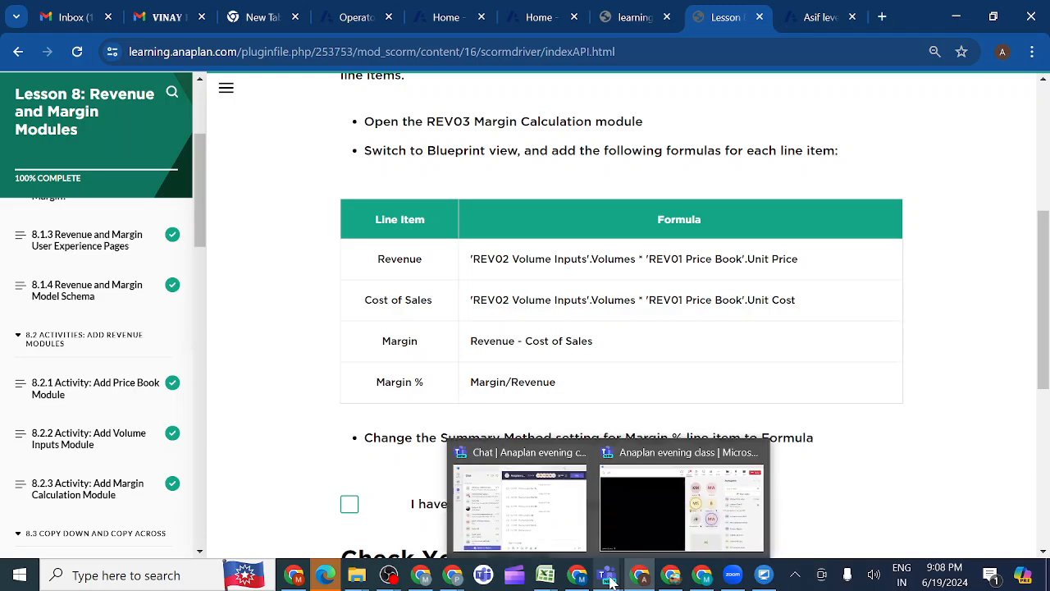
Switch to the Anaplan evening class meeting in Teams and share the entire screen with sound included
mouse_move(696, 505)
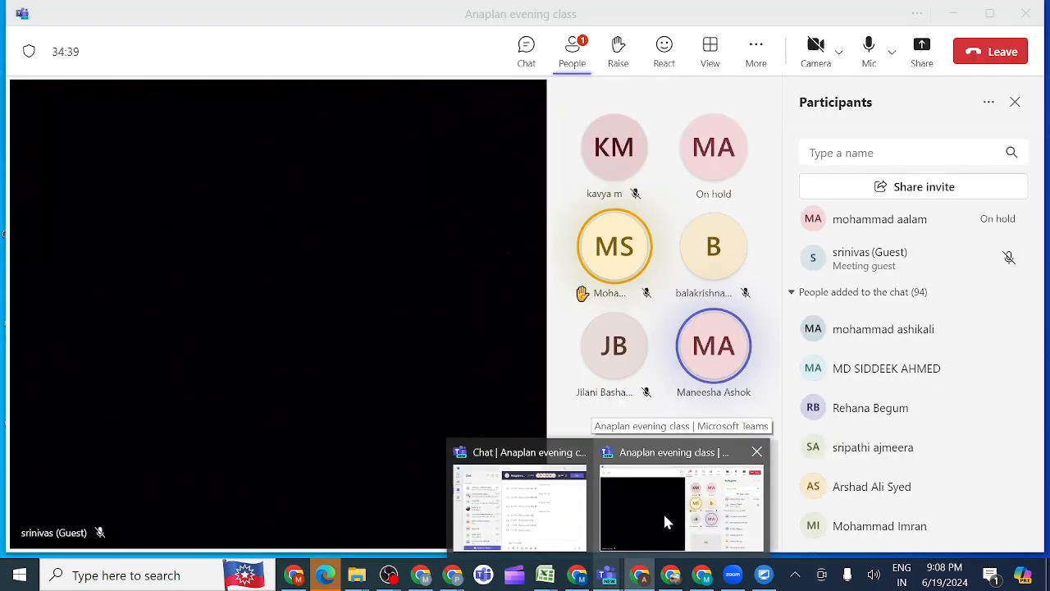
click(669, 538)
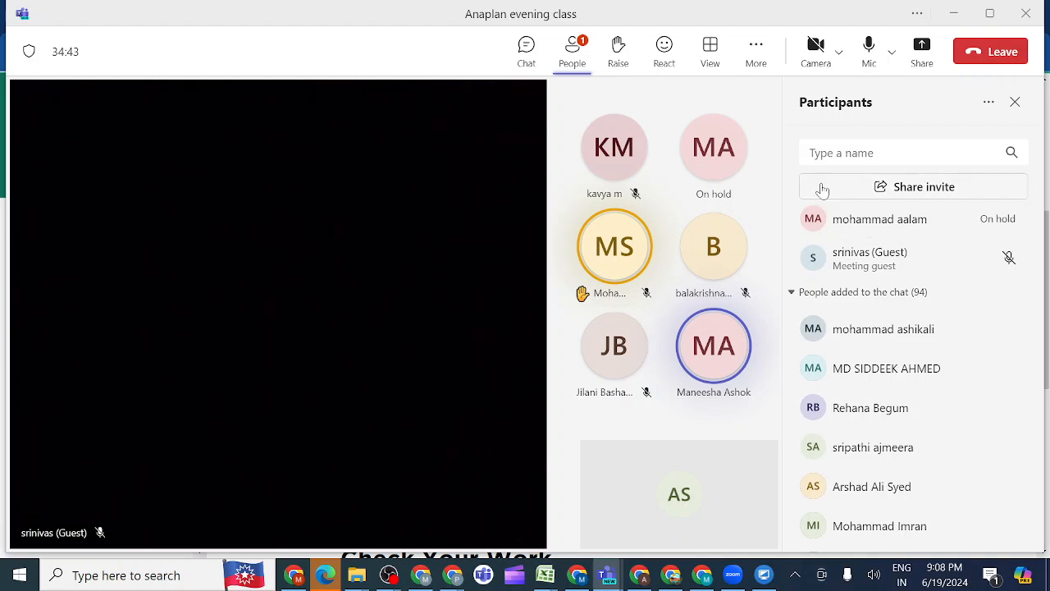
click(923, 51)
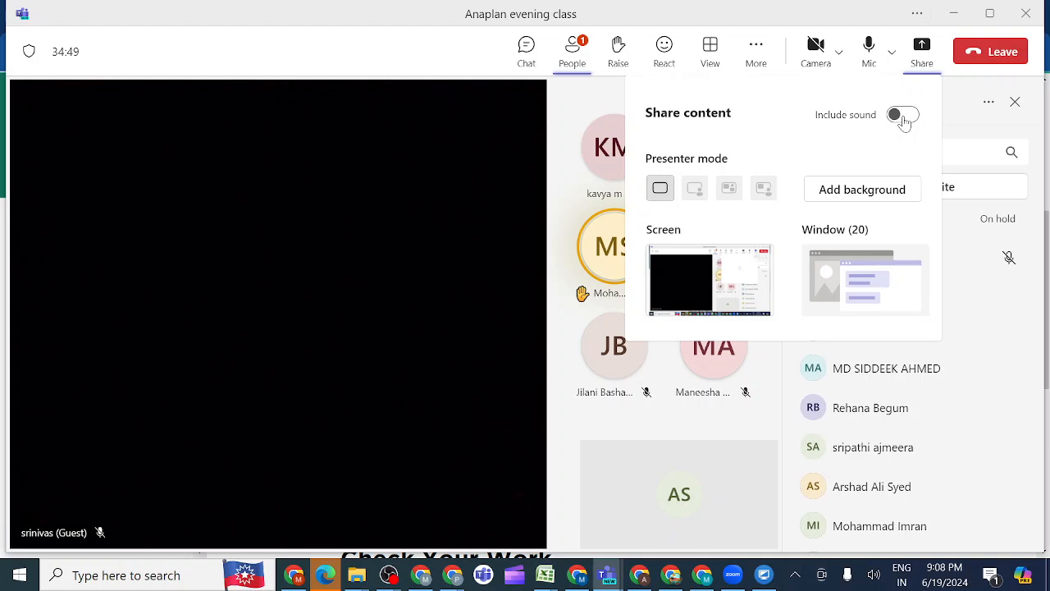
click(904, 116)
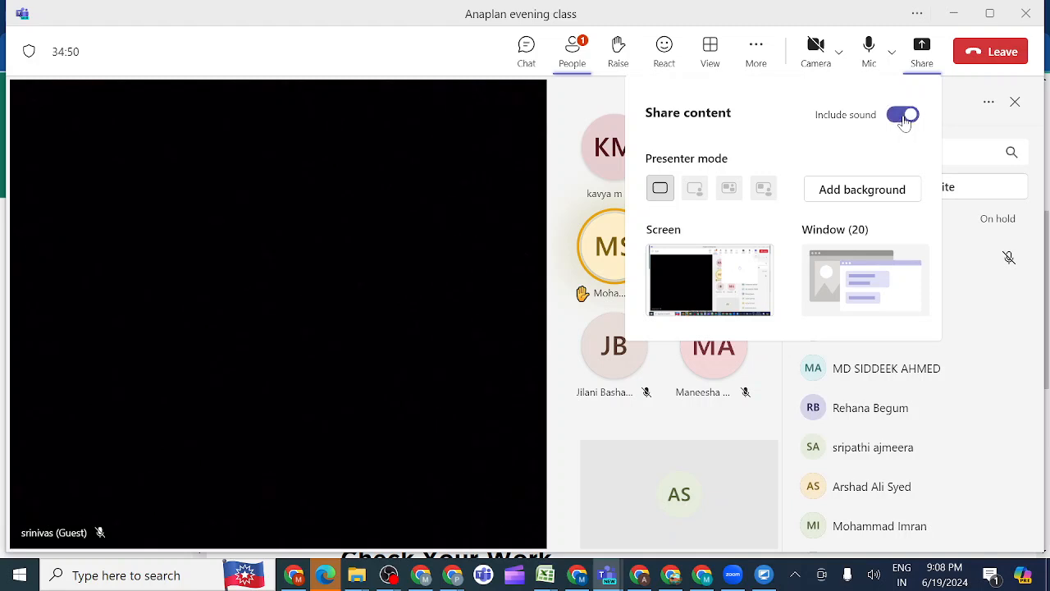
click(740, 279)
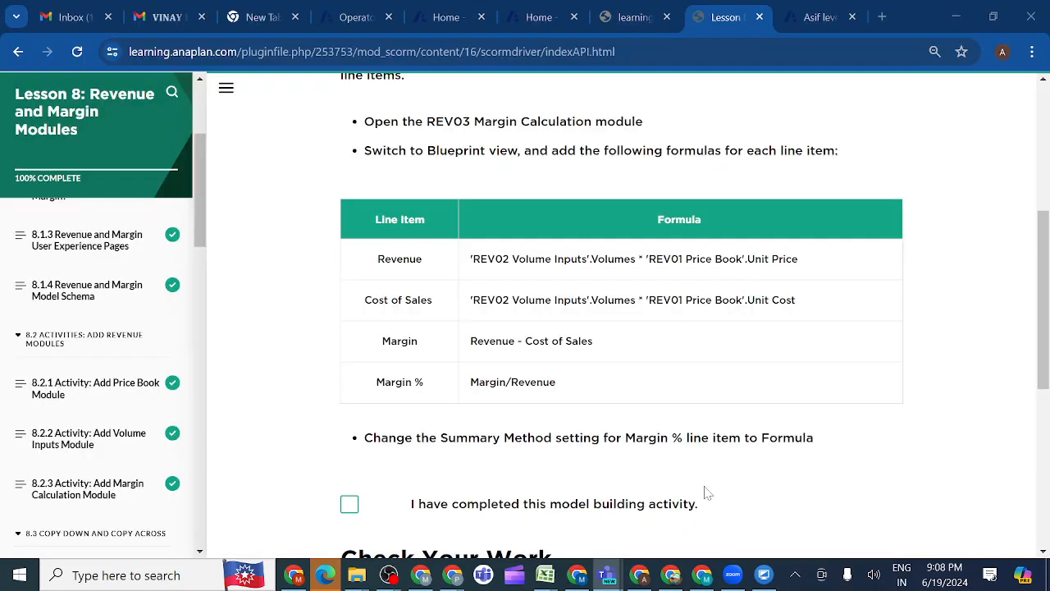
Review the formula instructions and Check Your Work example of the Margin Calculation activity in the lesson page
scroll(706, 492, down, 5)
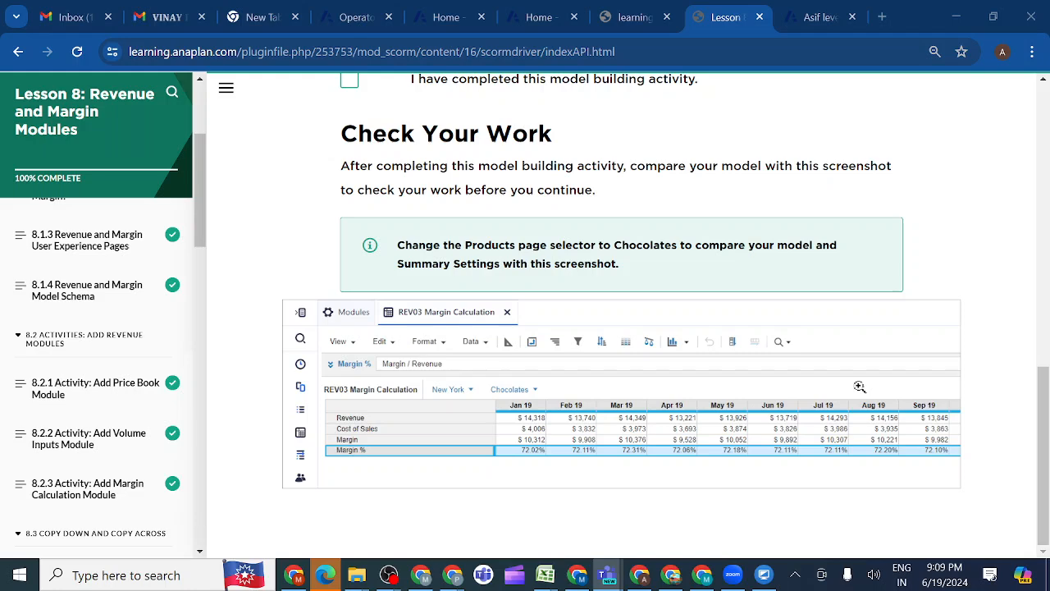
scroll(859, 387, up, 4)
scroll(859, 387, down, 4)
click(814, 20)
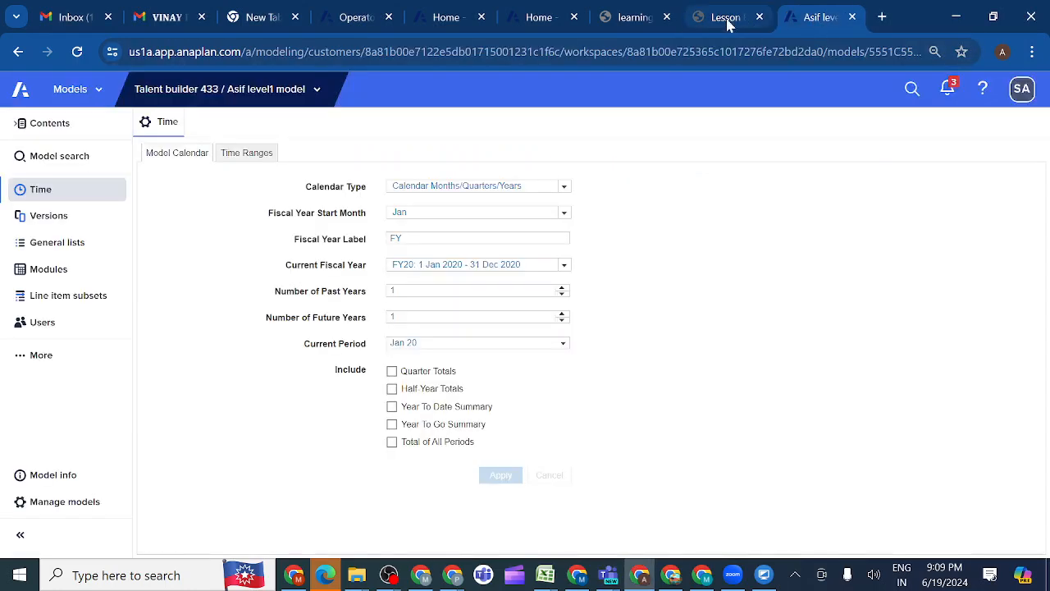
click(725, 20)
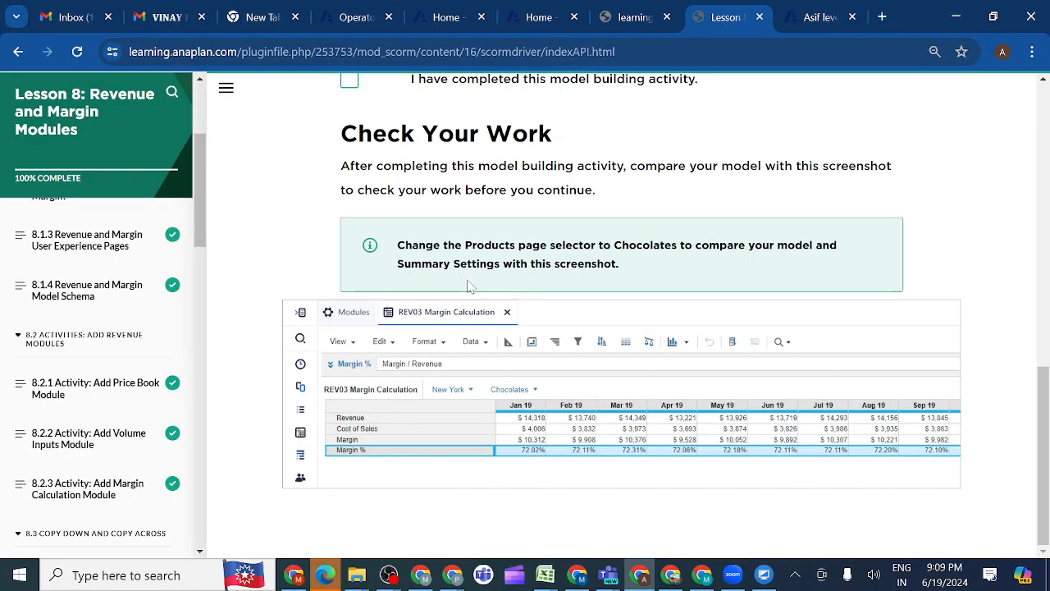
Open 8.8.1 Activity: Add Country Margin Report Module from the Lesson 8 outline
scroll(119, 441, down, 3)
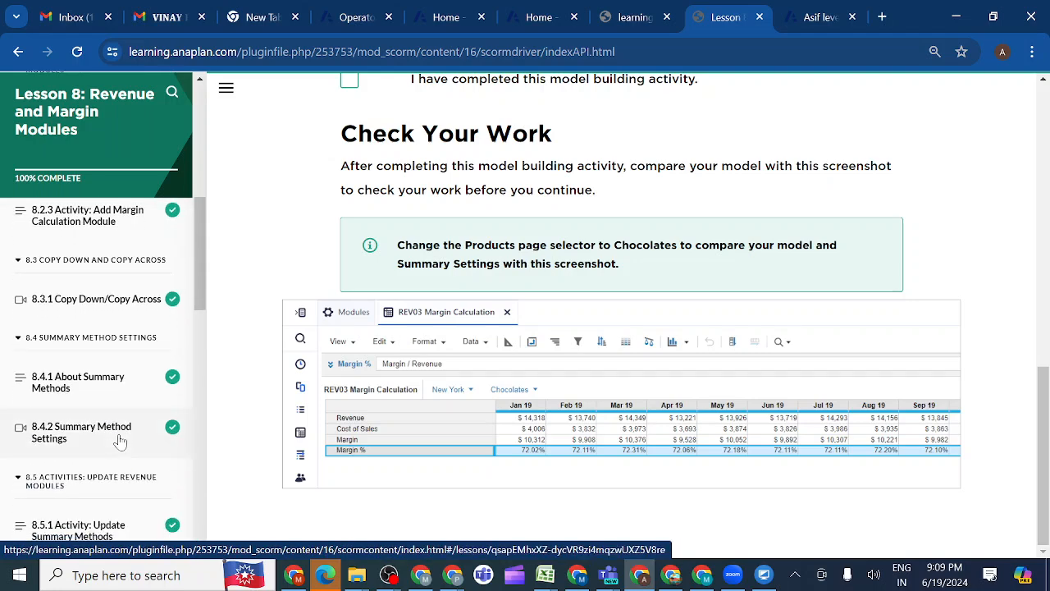
scroll(119, 441, down, 3)
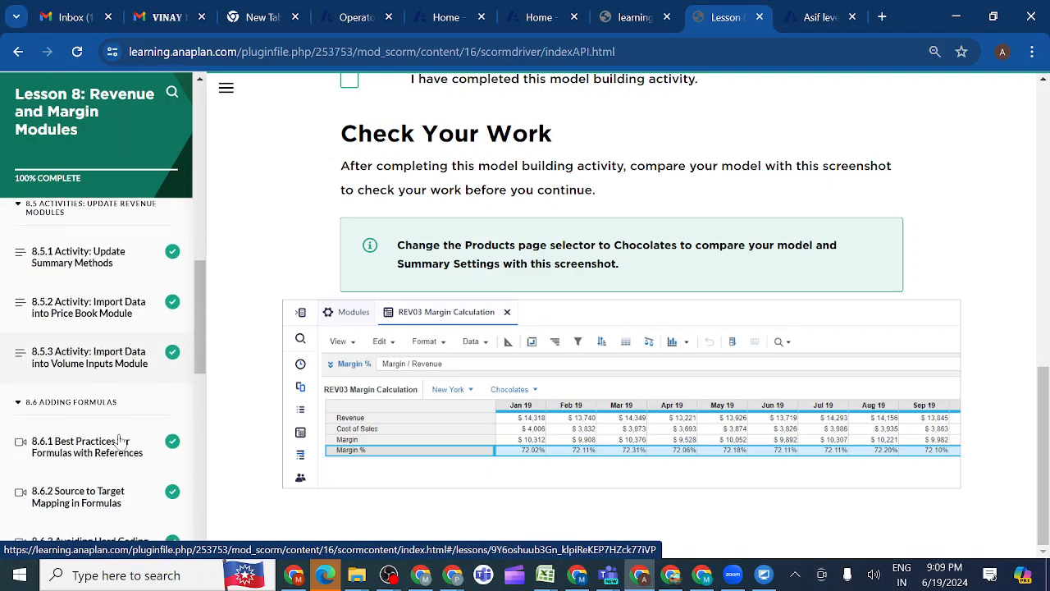
scroll(119, 442, down, 1)
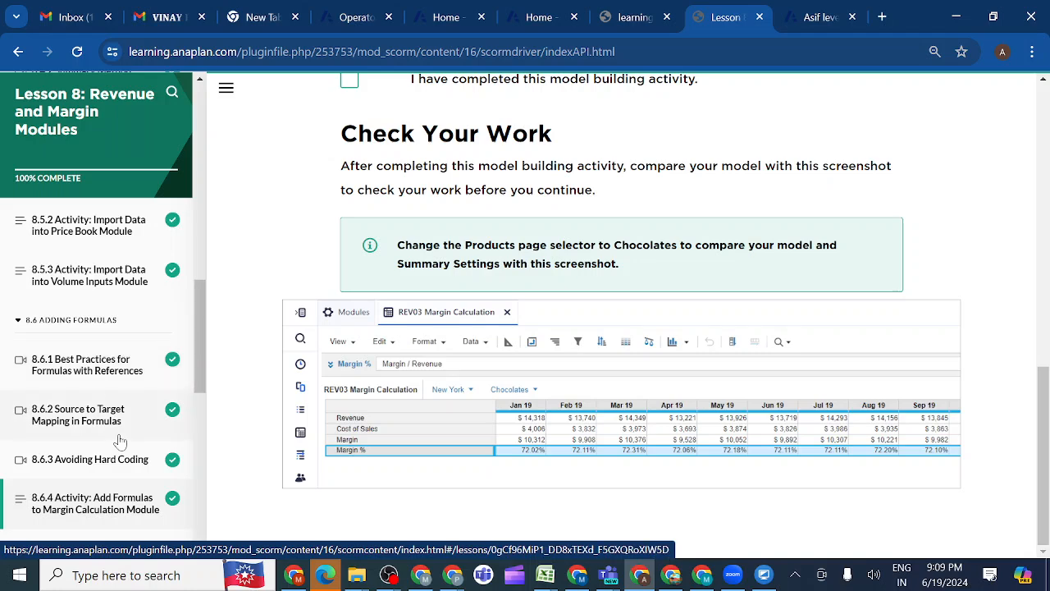
scroll(120, 441, down, 2)
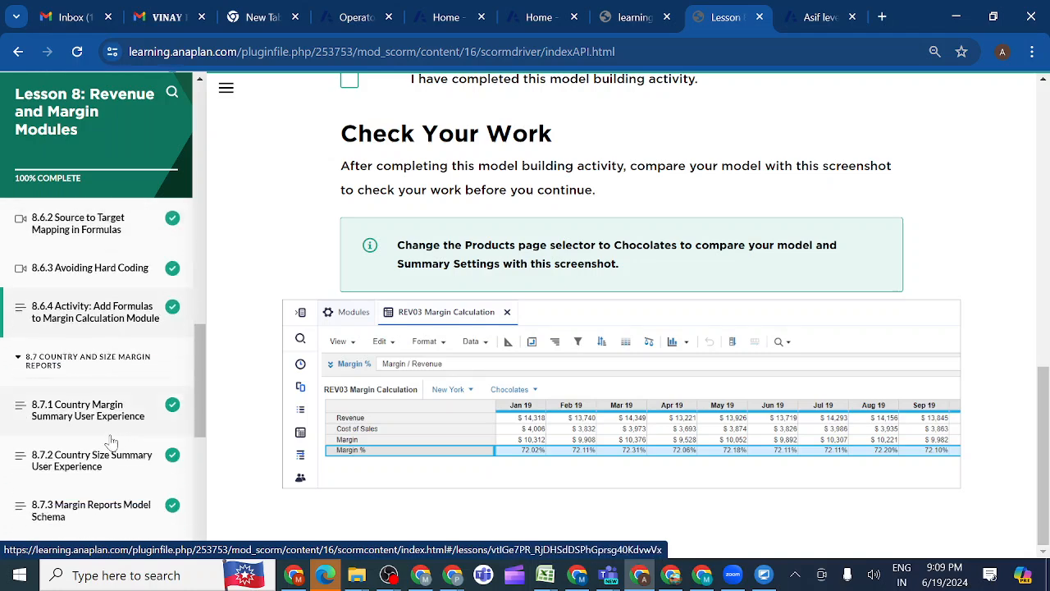
scroll(113, 443, down, 5)
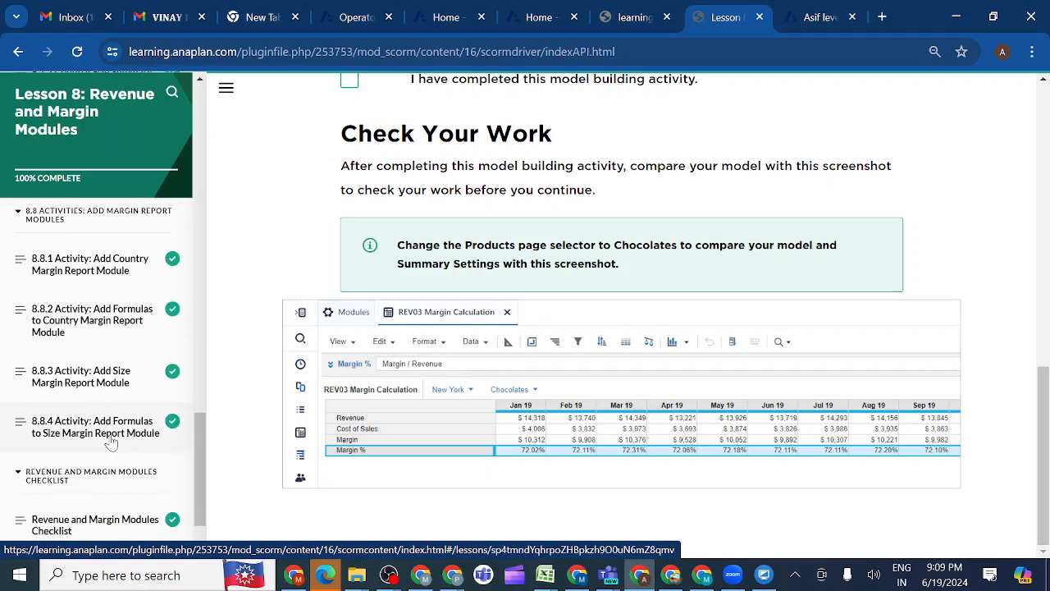
scroll(111, 443, down, 1)
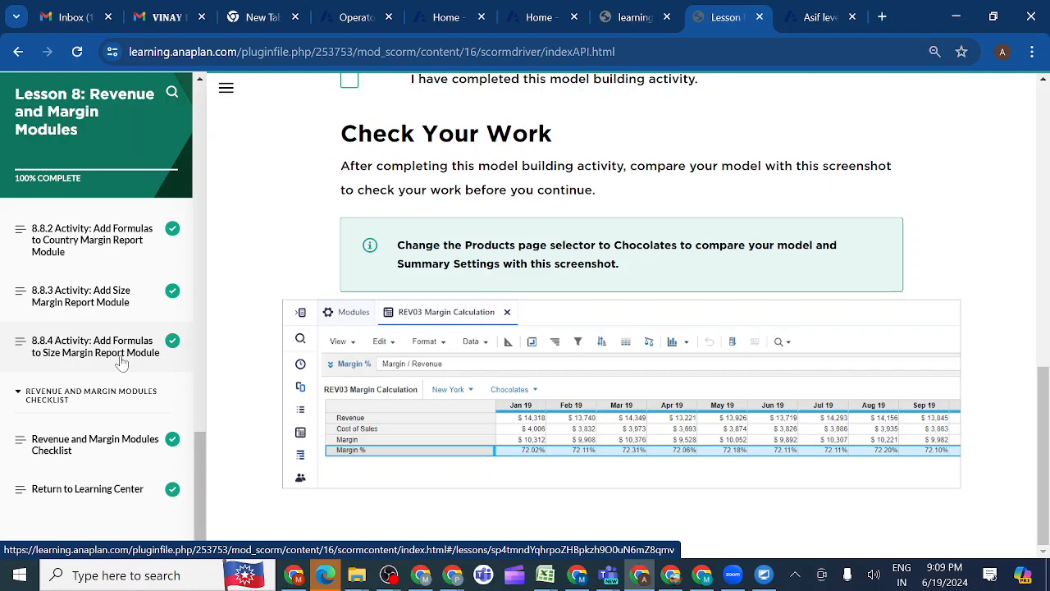
scroll(122, 361, up, 2)
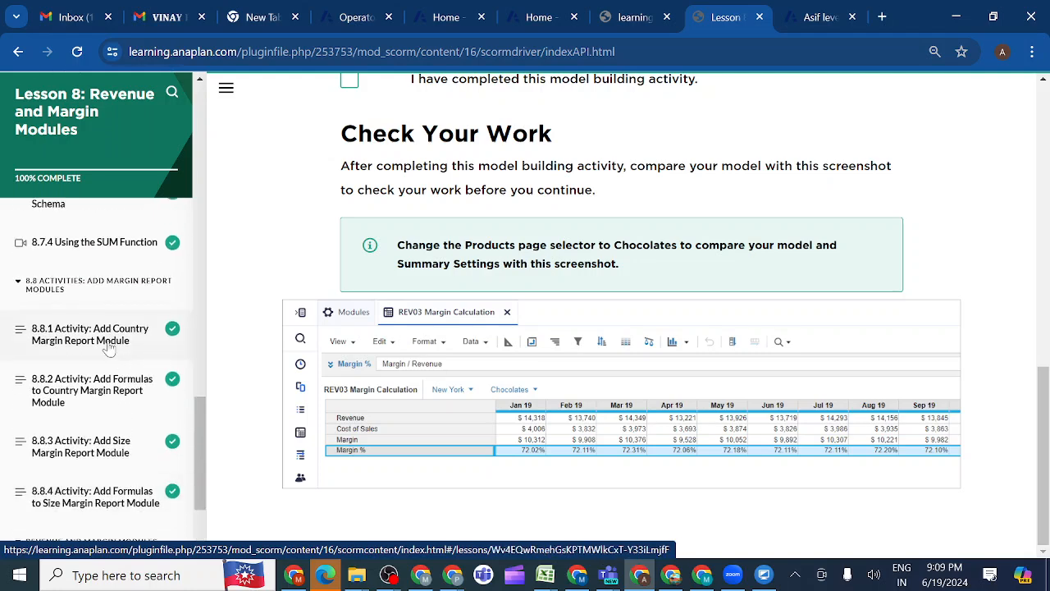
click(107, 343)
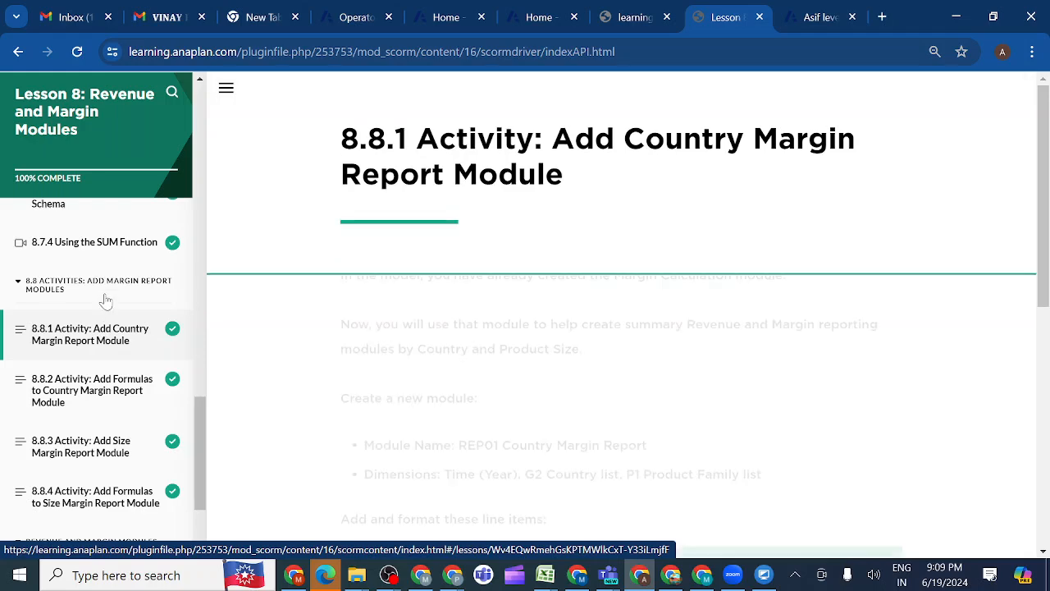
Look through the 8.7 Country and Size Margin Reports and 8.8 Add Margin Report Modules topics in the lesson outline
scroll(106, 301, up, 3)
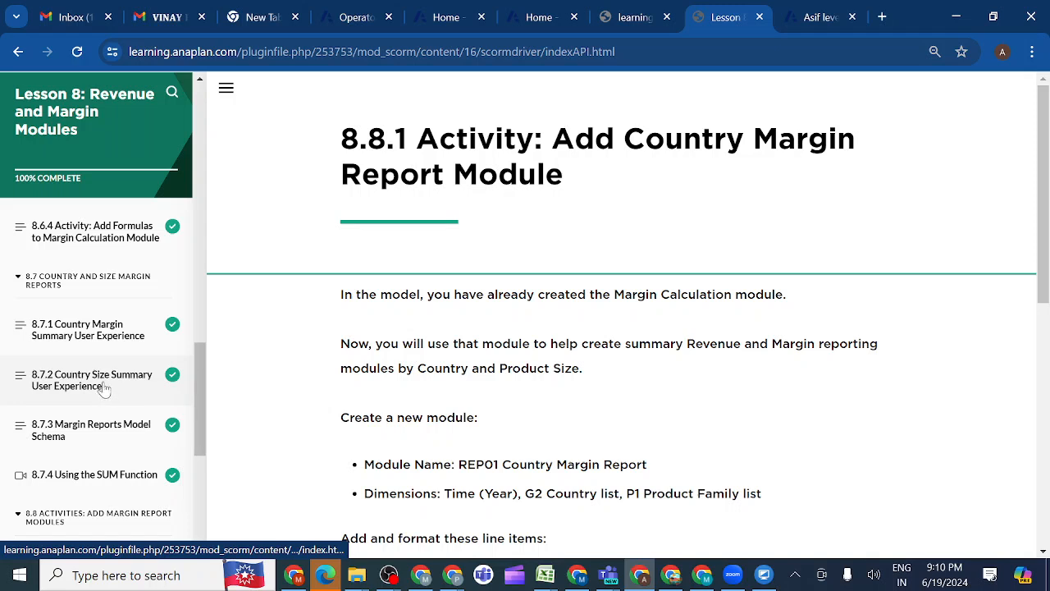
scroll(103, 365, up, 1)
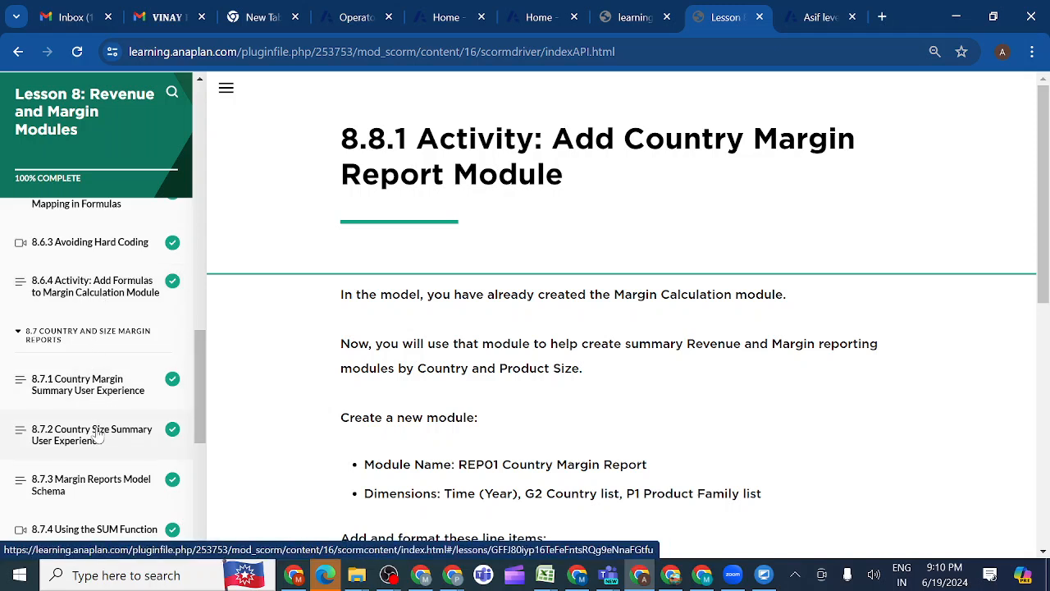
scroll(101, 486, down, 1)
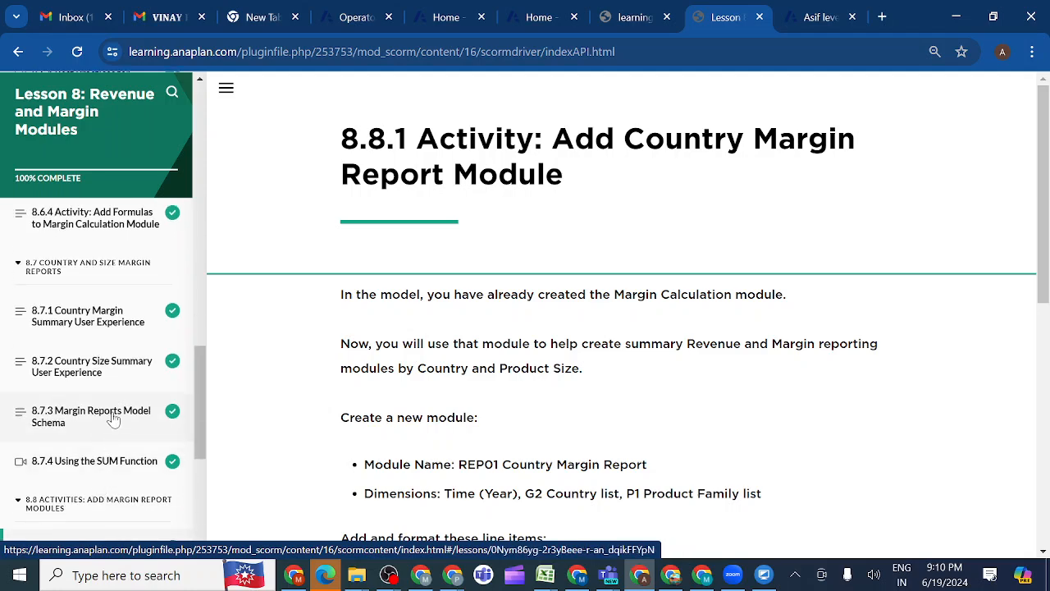
scroll(114, 419, down, 2)
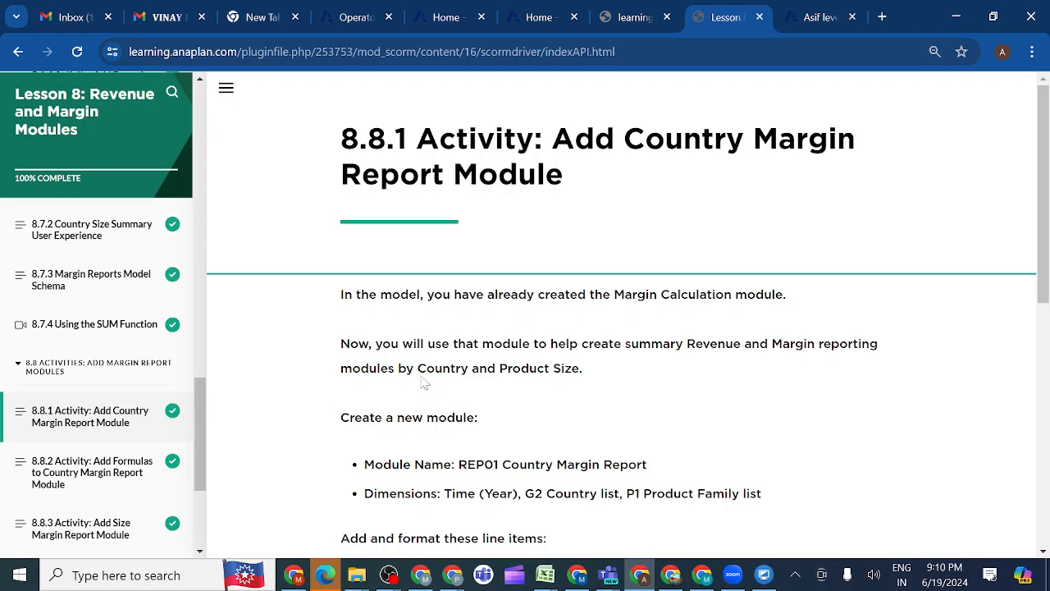
scroll(87, 321, up, 2)
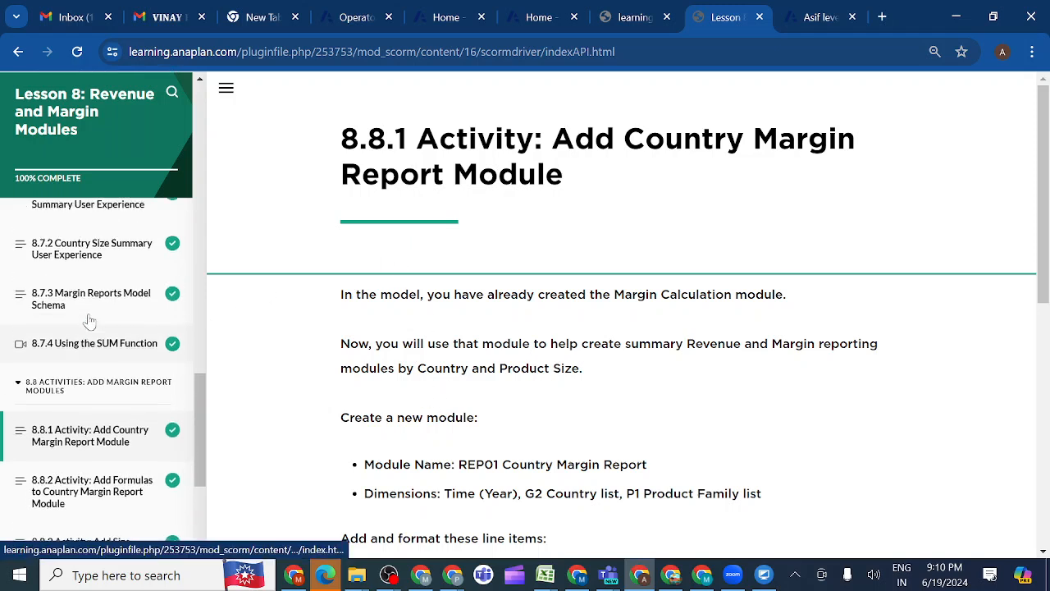
scroll(91, 320, up, 2)
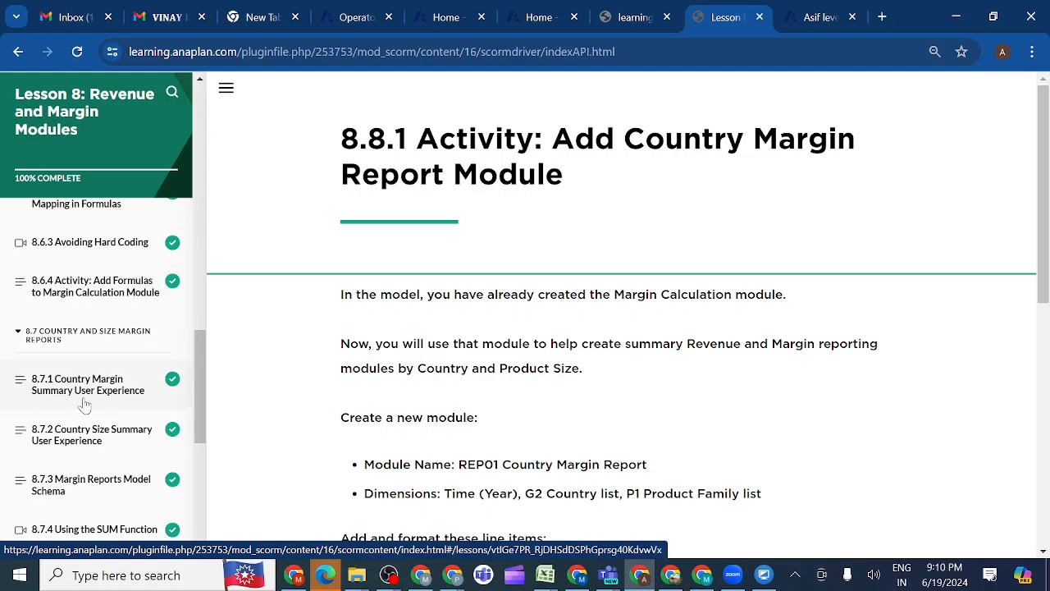
scroll(85, 403, down, 1)
scroll(84, 403, down, 4)
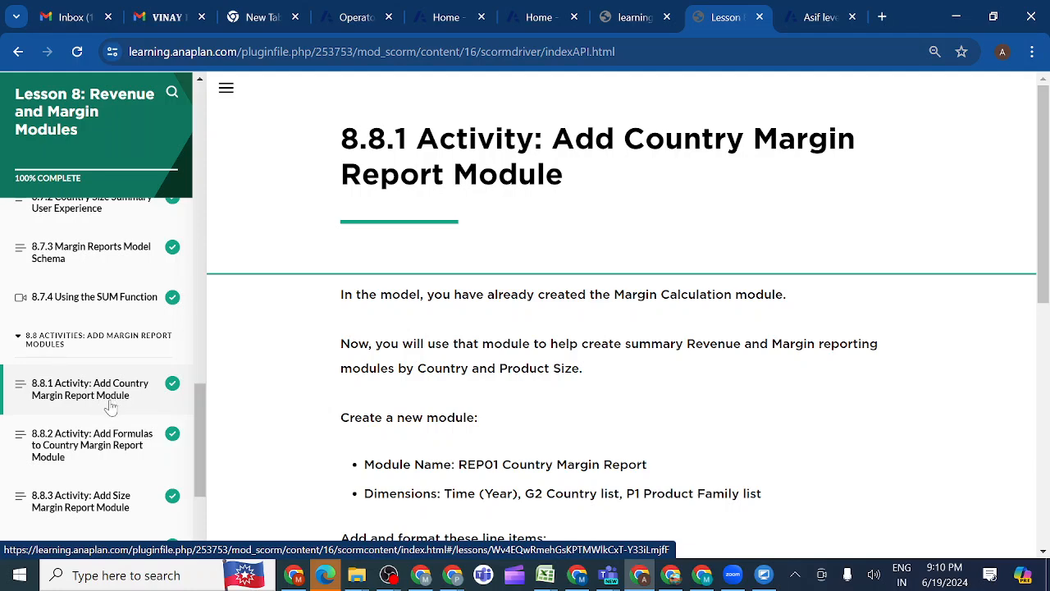
scroll(111, 408, down, 2)
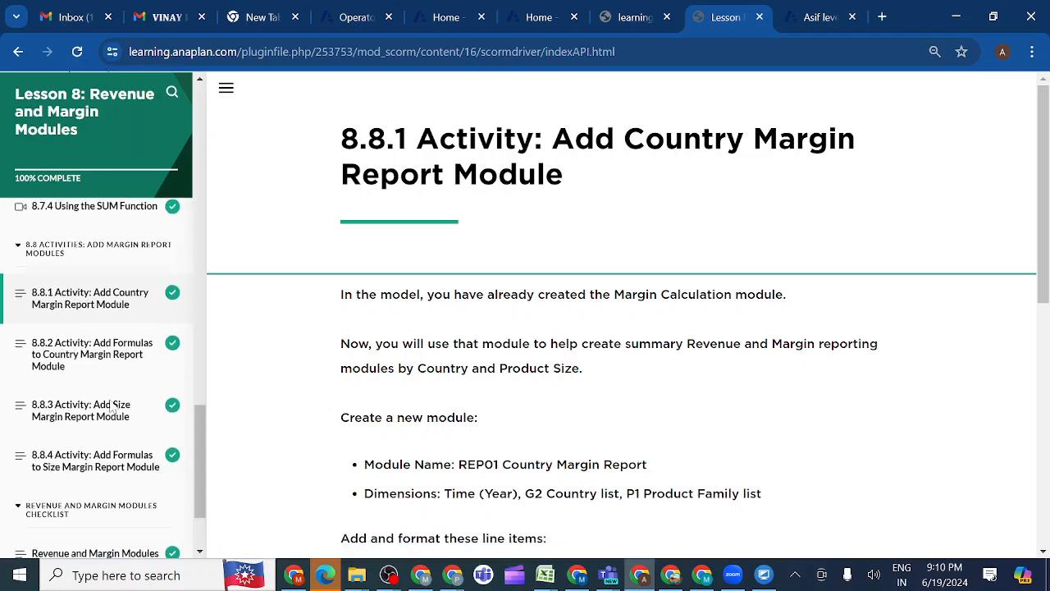
scroll(111, 408, up, 1)
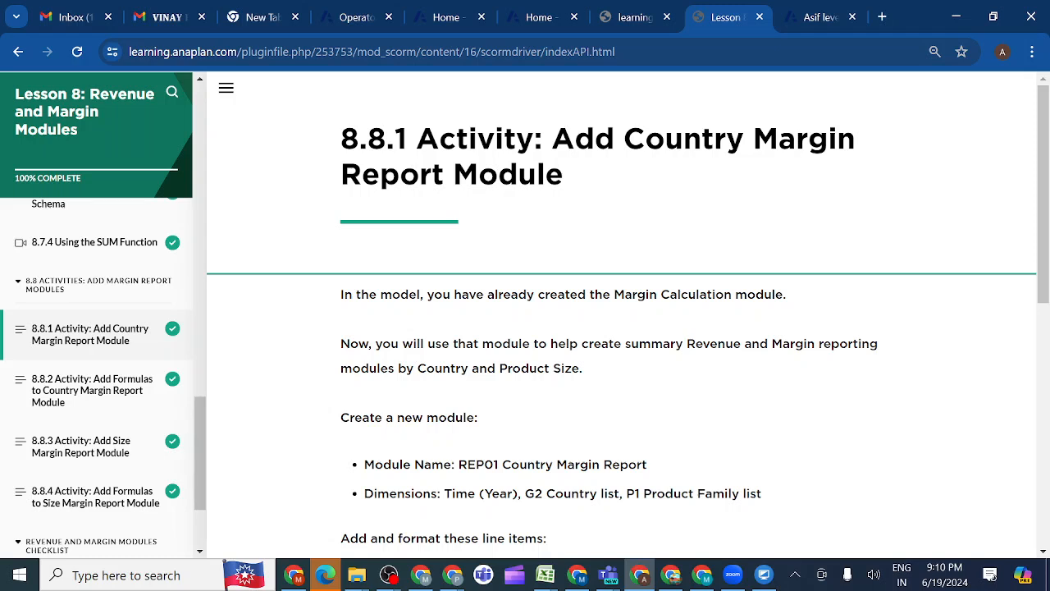
Insert a new module at the ---SYSTEM--- row of the Asif level1 model, naming it REP01 Country Margin Report with the name copied from the lesson
drag(458, 465, 699, 469)
key(ctrl+c)
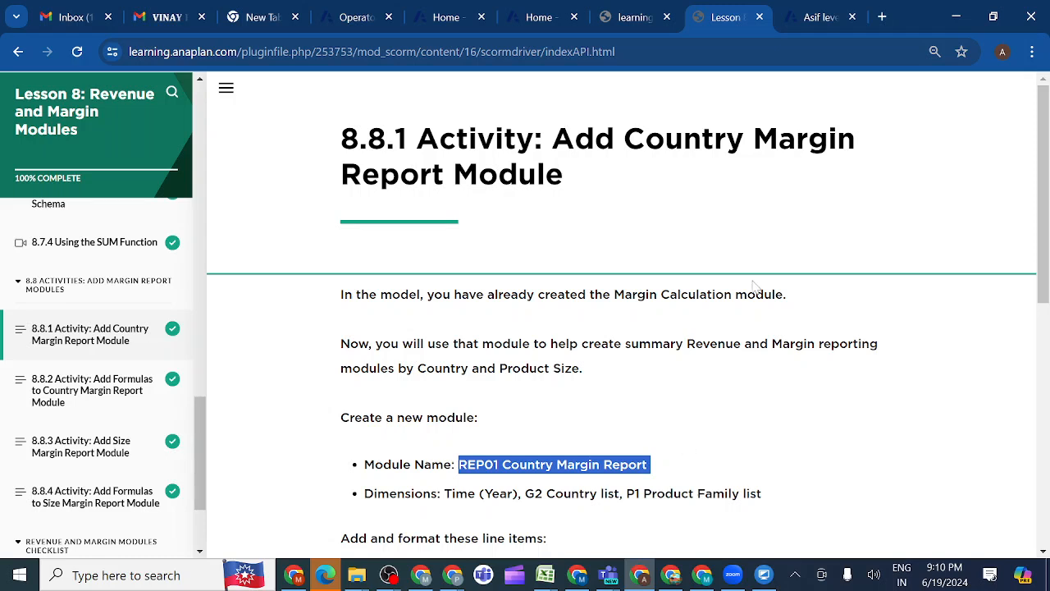
click(813, 17)
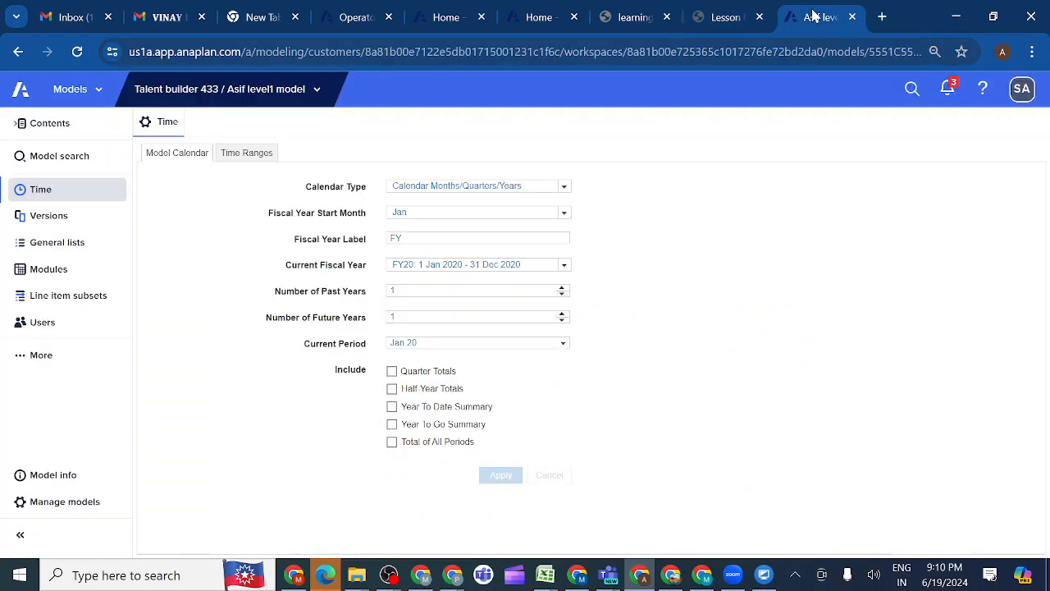
click(88, 272)
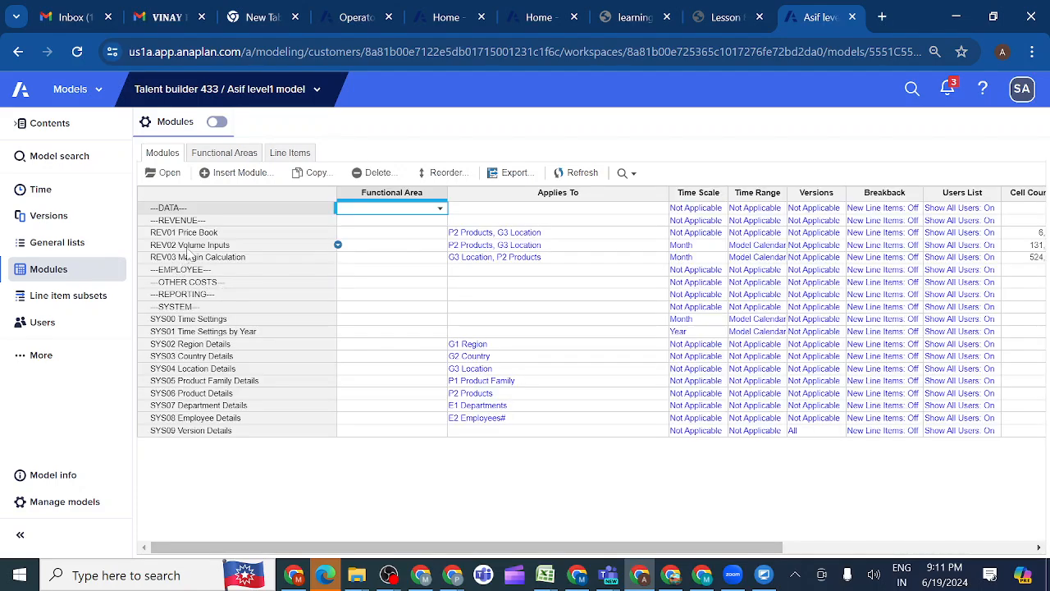
click(170, 310)
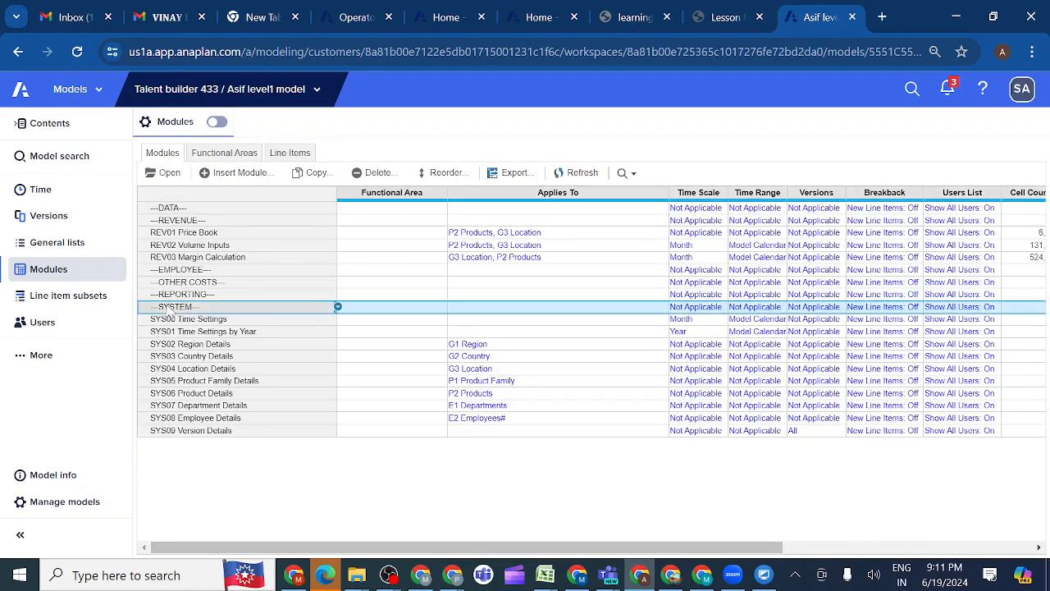
click(240, 173)
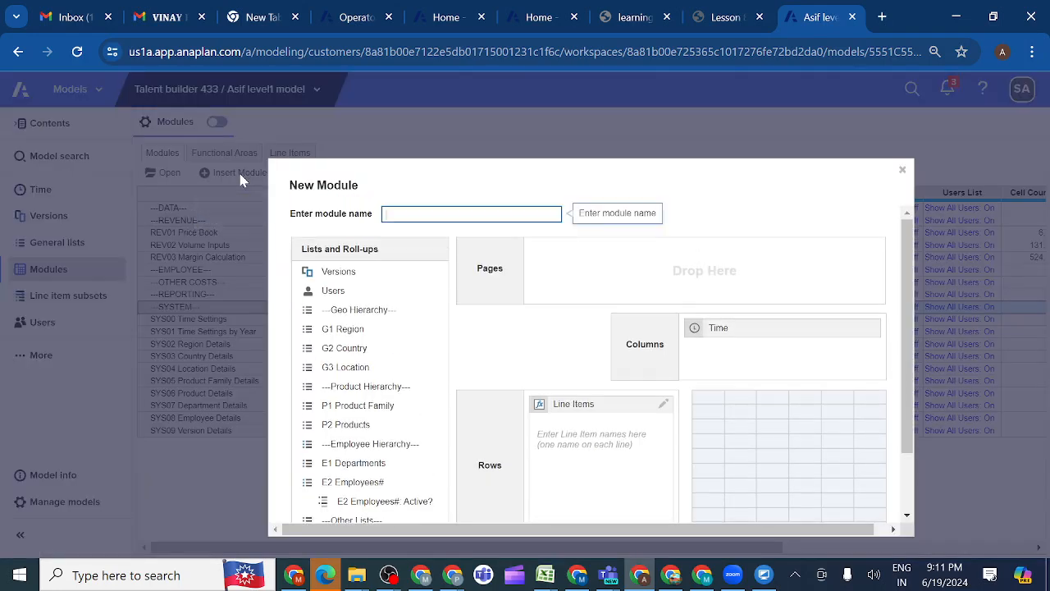
key(ctrl+v)
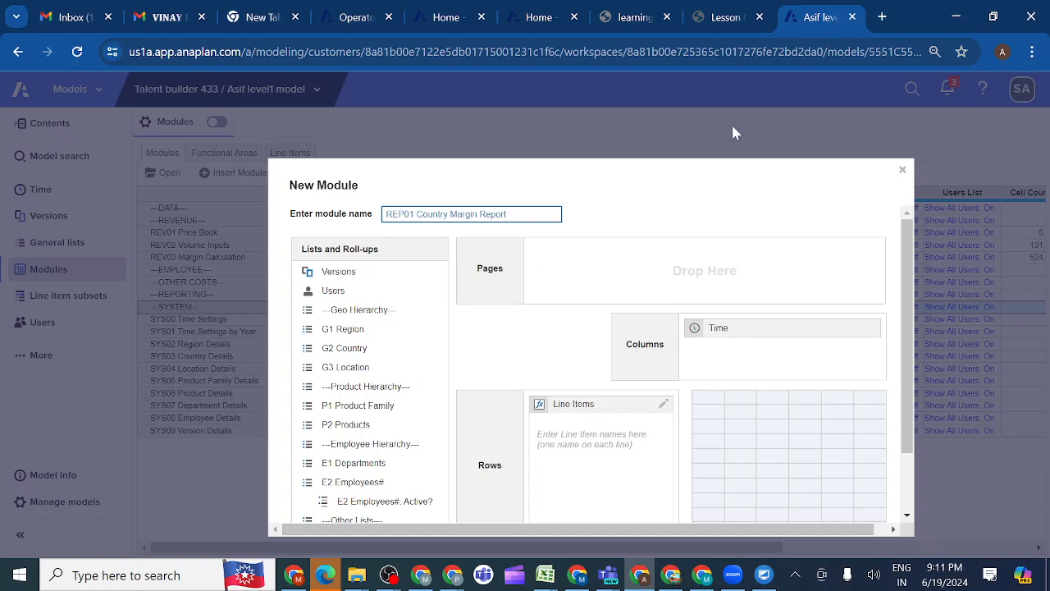
Check the required dimensions in the lesson and add the G2 Country list to the new module's Pages
click(724, 20)
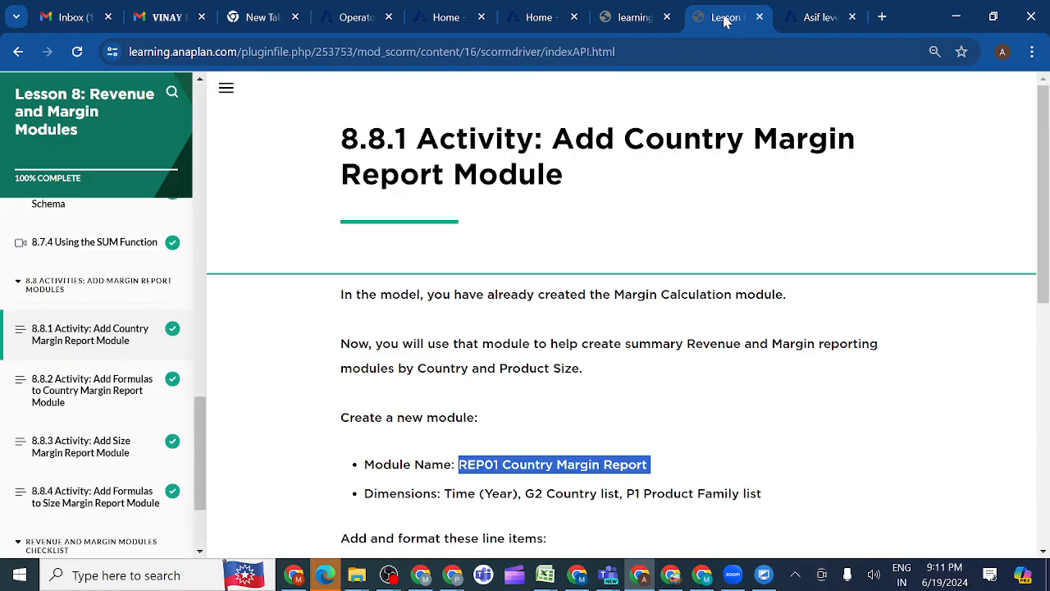
scroll(558, 405, down, 2)
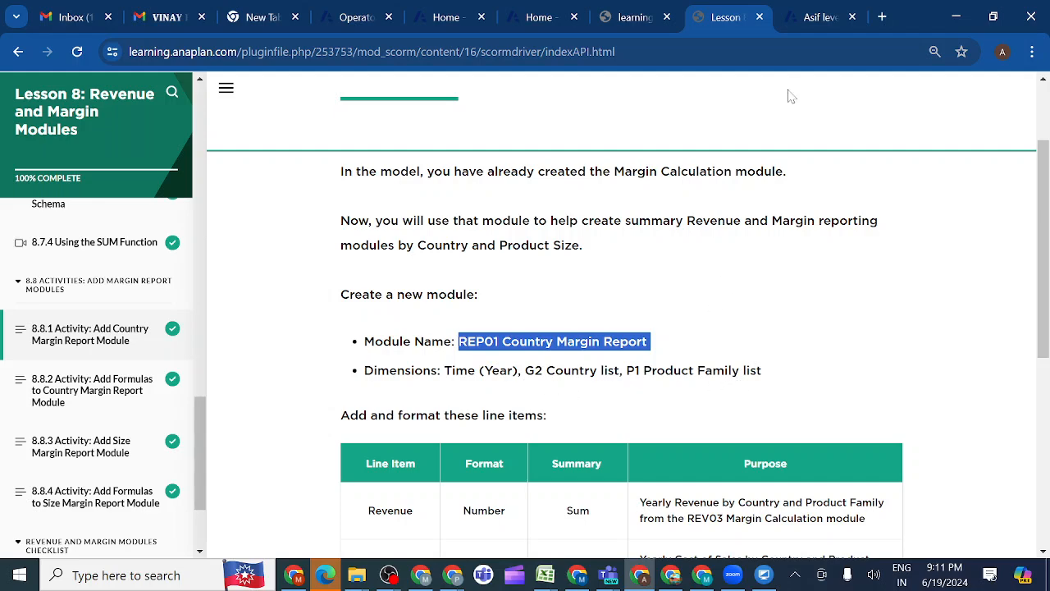
click(810, 22)
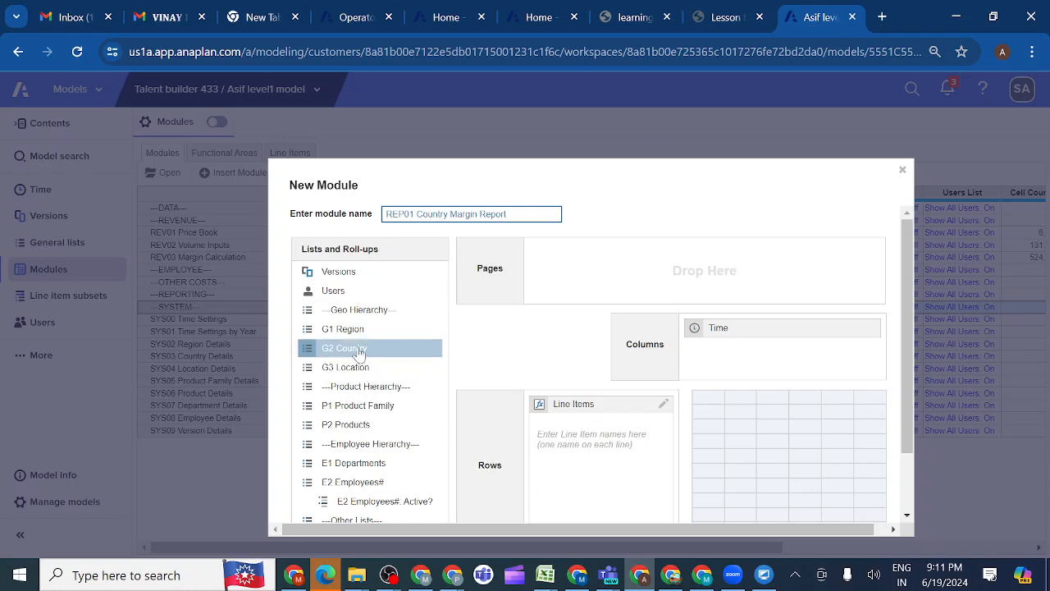
drag(358, 353, 602, 267)
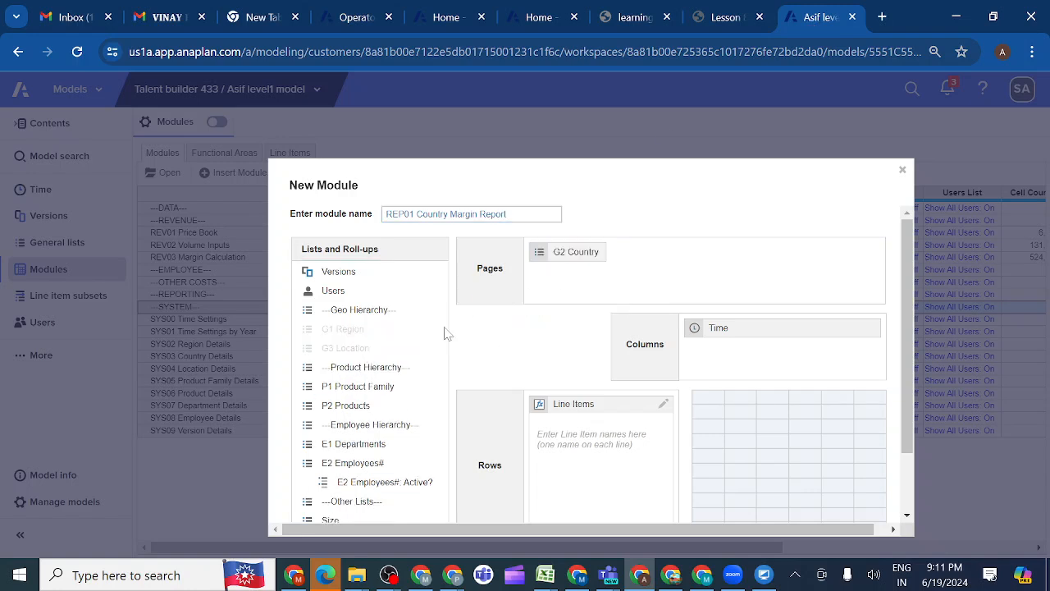
Add the P1 Product Family list to the new module's Pages and enter Revenue, copied from the lesson, as the first line item
drag(357, 385, 687, 259)
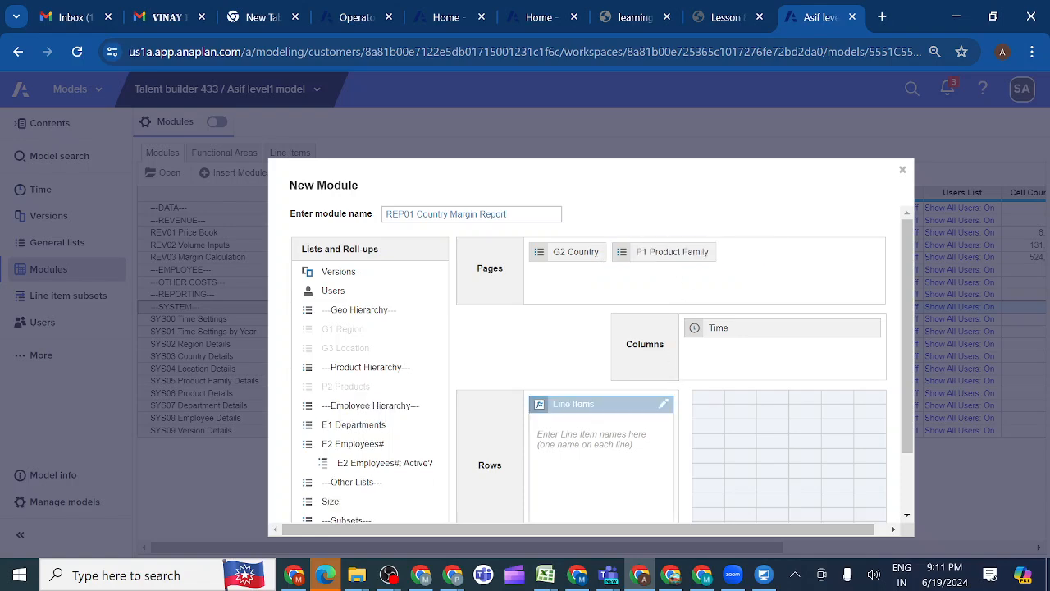
click(594, 447)
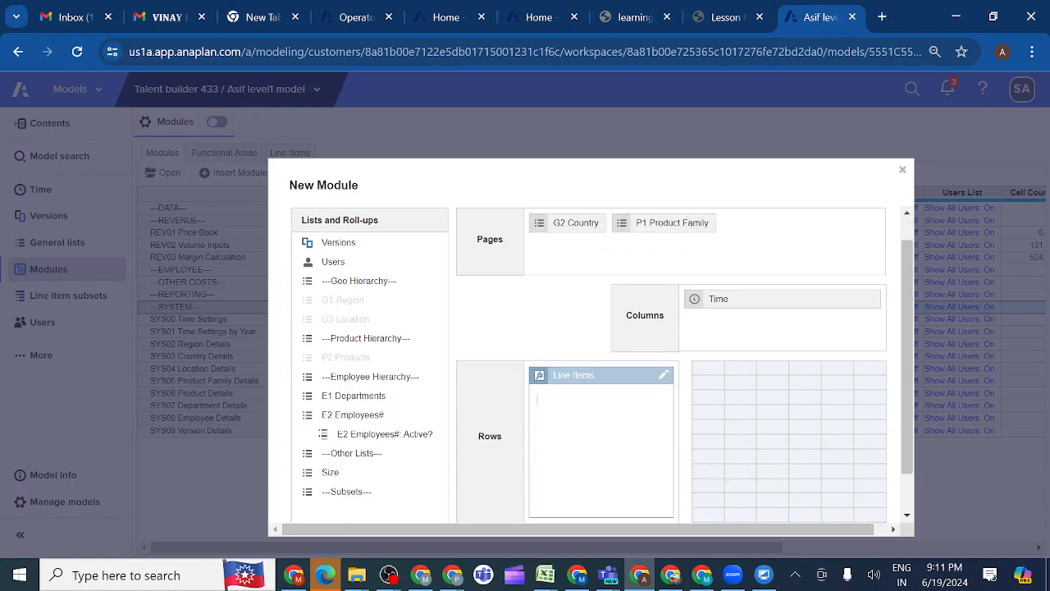
click(720, 18)
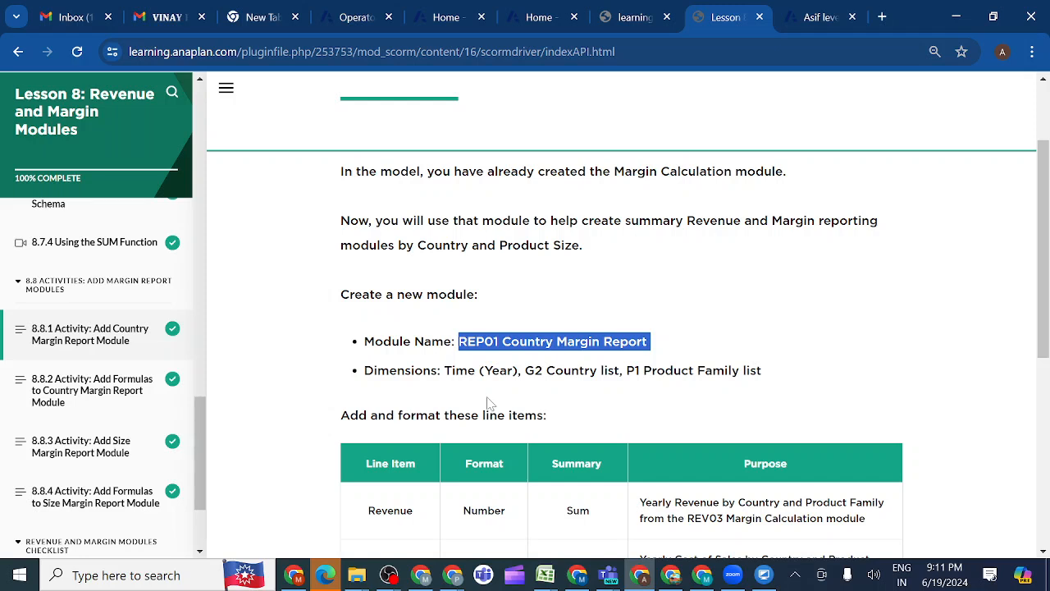
scroll(487, 403, down, 2)
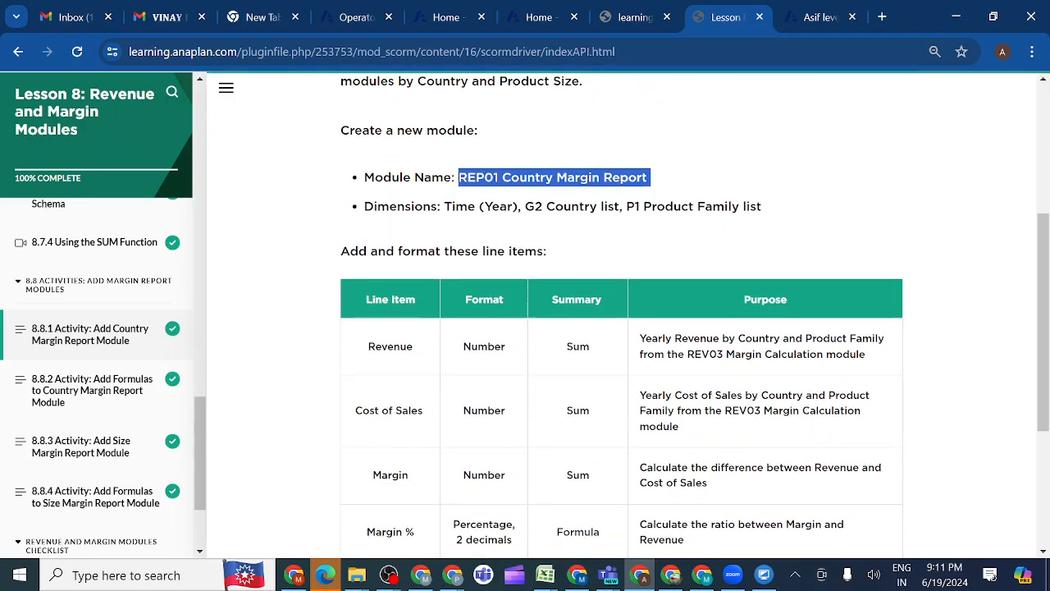
drag(424, 351, 364, 350)
key(ctrl+c)
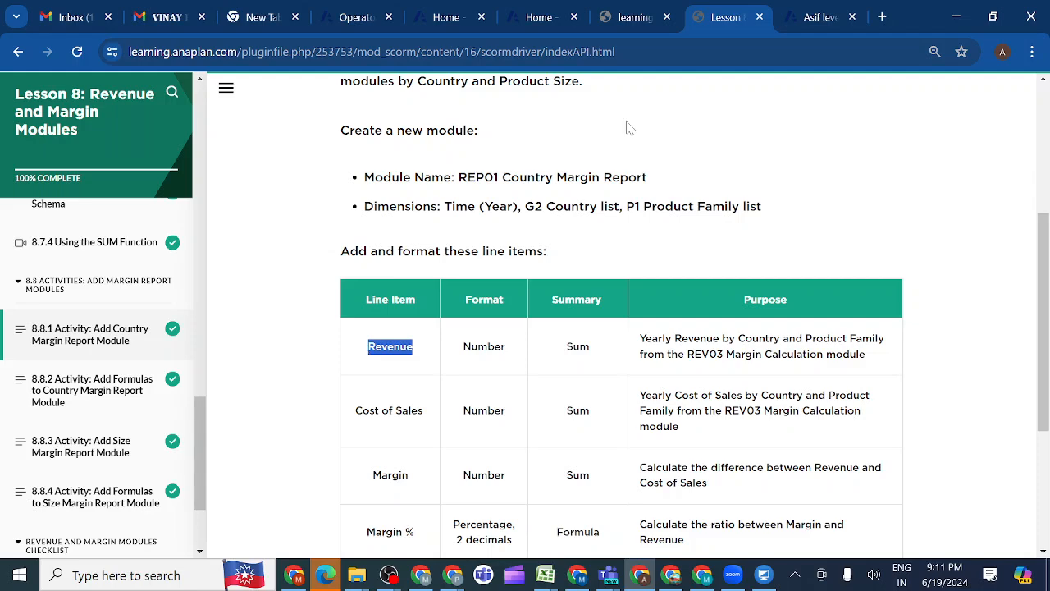
click(813, 19)
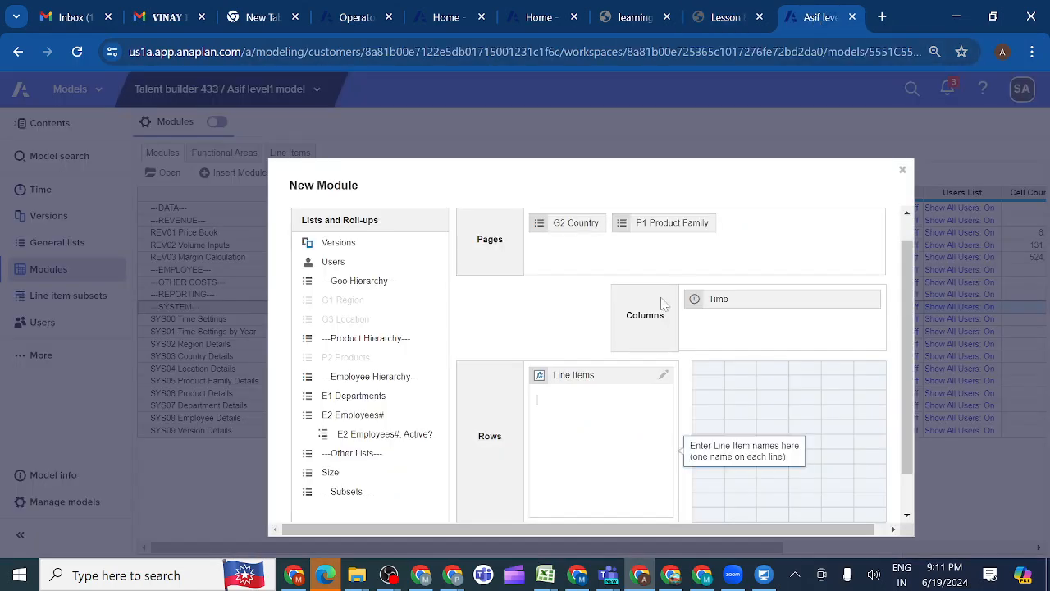
key(ctrl+v)
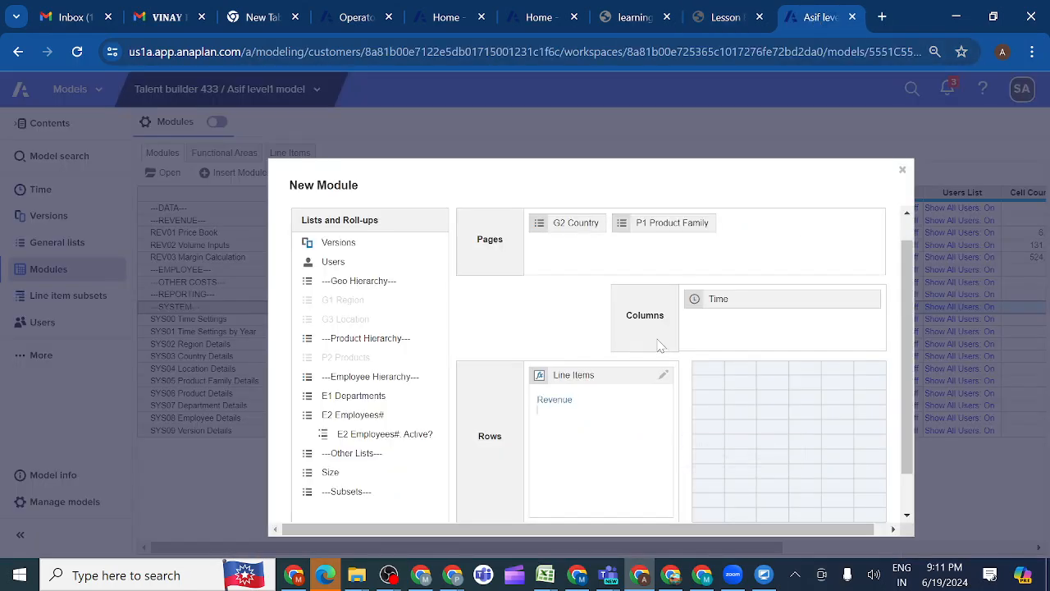
Copy Cost of Sales from the lesson's line item table and add it below Revenue in the new module
click(725, 18)
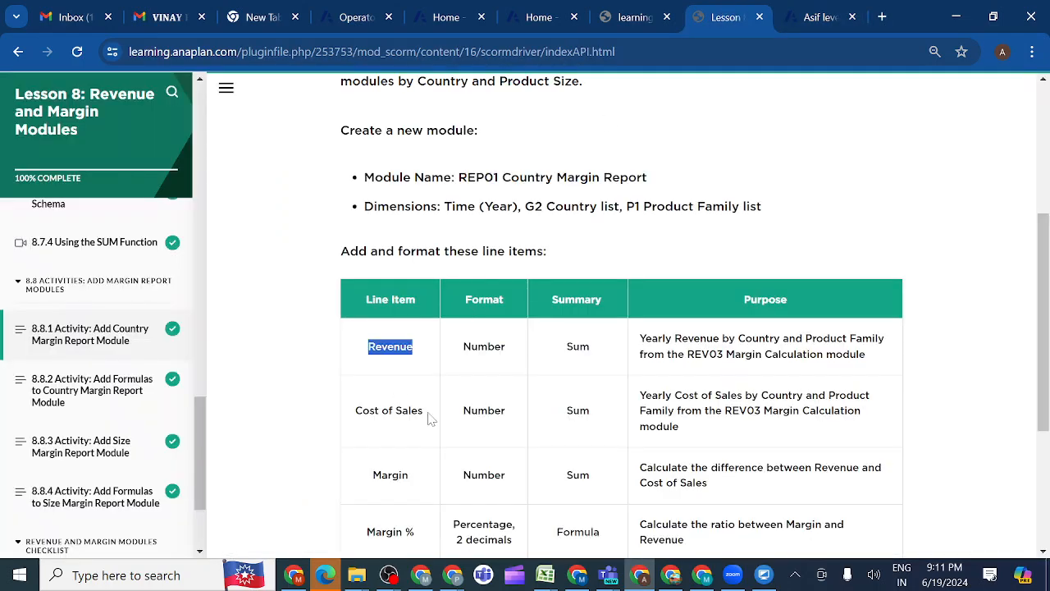
drag(429, 417, 344, 418)
key(ctrl+c)
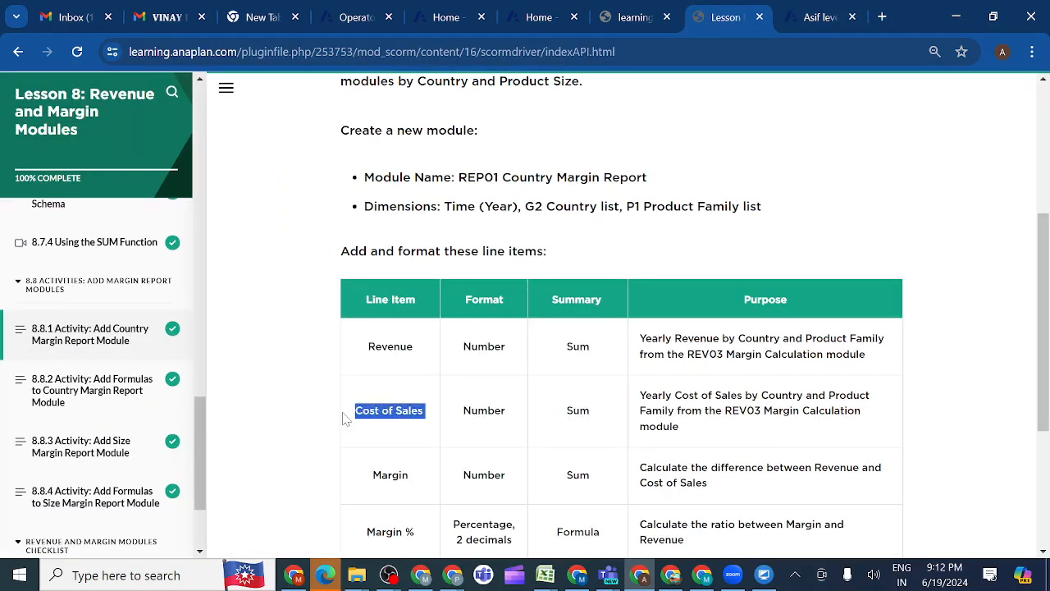
click(818, 17)
click(575, 418)
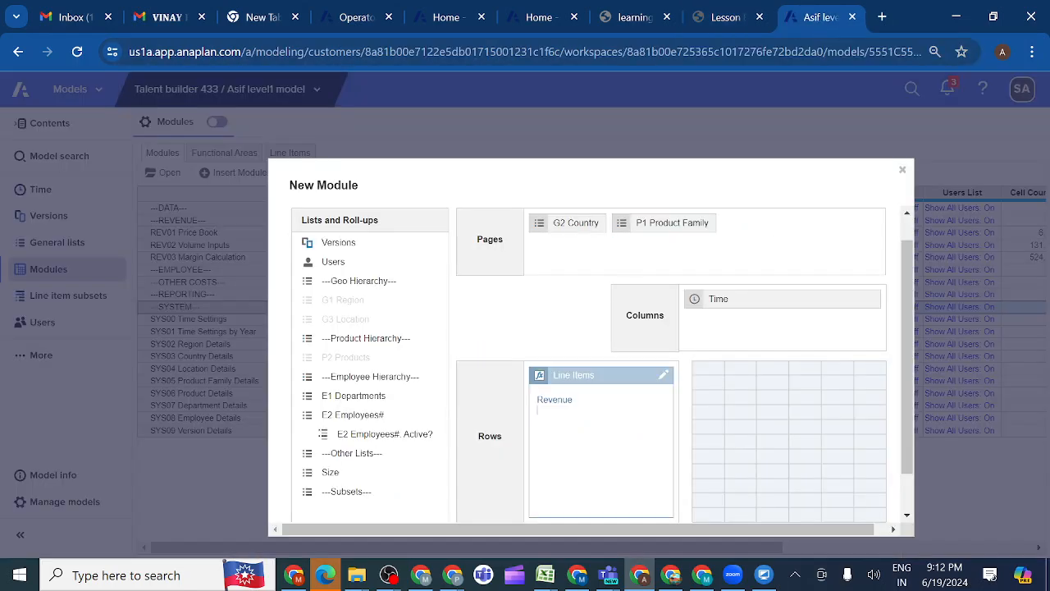
key(ctrl+v)
Copy Margin from the lesson table and add it as the third line item of the new module
click(719, 17)
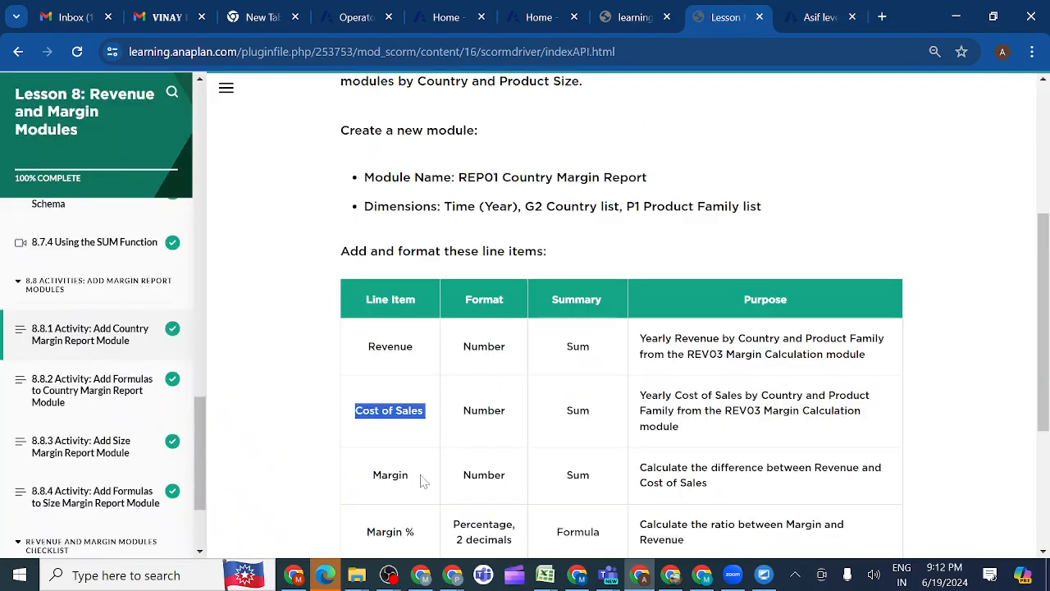
scroll(423, 482, down, 1)
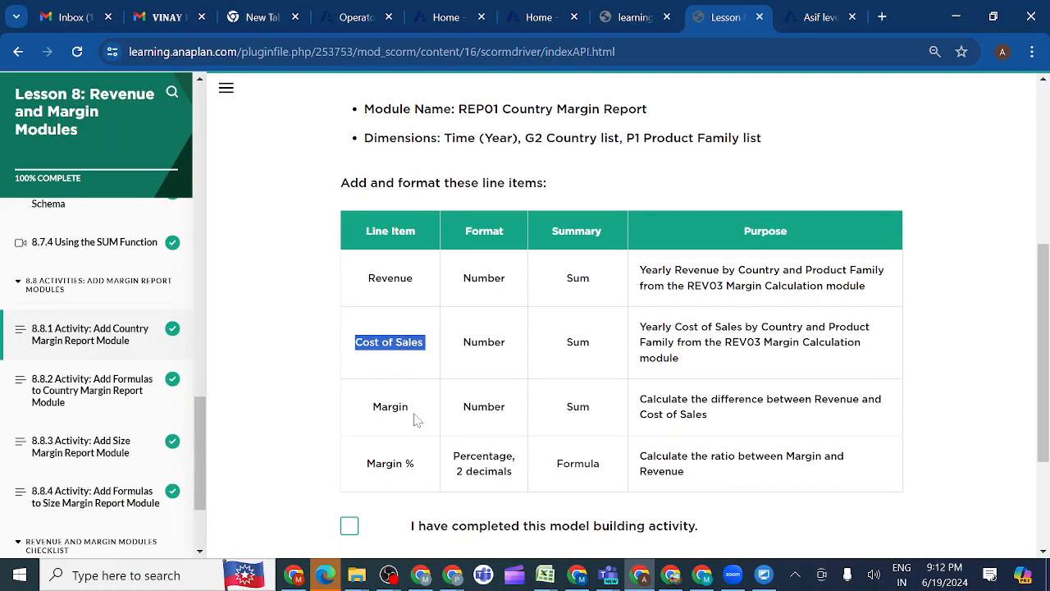
drag(417, 416, 372, 413)
key(ctrl+c)
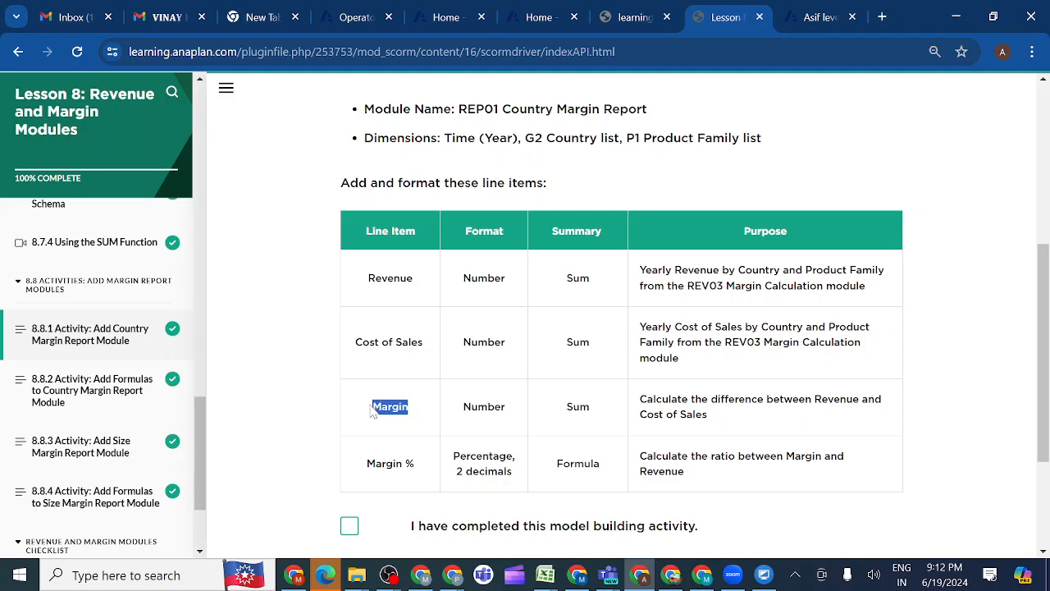
click(810, 20)
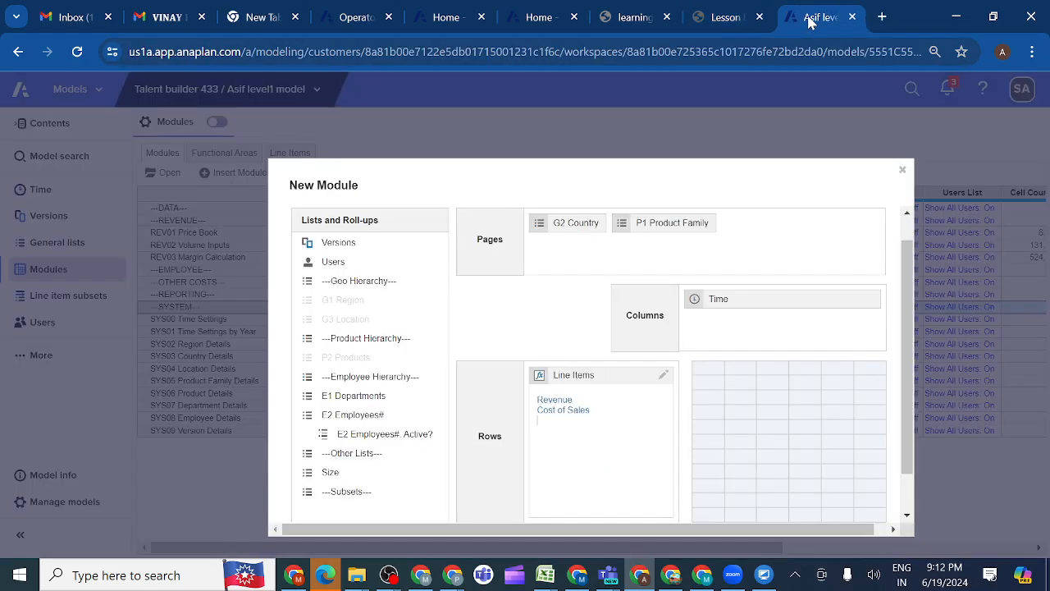
key(ctrl+v)
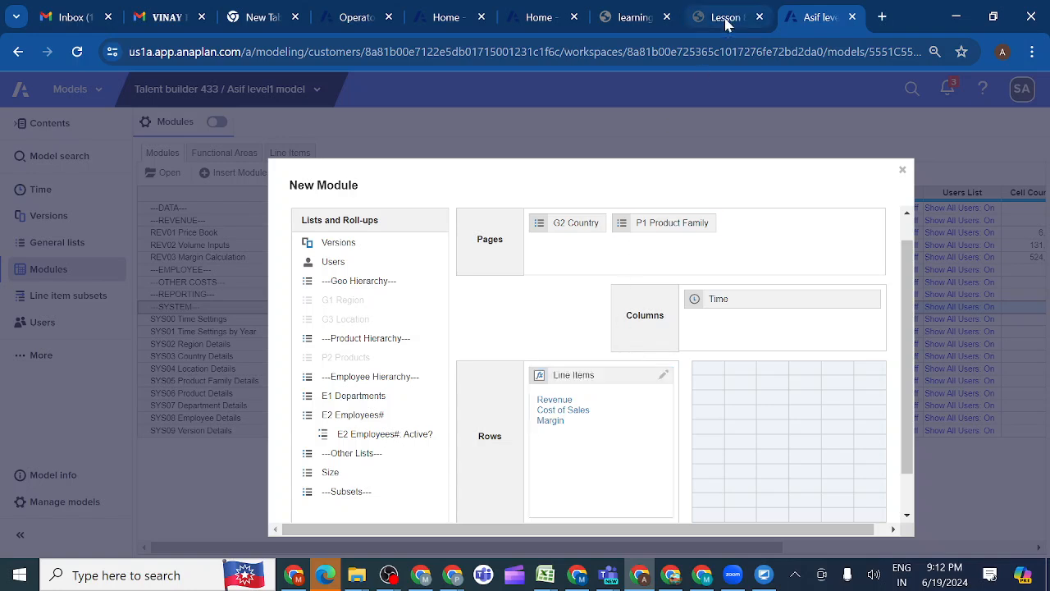
Copy Margin % from the lesson table and add it as the fourth line item of the new module
mouse_move(726, 24)
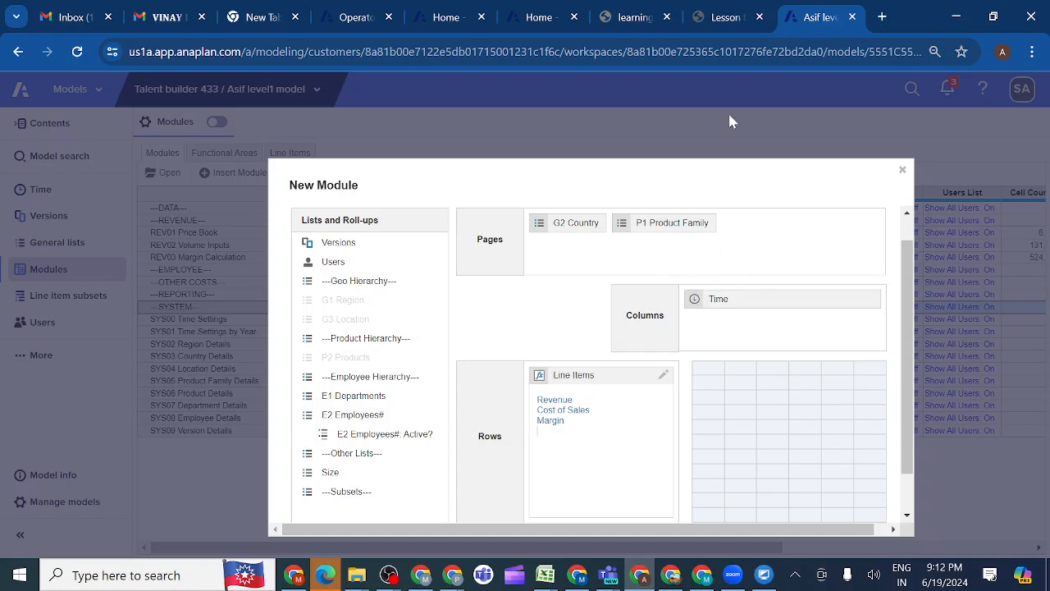
click(720, 18)
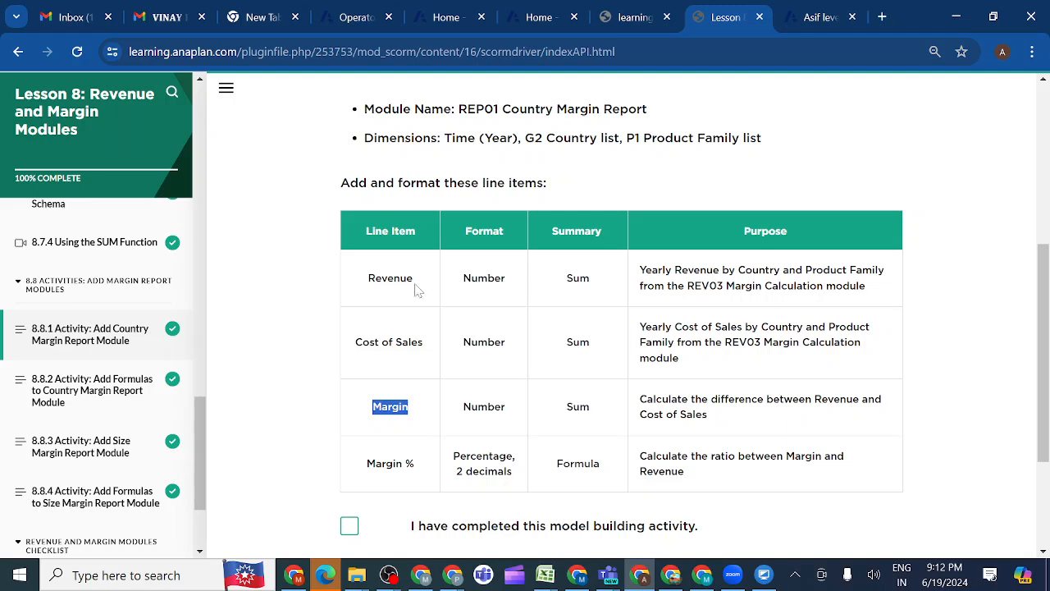
click(420, 464)
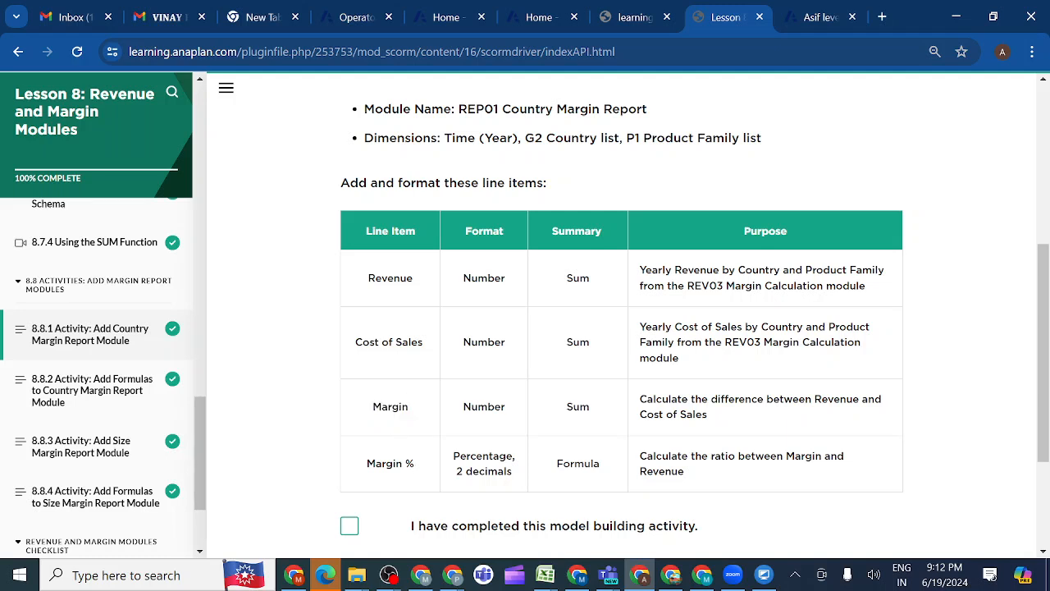
drag(420, 464, 361, 466)
key(ctrl+c)
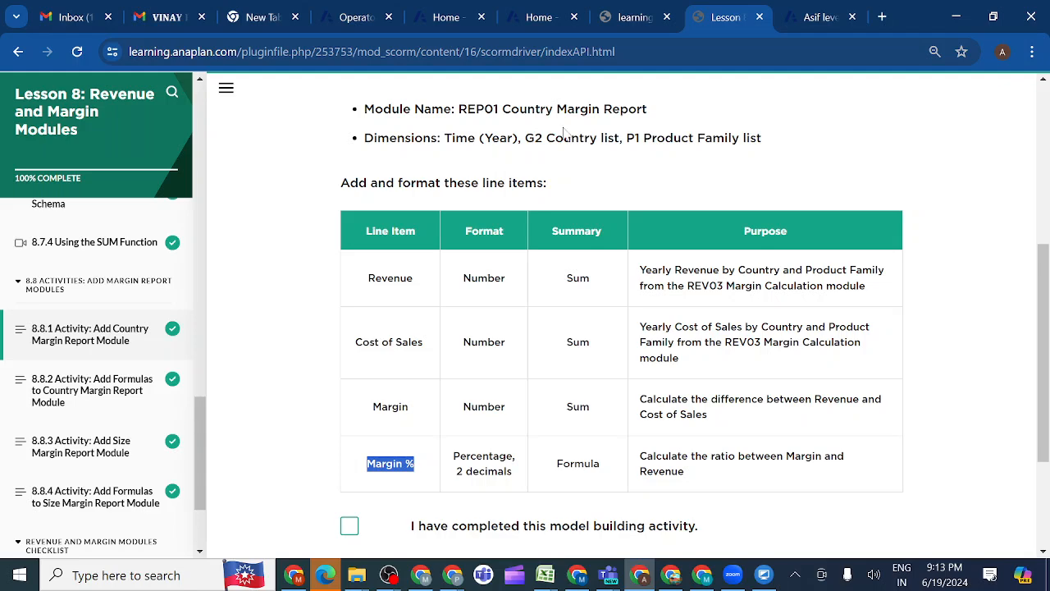
click(806, 20)
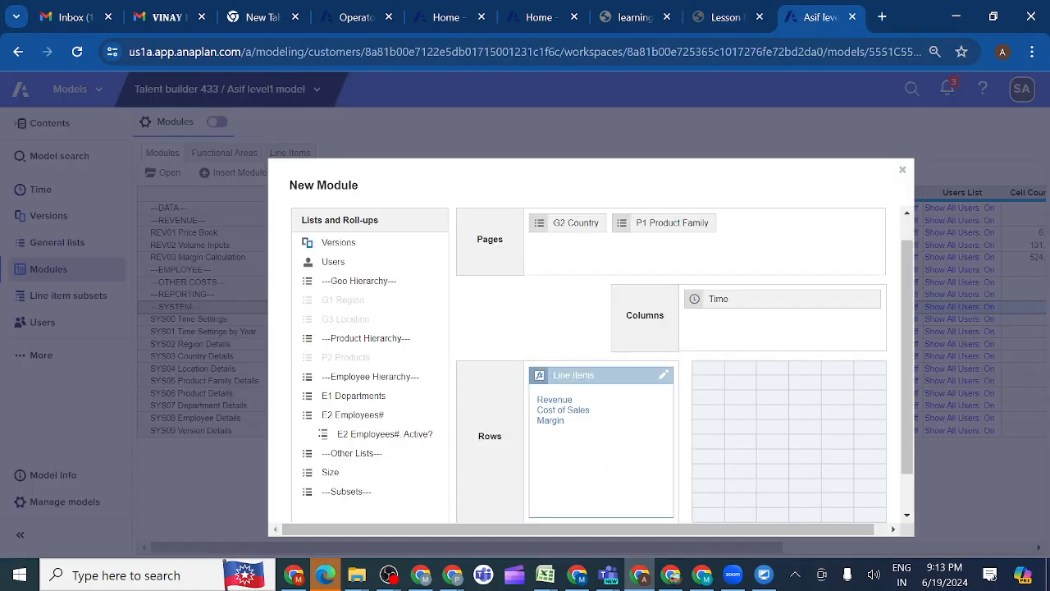
key(ctrl+v)
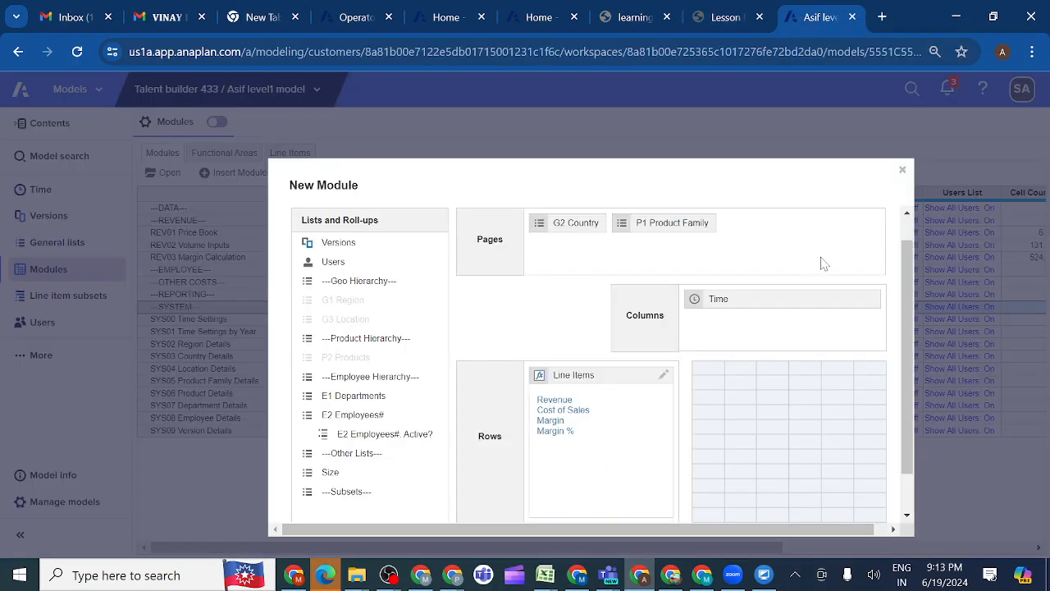
Create the REP01 Country Margin Report module with the dimensions and line items entered
click(757, 310)
scroll(598, 378, down, 1)
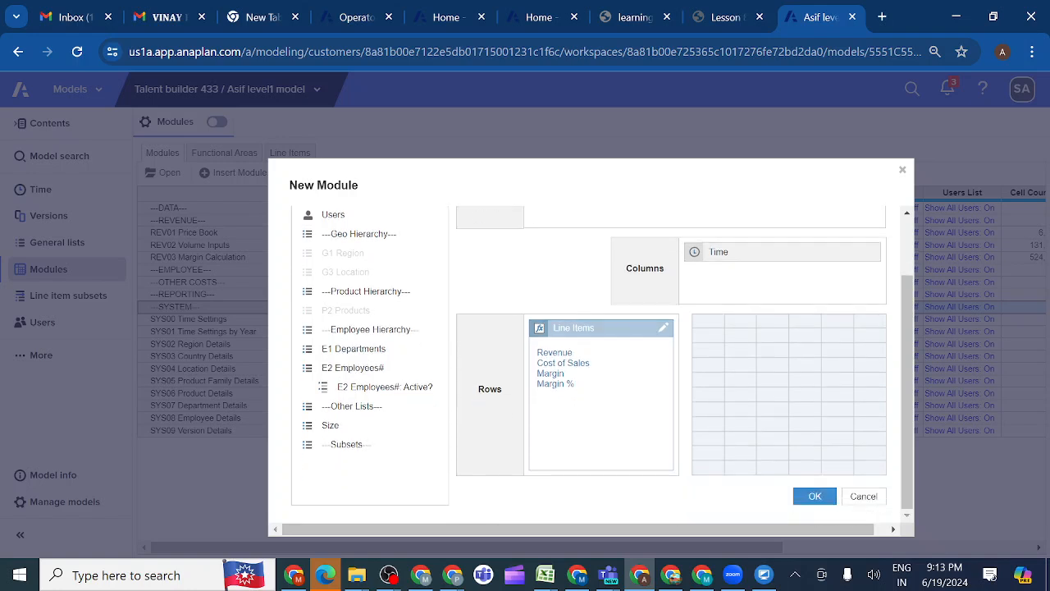
click(812, 499)
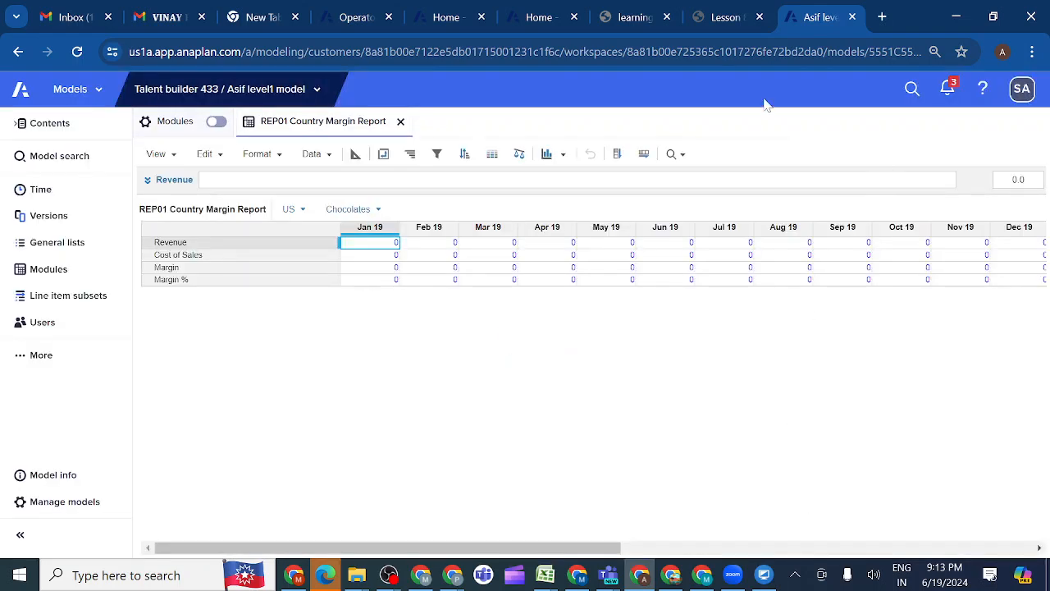
Check the lesson's requirements, open the module's blueprint view and set the REP01 Country Margin Report row's Time Scale to Year
click(722, 17)
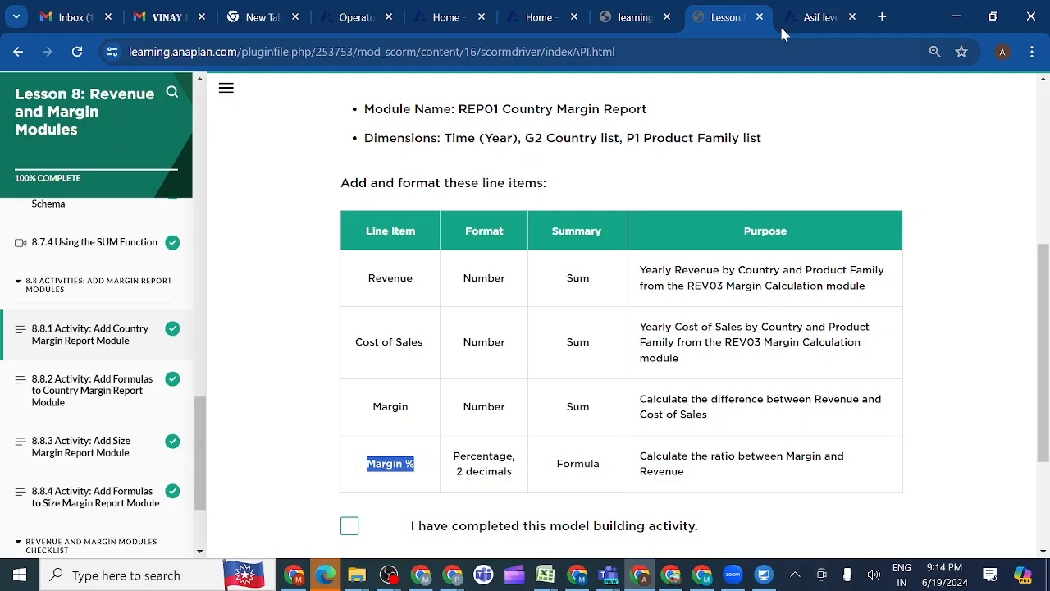
click(821, 18)
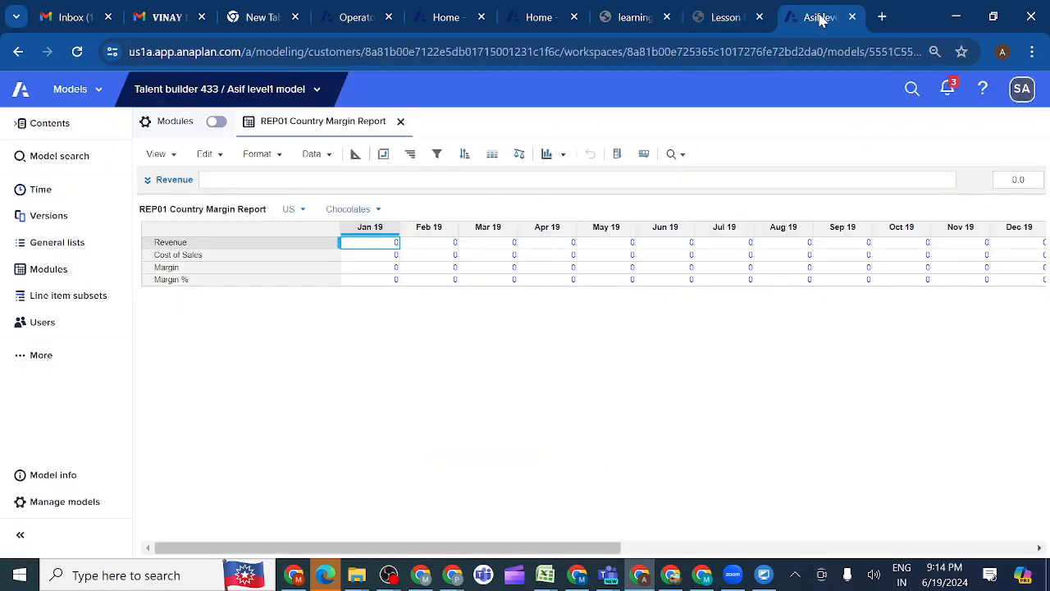
click(356, 156)
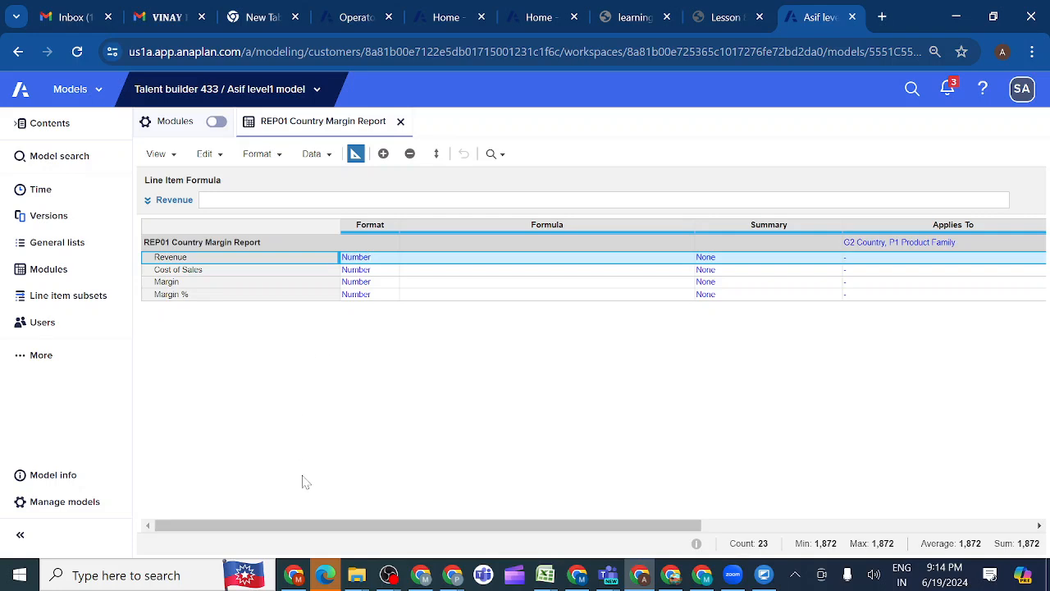
drag(283, 527, 345, 526)
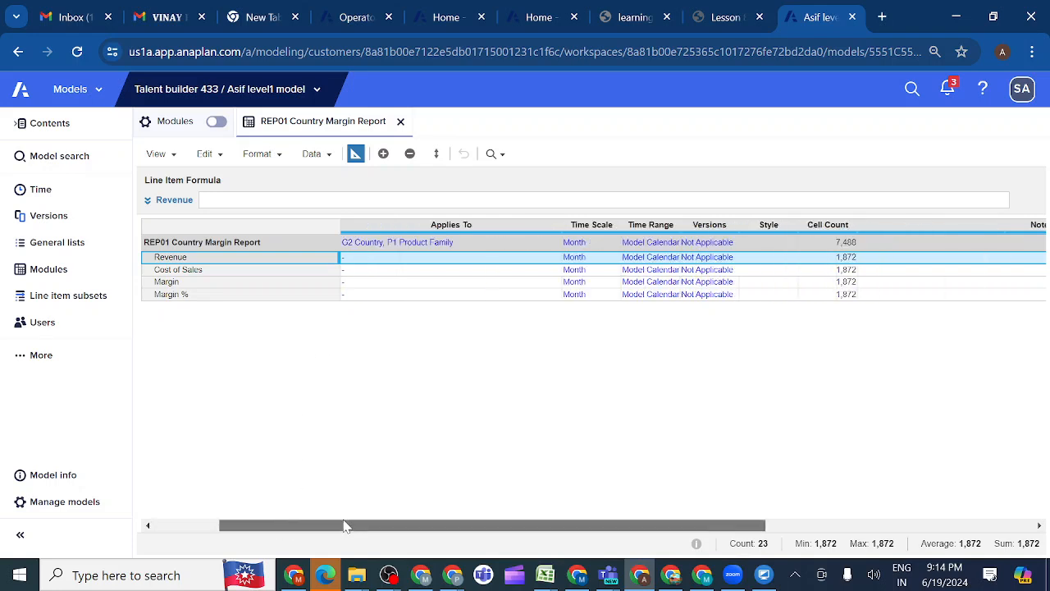
click(603, 244)
click(612, 243)
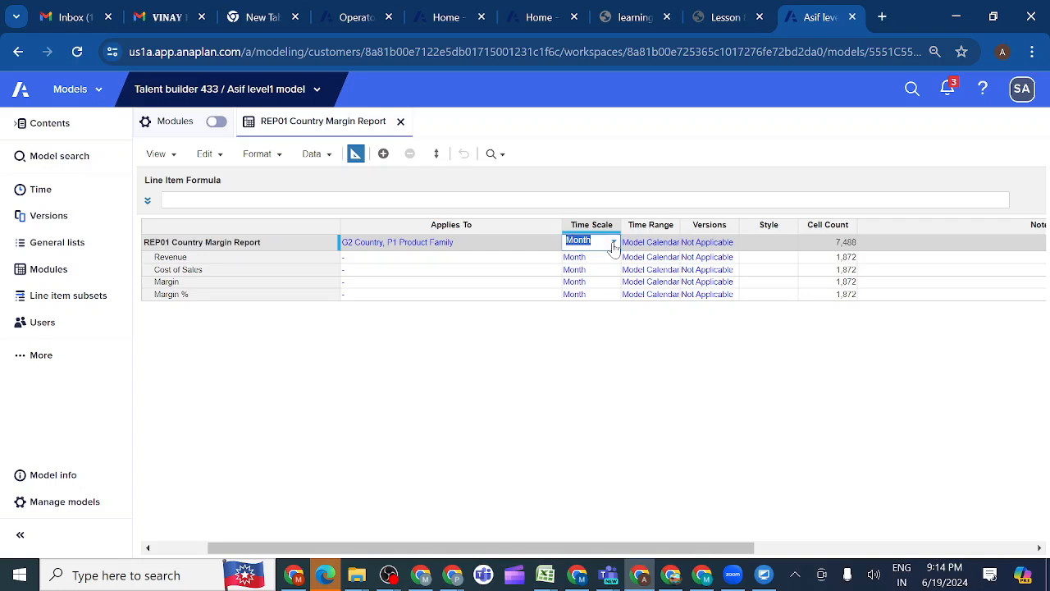
click(591, 334)
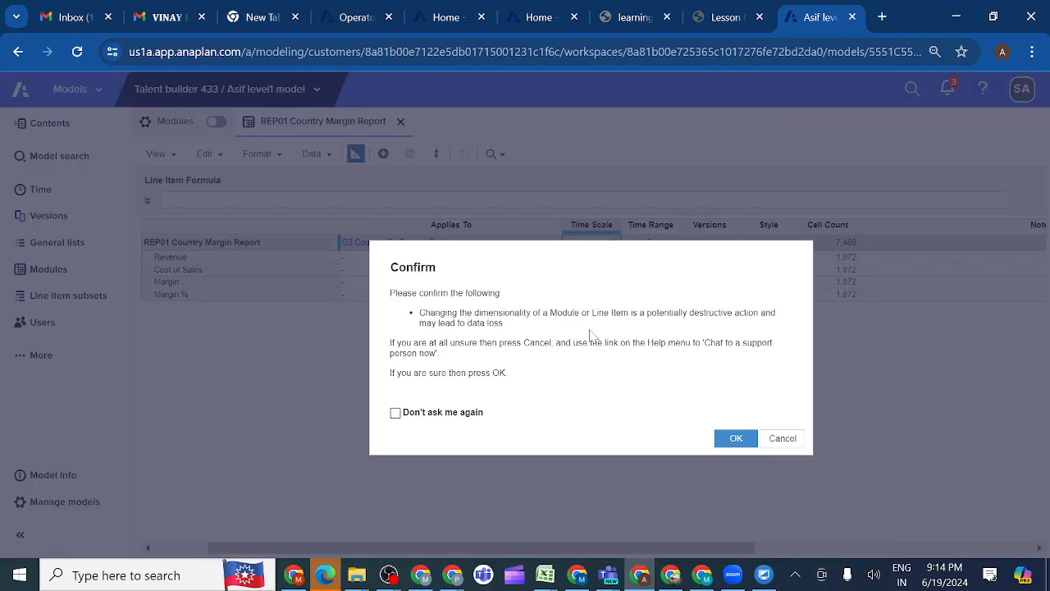
click(736, 440)
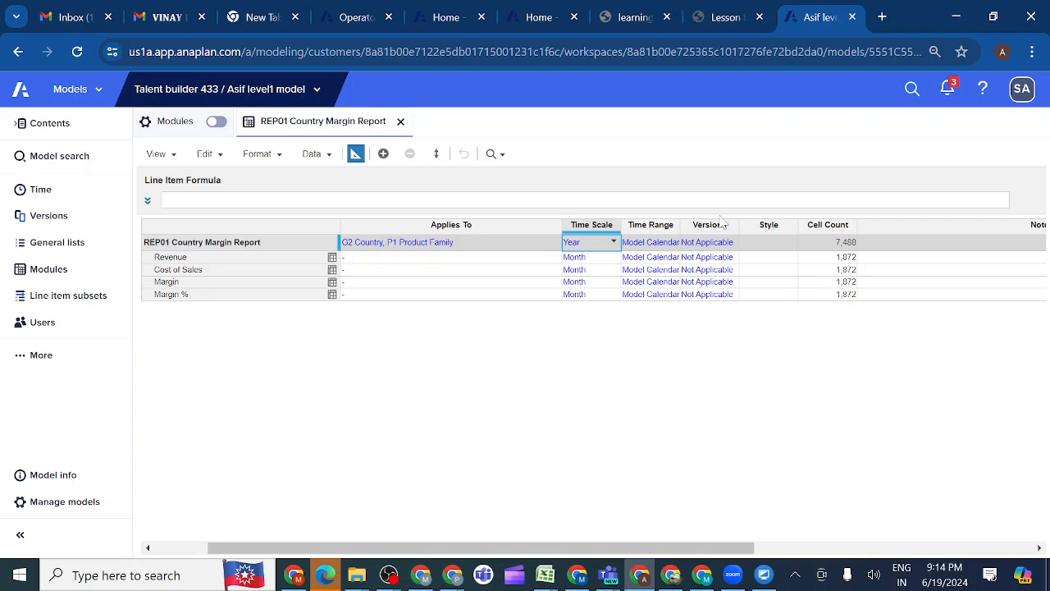
Set the Revenue line item's Time Scale to Year and copy that cell
click(601, 259)
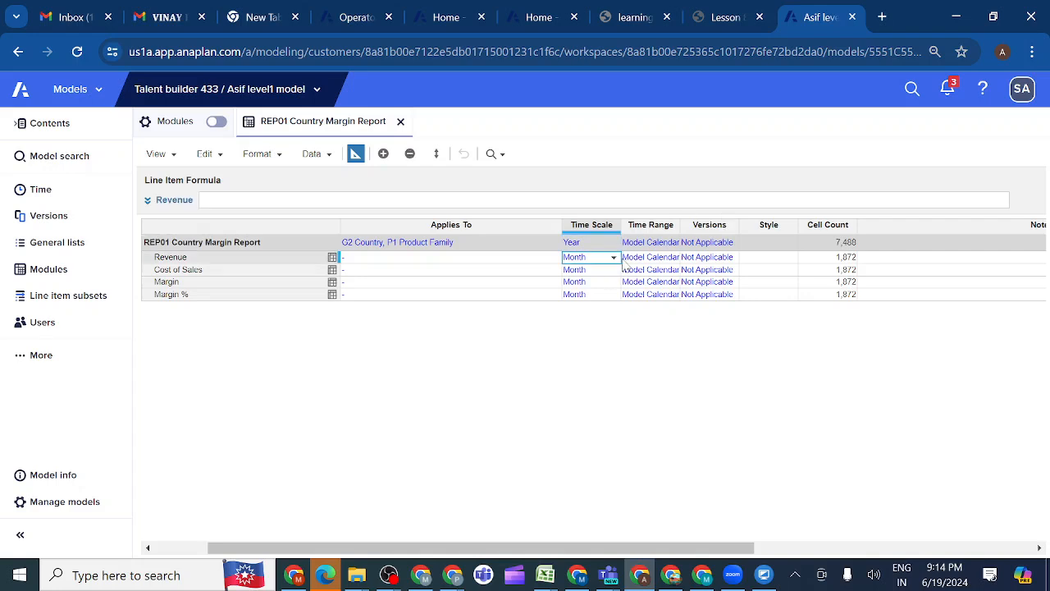
click(613, 258)
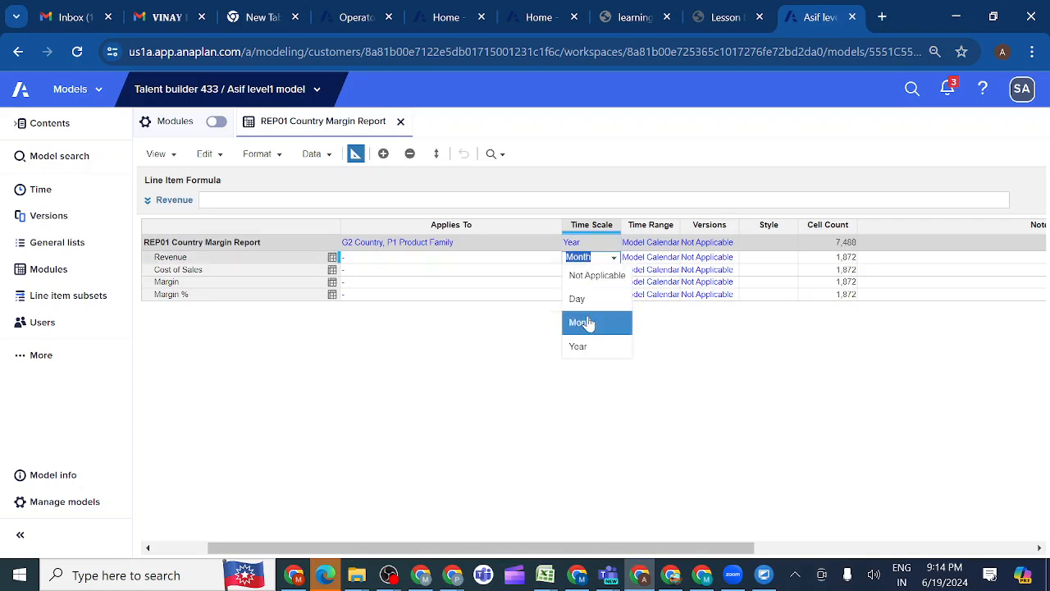
click(584, 348)
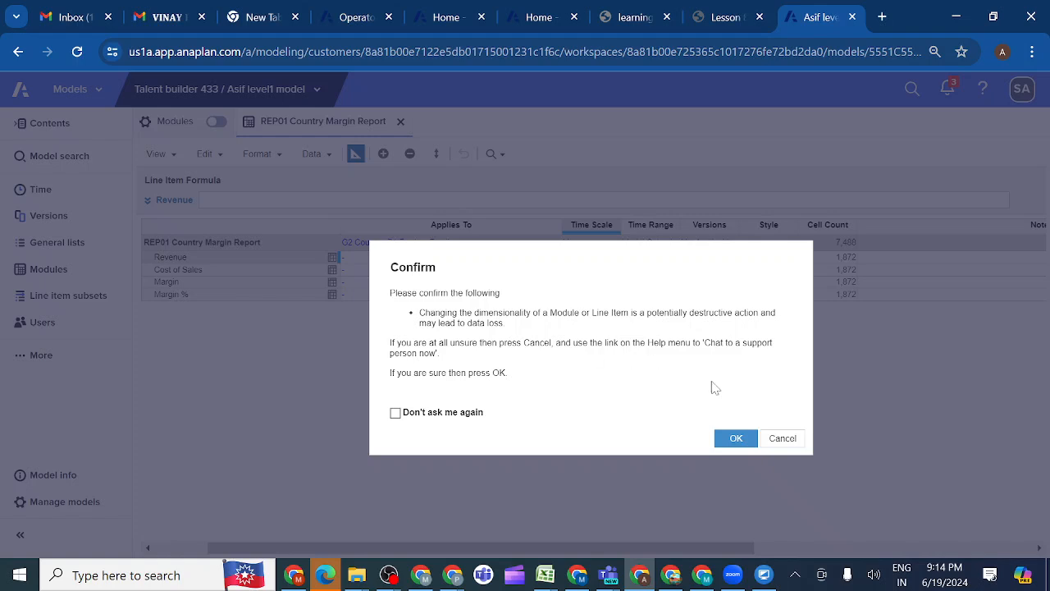
click(735, 441)
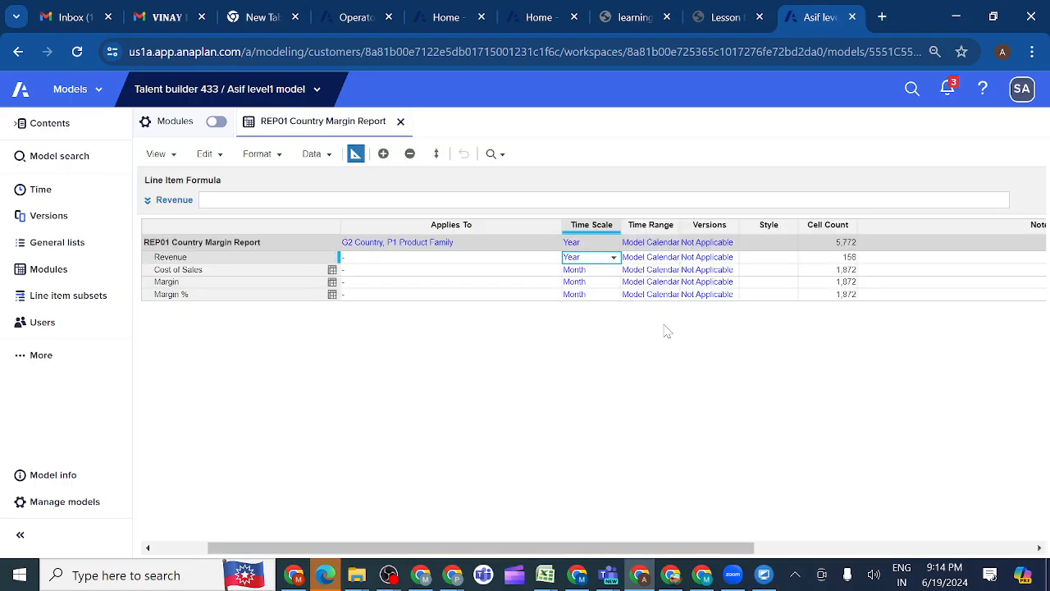
key(ctrl+c)
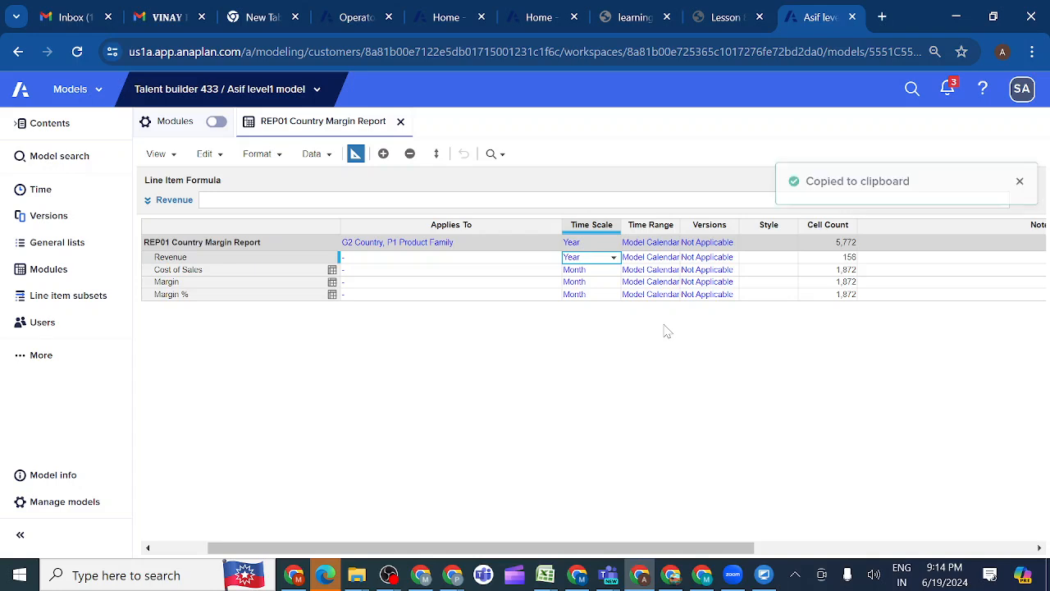
Paste the copied Year time scale to the Cost of Sales, Margin and Margin % line items and accept the dimensionality change
key(shift+Down)
key(shift+Down)
key(shift+Down)
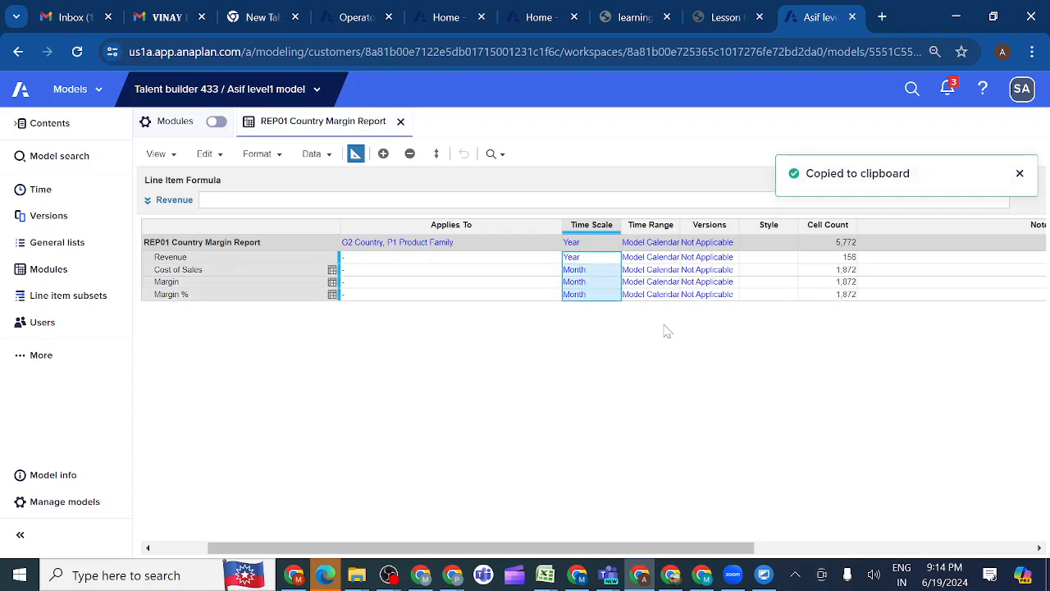
key(ctrl+v)
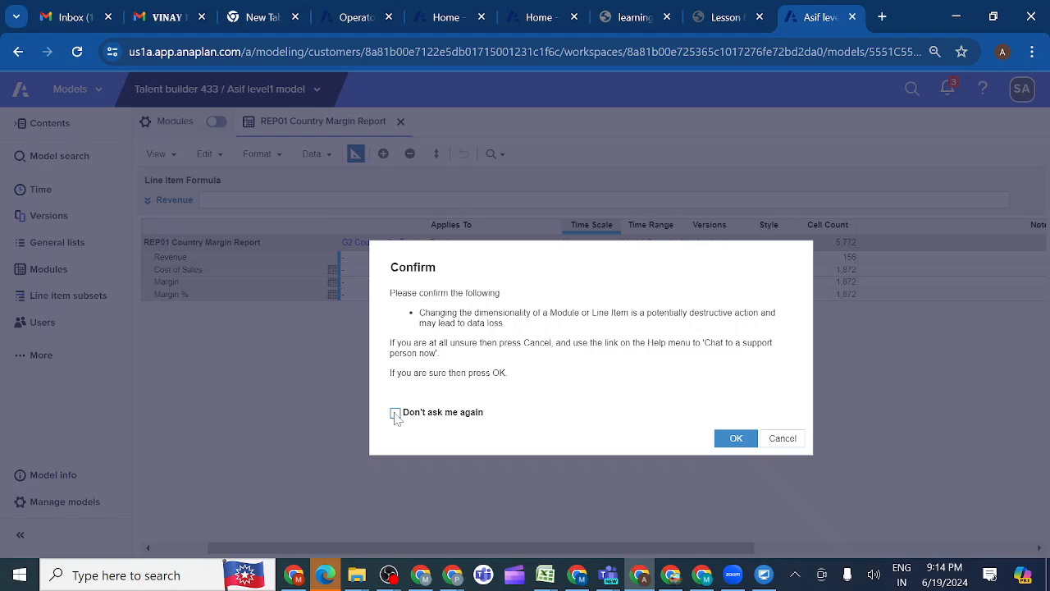
click(736, 438)
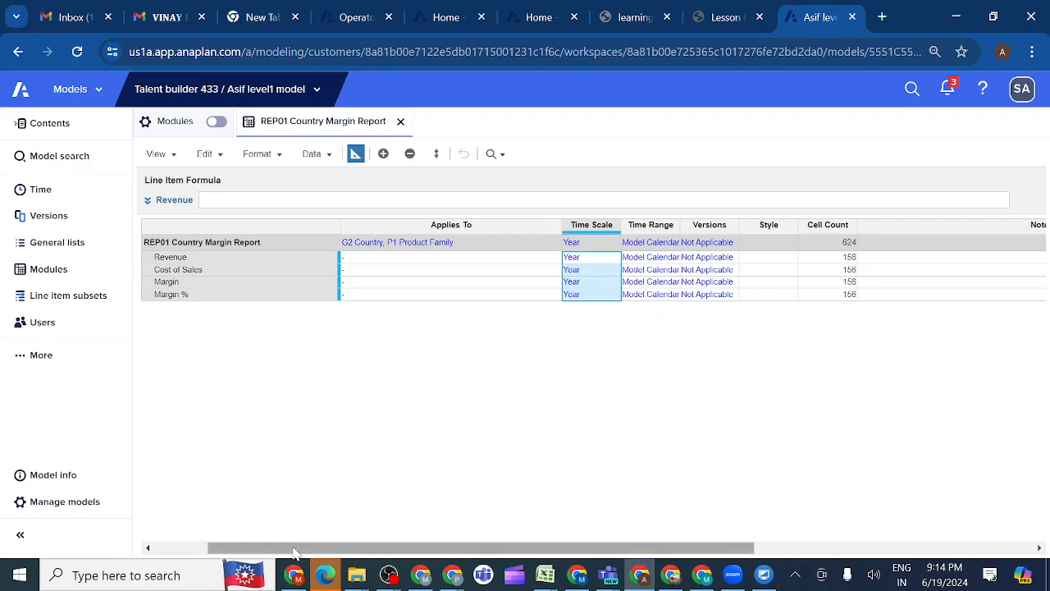
Check the lesson's format requirements and format the Margin % line item as a percentage number with 2 decimal places
drag(293, 552, 183, 551)
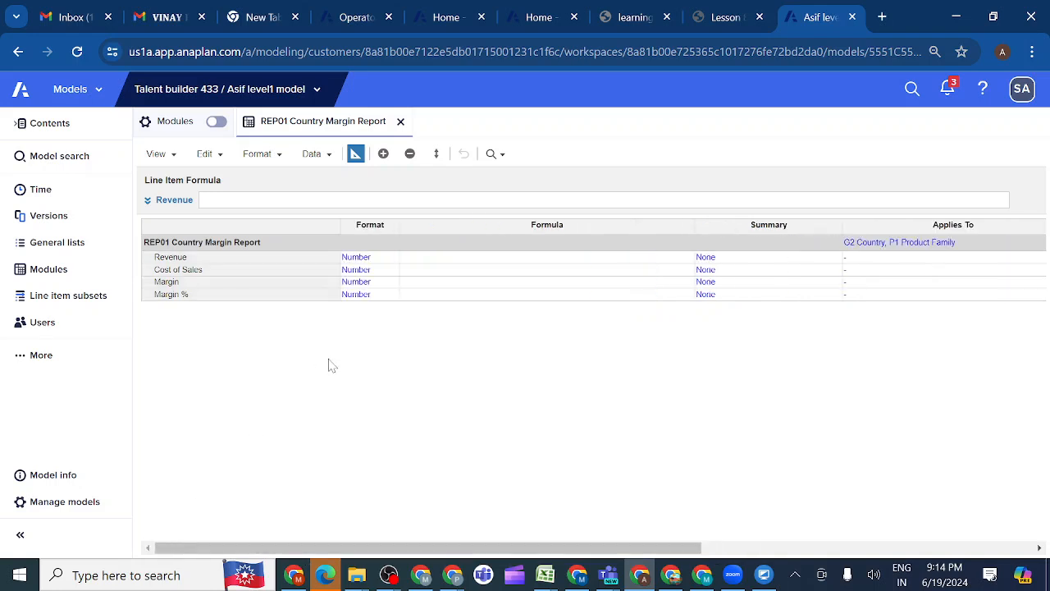
click(724, 19)
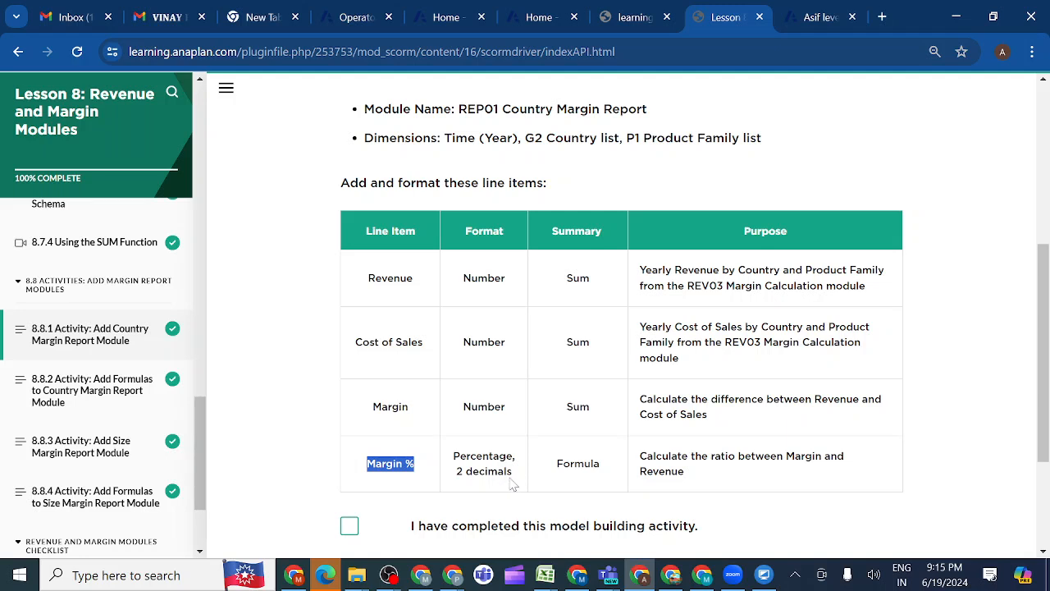
click(816, 19)
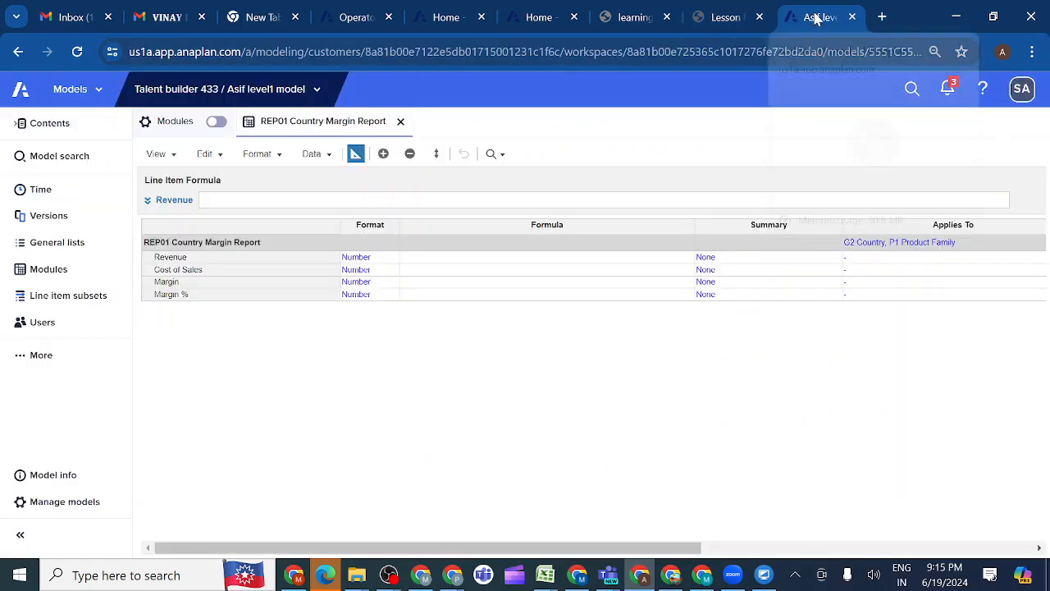
click(382, 298)
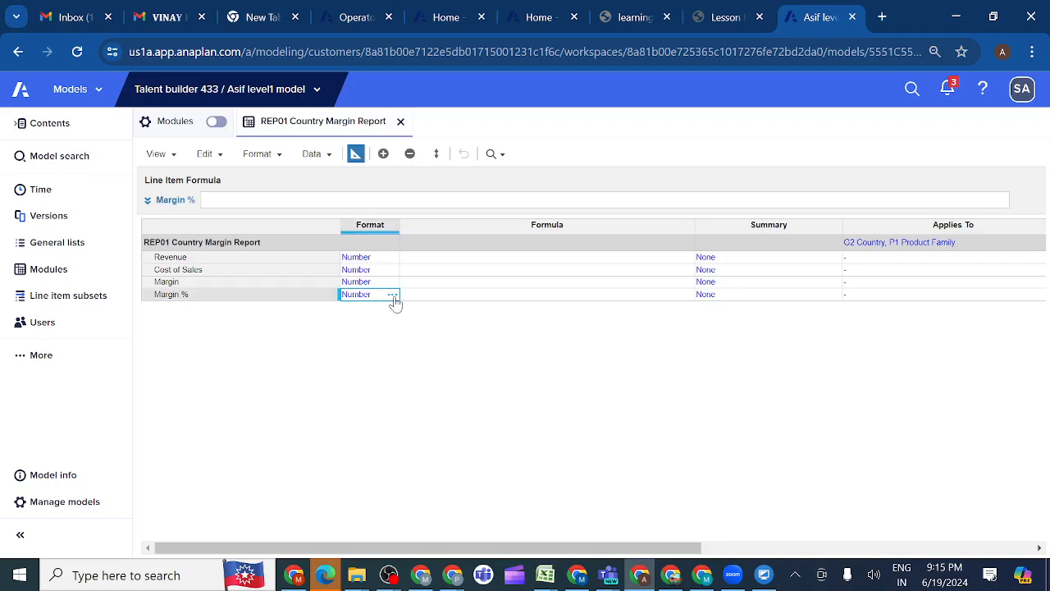
click(393, 296)
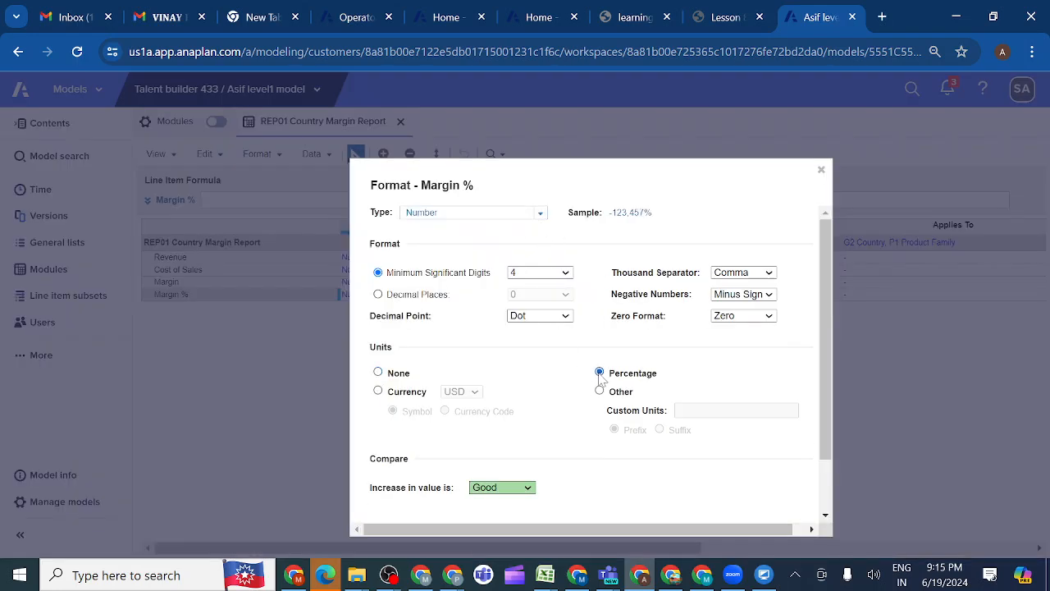
click(378, 295)
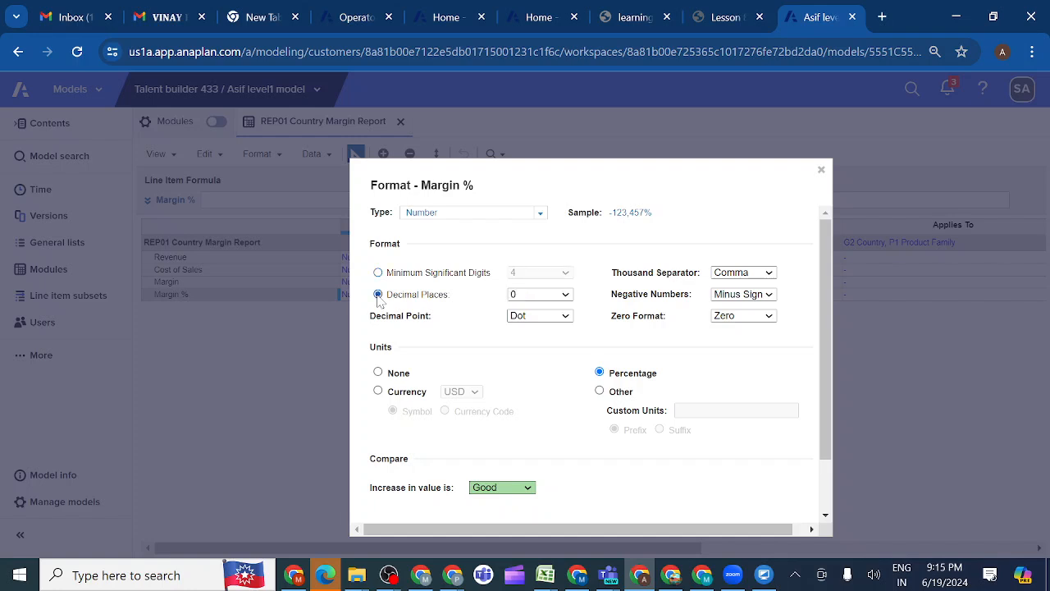
click(566, 297)
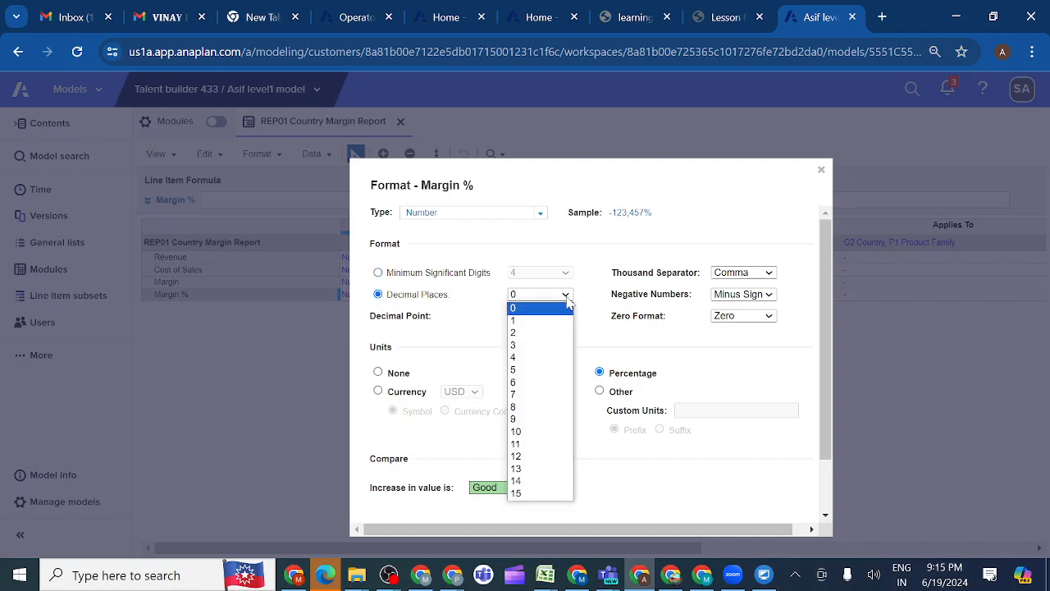
click(533, 335)
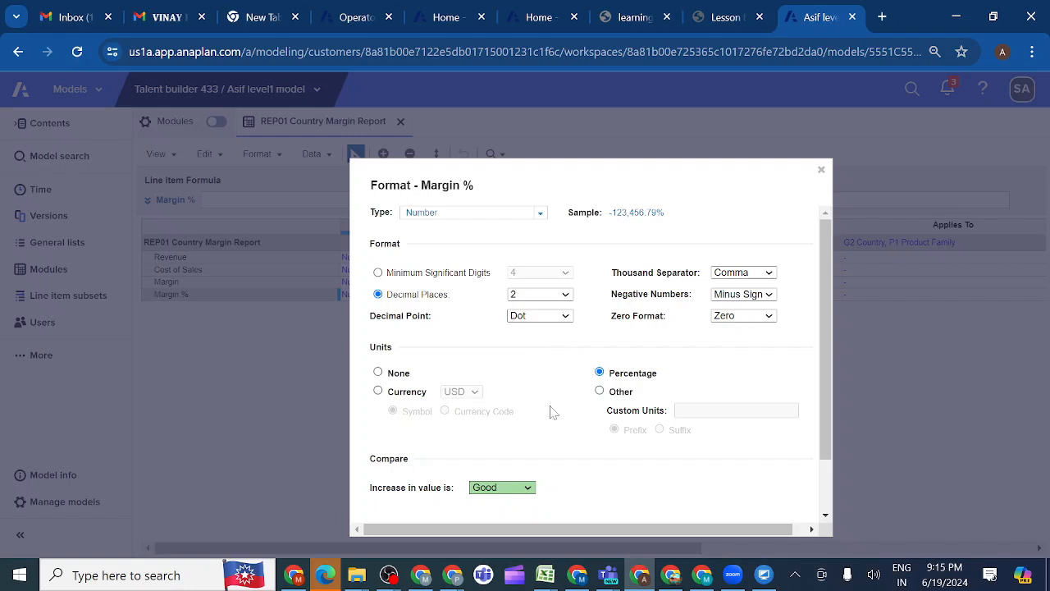
scroll(554, 413, down, 2)
click(743, 489)
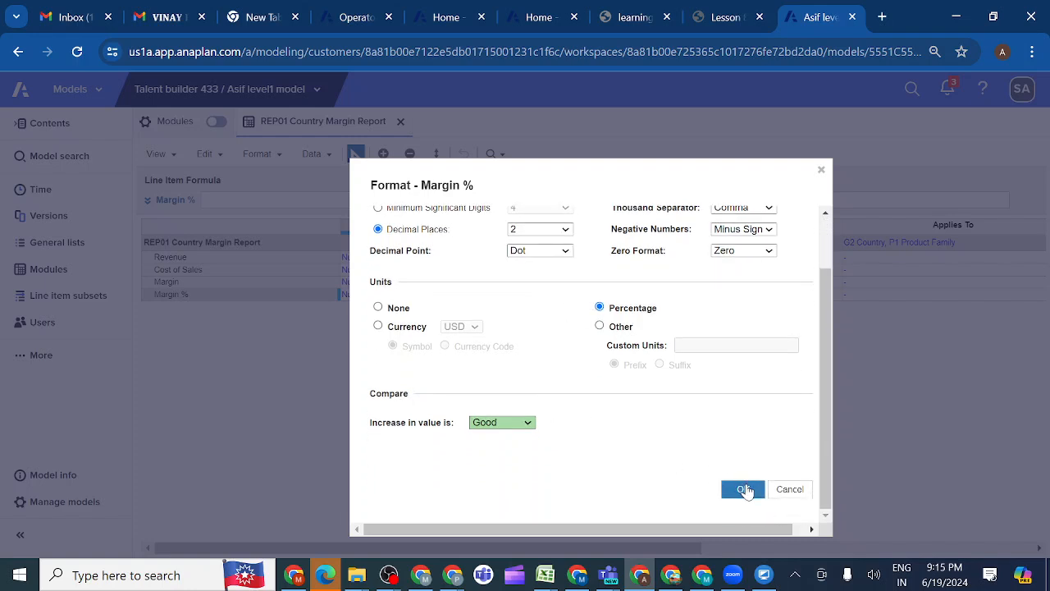
click(736, 441)
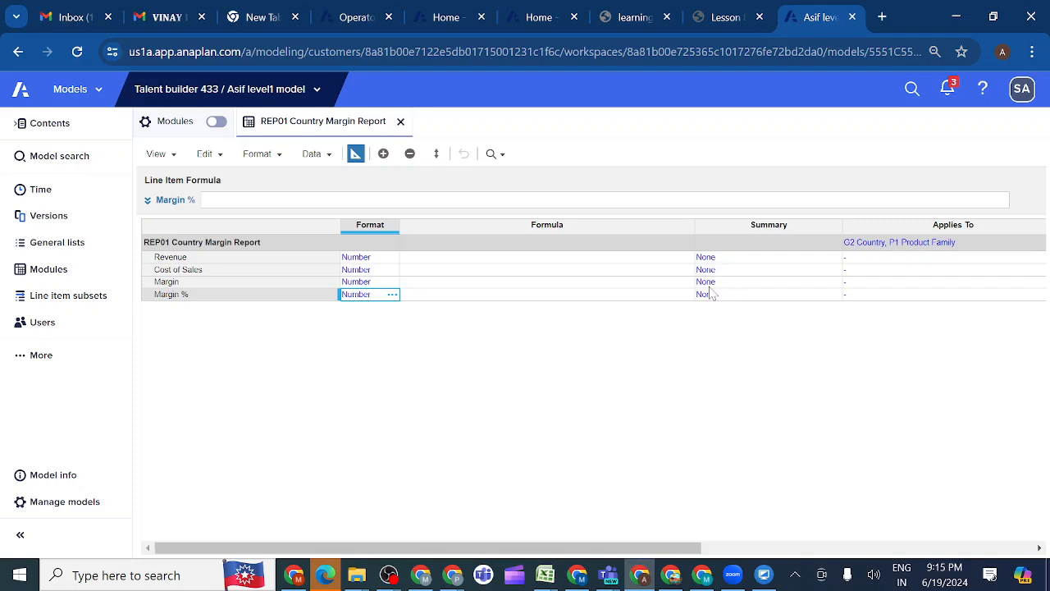
Check the lesson's summary requirements and set the Revenue line item's summary method to Sum
click(723, 18)
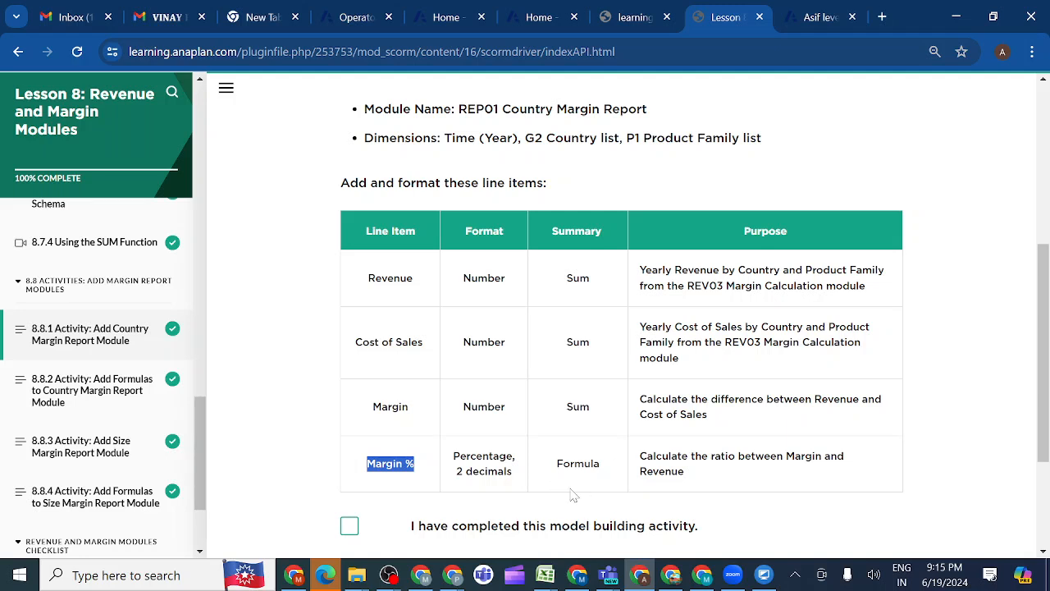
click(817, 18)
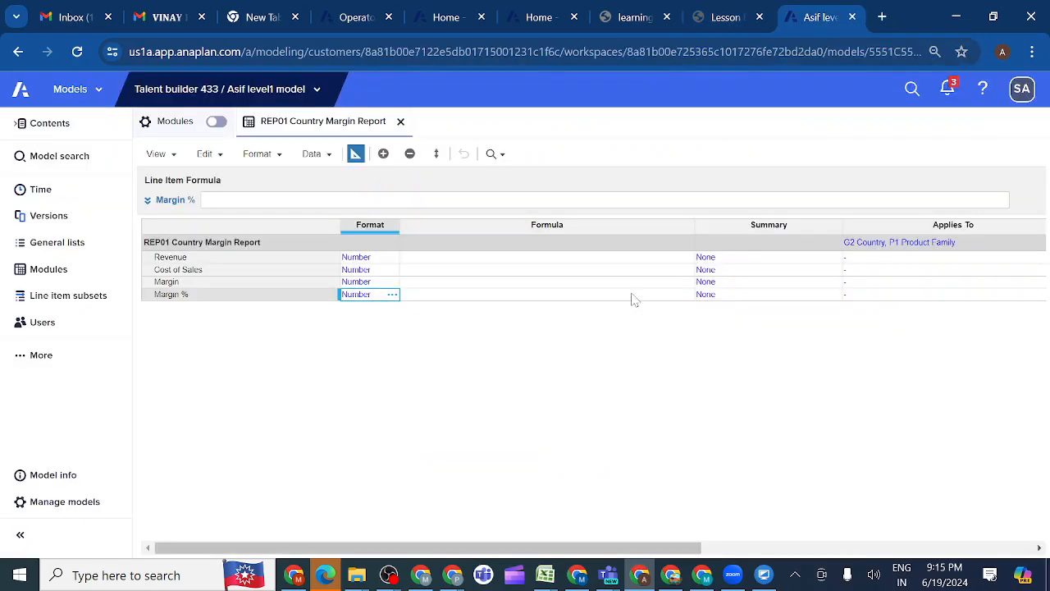
click(775, 258)
click(836, 257)
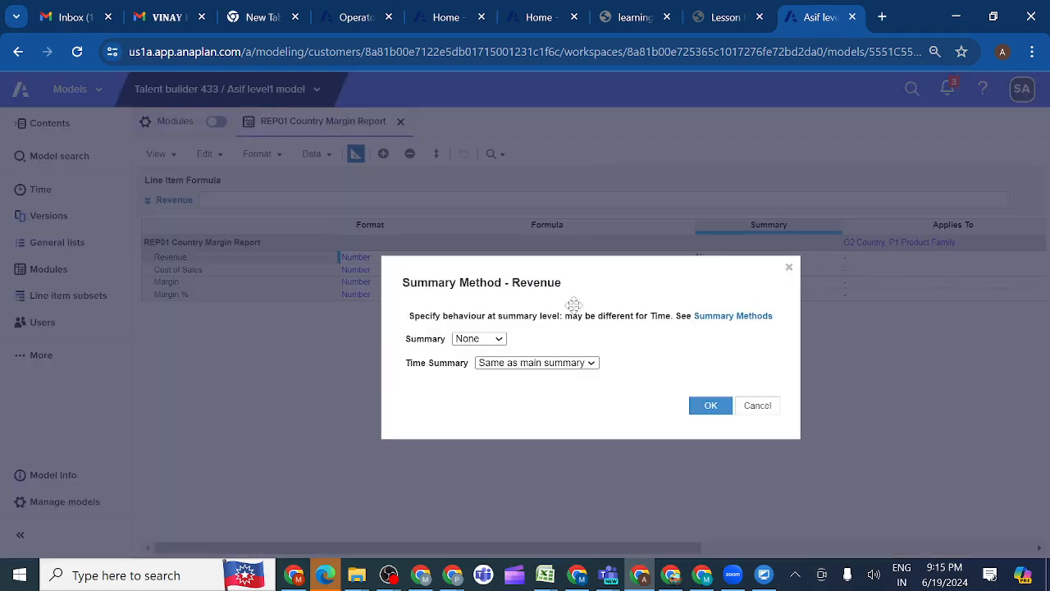
click(498, 339)
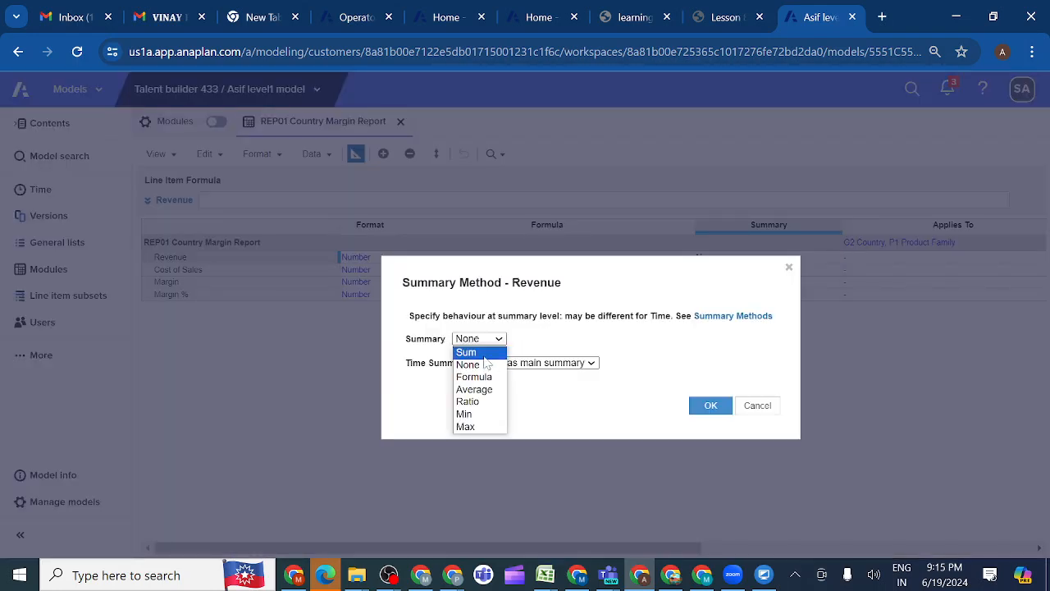
click(483, 353)
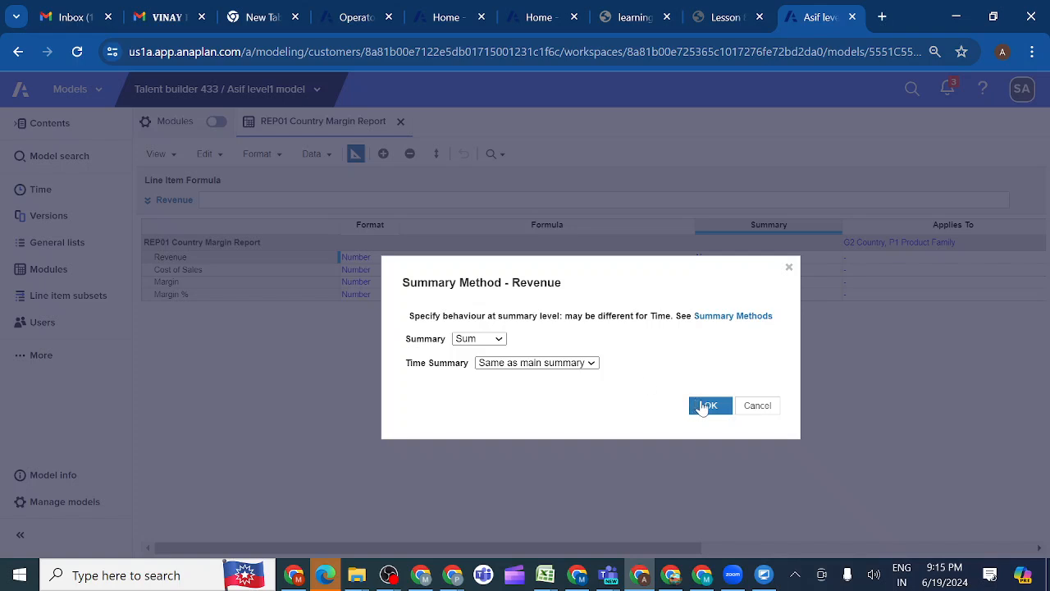
click(710, 407)
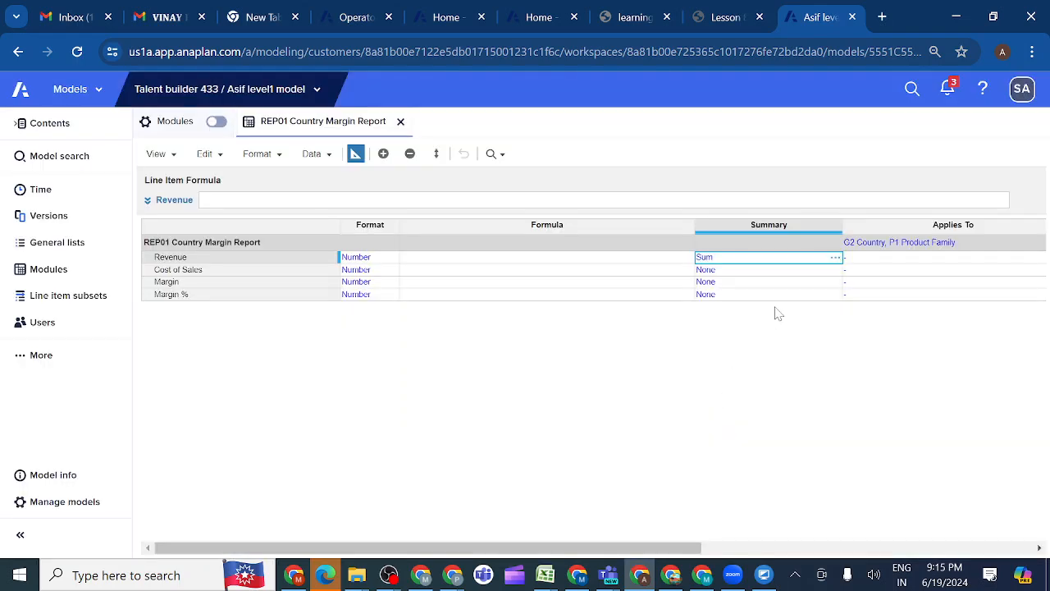
Copy Revenue's Sum summary method to the Cost of Sales and Margin line items
key(ctrl+c)
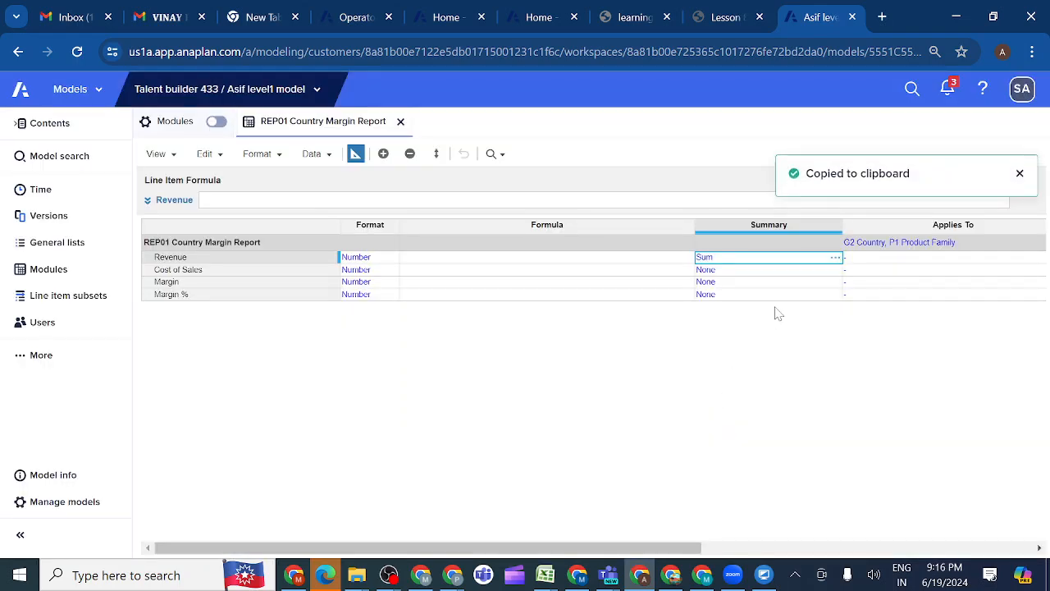
key(shift+Down)
key(shift+Down)
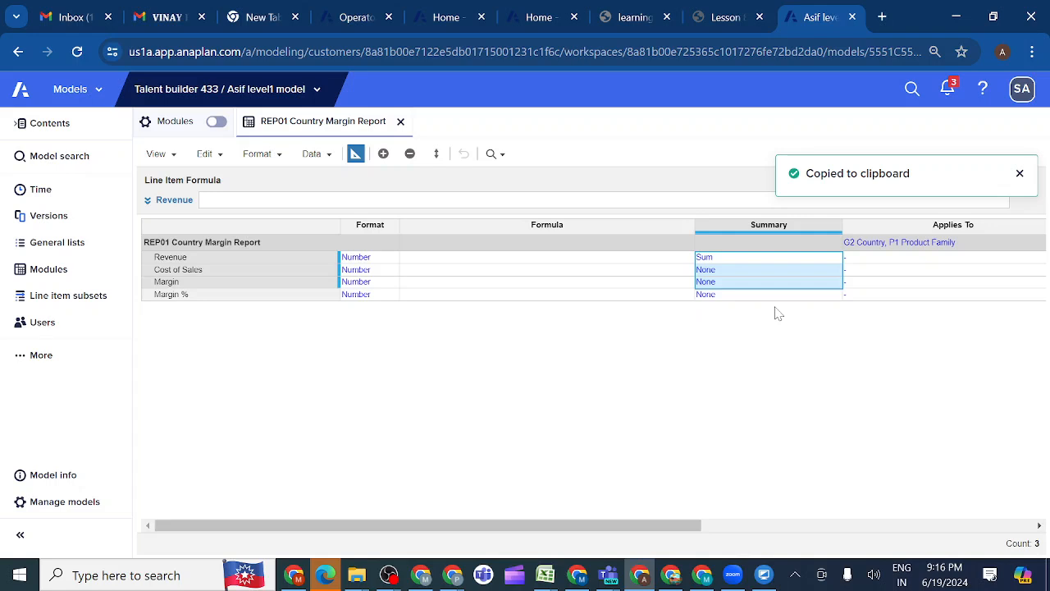
key(ctrl+v)
Try to set the Margin % line item's summary method to Formula
click(746, 297)
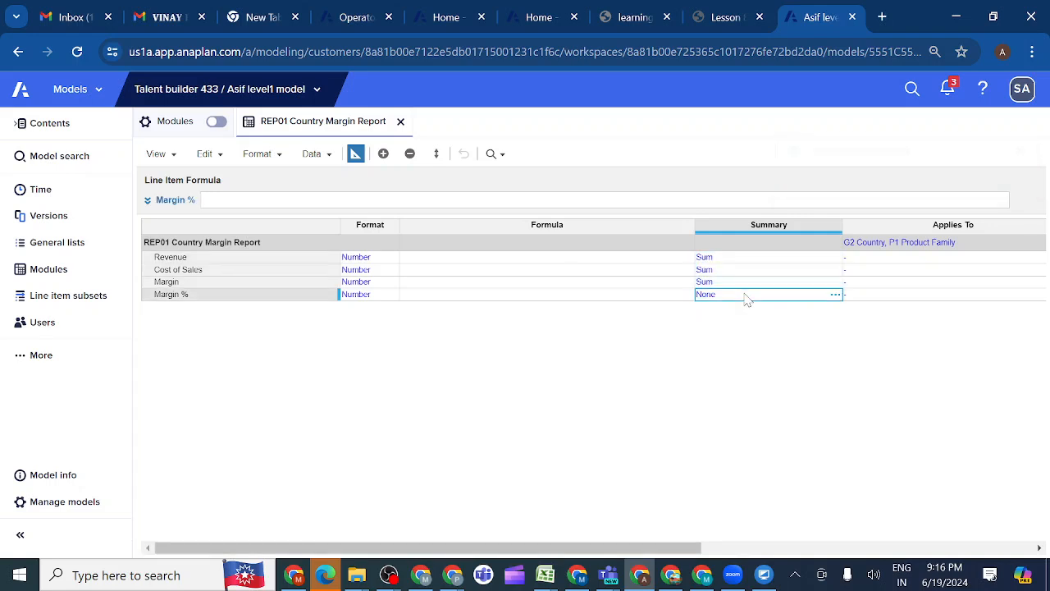
click(836, 295)
click(484, 338)
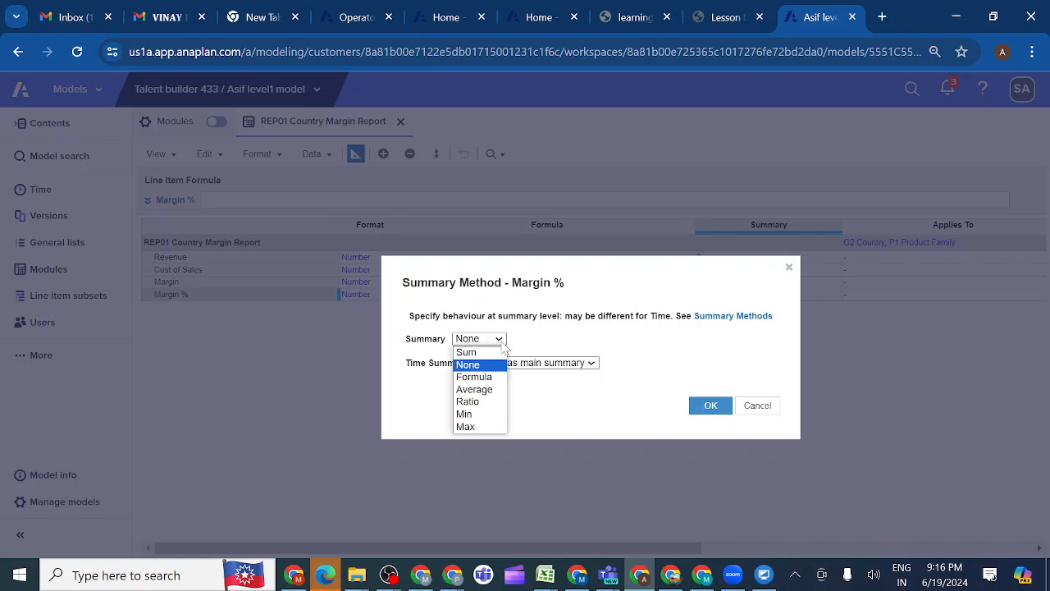
click(492, 384)
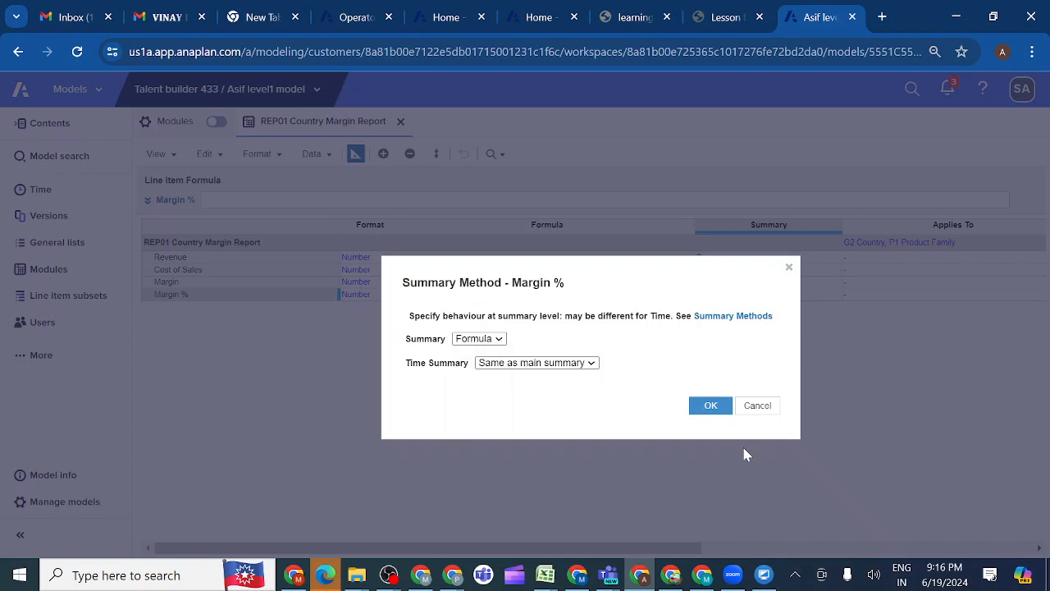
click(712, 408)
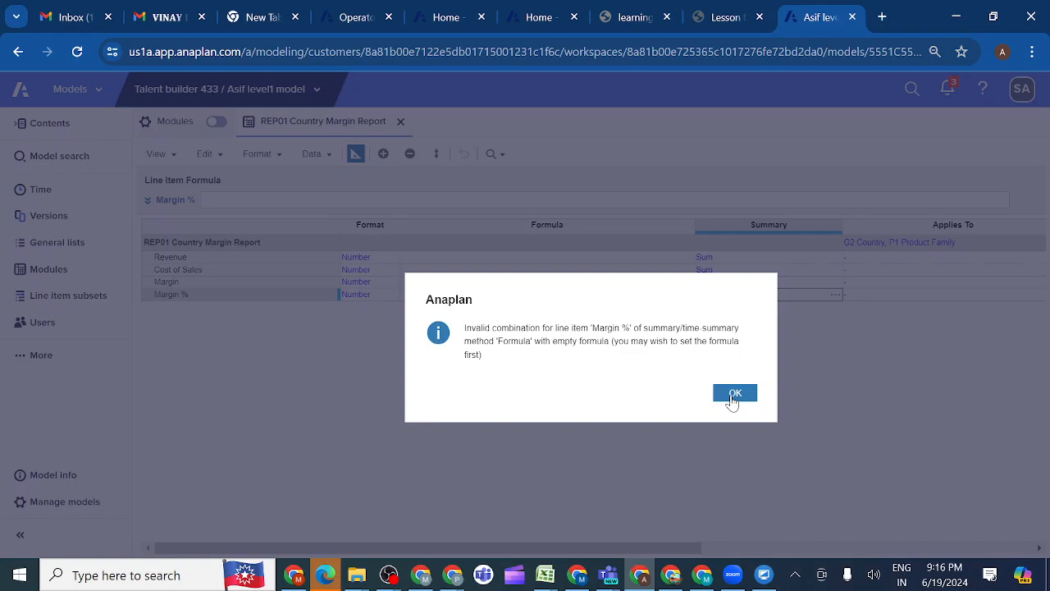
click(733, 395)
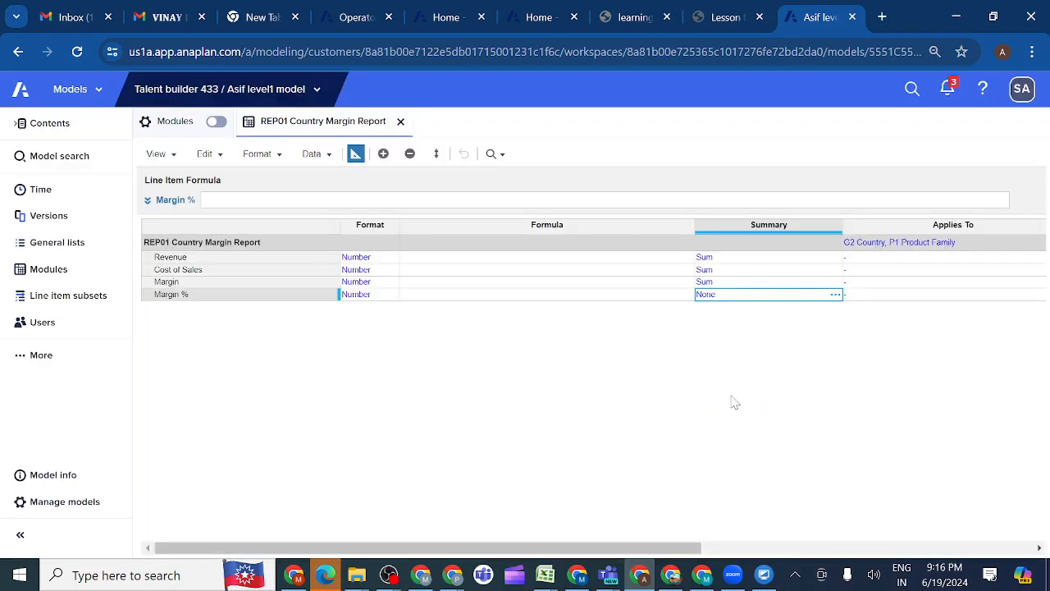
click(495, 297)
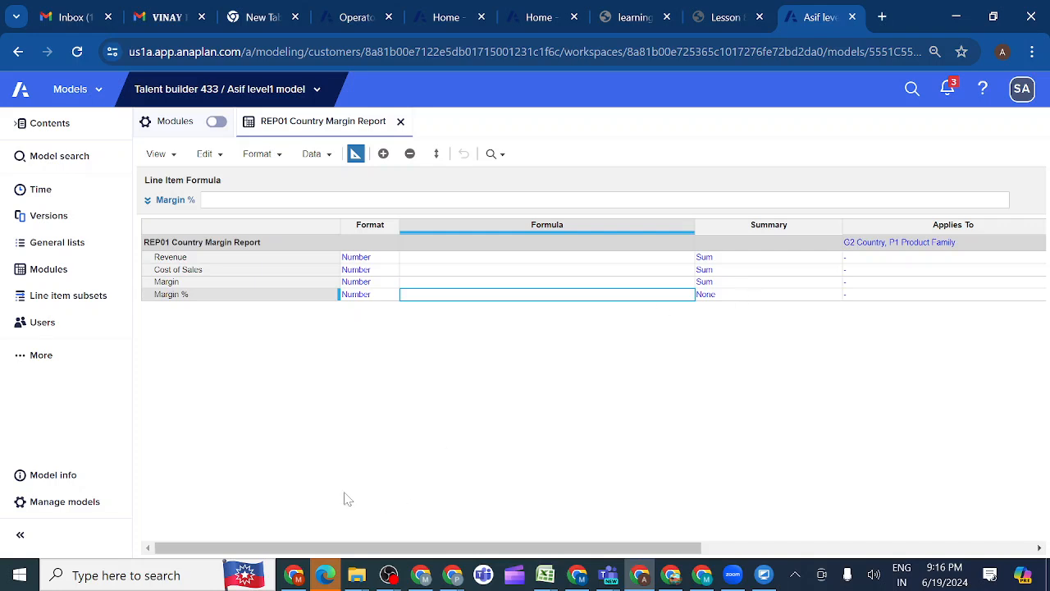
click(226, 260)
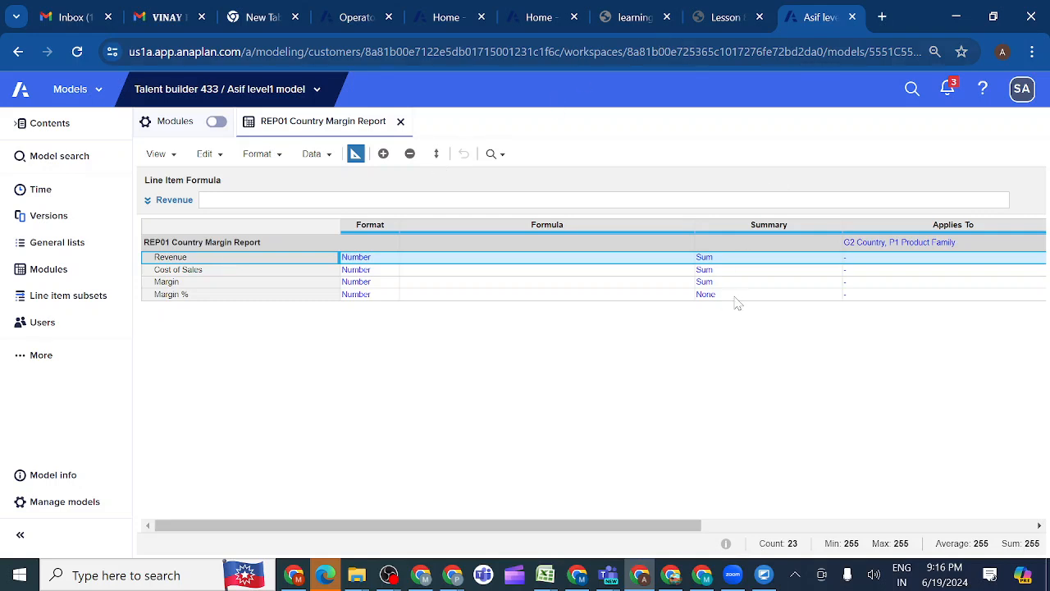
Switch to the lesson page, view the Check Your Work section of activity 8.8.1 and reload the page
click(713, 20)
scroll(567, 422, down, 3)
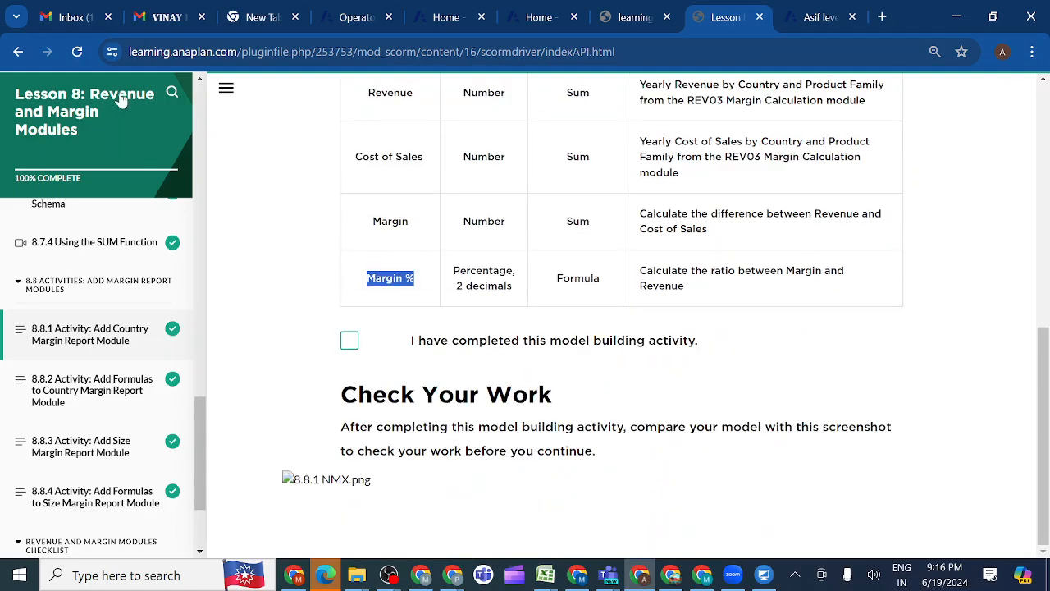
click(78, 53)
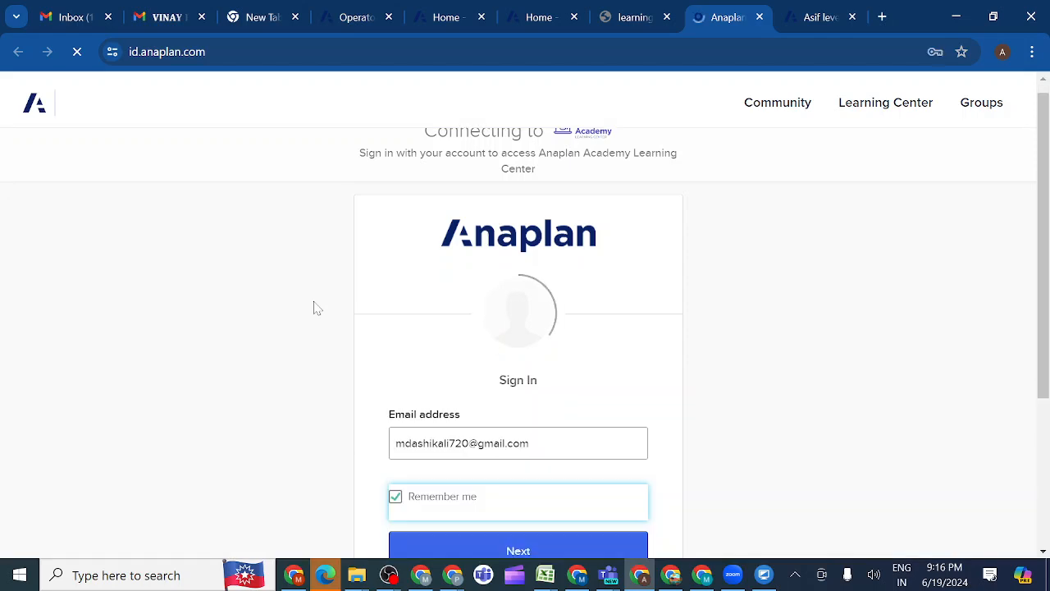
Sign in again to the Anaplan Academy Learning Center with the remembered e-mail and the saved account password
scroll(369, 306, down, 3)
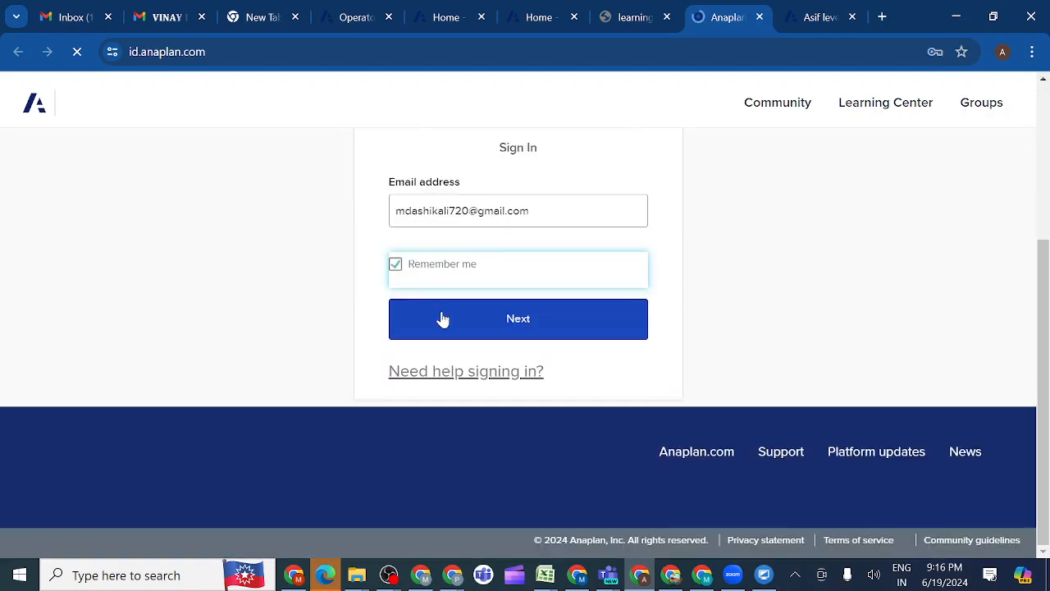
click(442, 318)
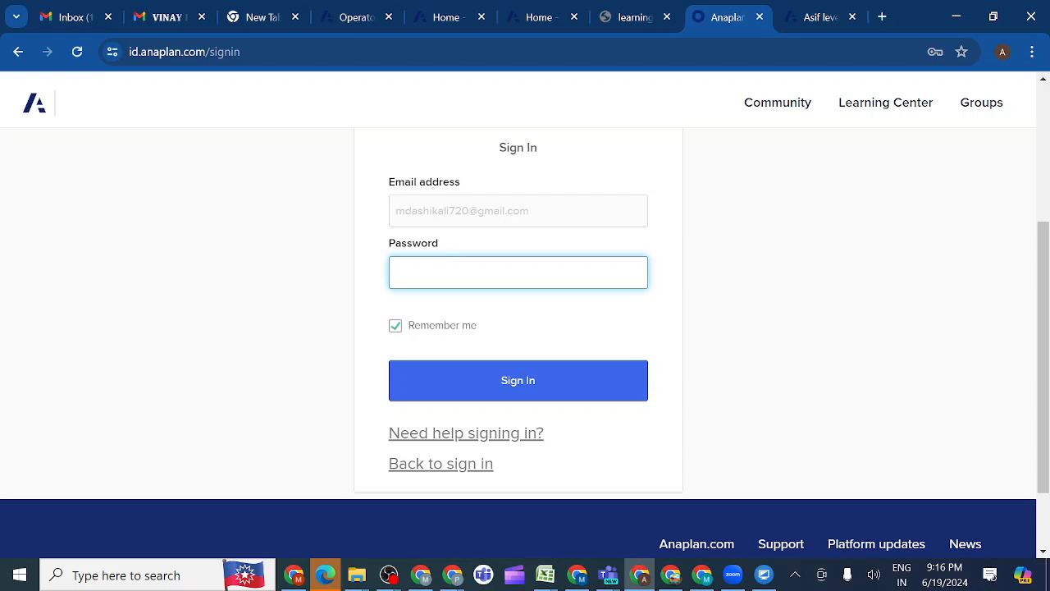
click(492, 273)
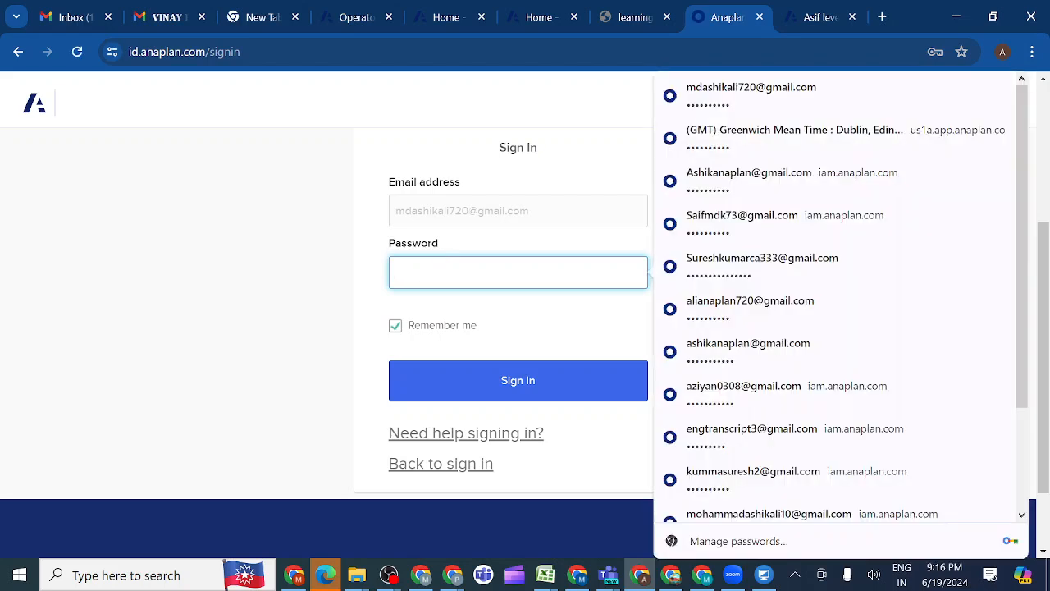
click(741, 97)
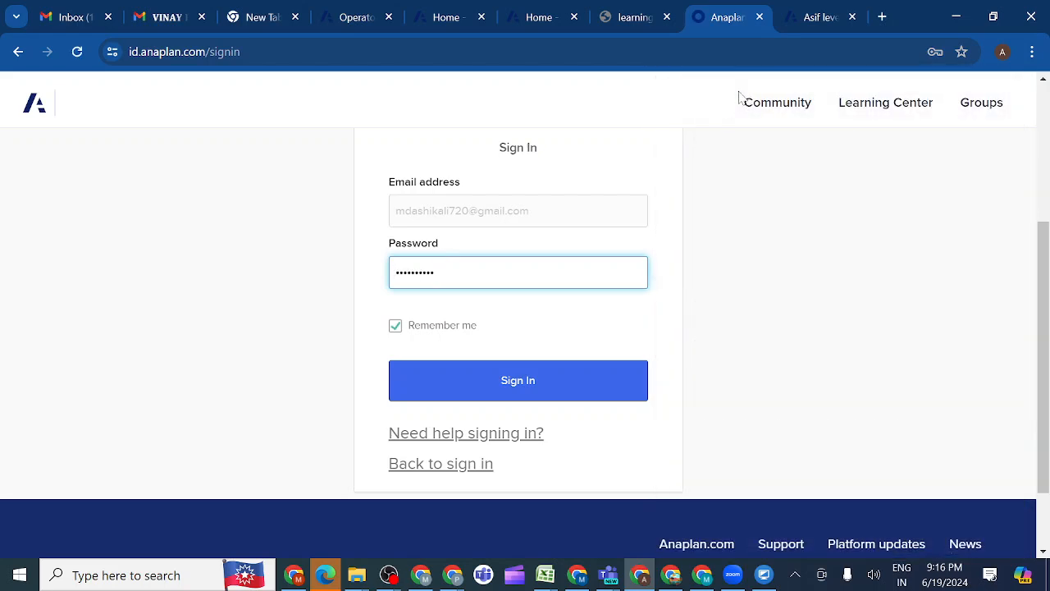
click(493, 385)
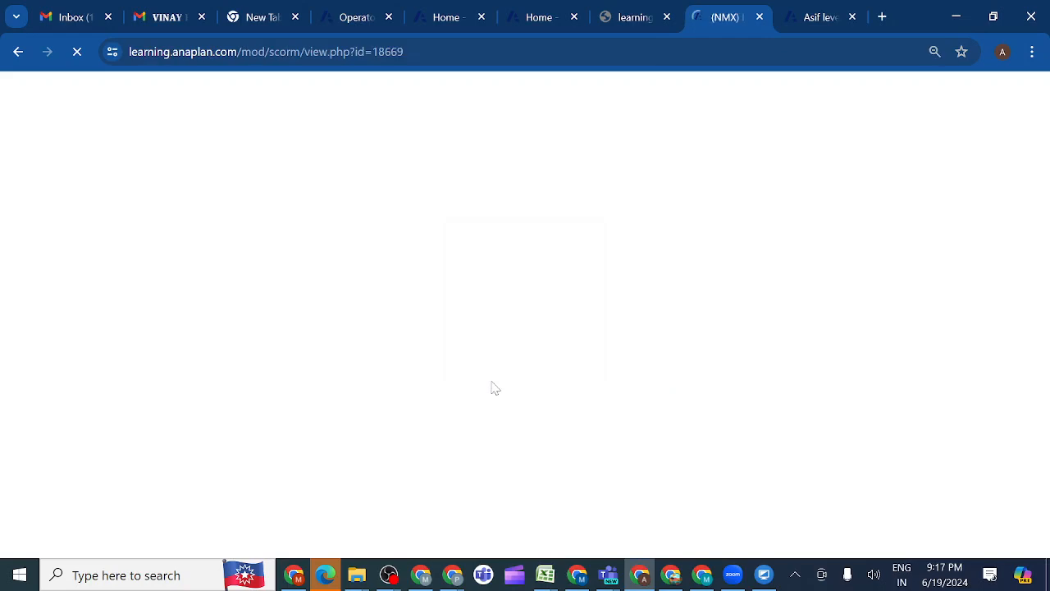
scroll(474, 357, down, 5)
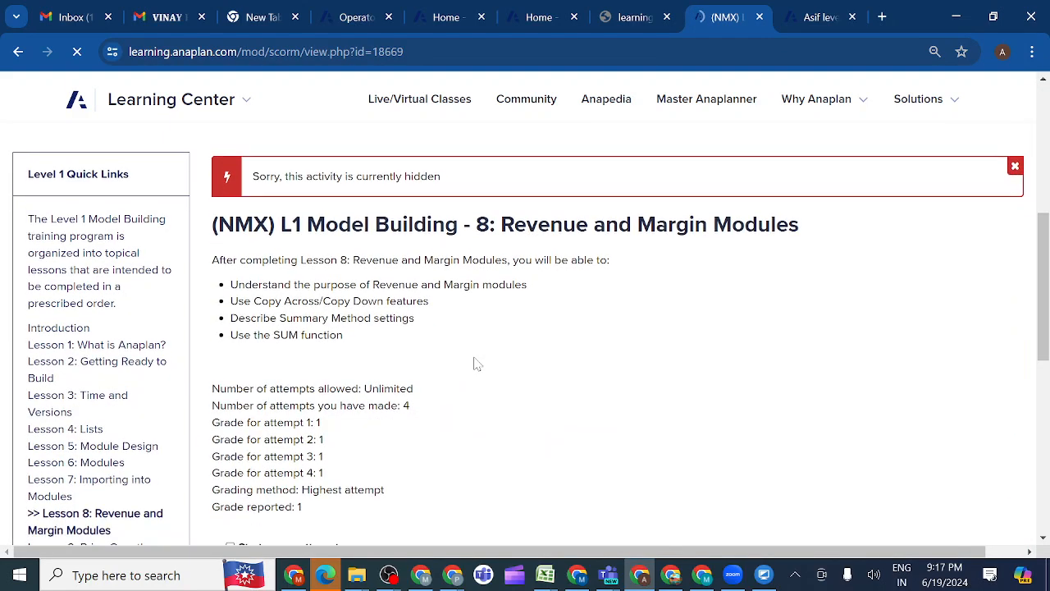
scroll(247, 386, down, 3)
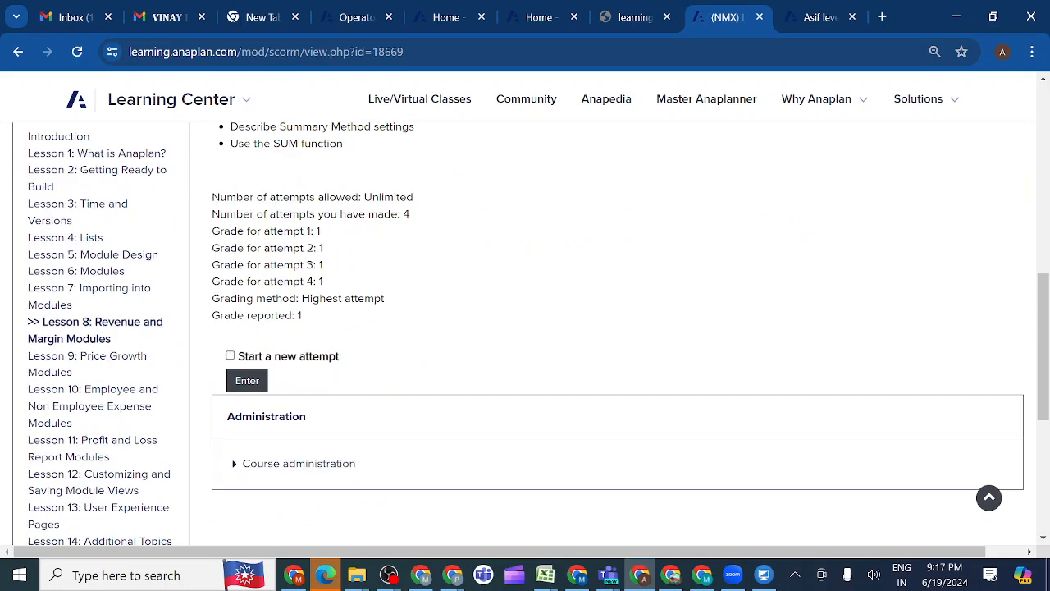
click(247, 381)
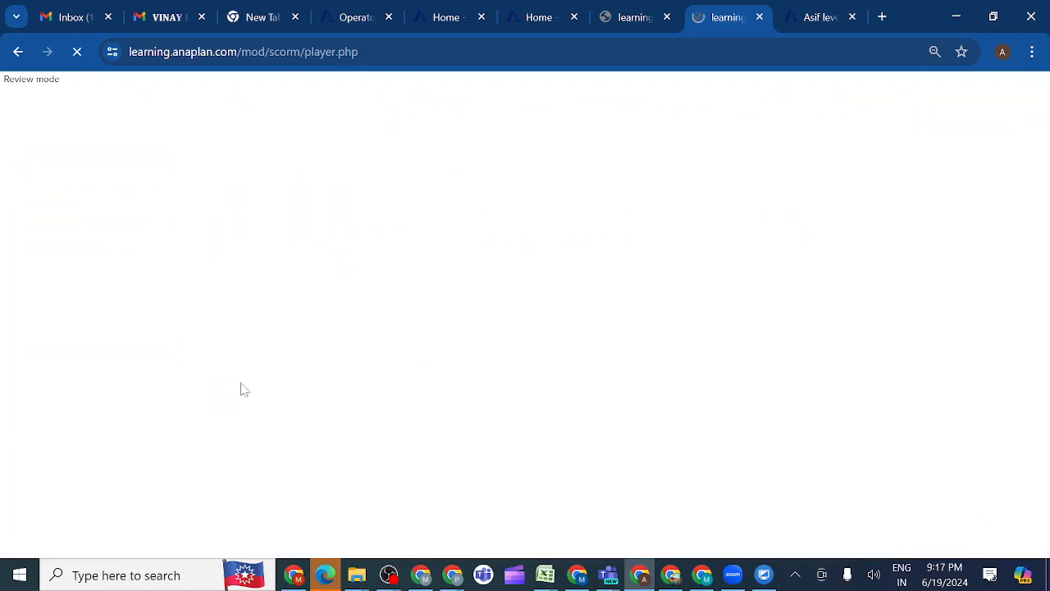
key(ctrl+w)
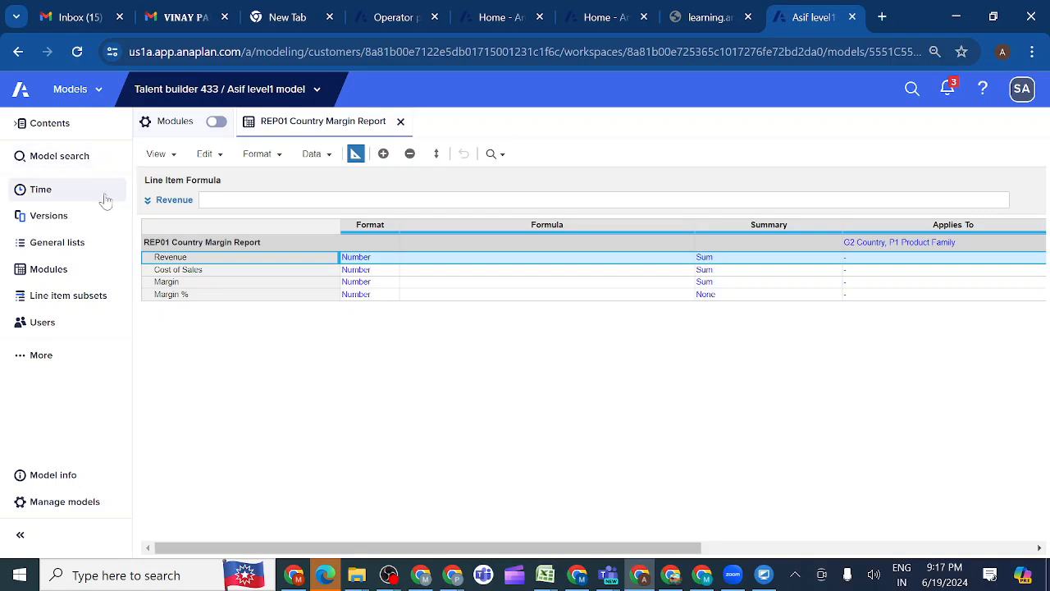
Reload the existing lesson player page, confirm the form resubmission and launch Lesson 8: Revenue and Margin Modules manually
click(697, 18)
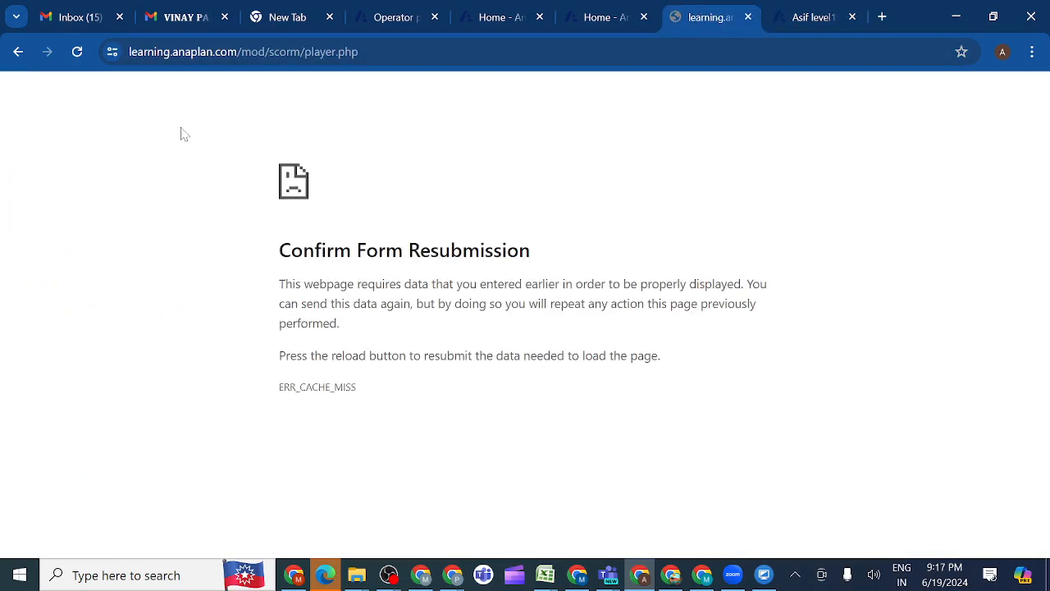
click(77, 51)
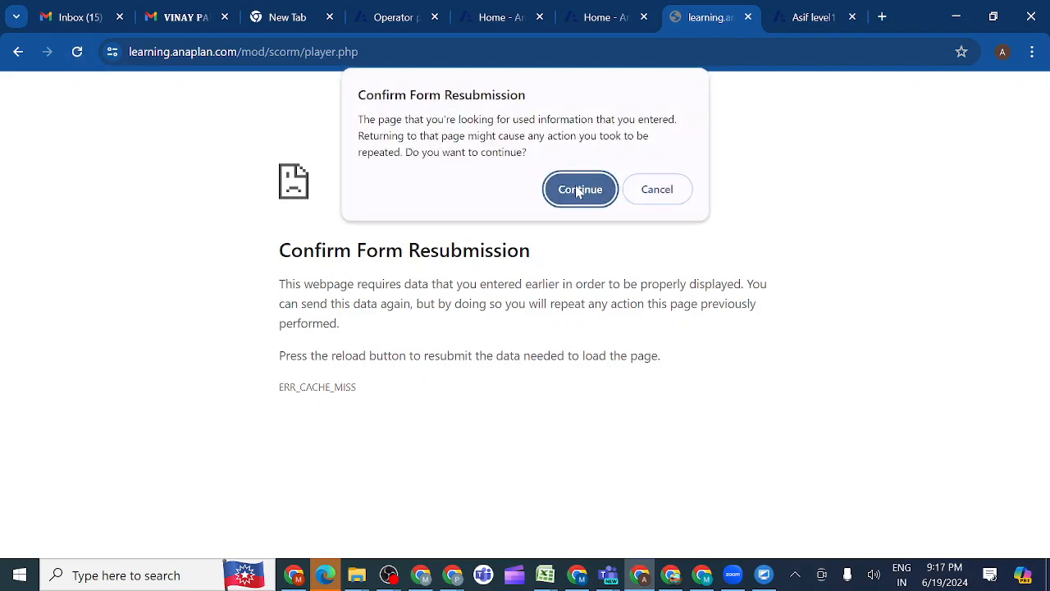
click(580, 190)
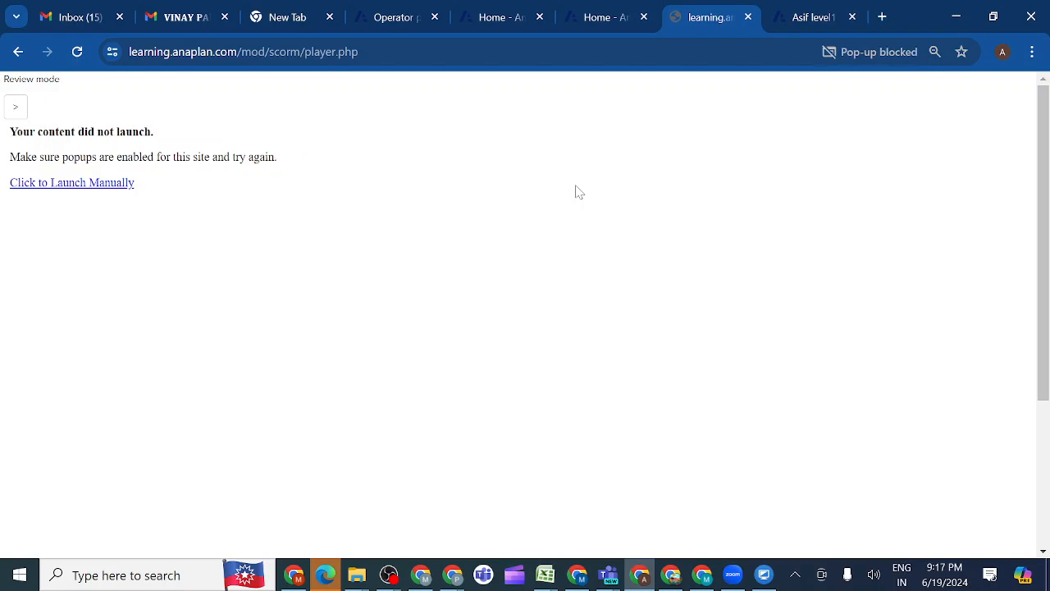
click(57, 186)
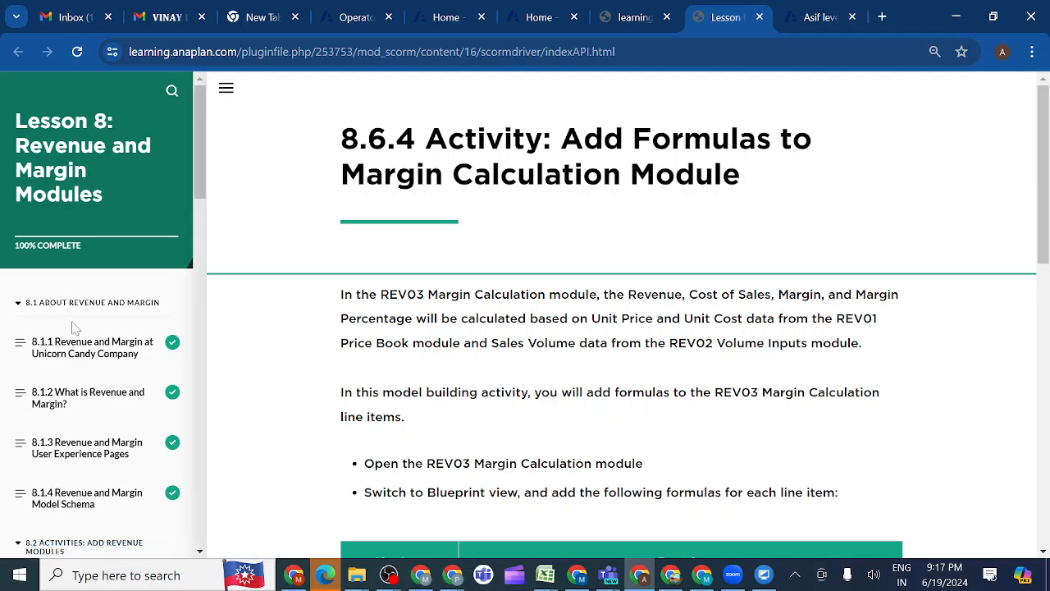
Open 8.8.1 Activity: Add Country Margin Report Module from the Lesson 8 outline
scroll(93, 412, down, 2)
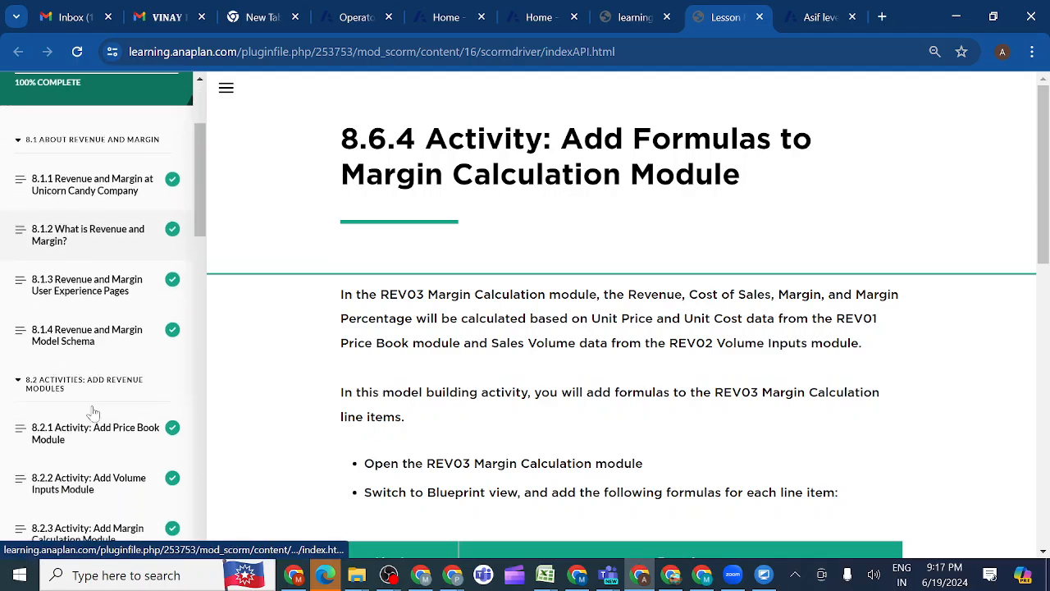
scroll(93, 413, down, 5)
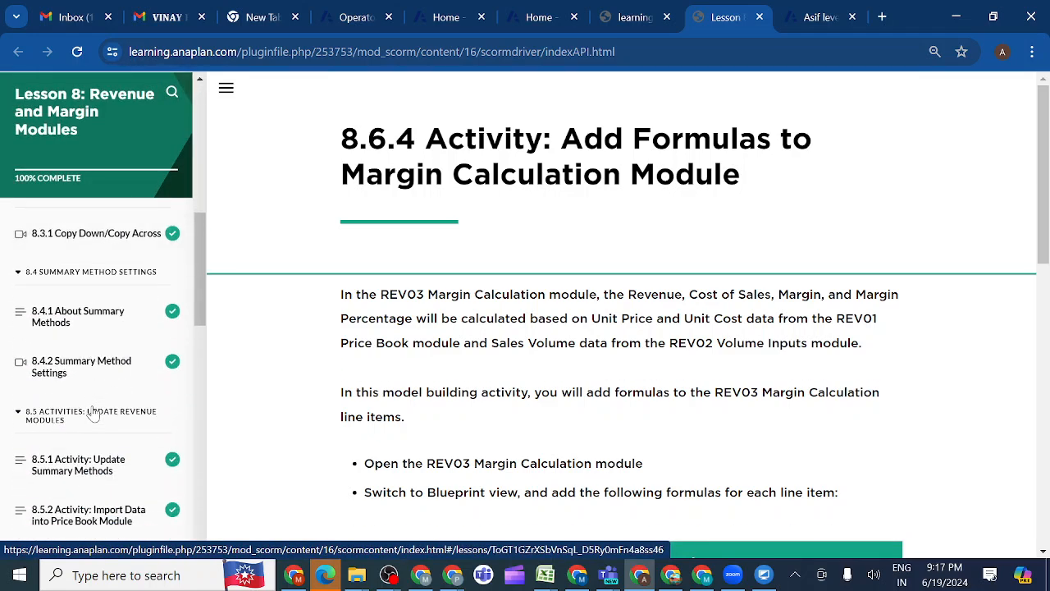
scroll(93, 413, down, 5)
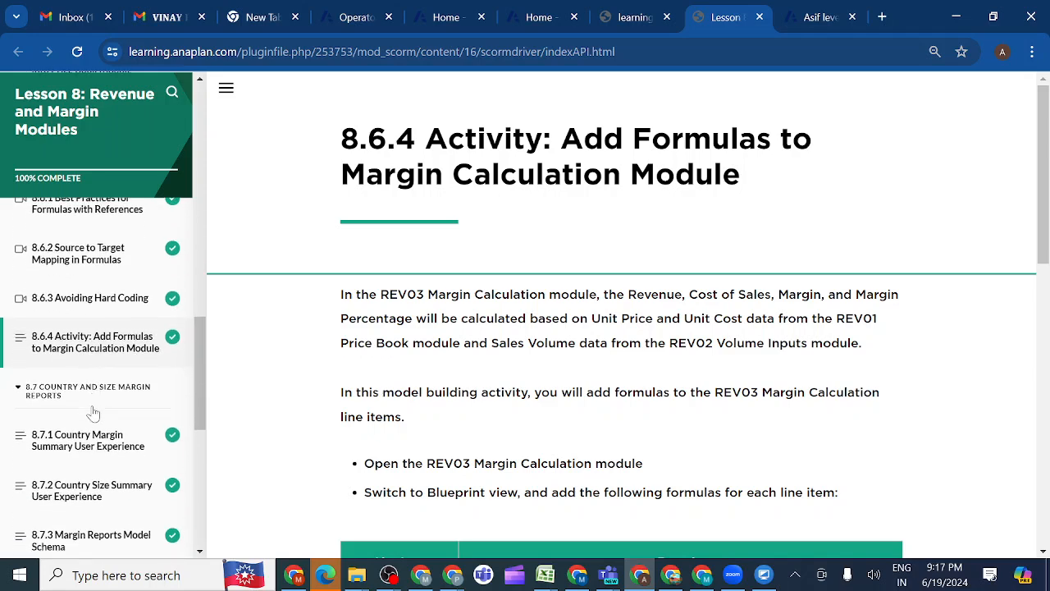
scroll(93, 413, down, 3)
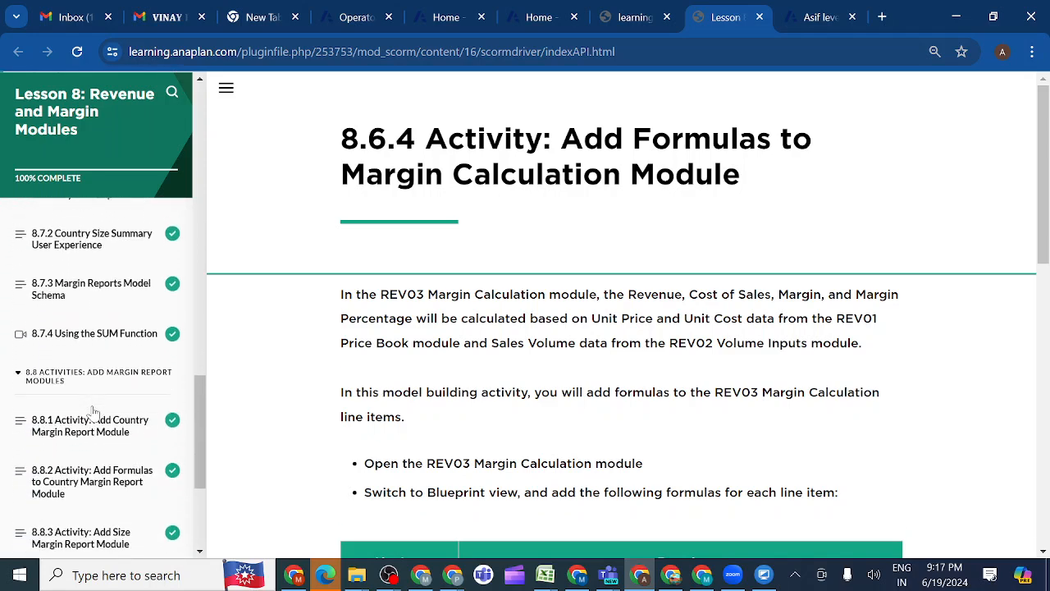
scroll(93, 410, down, 1)
scroll(103, 400, down, 1)
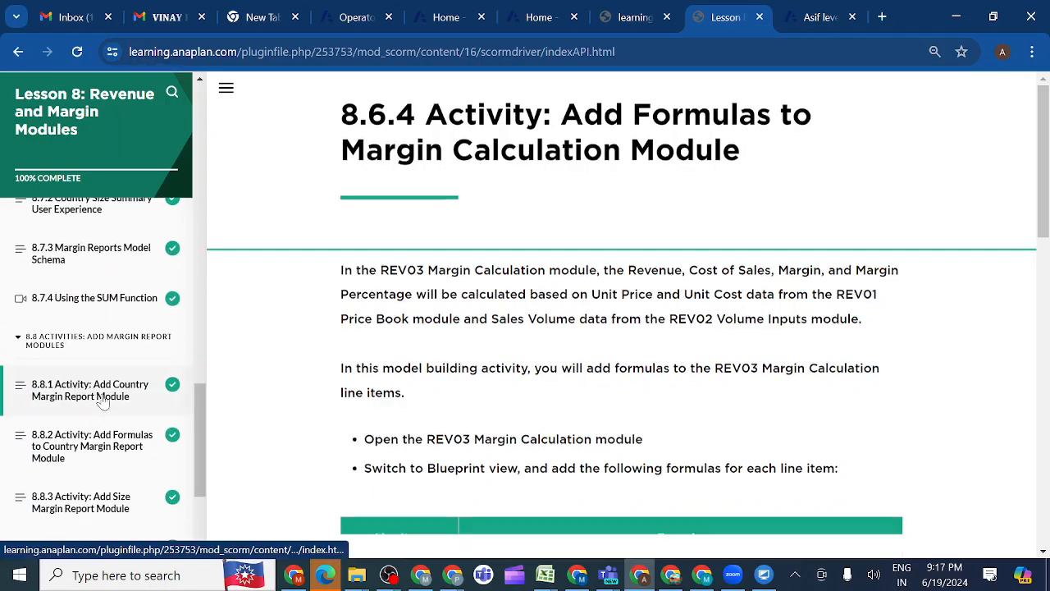
click(103, 401)
Try to mark activity 8.8.1 as completed and review its line item table and Check Your Work screenshot
scroll(481, 369, down, 10)
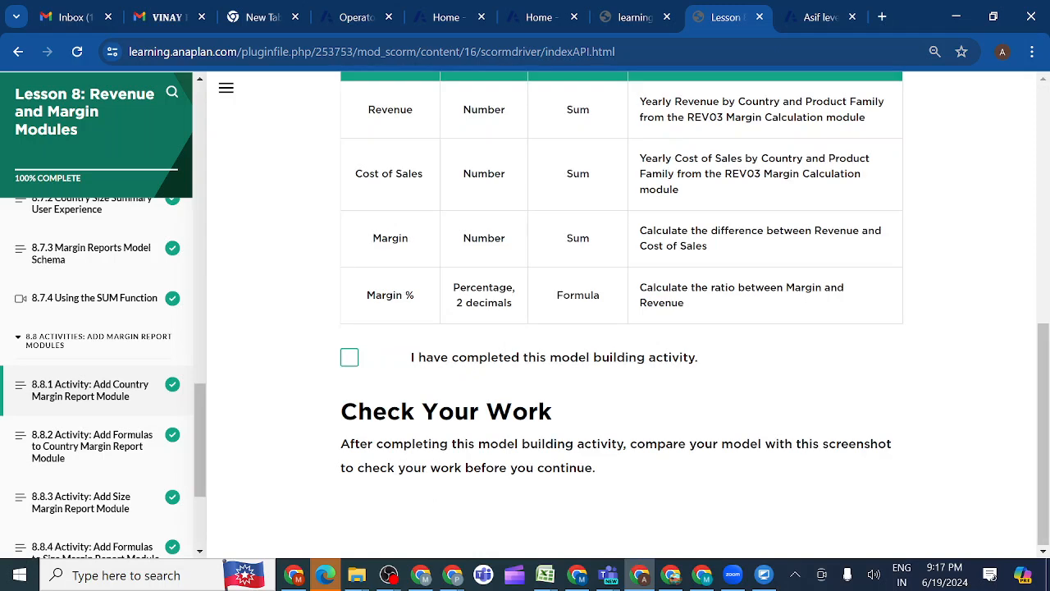
click(350, 359)
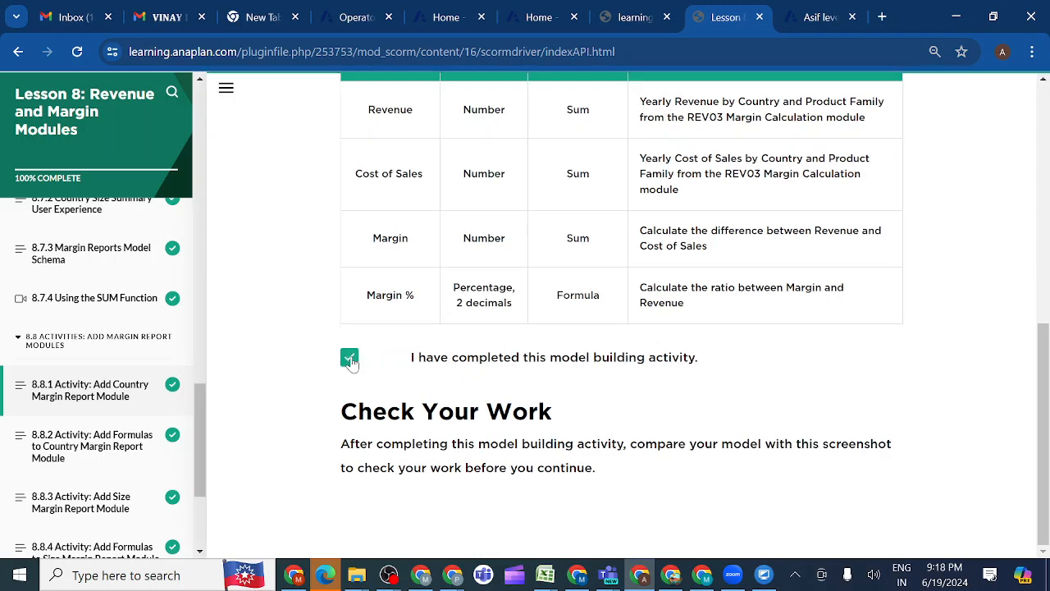
scroll(444, 388, up, 2)
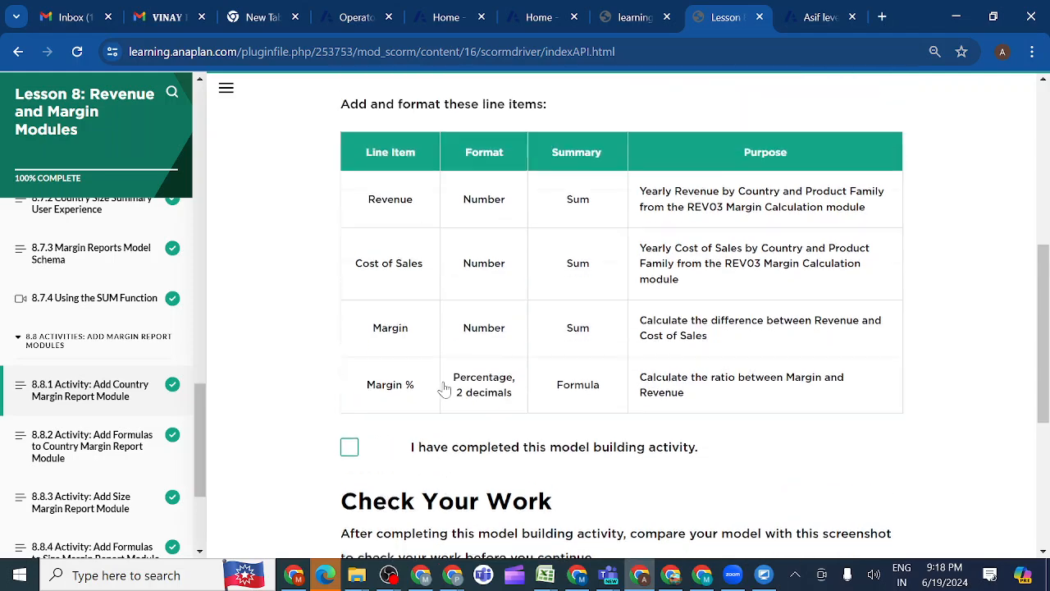
scroll(444, 388, down, 5)
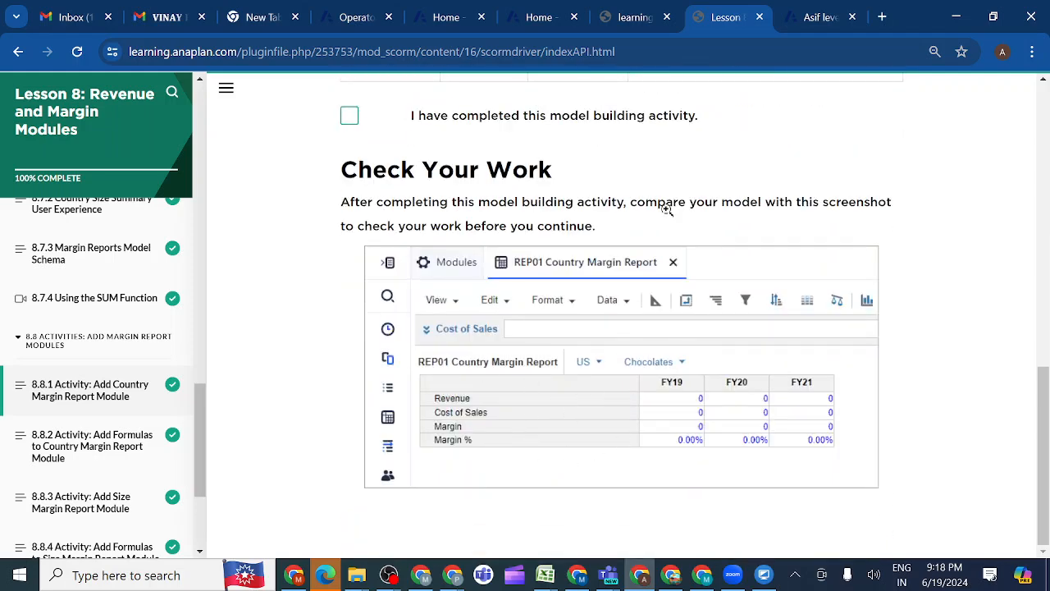
Take the REP01 Country Margin Report module out of Blueprint view and compare its grid with the lesson's Check Your Work screenshot
click(819, 19)
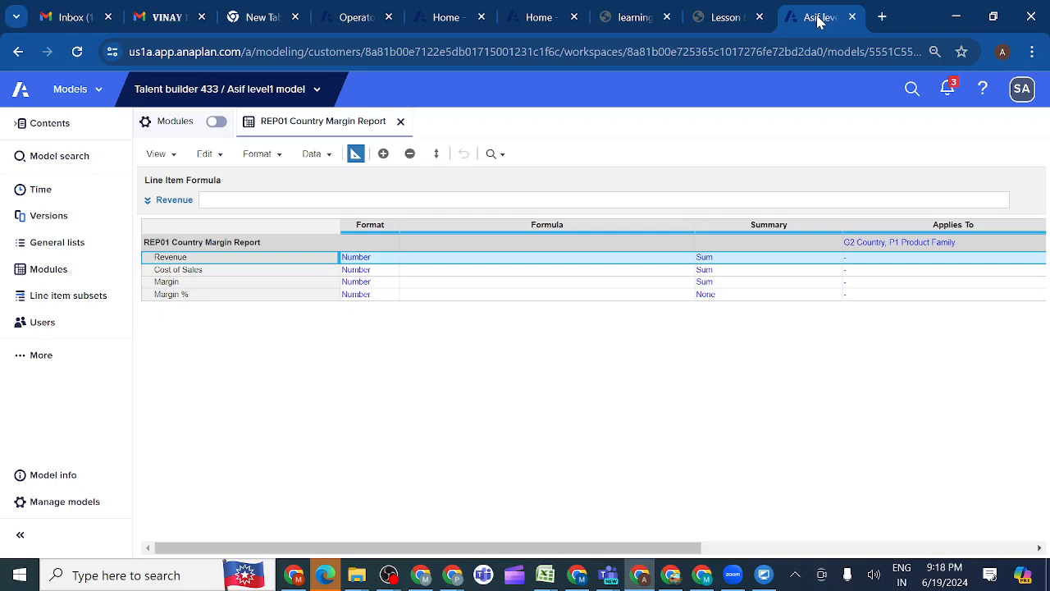
click(355, 154)
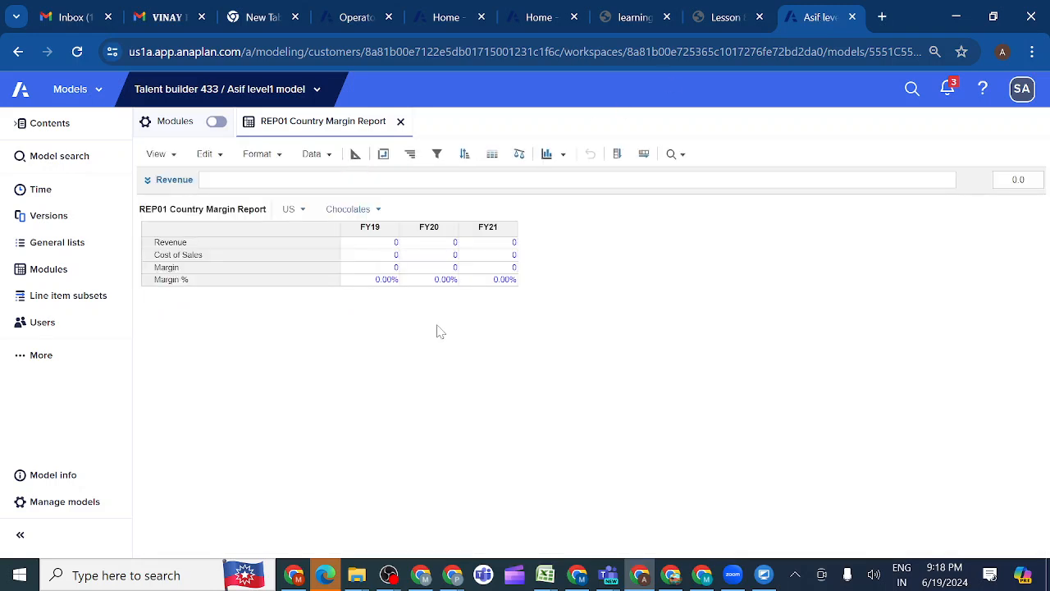
click(716, 17)
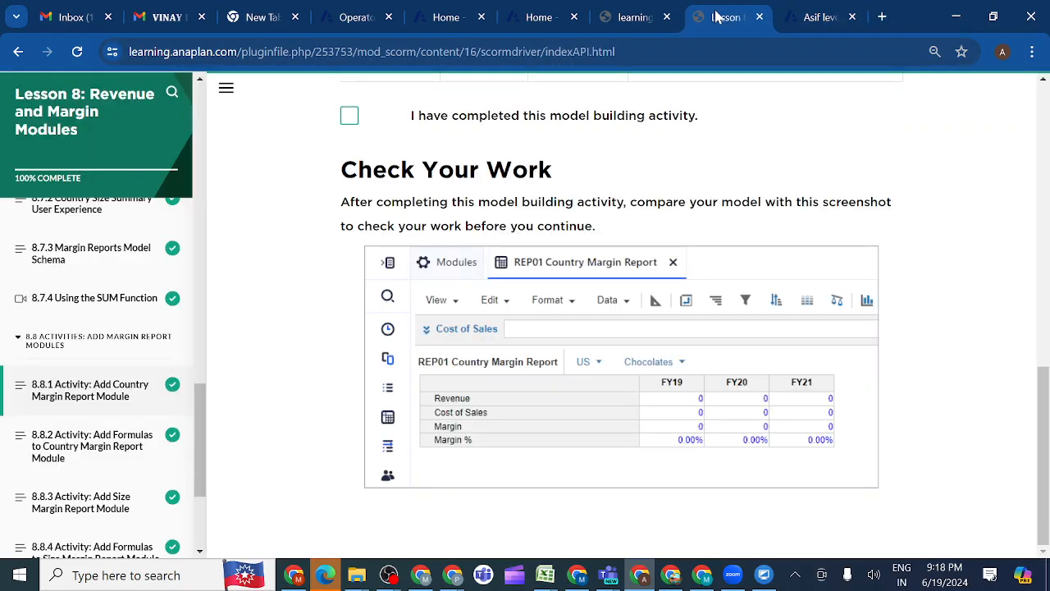
click(808, 17)
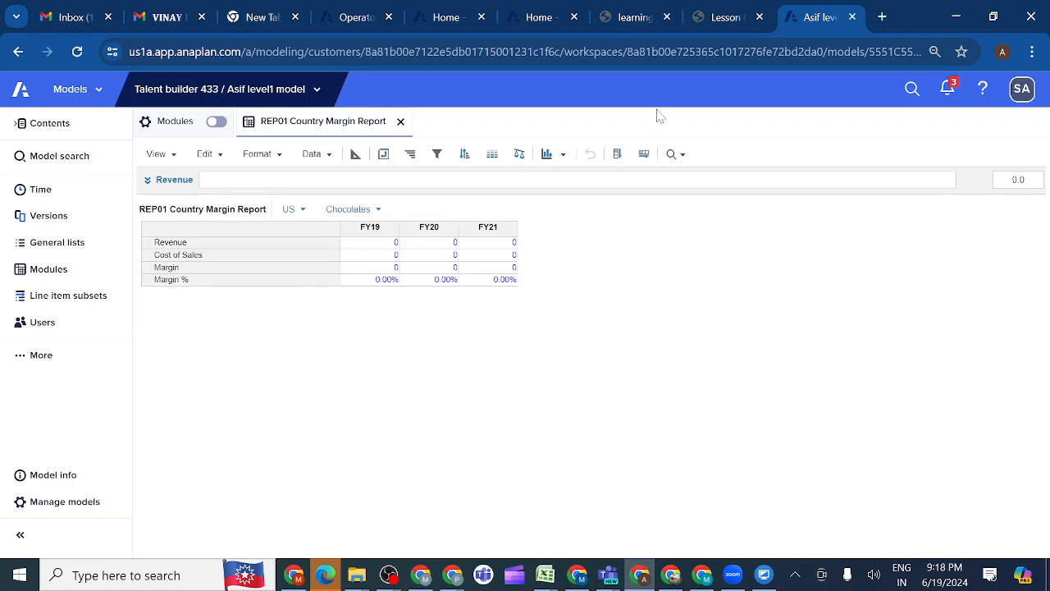
Open activity 8.8.2 in the lesson outline, read its line item formulas and return to the Anaplan model
click(721, 22)
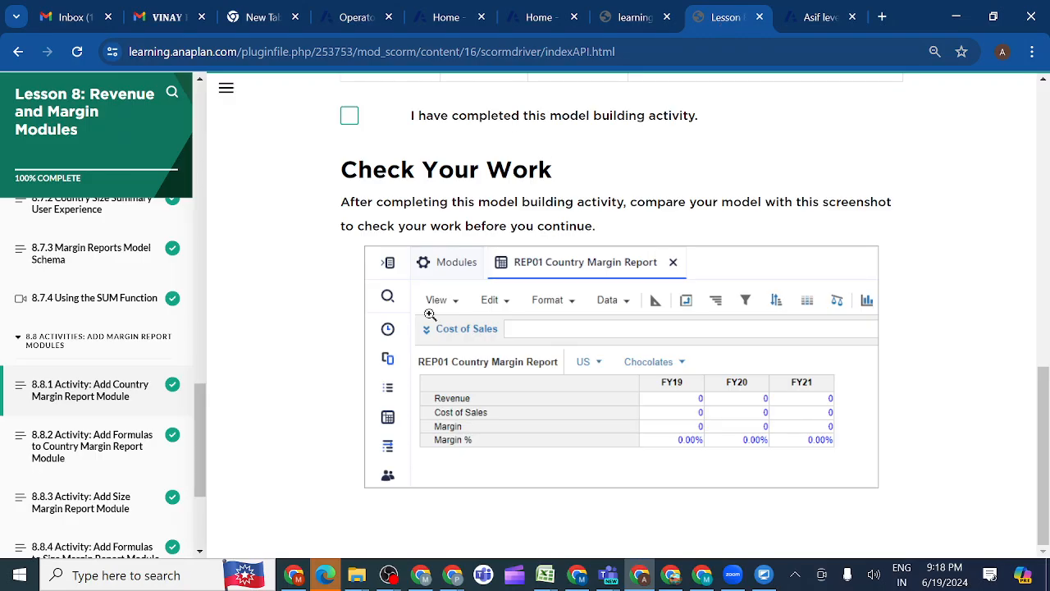
click(118, 453)
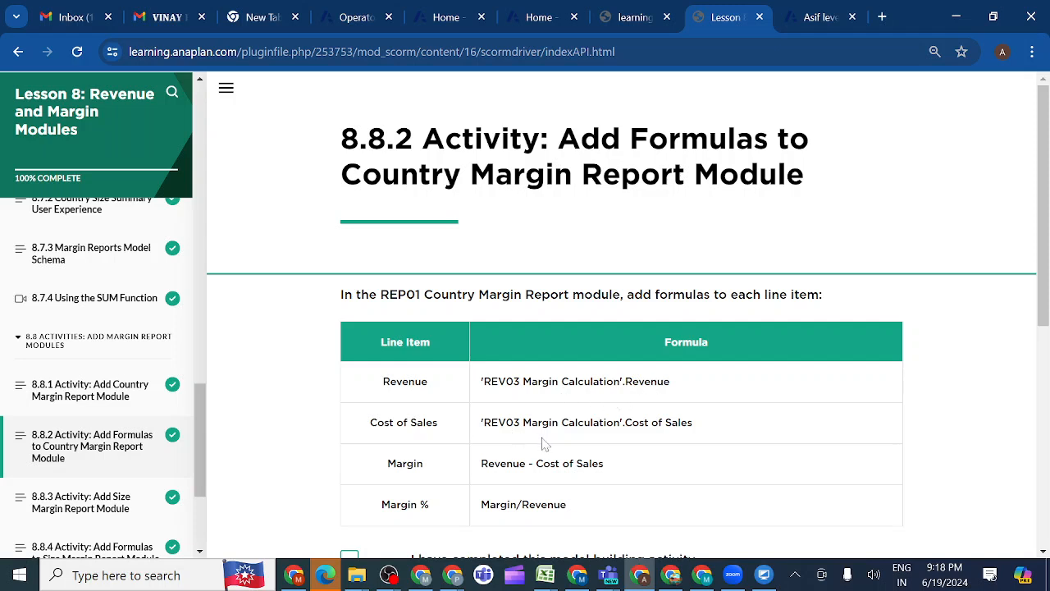
click(812, 17)
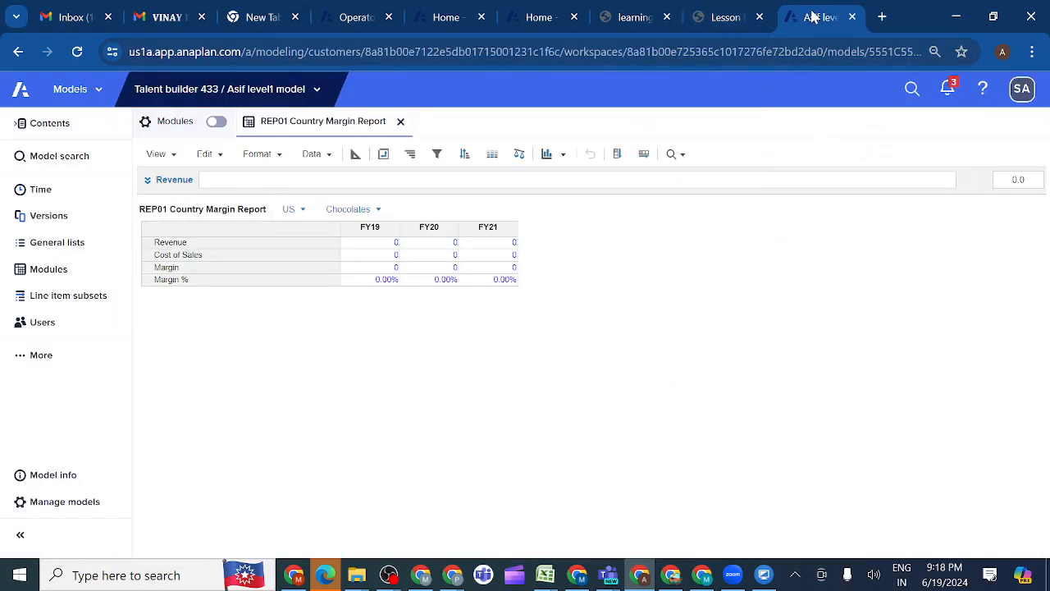
Open the REV03 Margin Calculation module from the model's module list
click(66, 276)
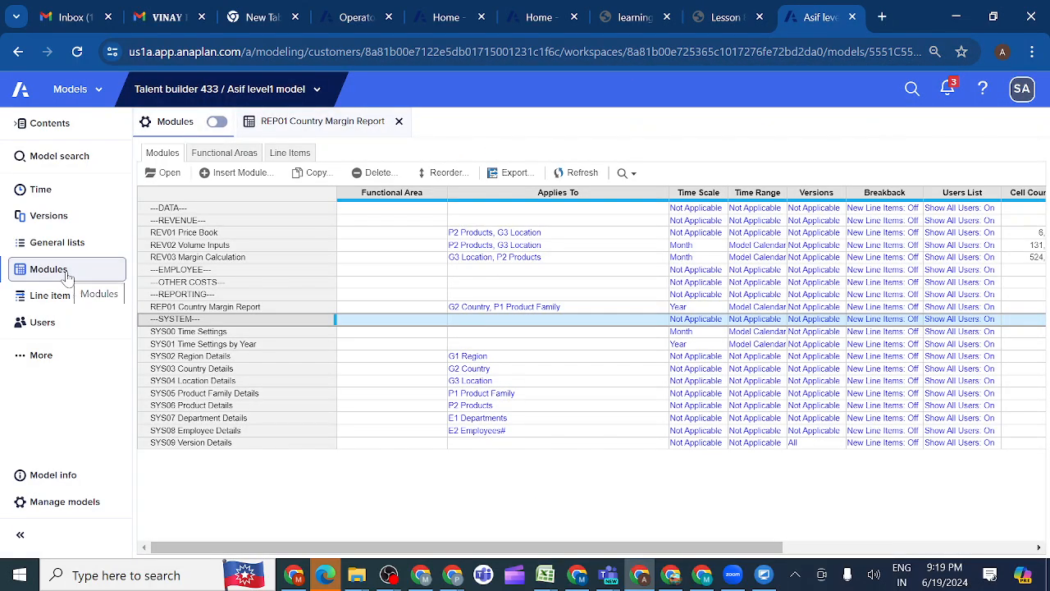
click(190, 258)
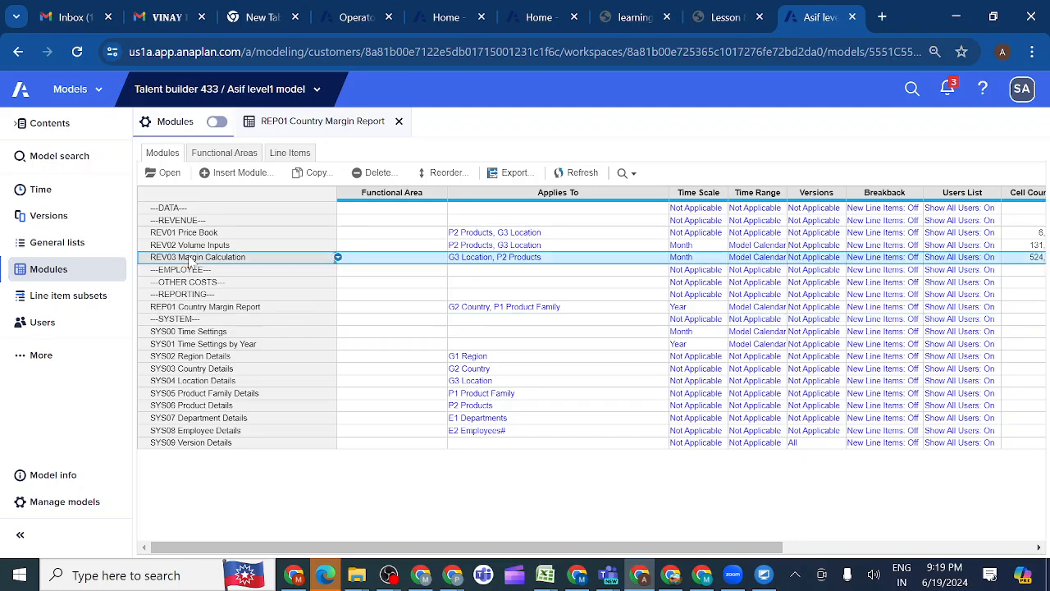
click(170, 174)
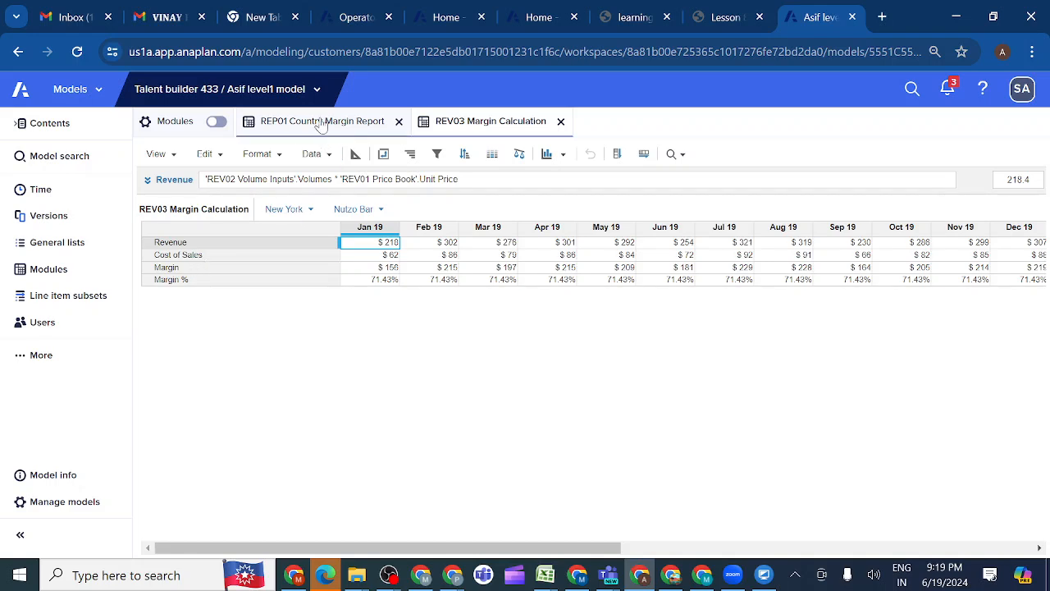
Set the Revenue formula in REP01 Country Margin Report to 'REV03 Margin Calculation'.Revenue by referencing the line item in the REV03 module
click(321, 123)
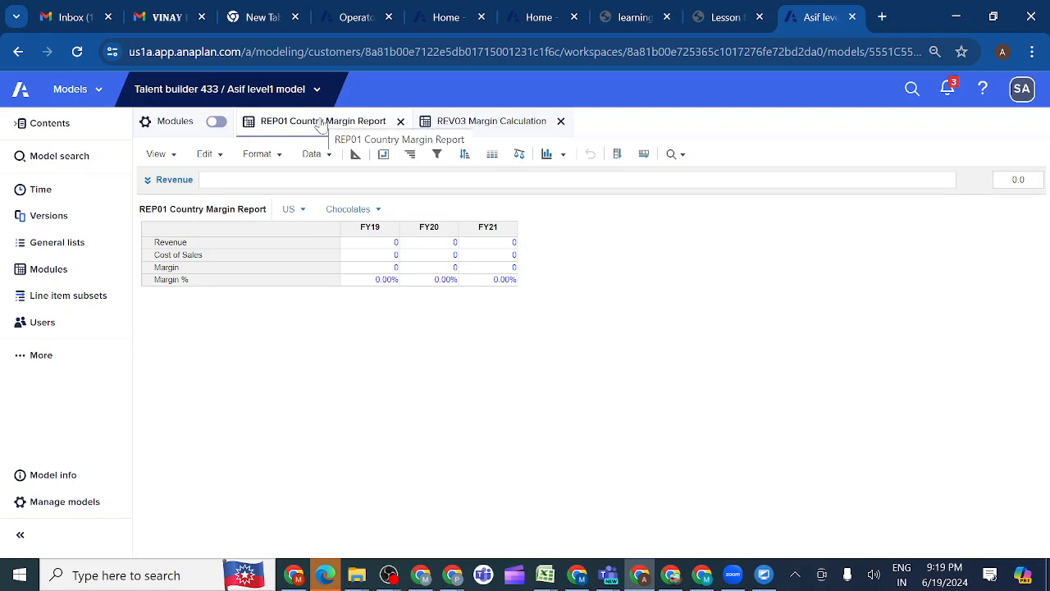
click(220, 246)
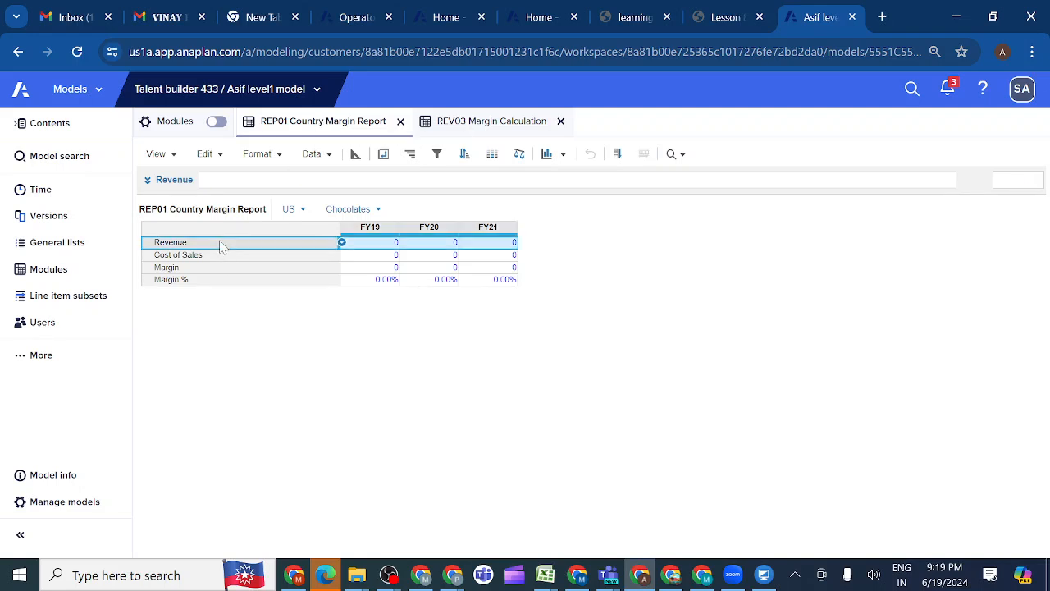
click(148, 184)
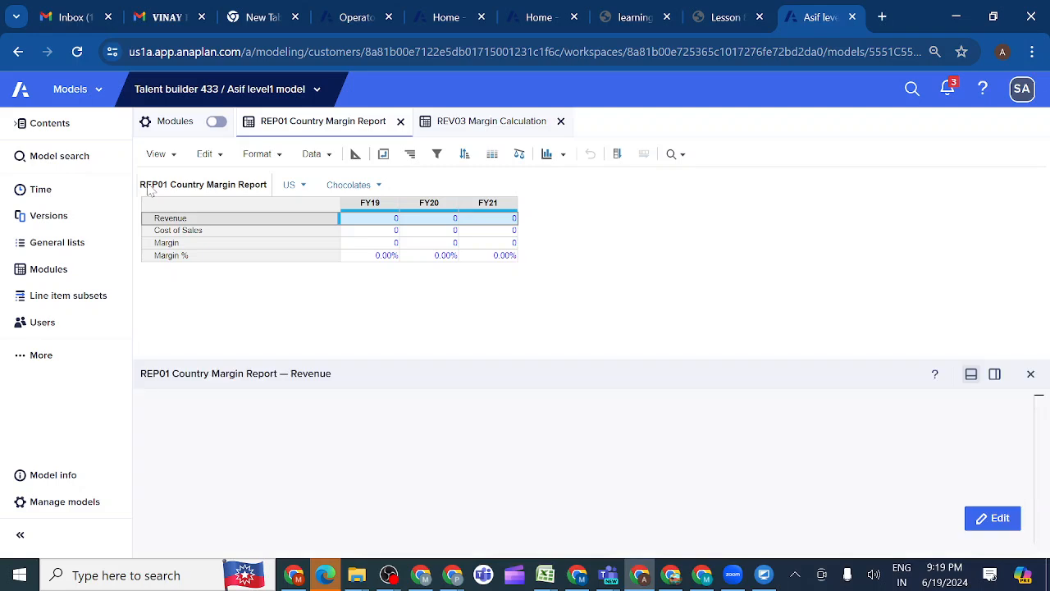
click(993, 518)
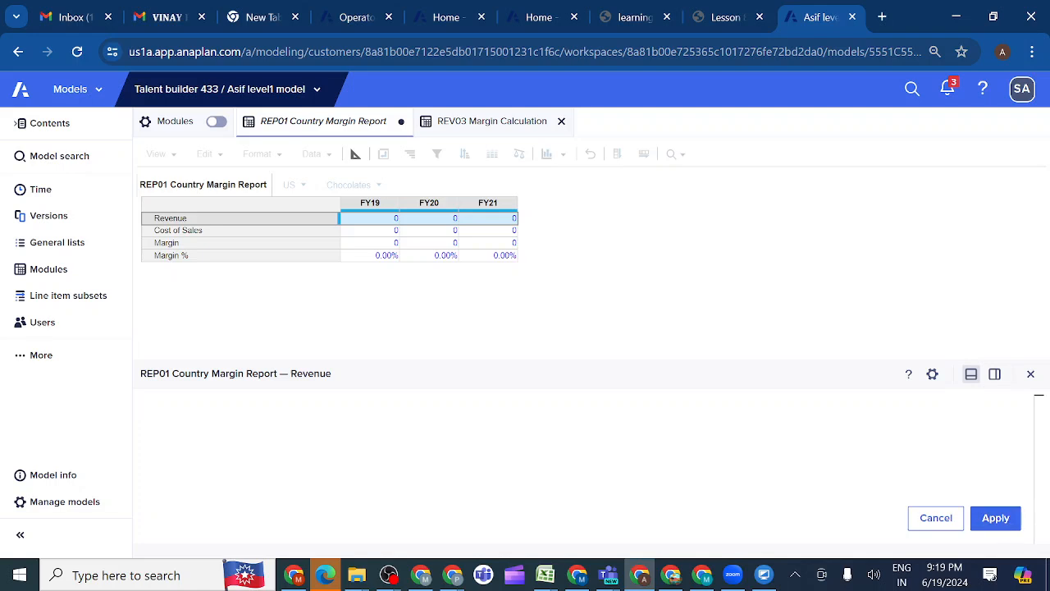
click(477, 129)
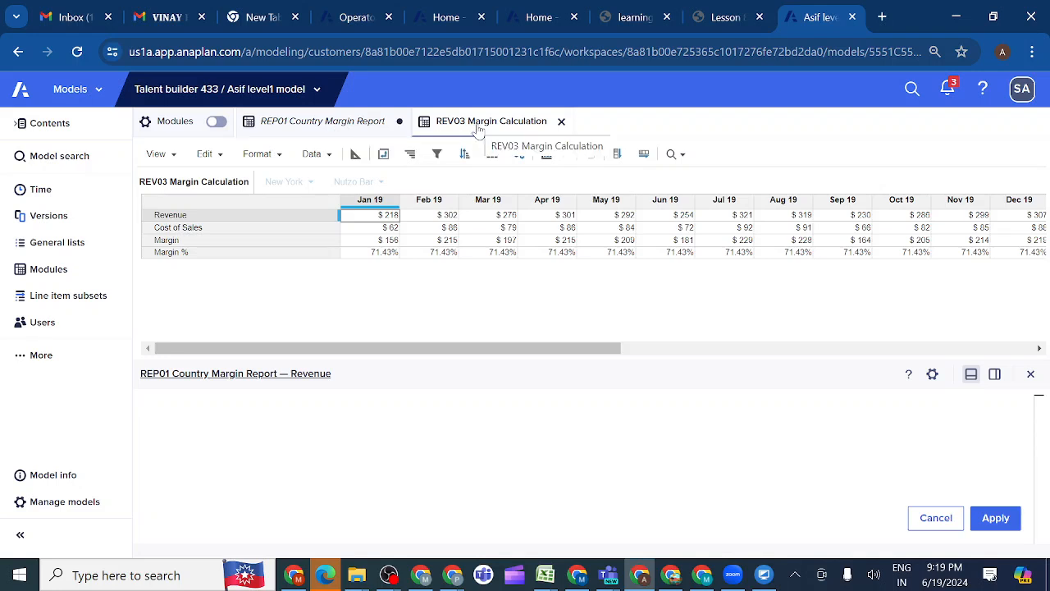
click(217, 220)
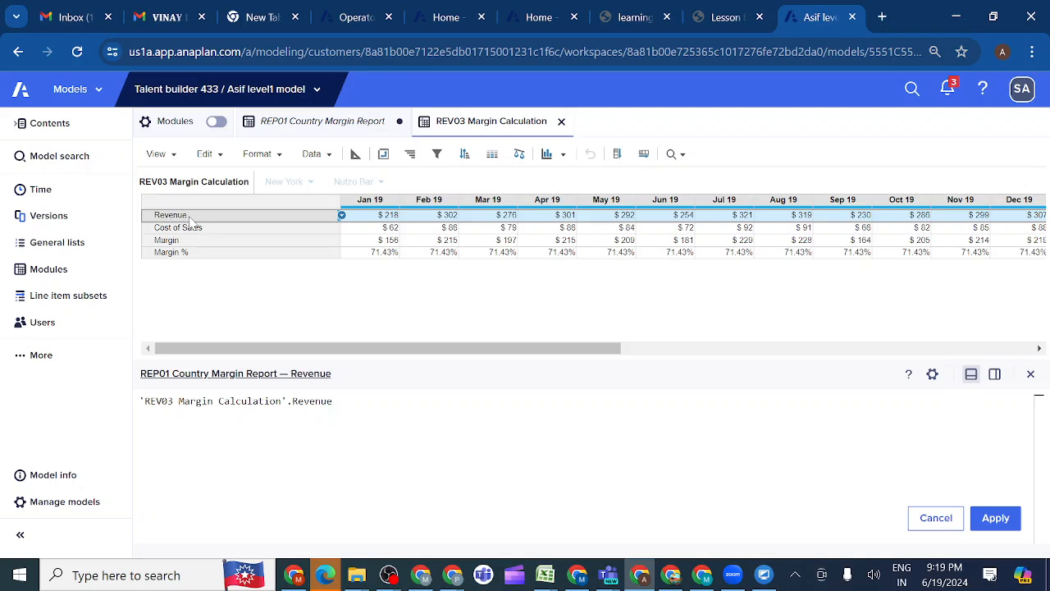
click(996, 518)
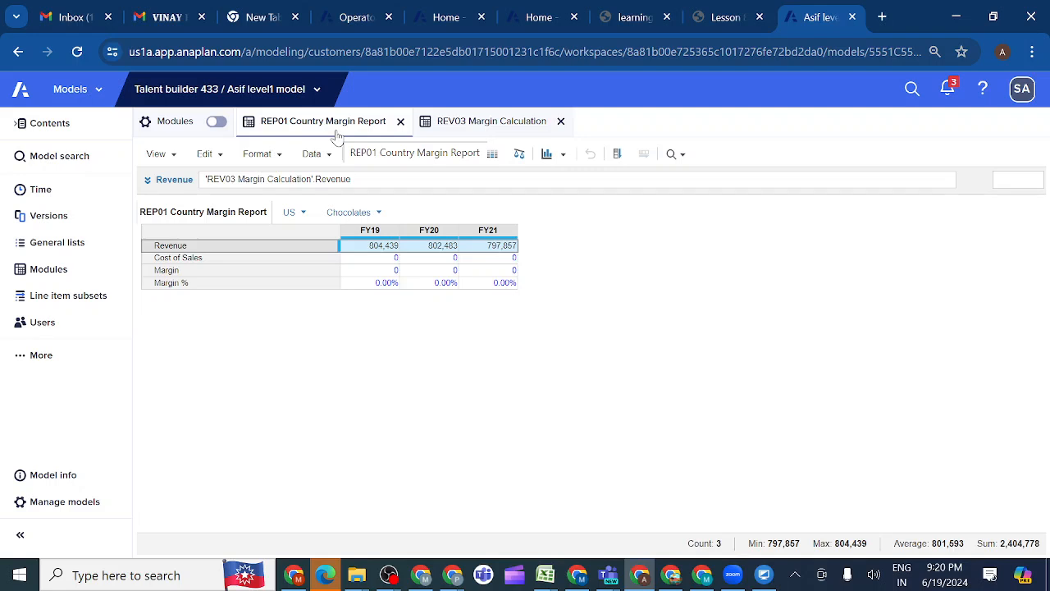
Set the Cost of Sales formula in REP01 Country Margin Report to 'REV03 Margin Calculation'.Cost of Sales by referencing the REV03 line item
click(187, 260)
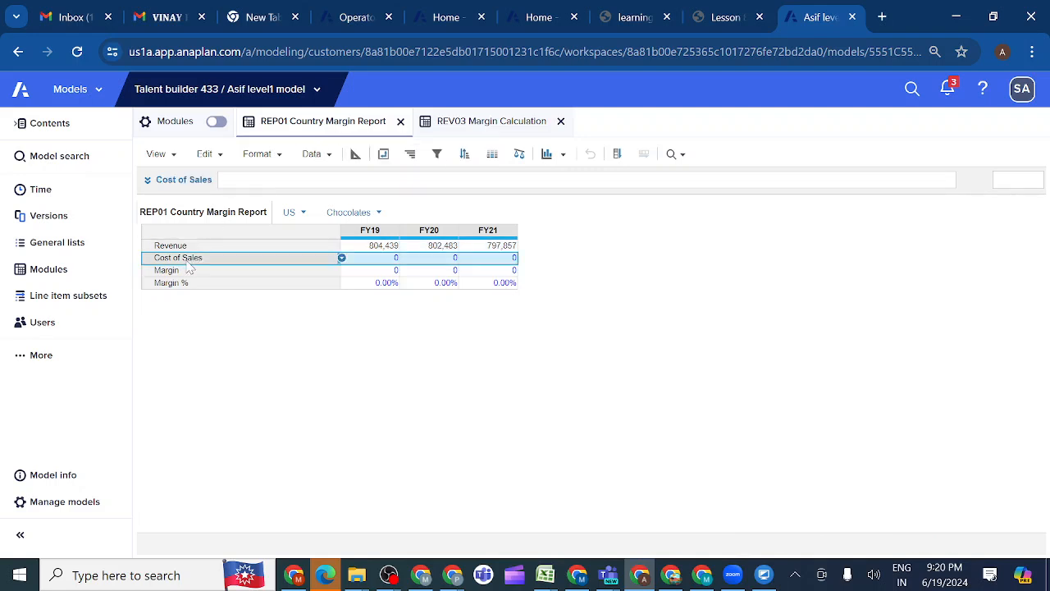
click(146, 182)
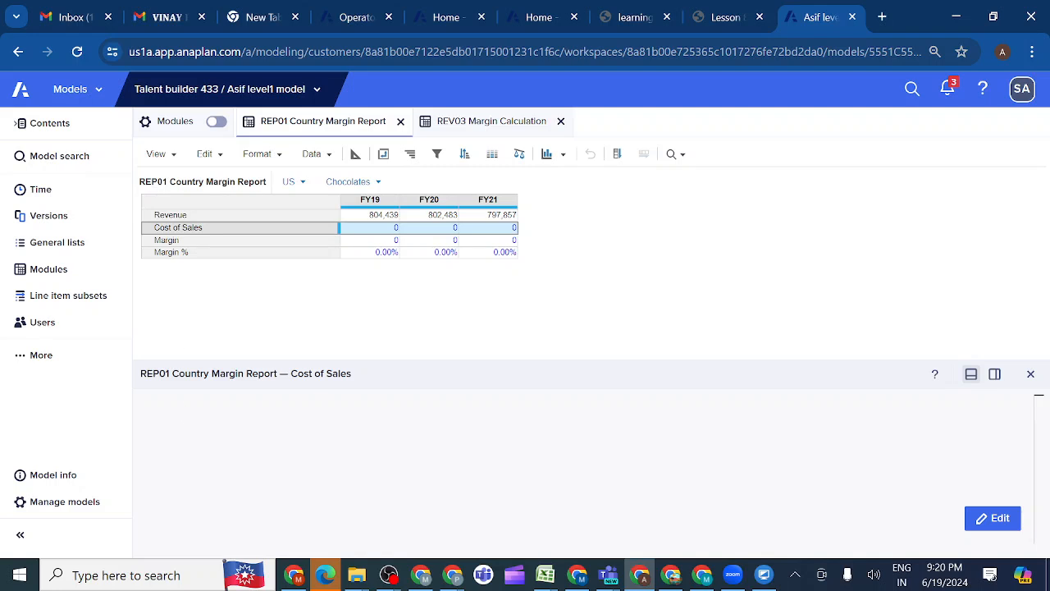
double_click(246, 426)
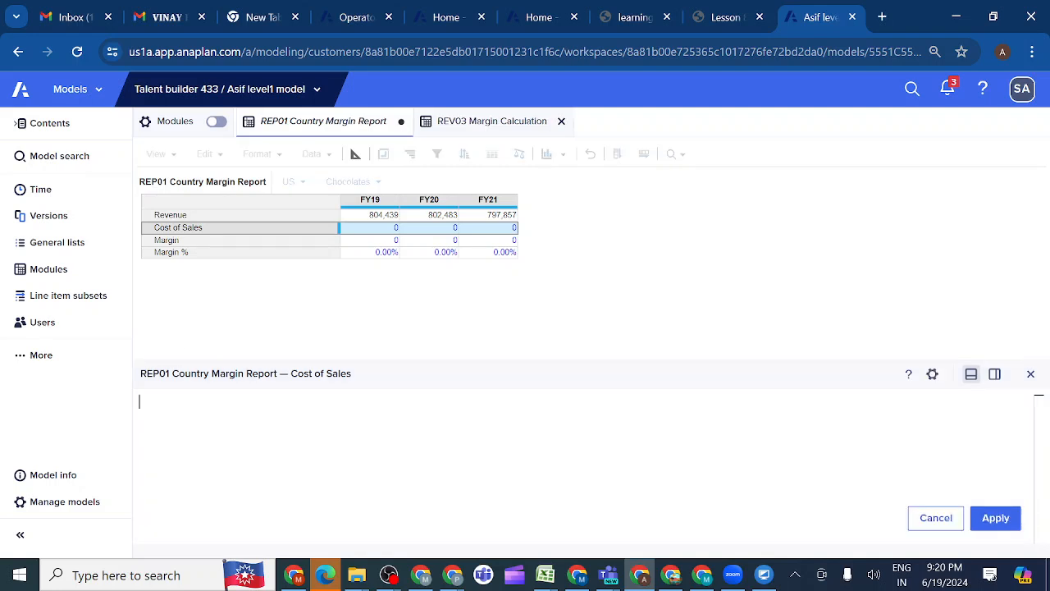
click(485, 126)
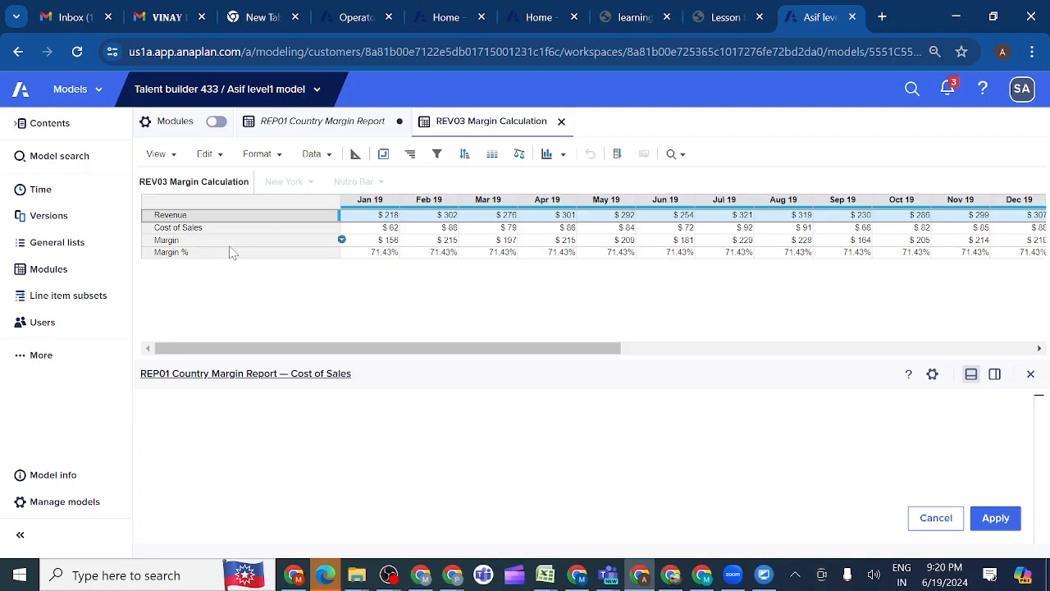
click(189, 230)
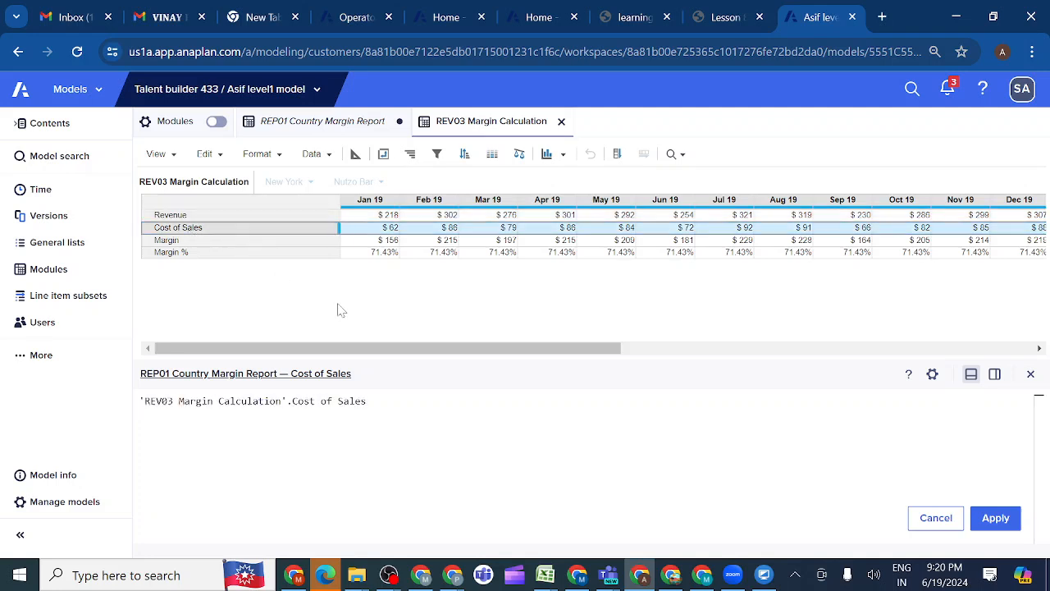
click(996, 518)
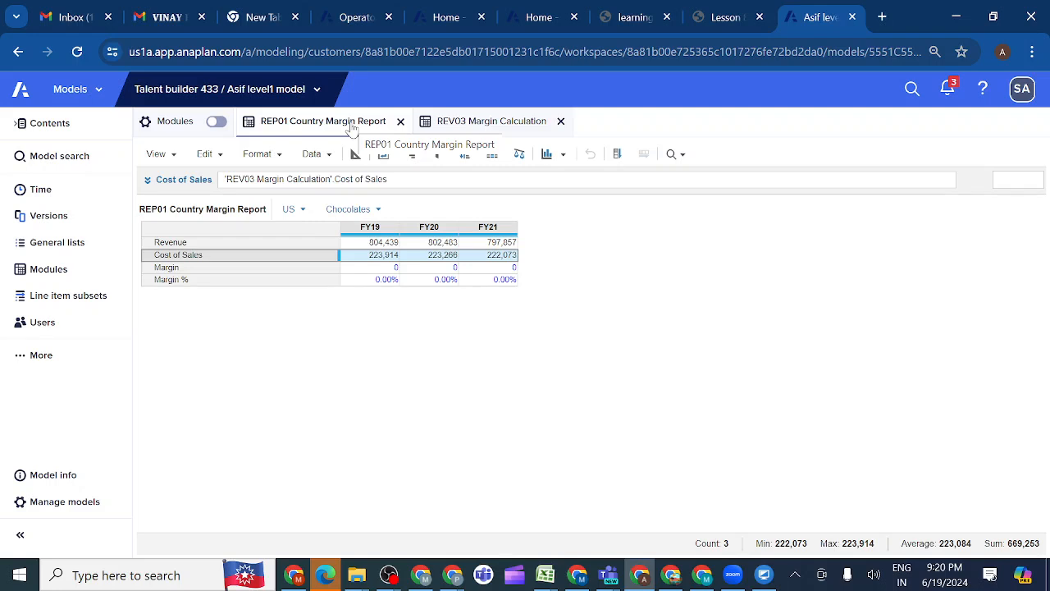
Set the Margin formula in REP01 Country Margin Report to Revenue - Cost of Sales
click(219, 272)
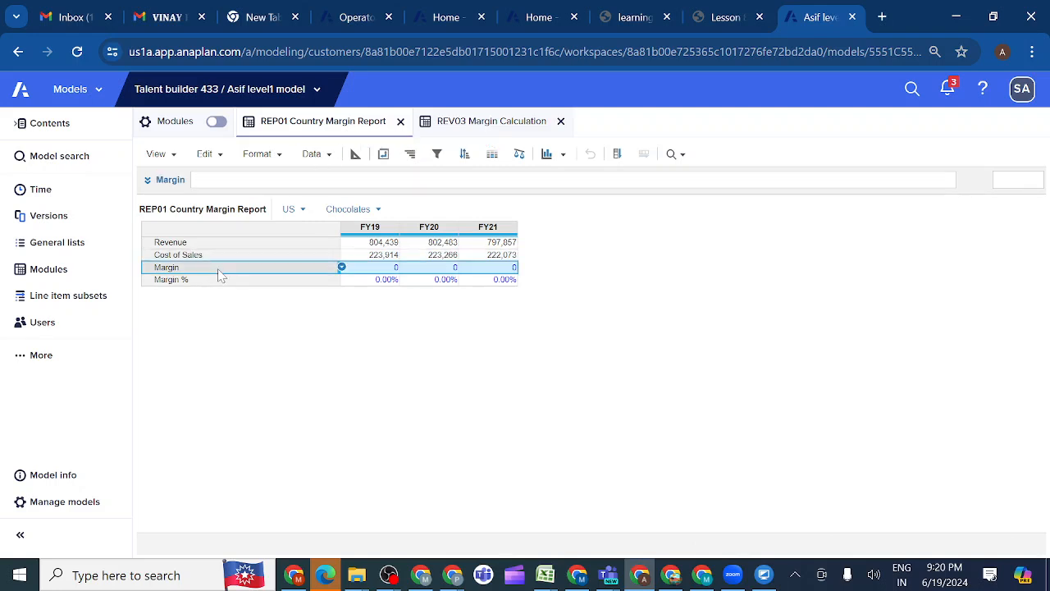
click(150, 186)
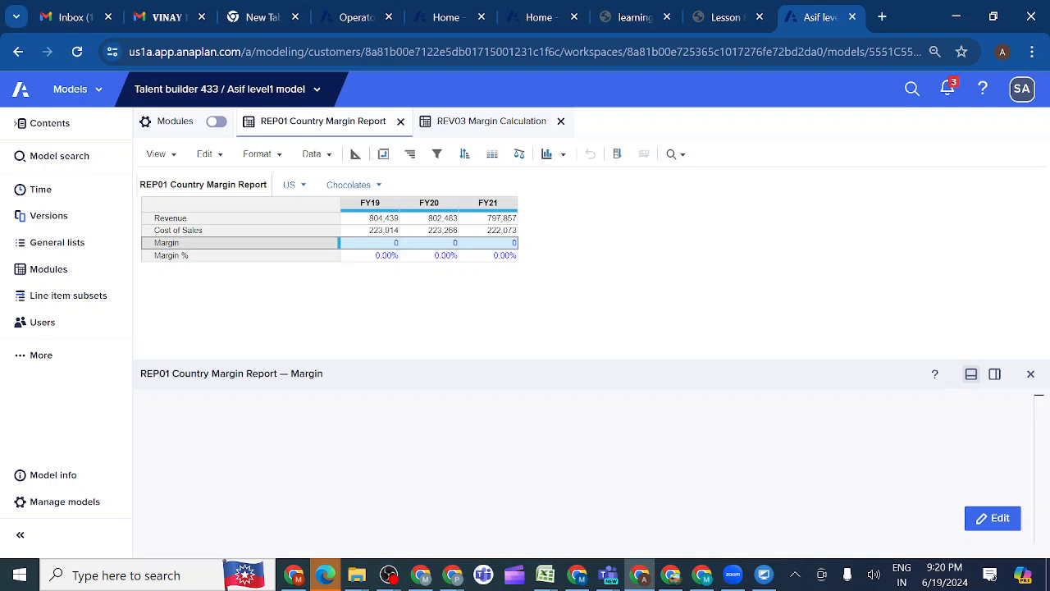
double_click(247, 426)
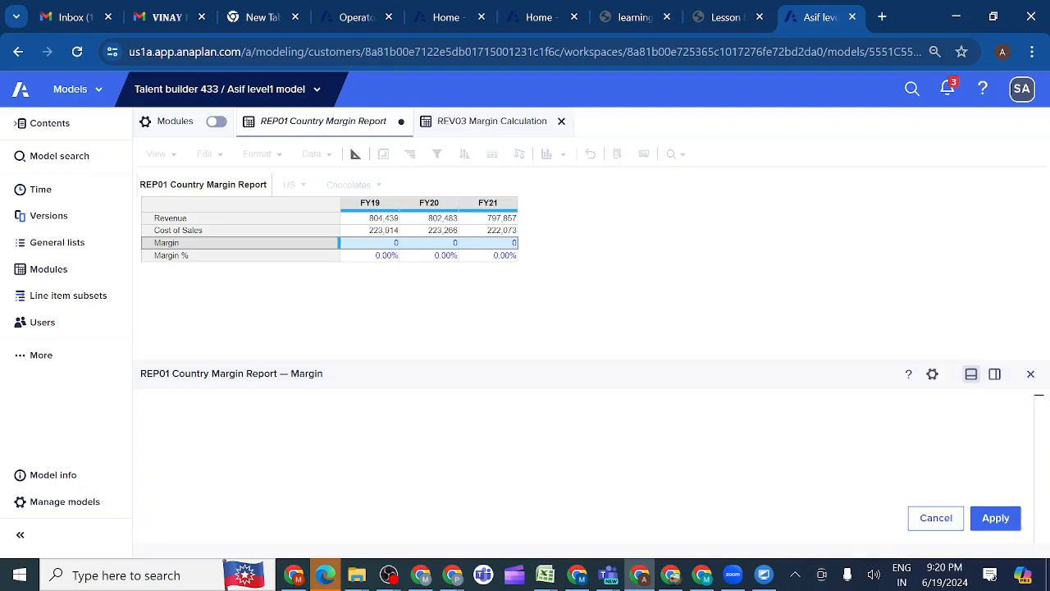
click(176, 220)
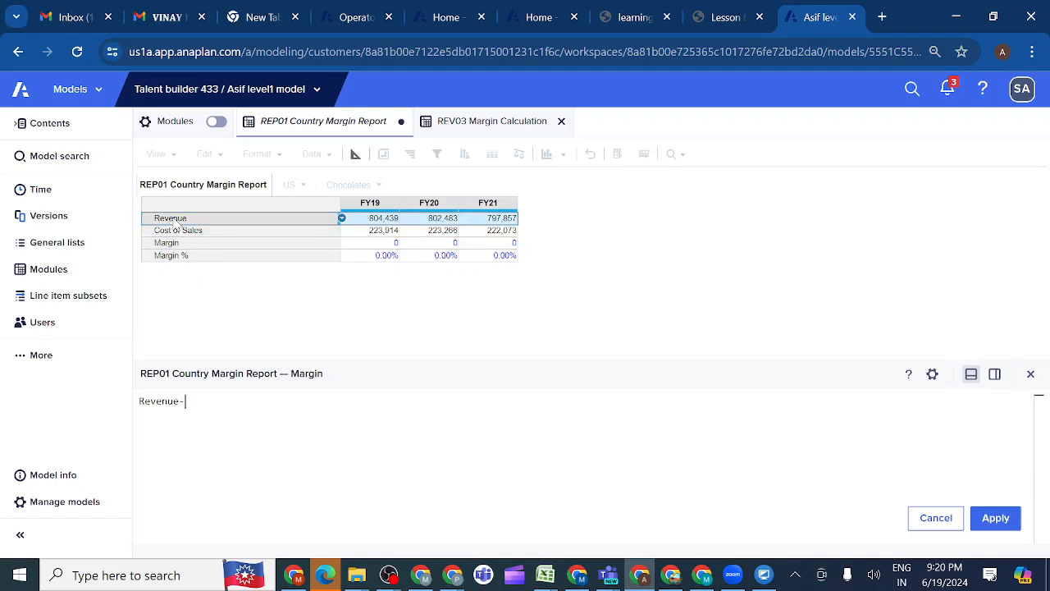
click(172, 232)
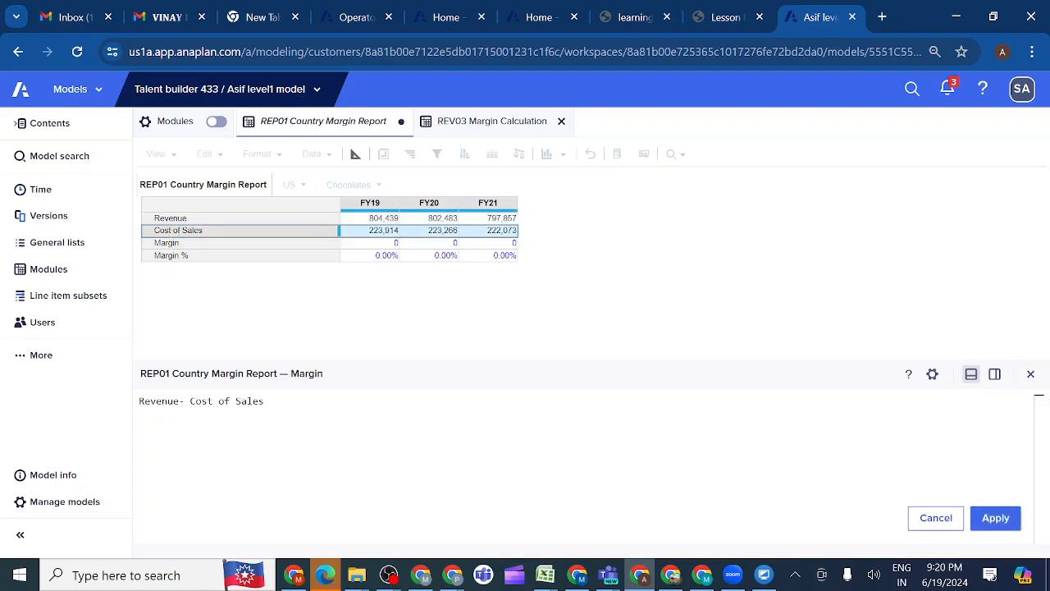
click(997, 519)
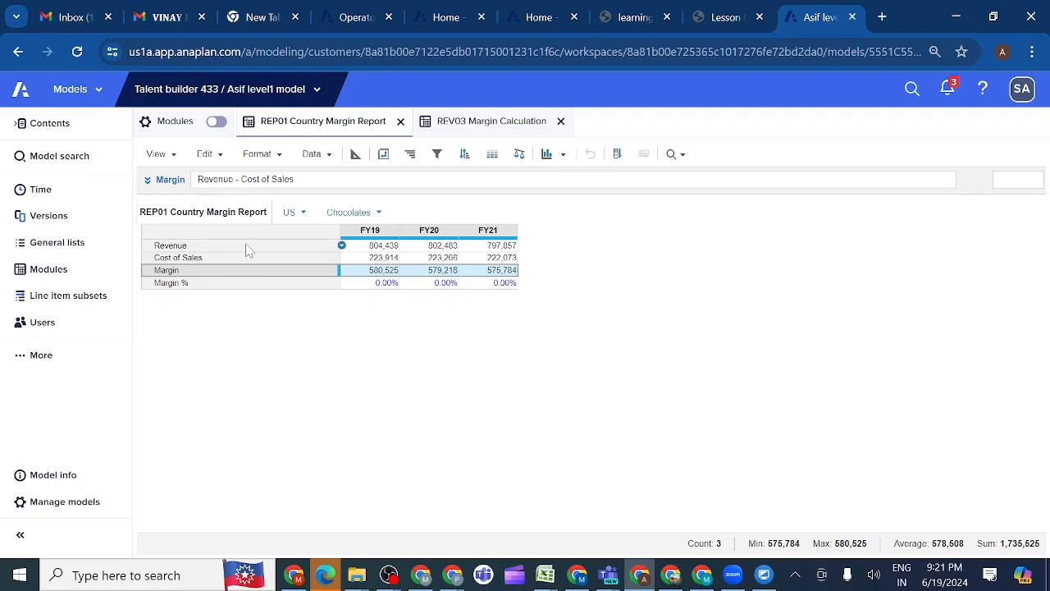
Set the Margin % formula in REP01 Country Margin Report to Margin / Revenue
click(223, 285)
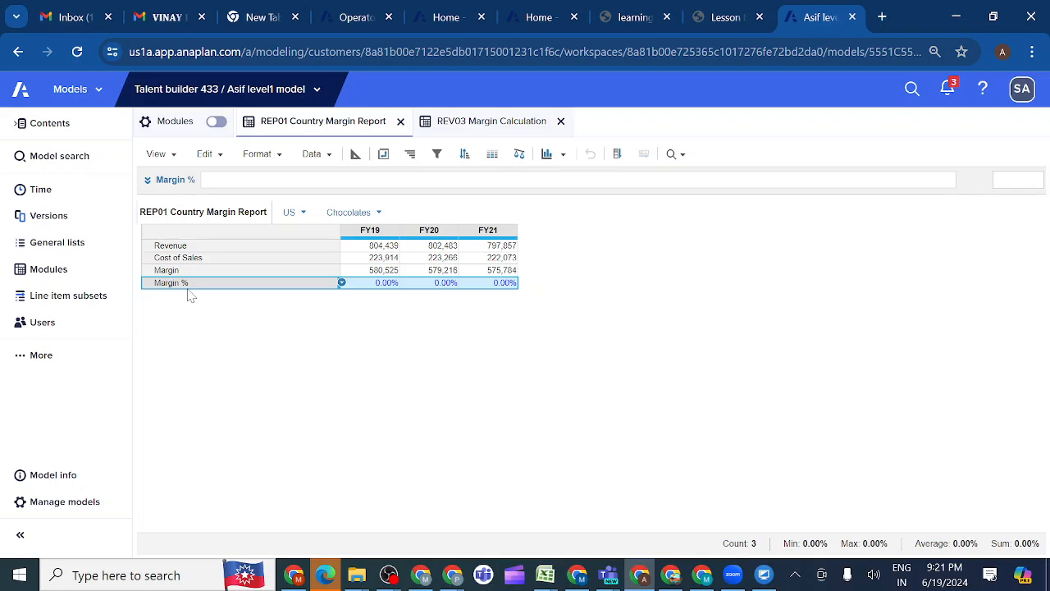
click(148, 182)
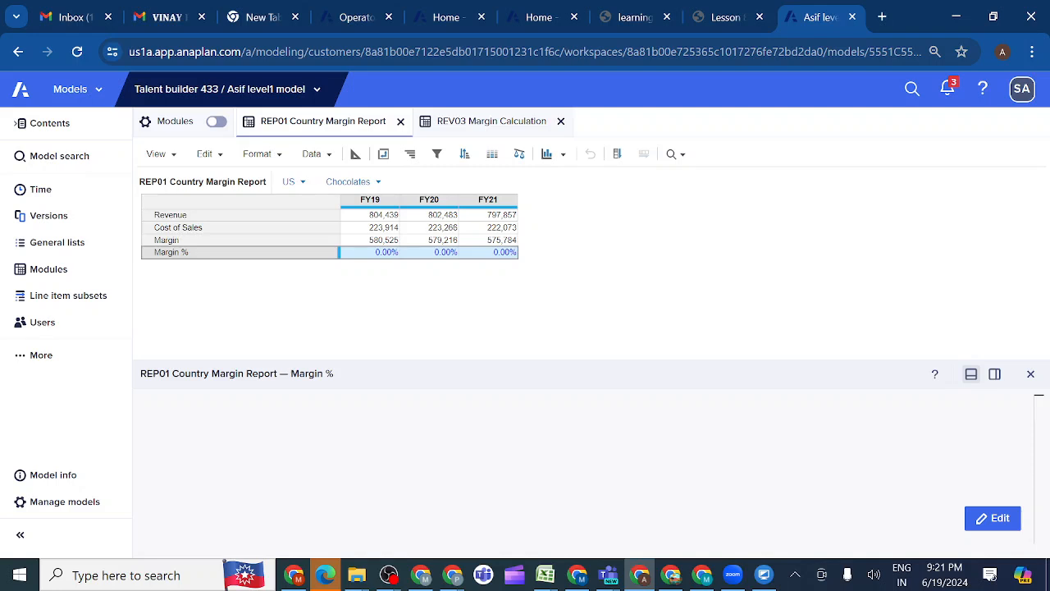
click(993, 518)
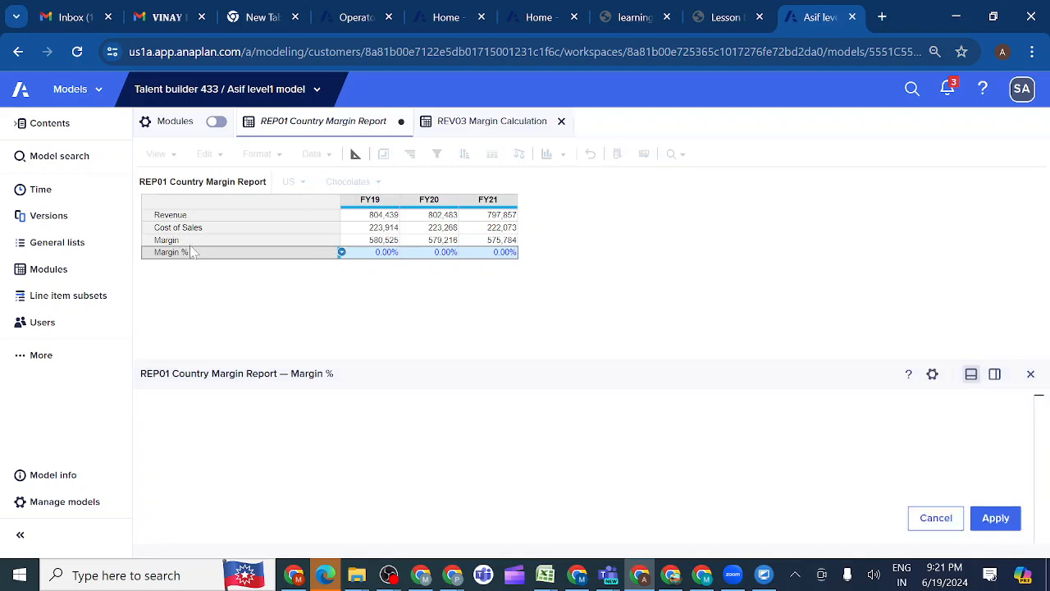
text(Margin/)
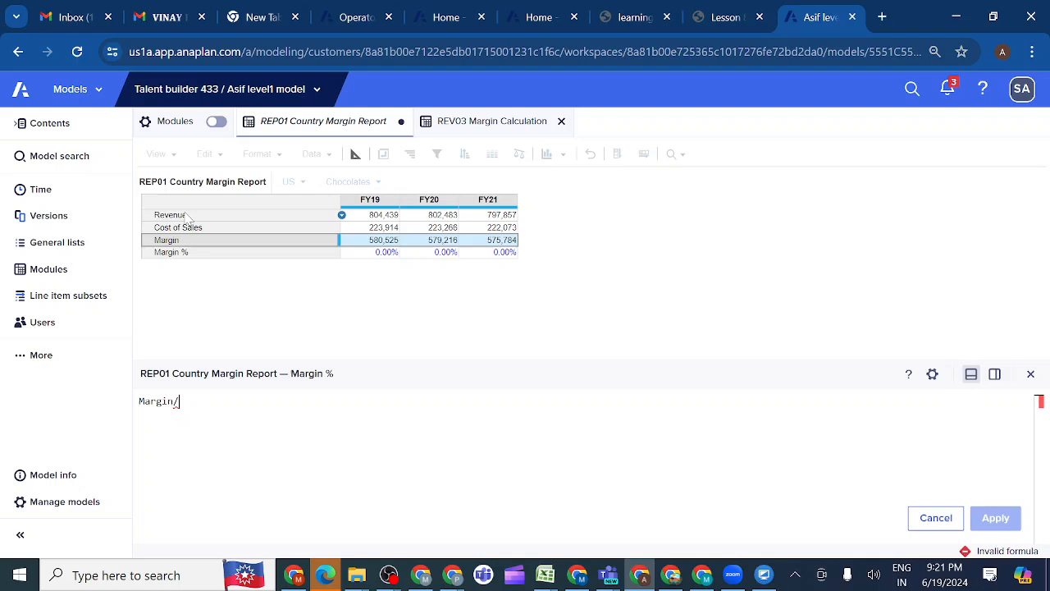
click(186, 213)
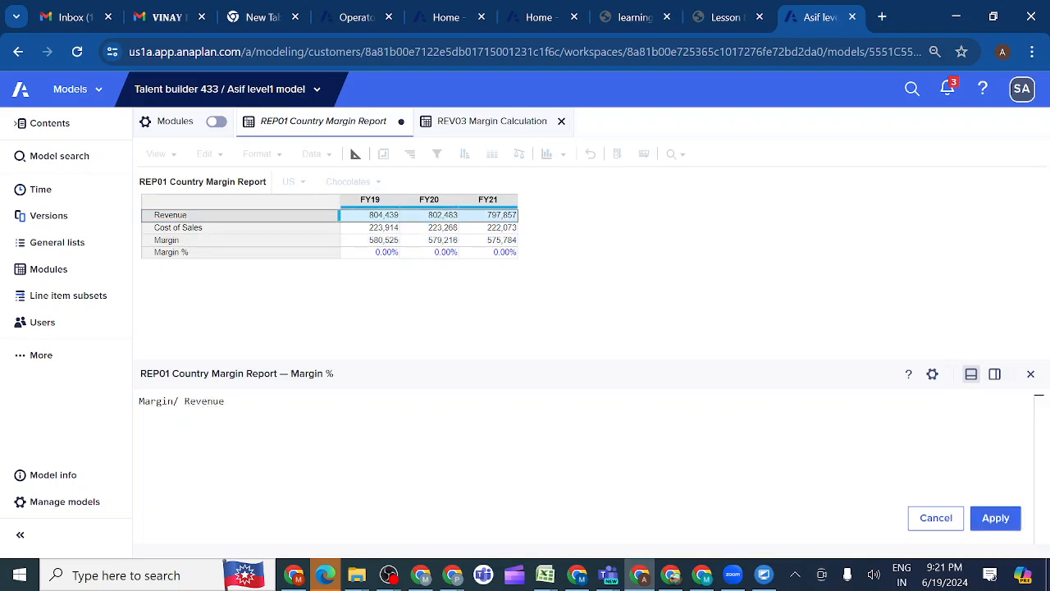
click(996, 517)
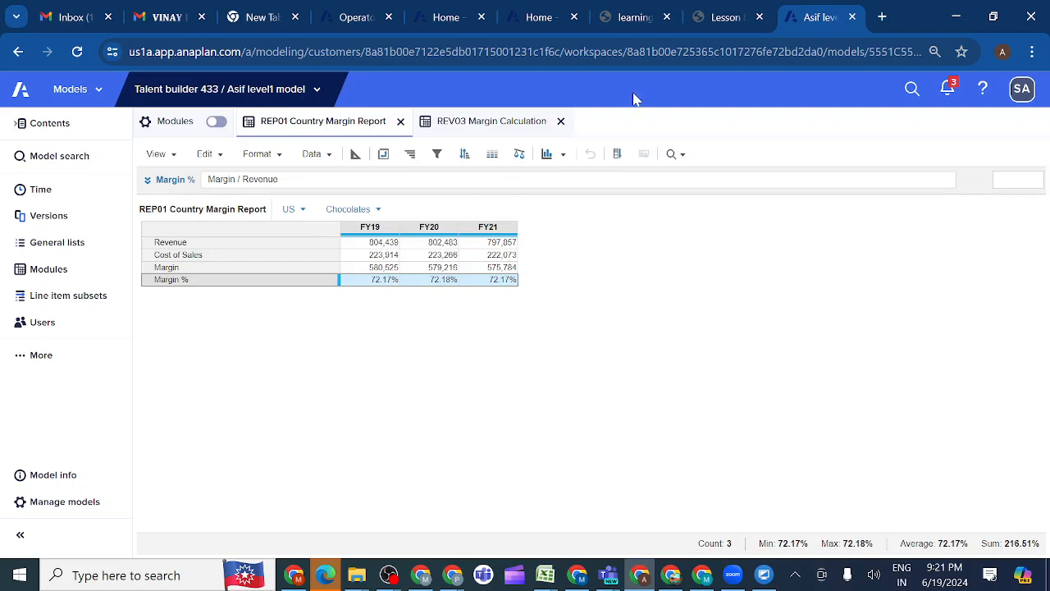
Compare the REP01 Country Margin Report grid with the Check Your Work screenshot of activity 8.8.2 in the lesson
click(722, 18)
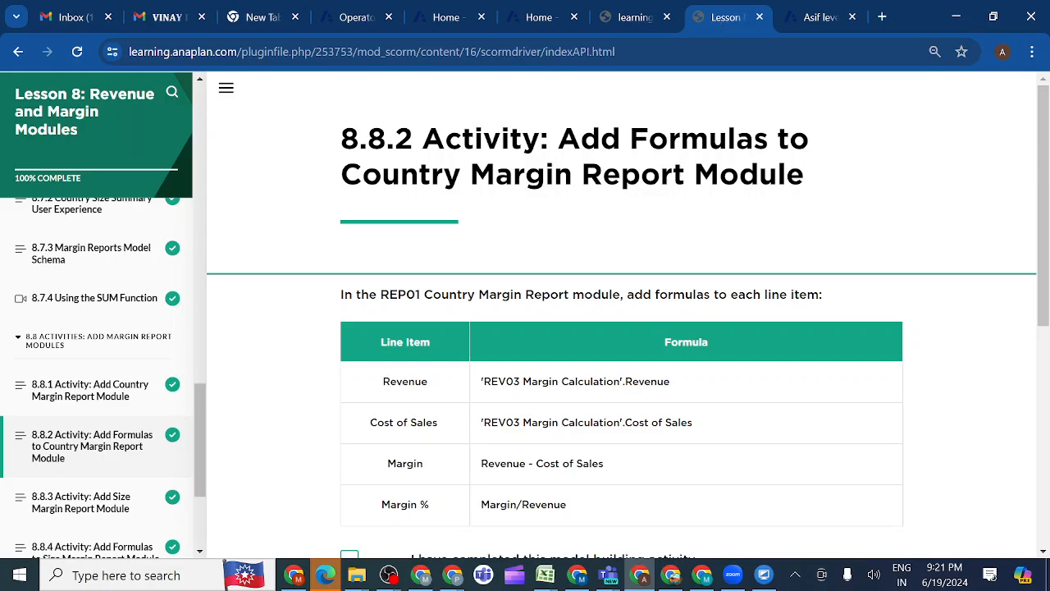
scroll(567, 444, down, 3)
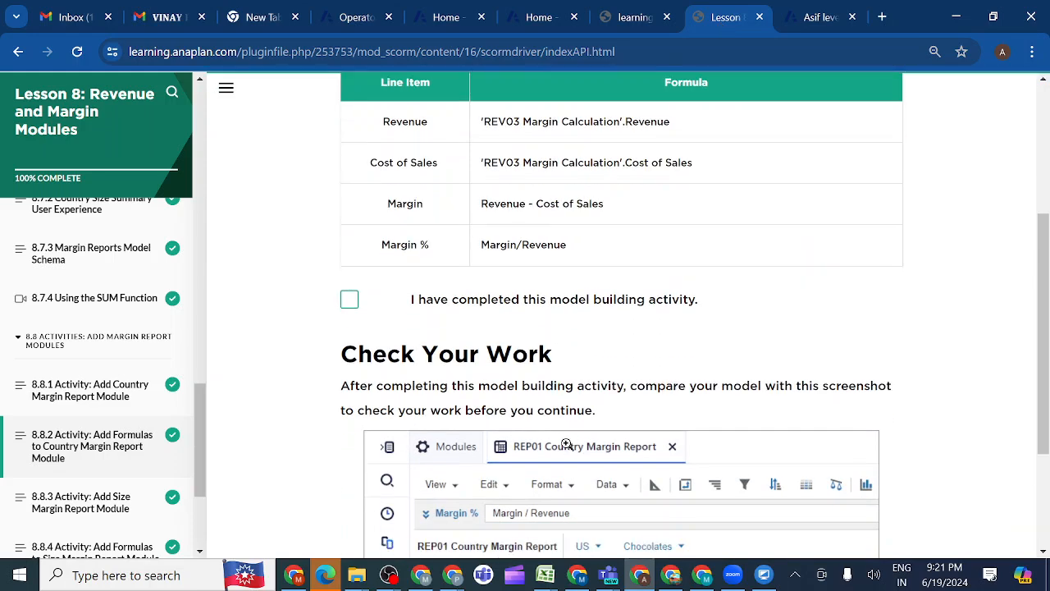
scroll(567, 444, down, 2)
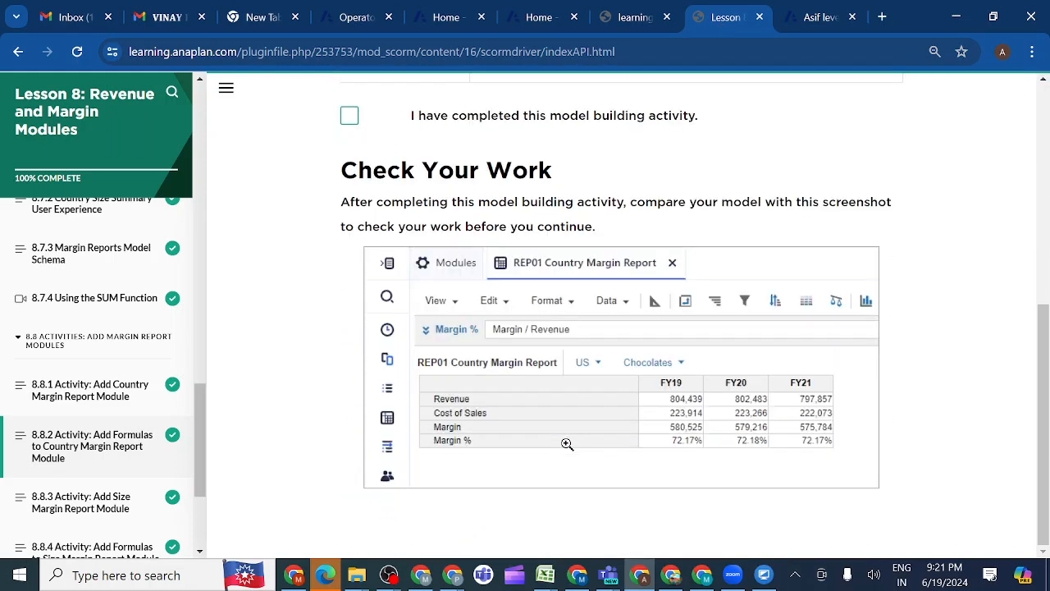
click(824, 19)
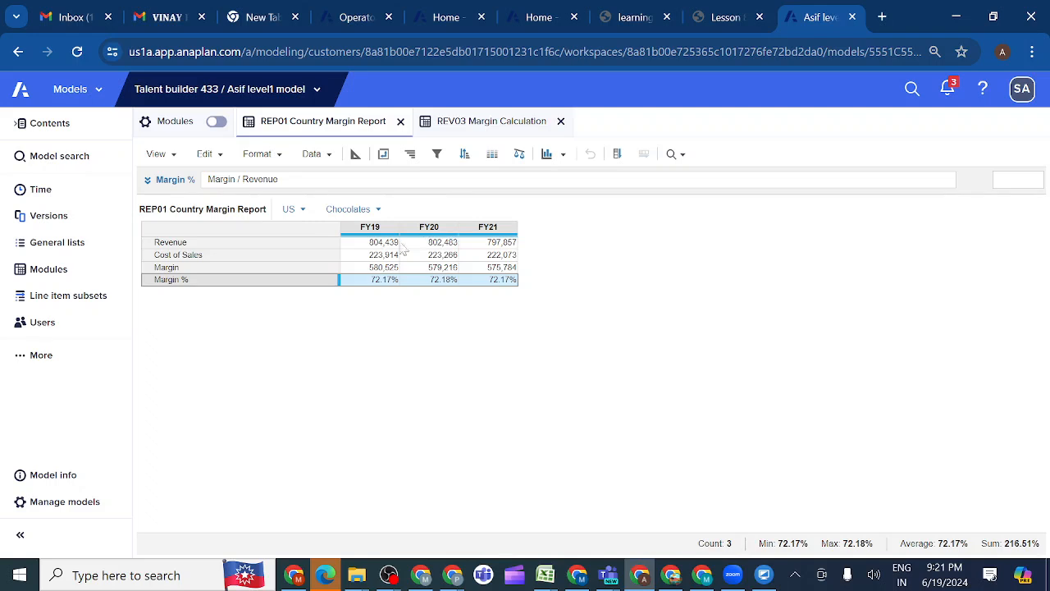
click(720, 18)
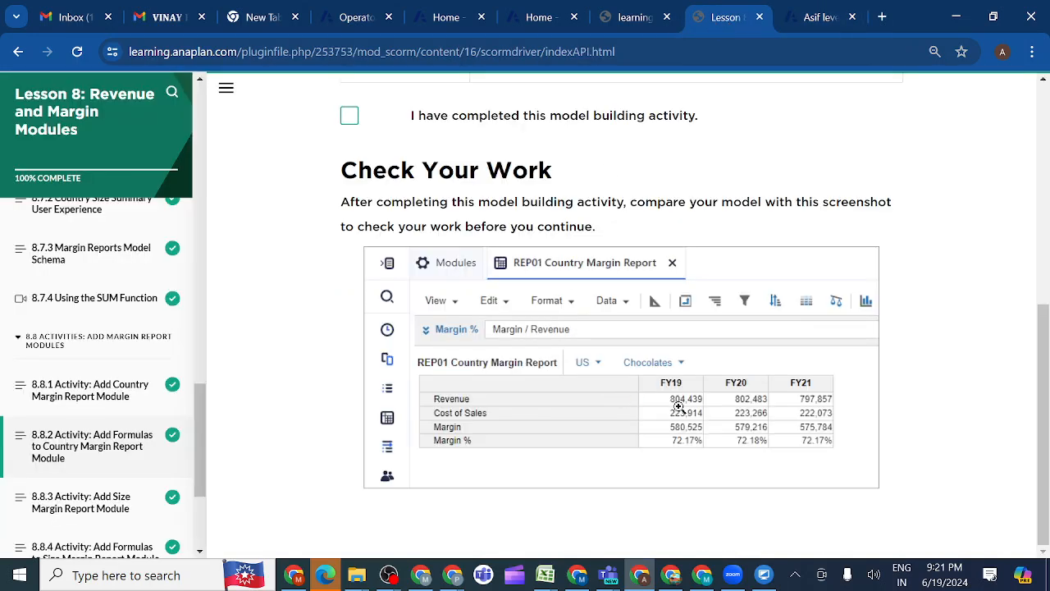
click(808, 18)
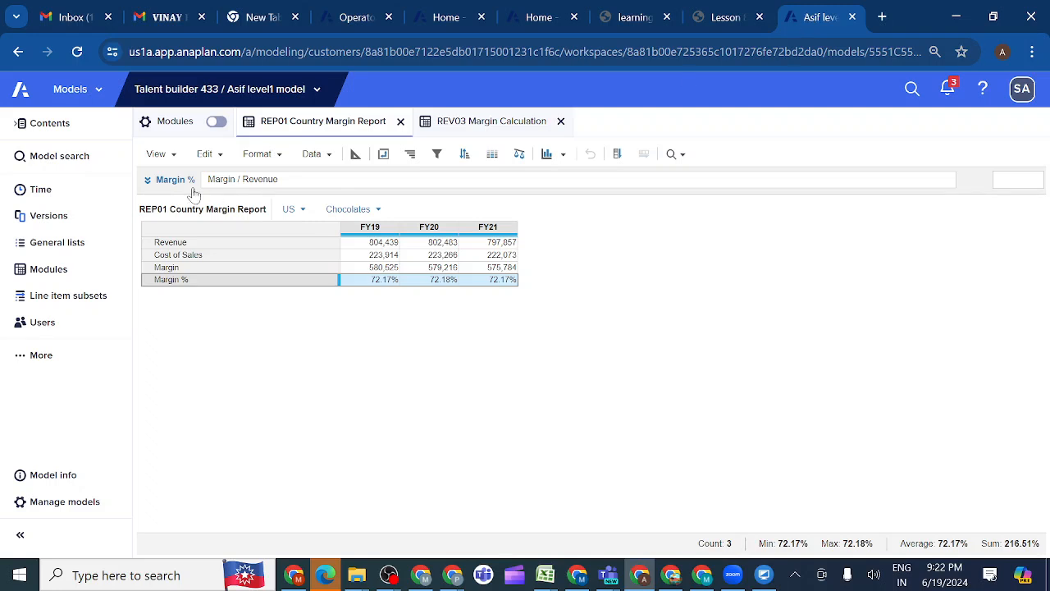
Review the Margin % formula in the expanded formula editor and close the editor without applying any change
click(147, 182)
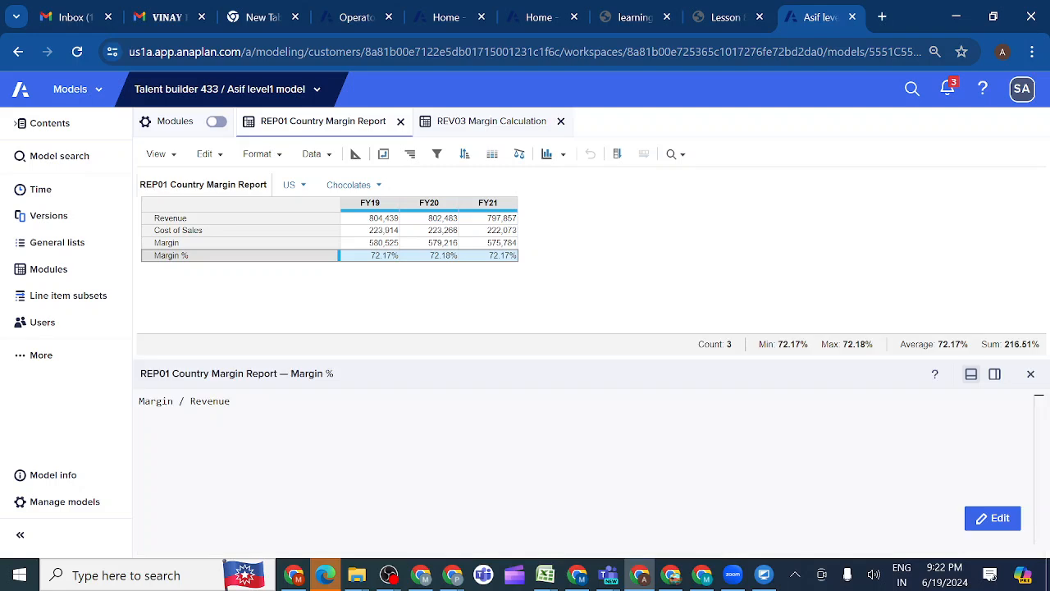
click(988, 527)
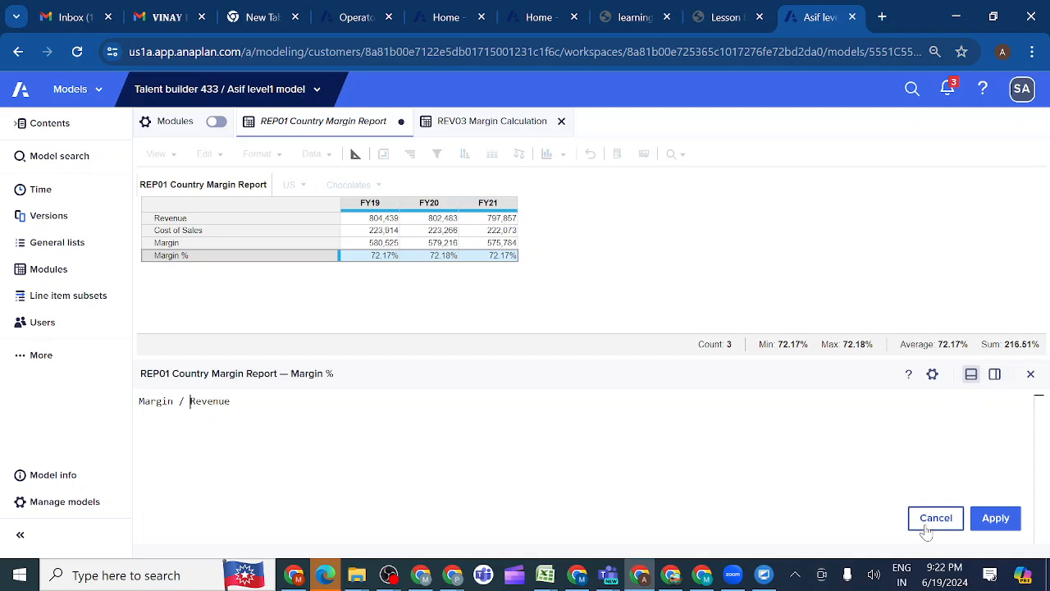
click(1031, 375)
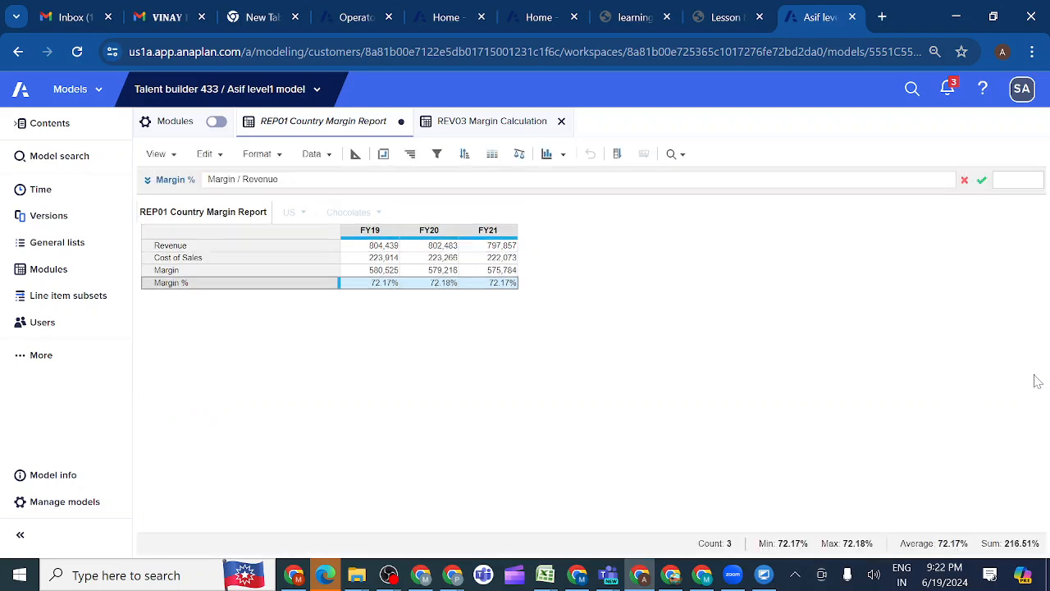
click(147, 180)
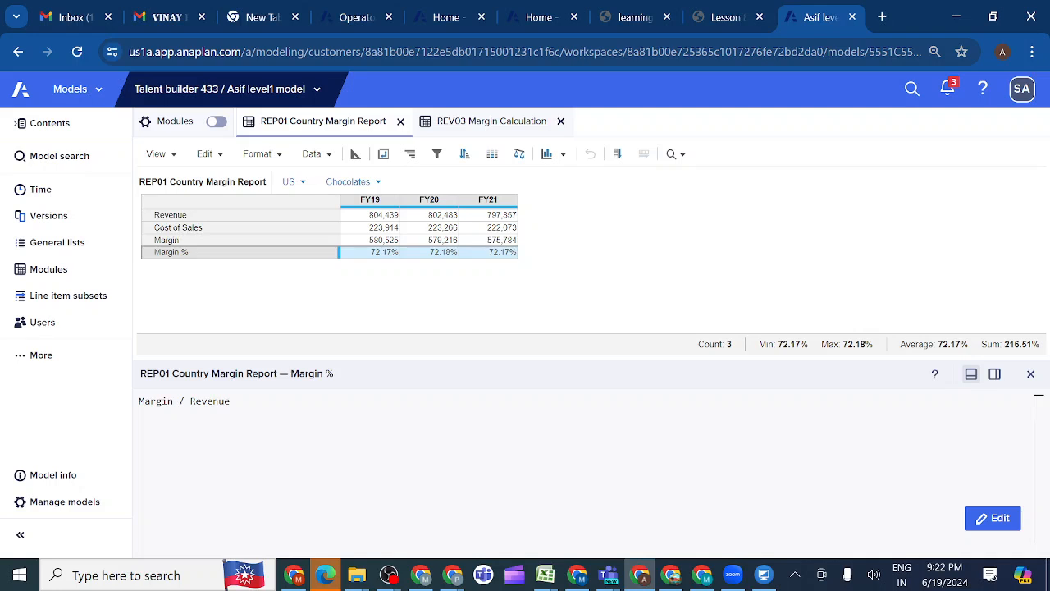
double_click(214, 402)
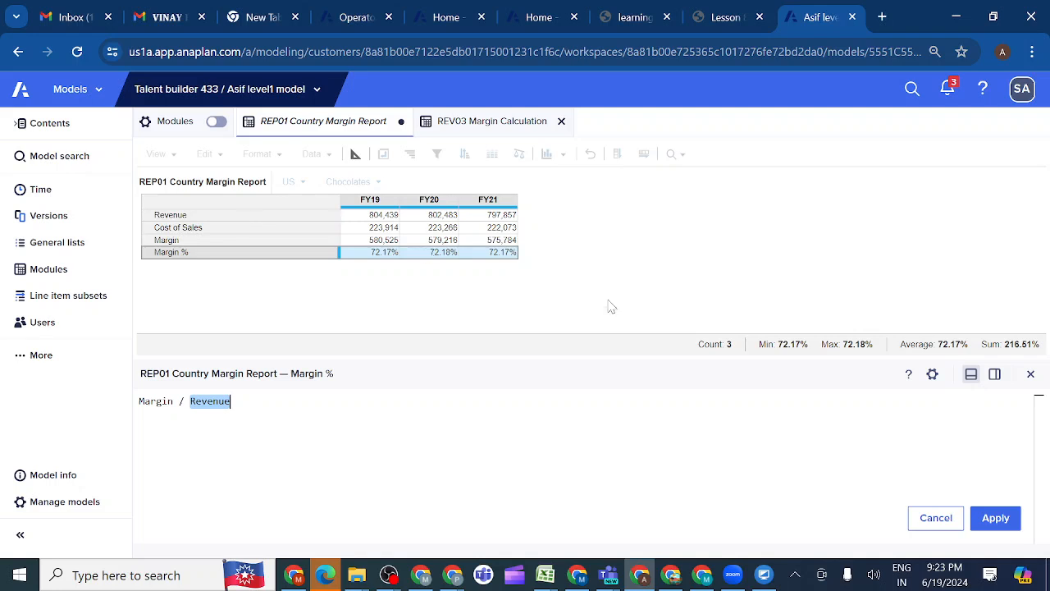
click(1031, 376)
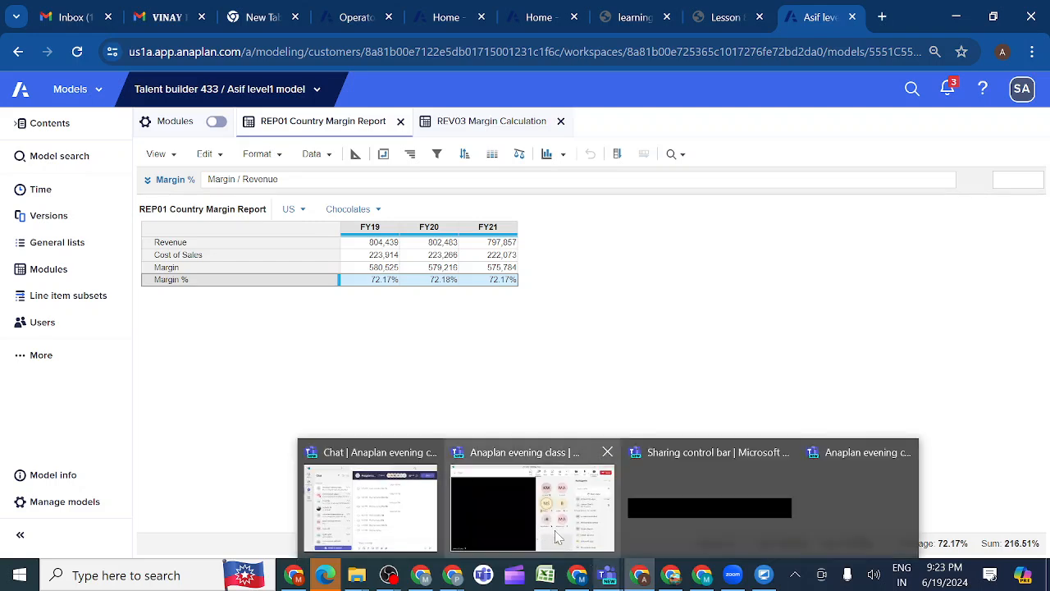
Switch to the Anaplan evening class meeting in Microsoft Teams and look through its participants list
click(554, 530)
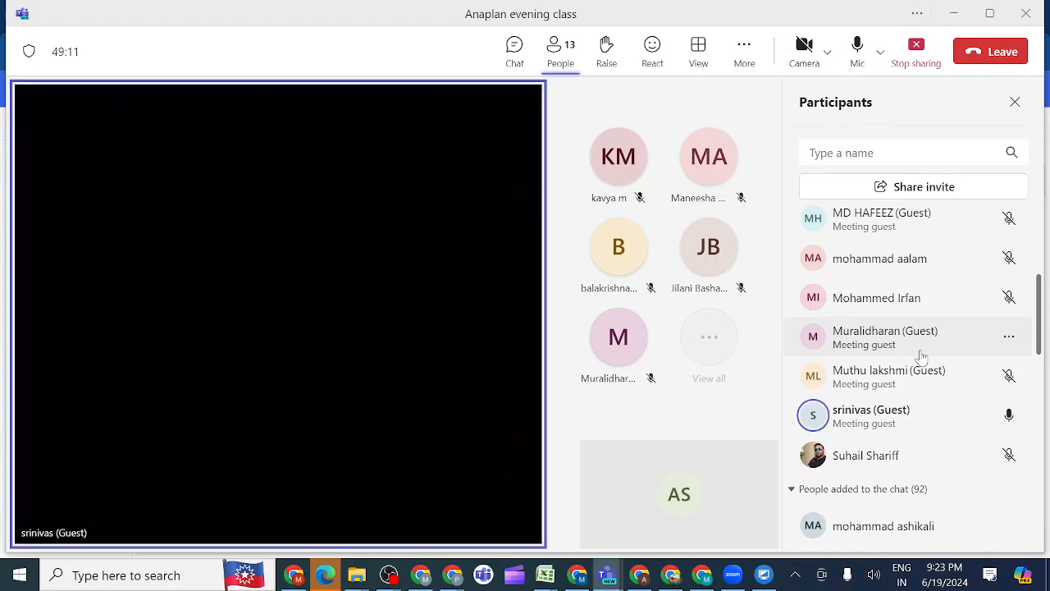
scroll(921, 355, down, 3)
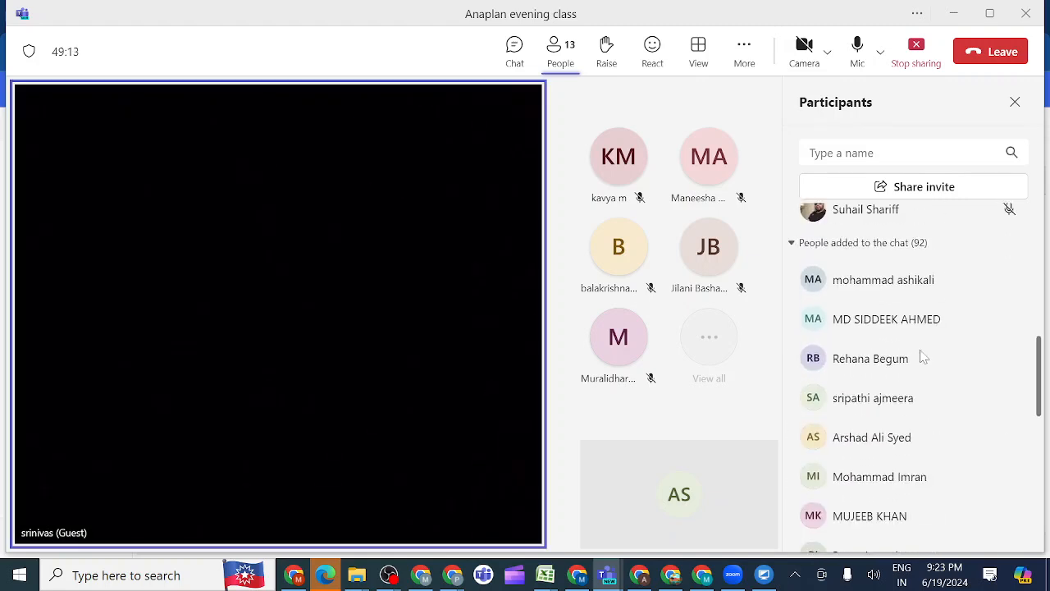
scroll(921, 355, up, 2)
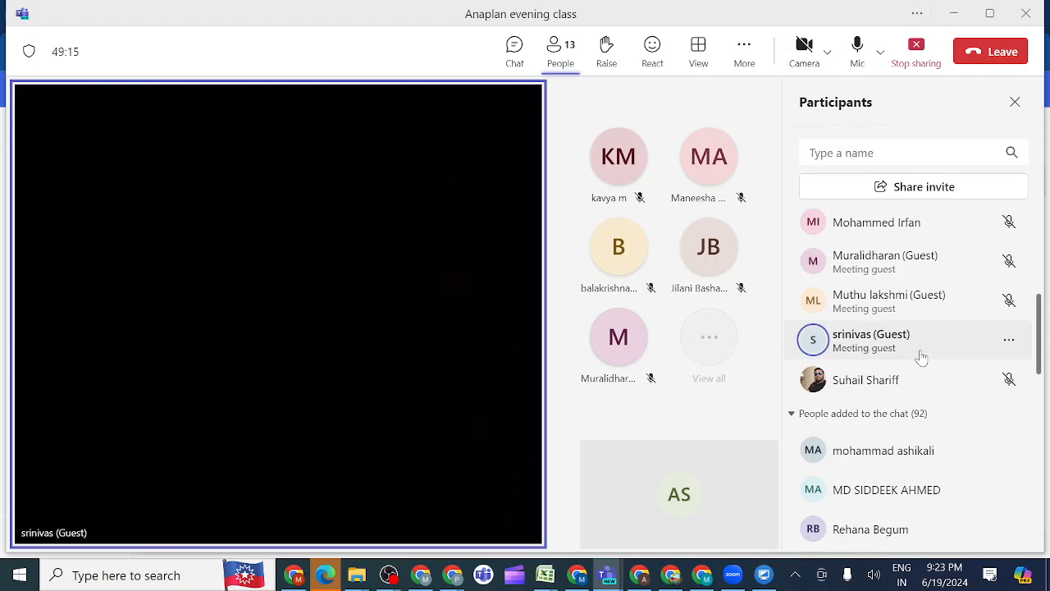
scroll(921, 355, up, 1)
scroll(921, 355, up, 2)
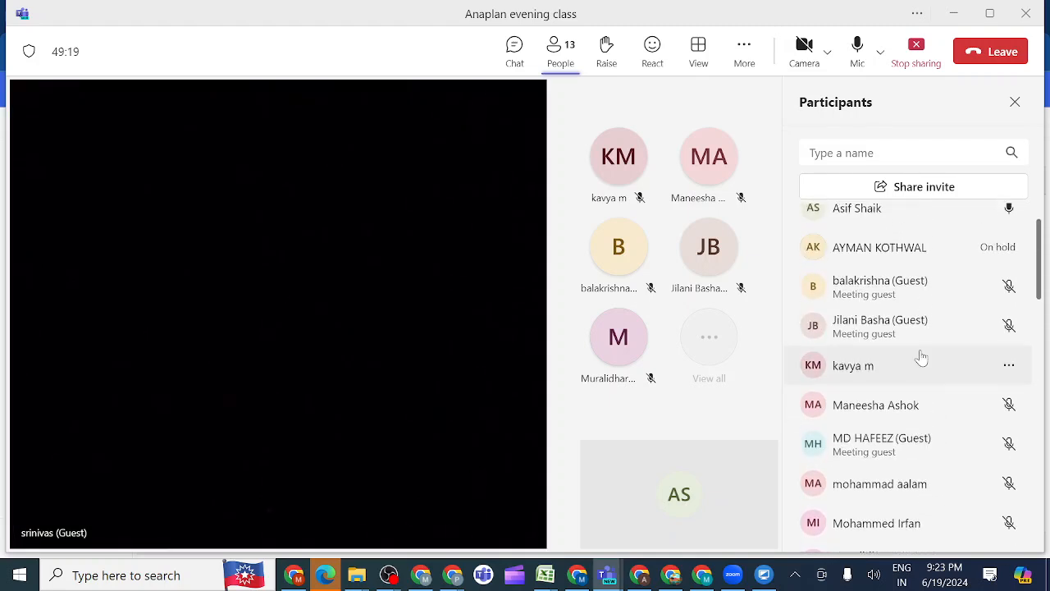
scroll(921, 355, up, 1)
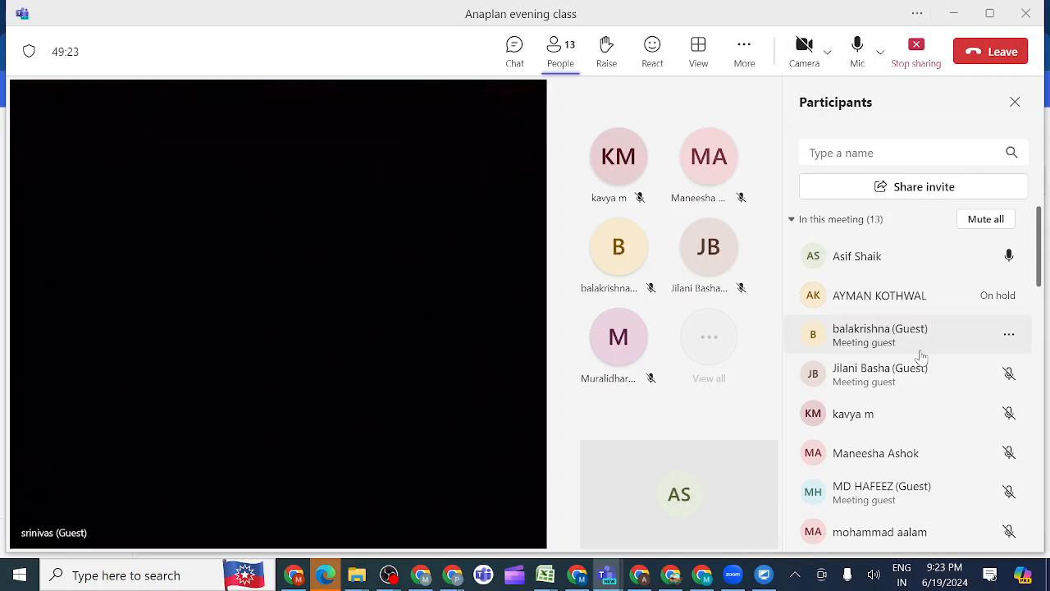
Look through the rest of the Teams meeting's participants list, then switch back to the Asif level1 model in Anaplan
scroll(921, 355, down, 2)
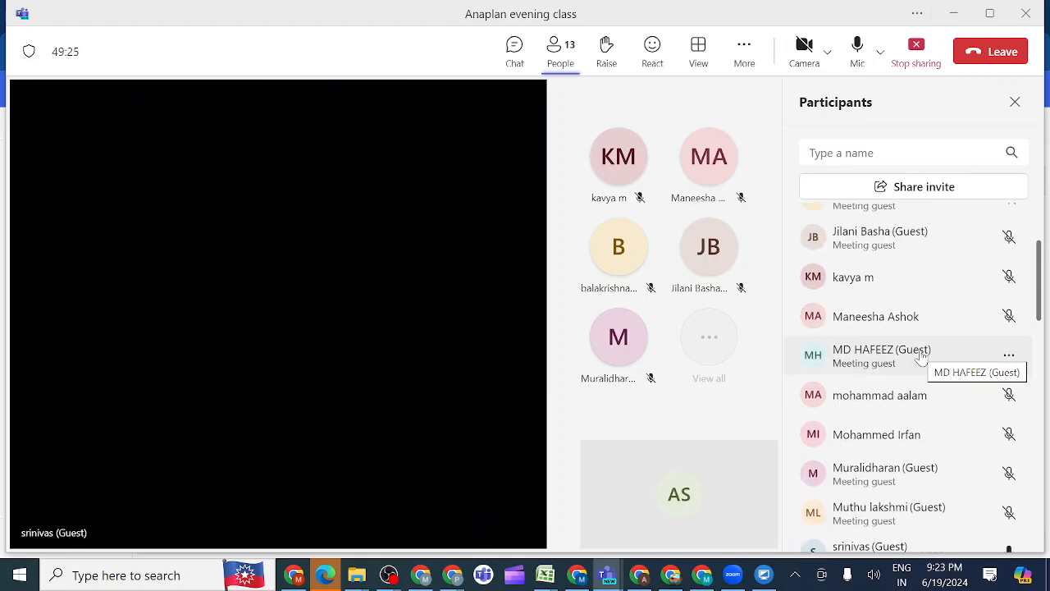
scroll(921, 356, down, 3)
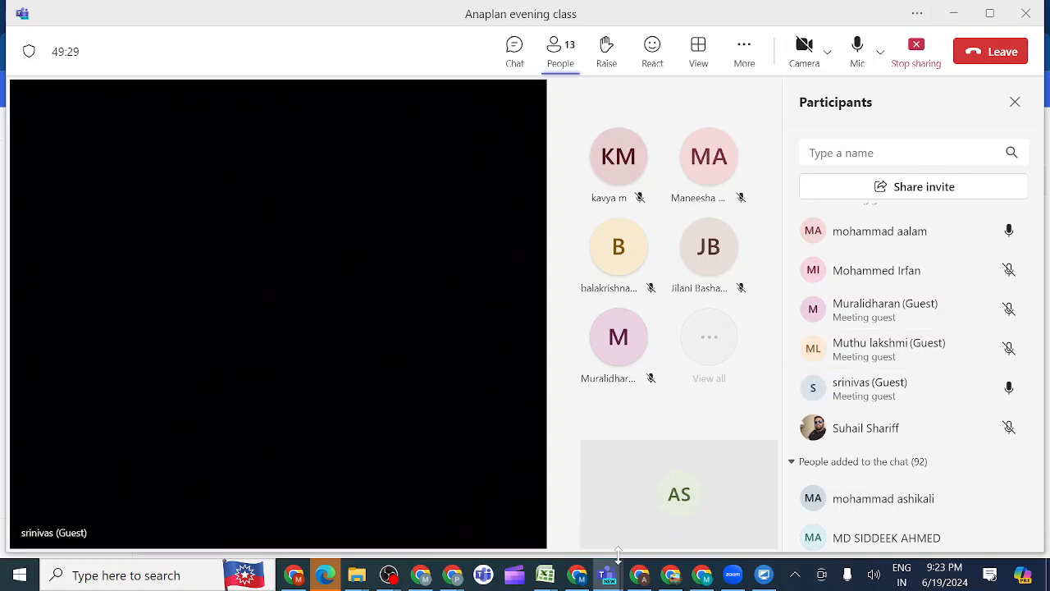
mouse_move(640, 579)
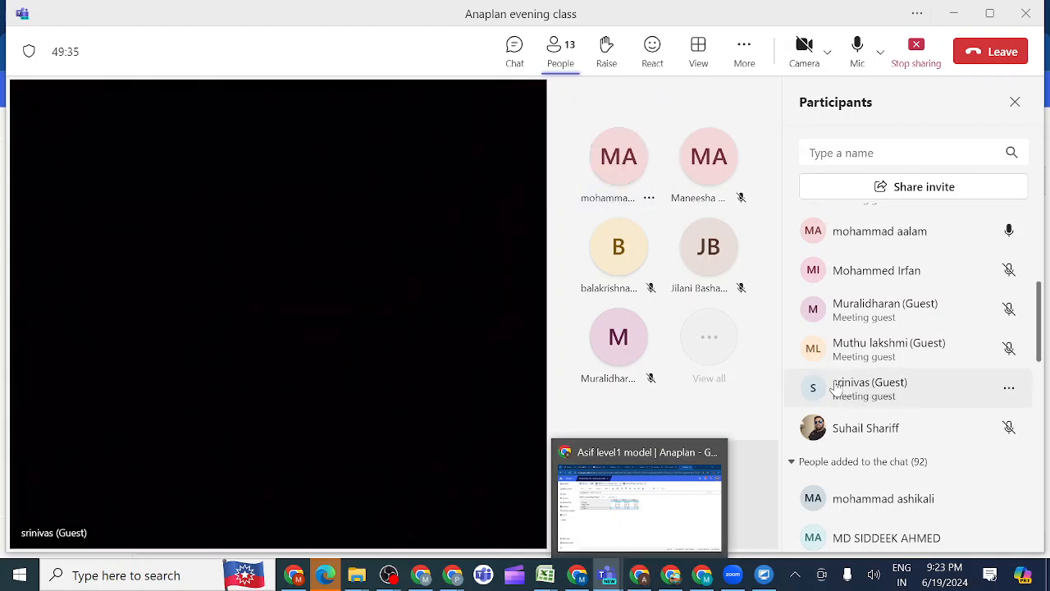
scroll(899, 343, up, 2)
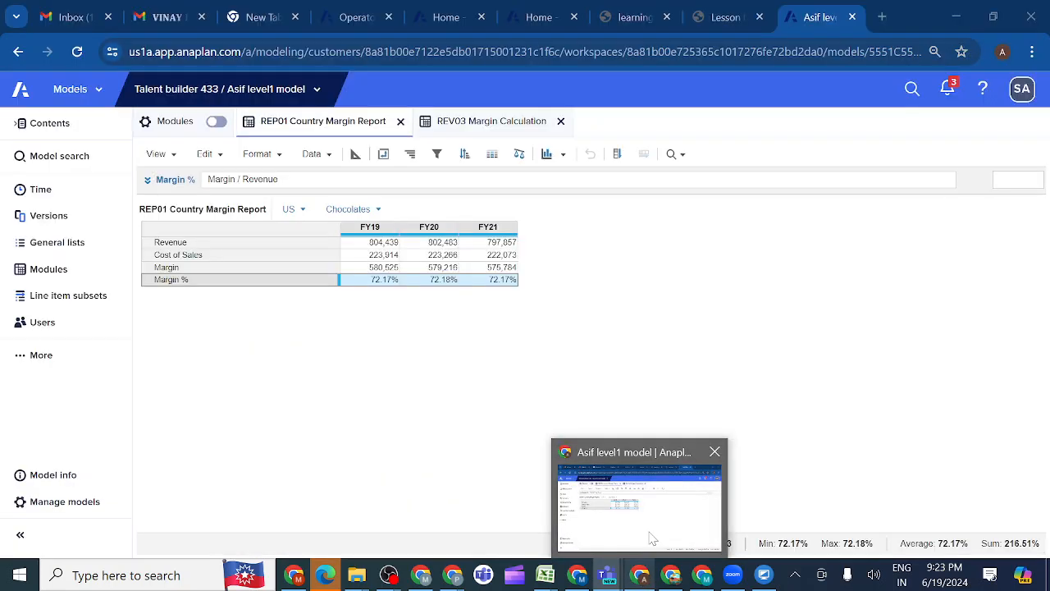
click(653, 539)
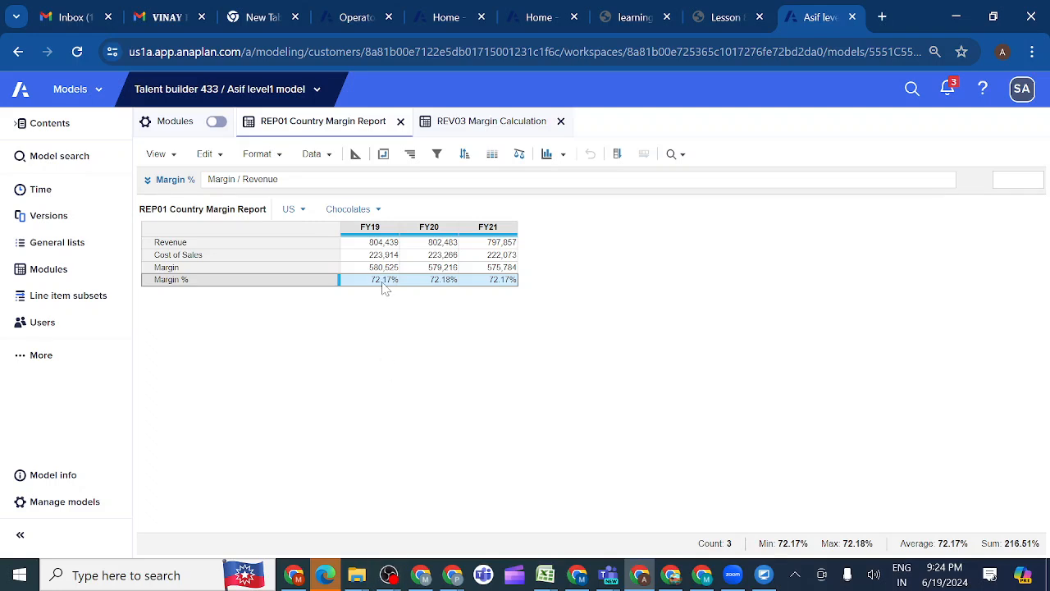
Inspect the Revenue line item's number format in the REV03 Margin Calculation blueprint, leave it unchanged, and return to REP01 Country Margin Report
click(473, 123)
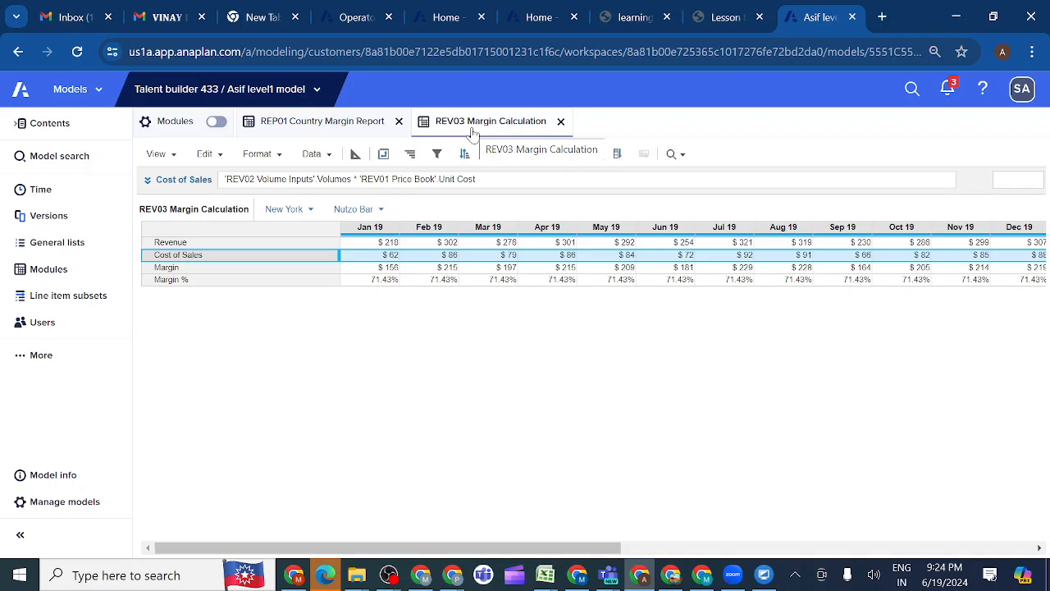
click(355, 154)
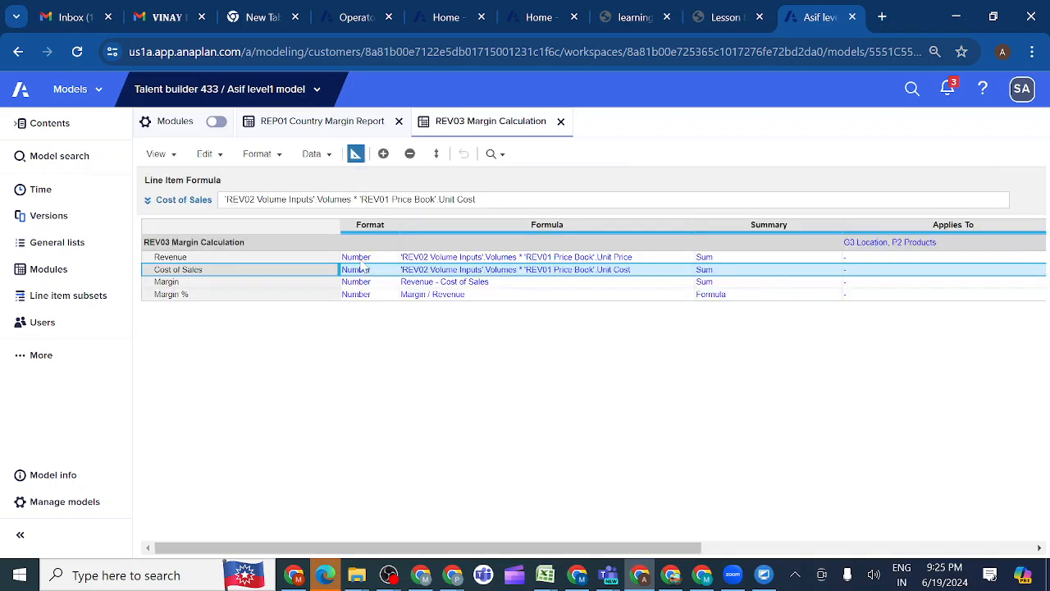
click(379, 258)
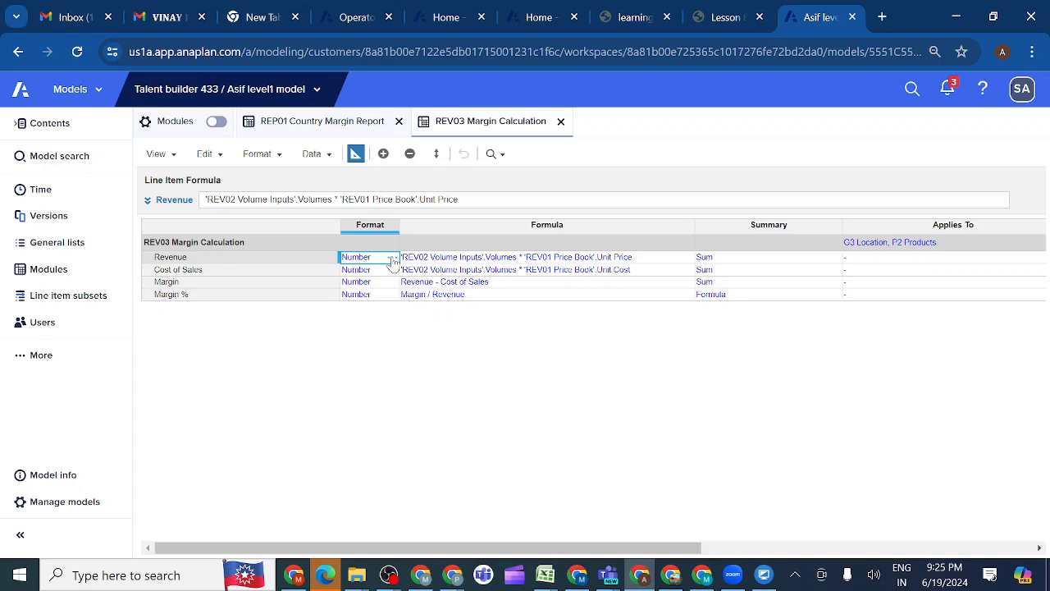
click(393, 258)
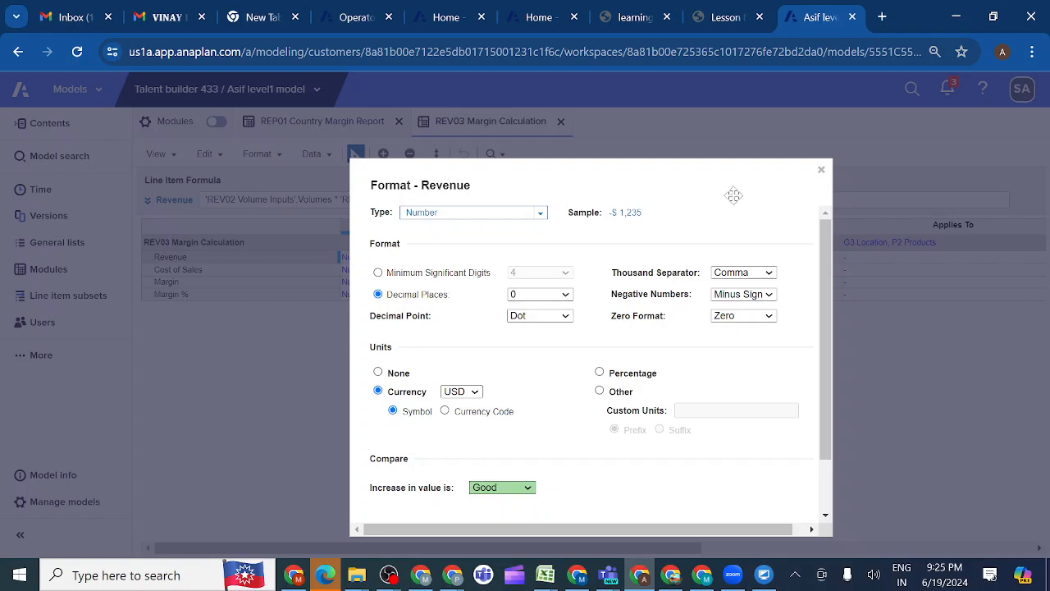
click(822, 171)
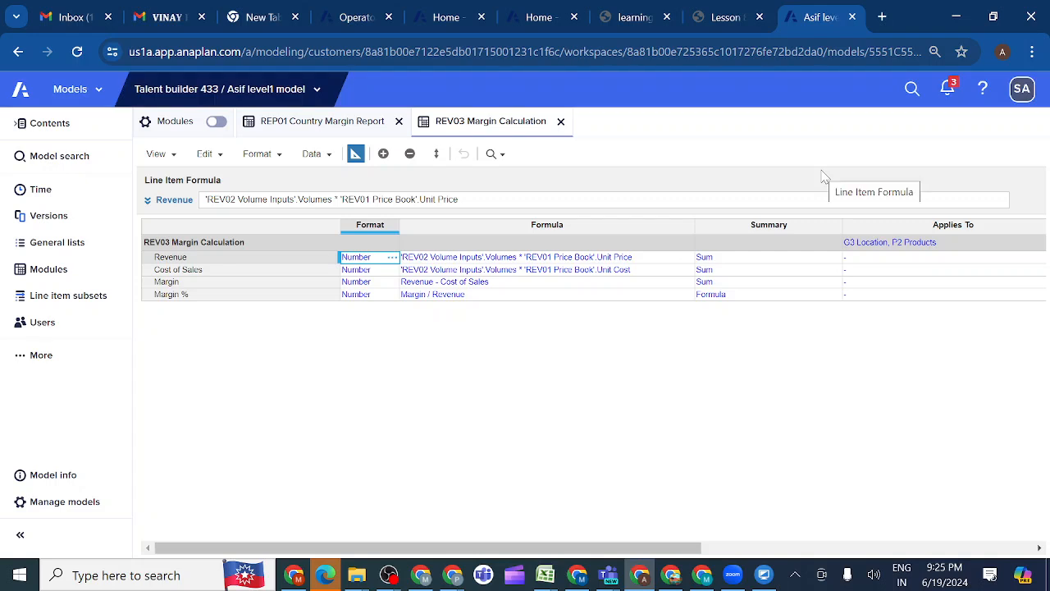
click(313, 128)
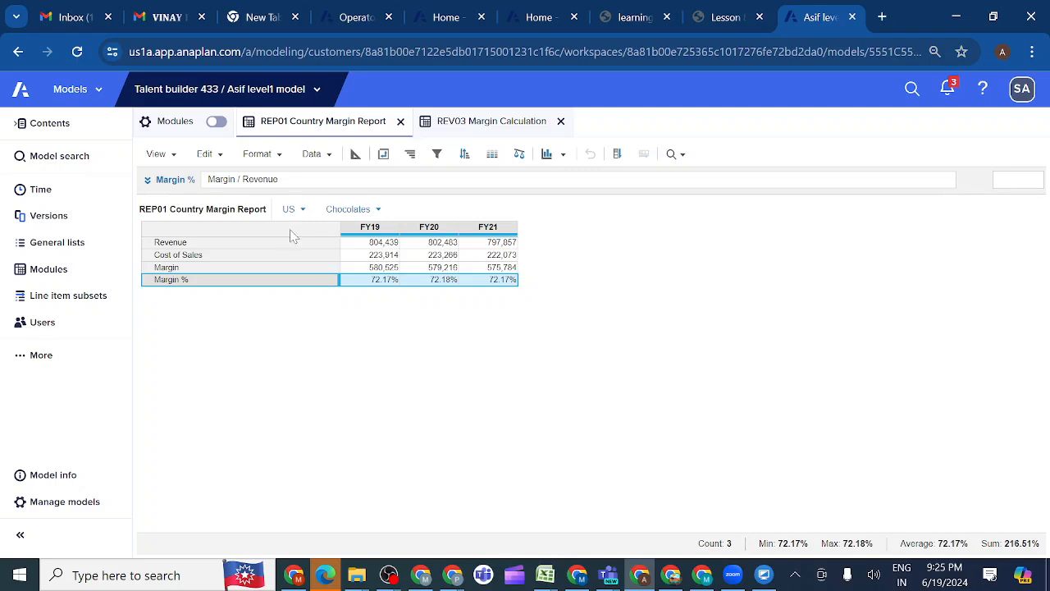
Open activity 8.8.3 Add Size Margin Report Module in the lesson and read its module specification and Check Your Work screenshot
click(724, 16)
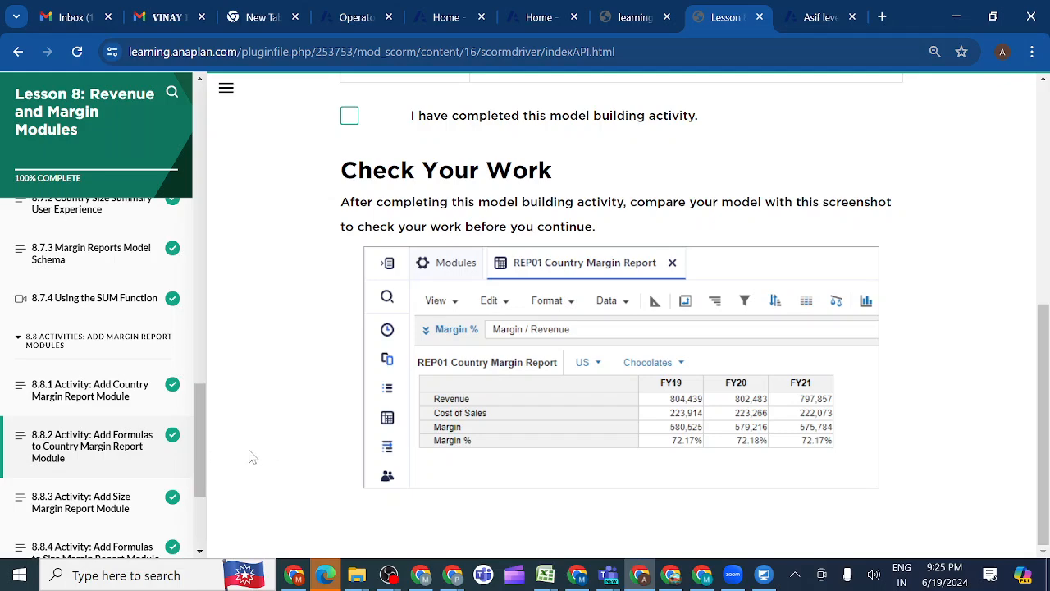
click(114, 510)
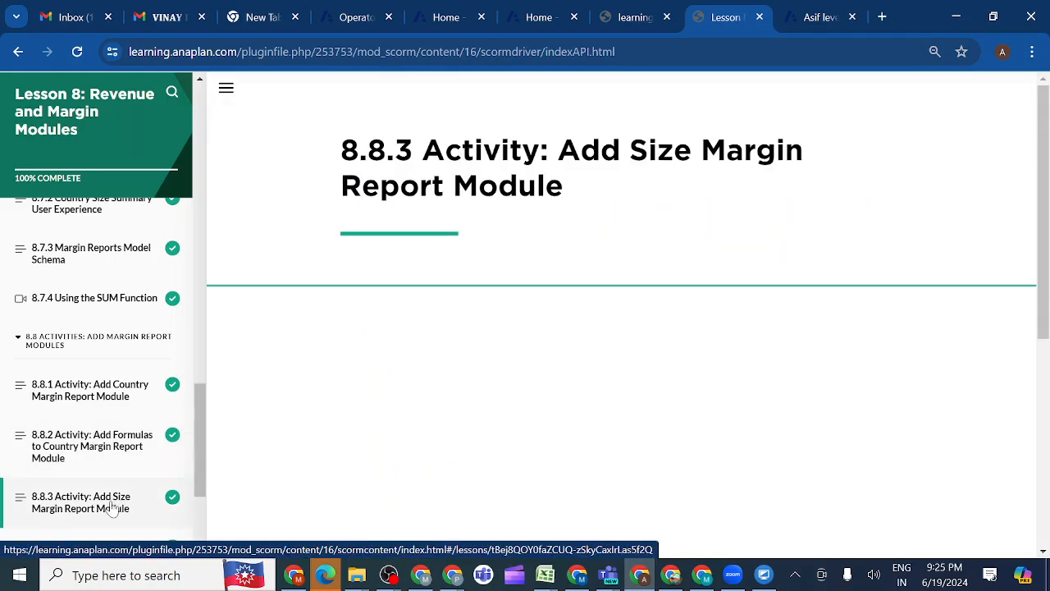
scroll(326, 451, down, 2)
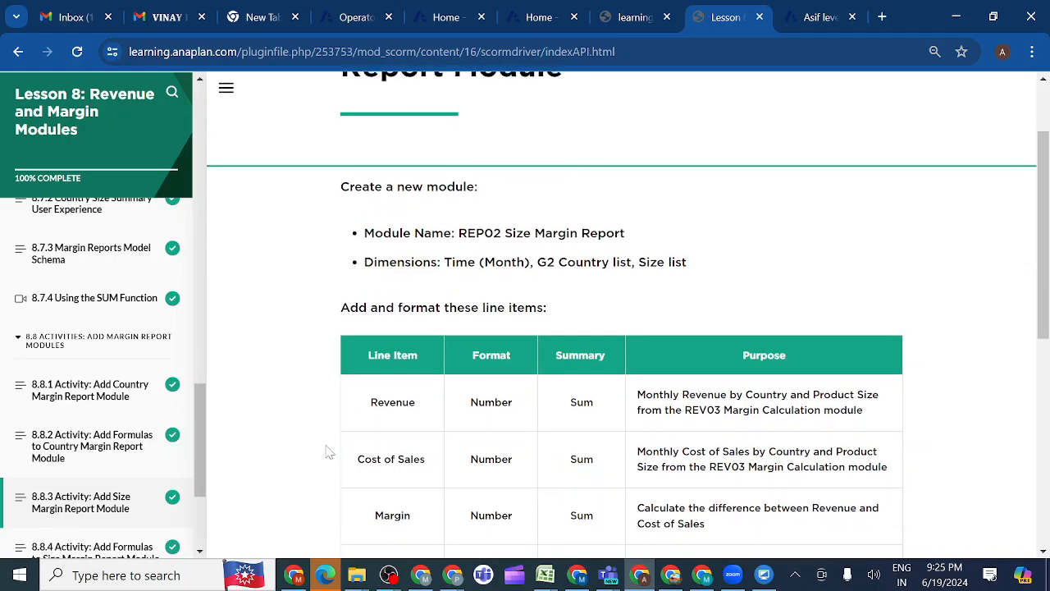
scroll(326, 451, down, 5)
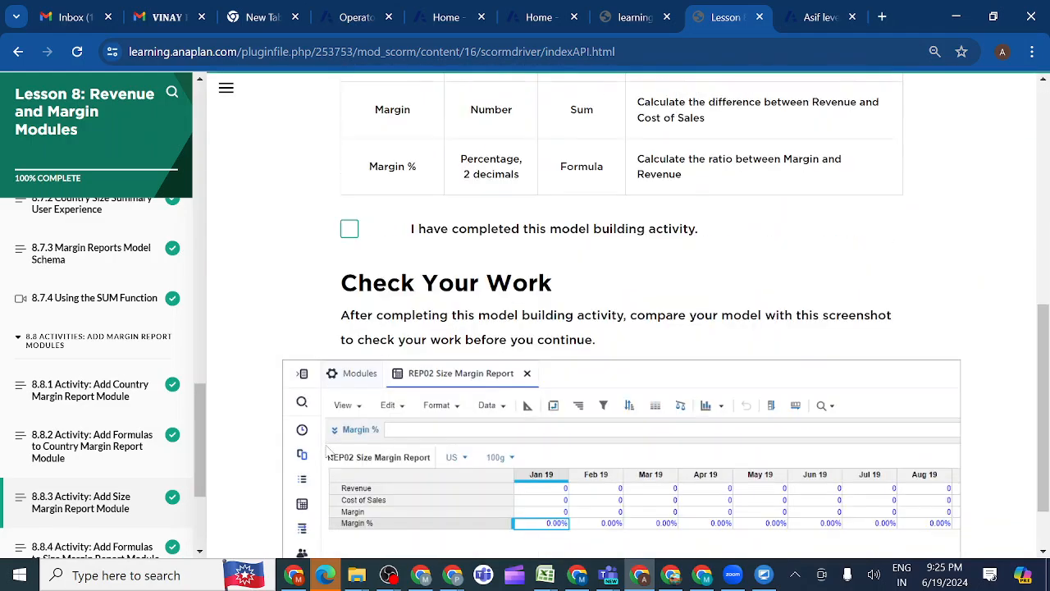
scroll(326, 451, up, 5)
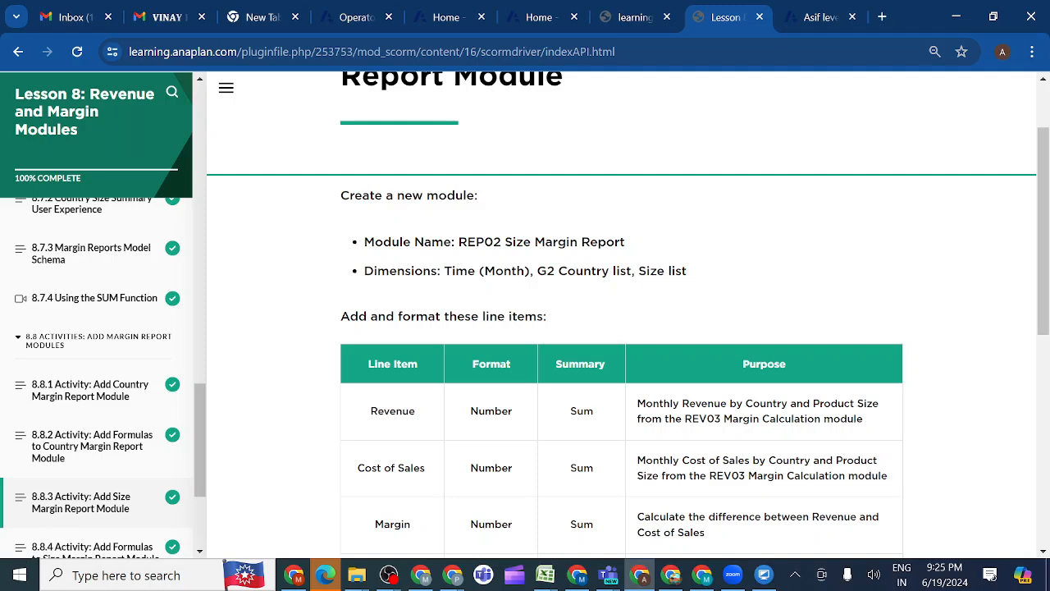
Copy the module name from the lesson and start a new module named REP02 Size Margin Report at the ---SYSTEM--- row
drag(458, 242, 615, 242)
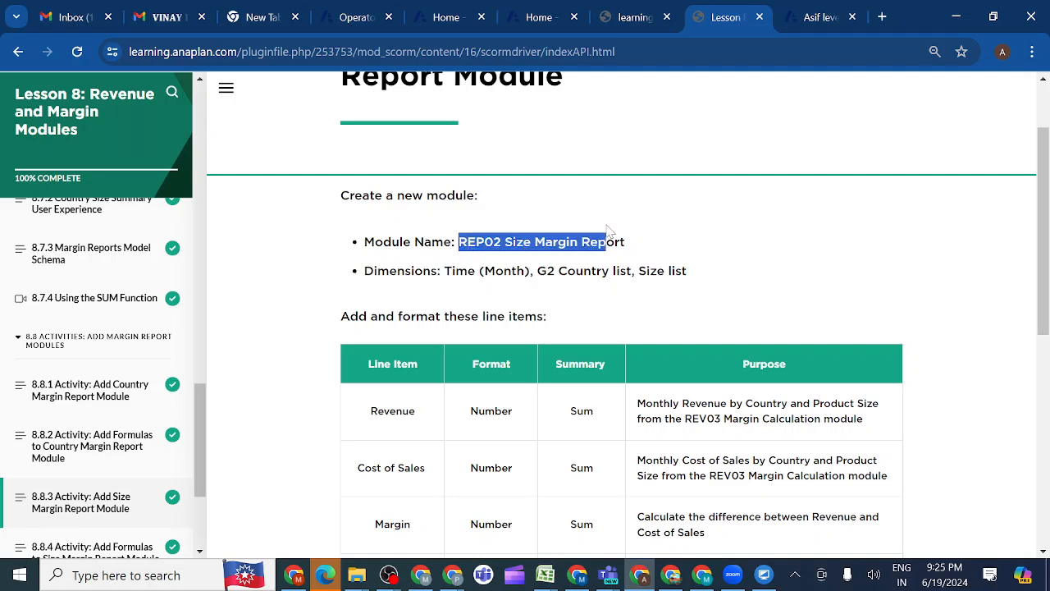
click(657, 230)
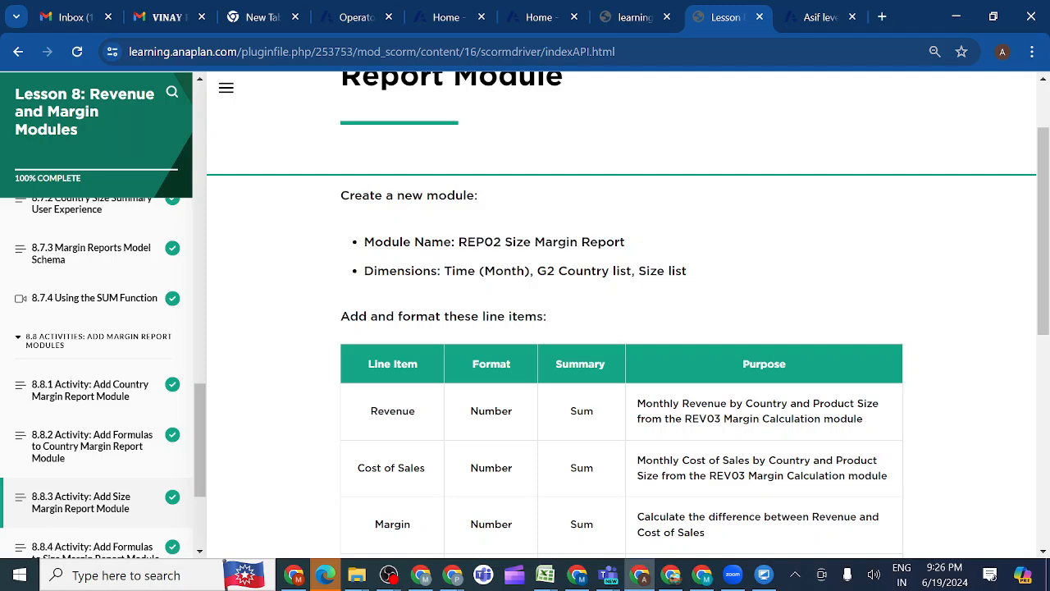
drag(458, 242, 657, 244)
key(ctrl+c)
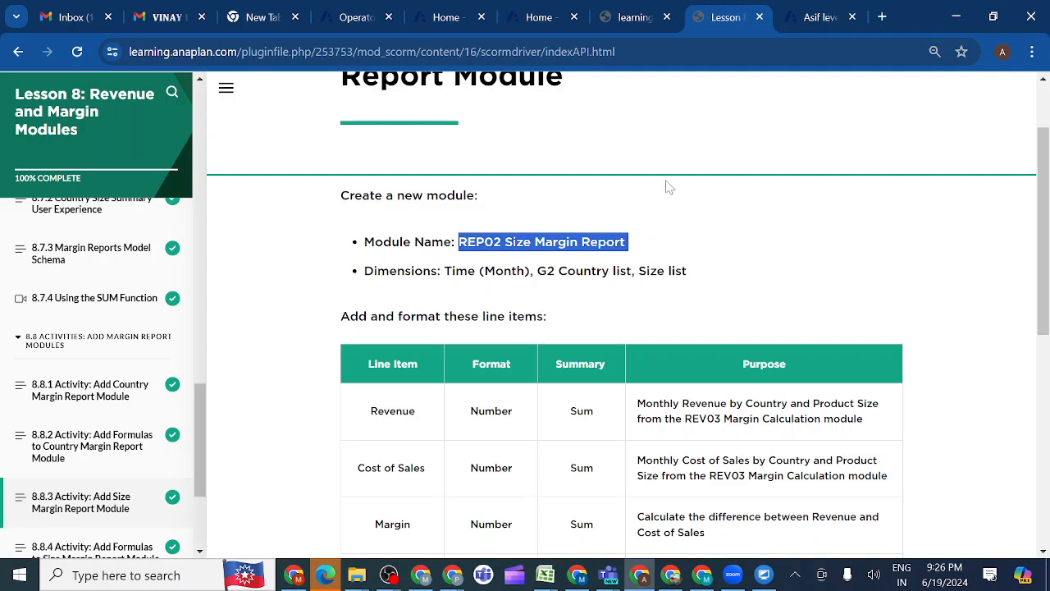
click(811, 20)
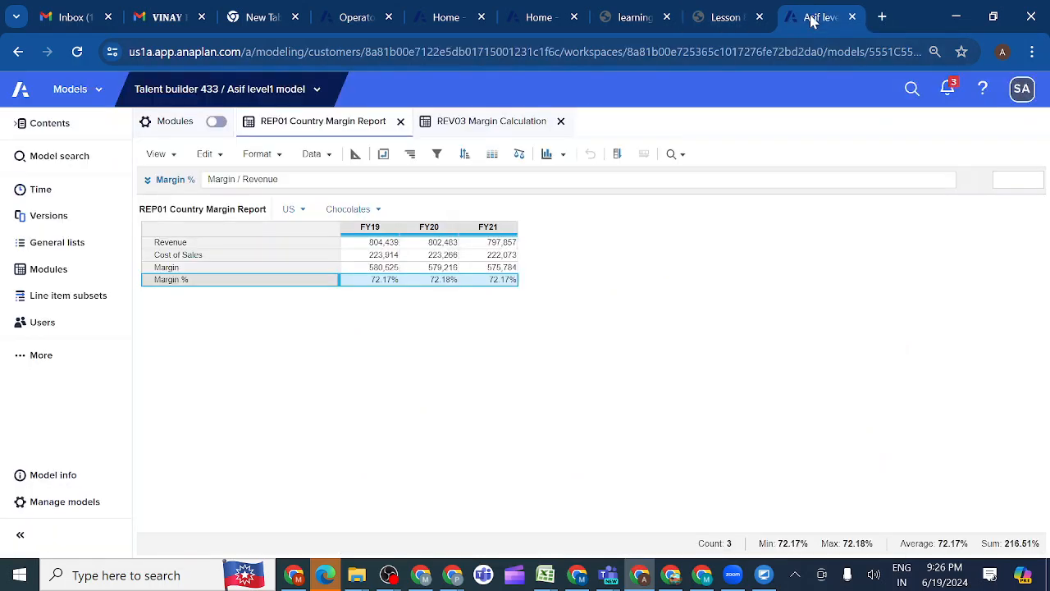
click(59, 278)
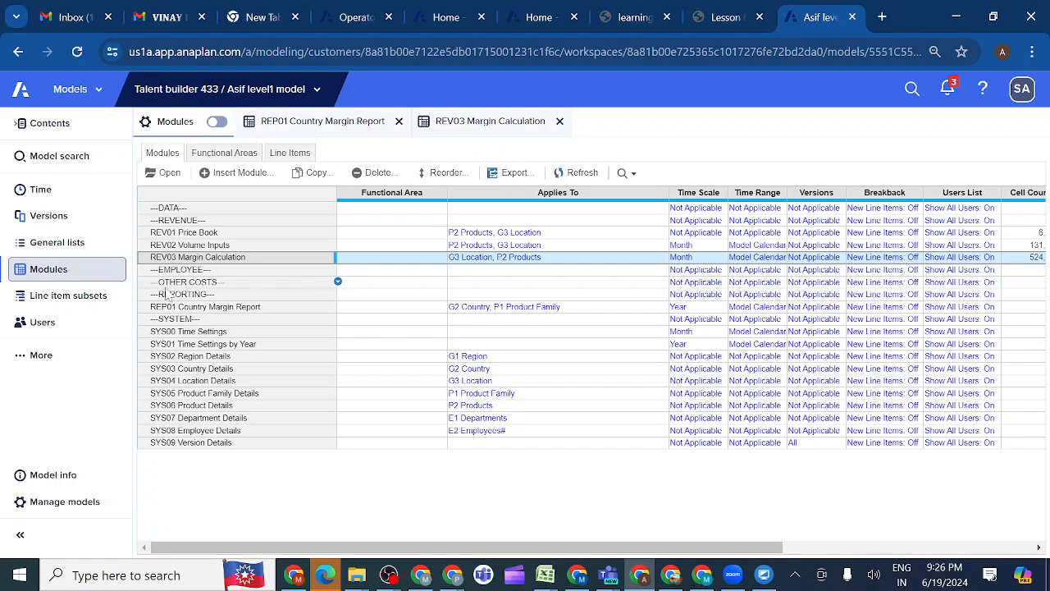
click(172, 318)
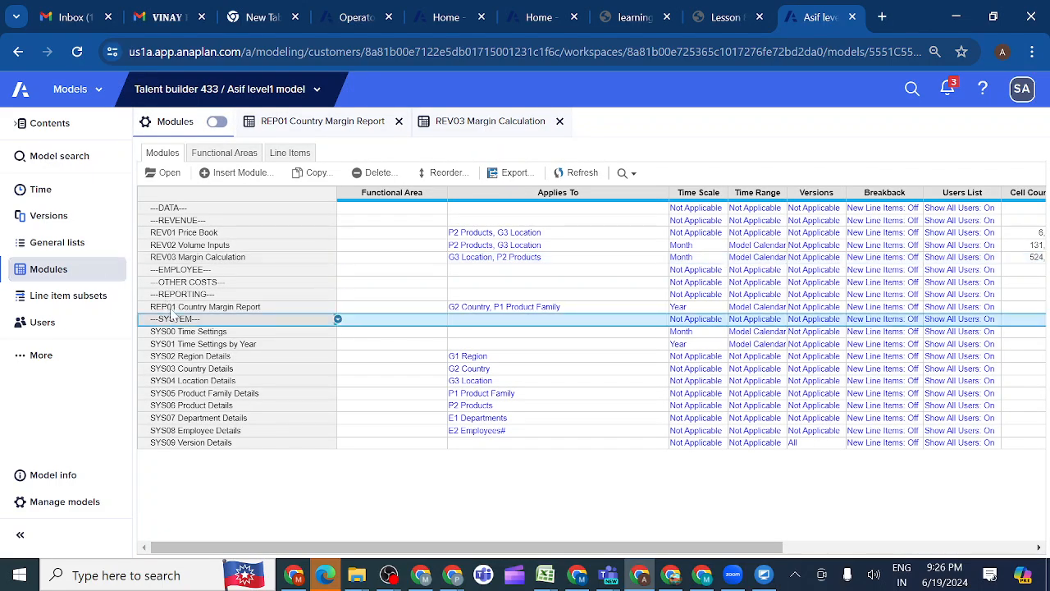
click(239, 172)
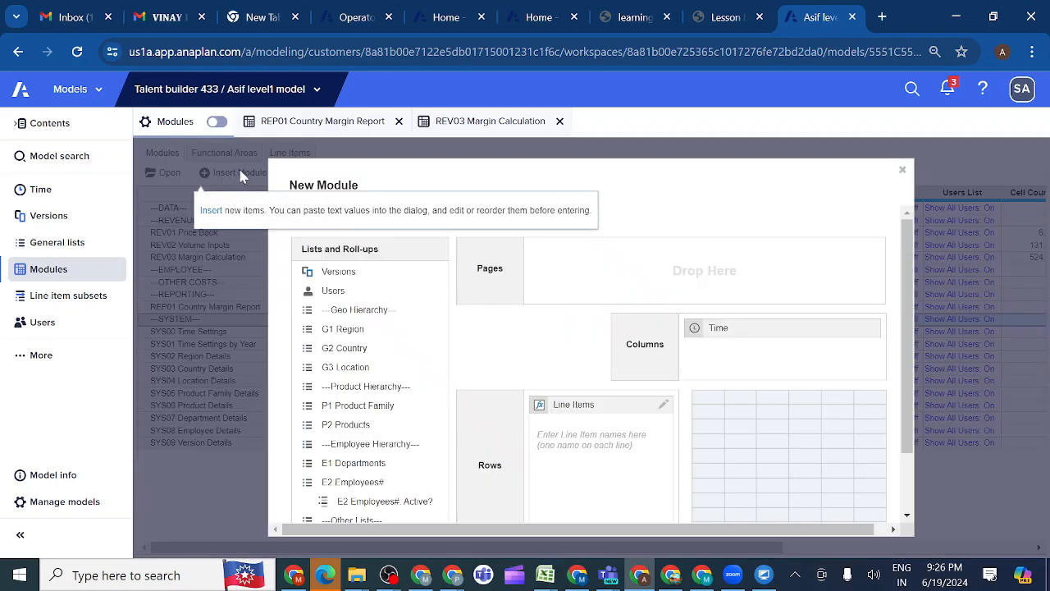
key(ctrl+v)
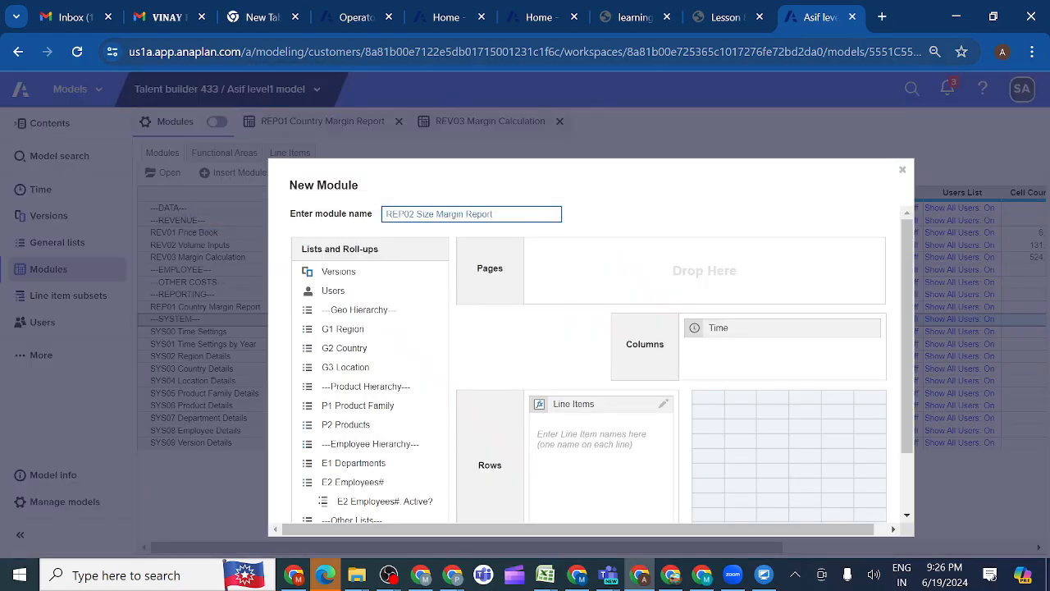
Check the required dimensions in the lesson and add the G2 Country and Size lists to the new module's Pages
click(726, 17)
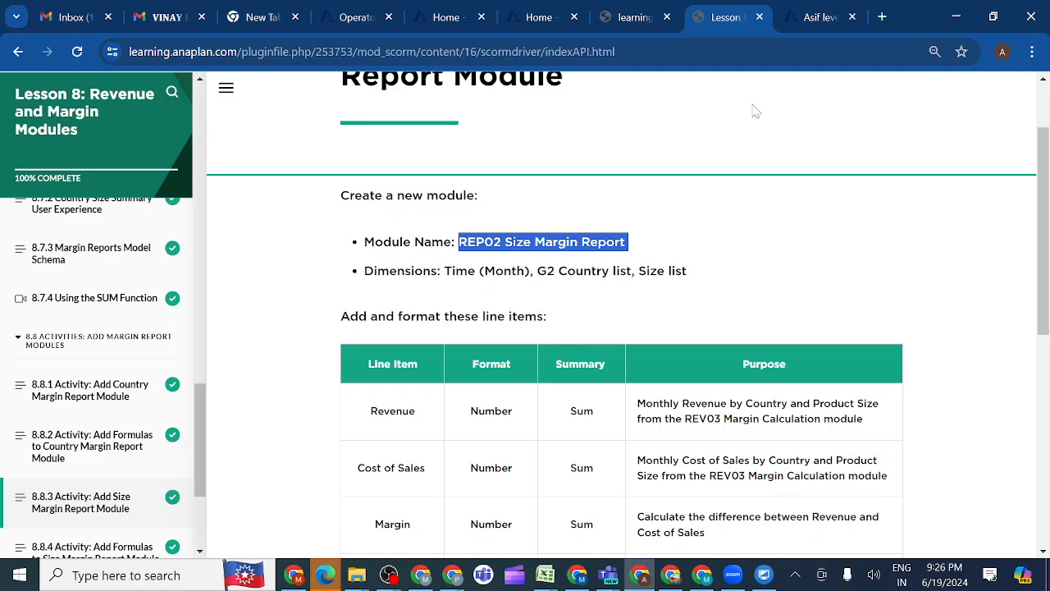
click(813, 18)
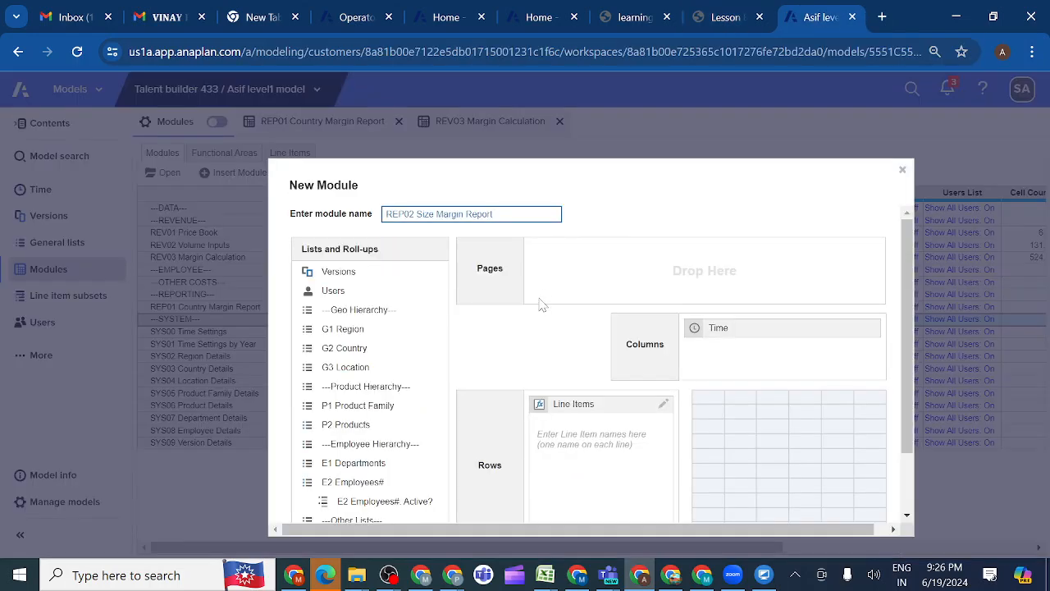
click(366, 353)
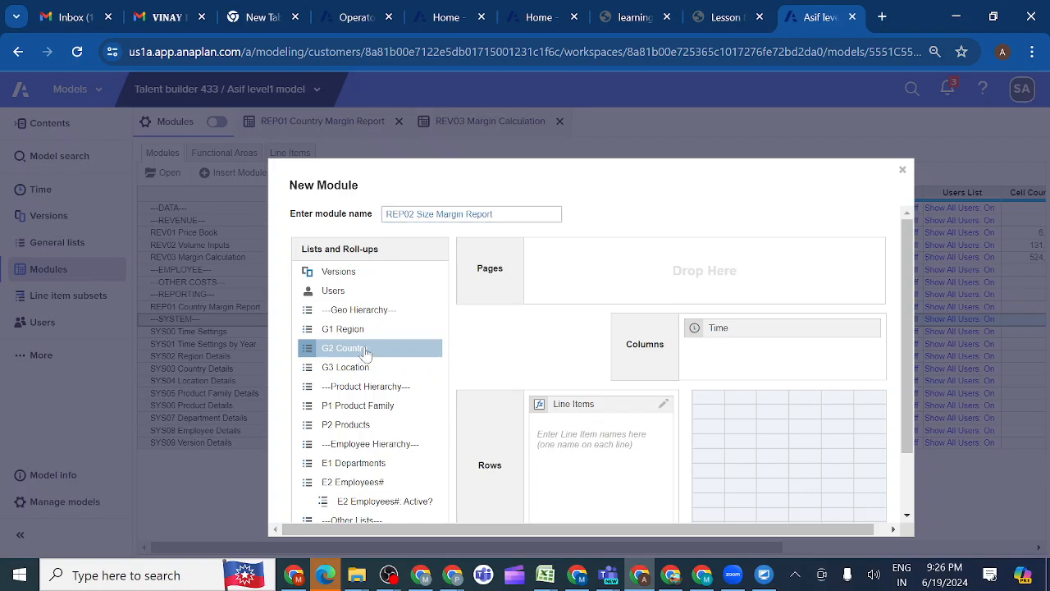
drag(366, 353, 583, 265)
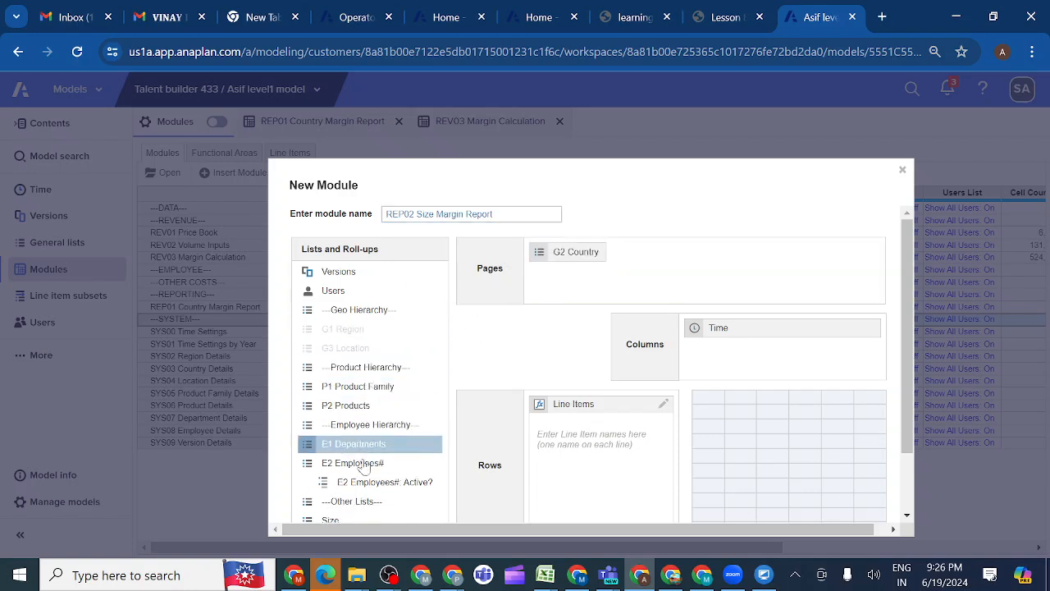
scroll(364, 484, down, 2)
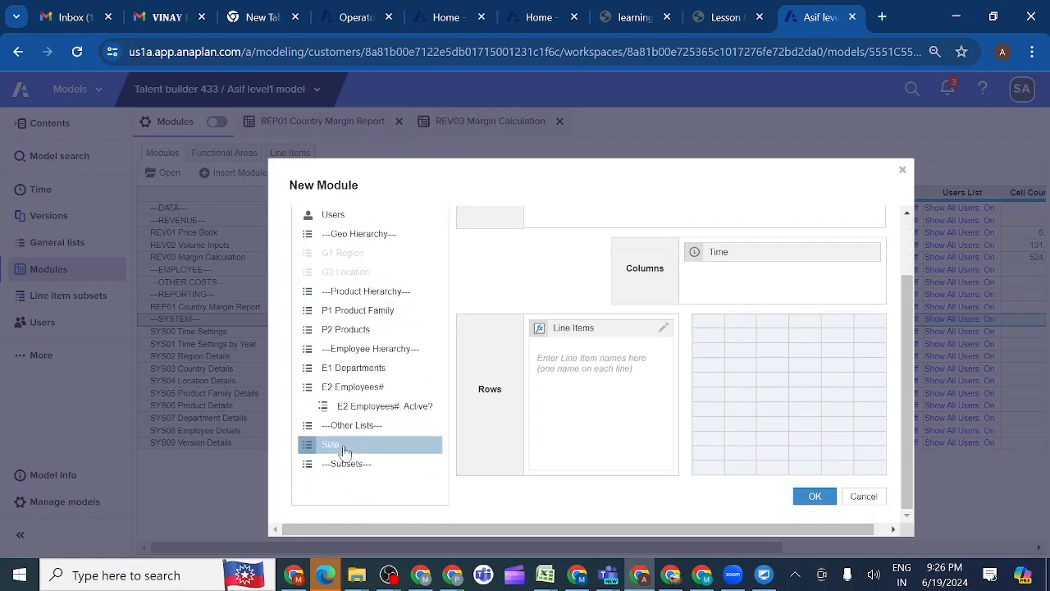
drag(345, 452, 655, 230)
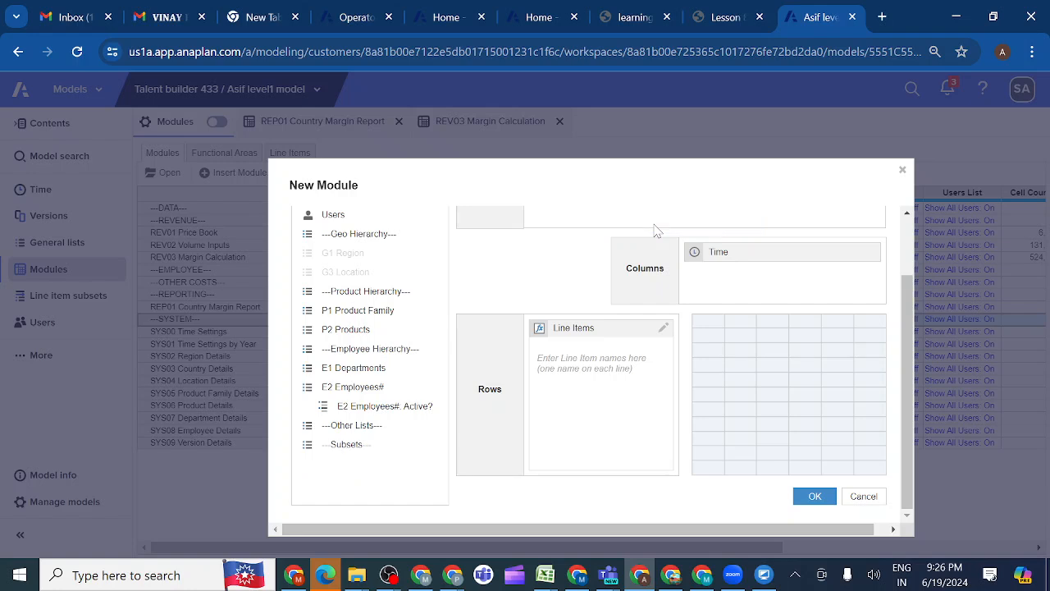
scroll(600, 283, up, 2)
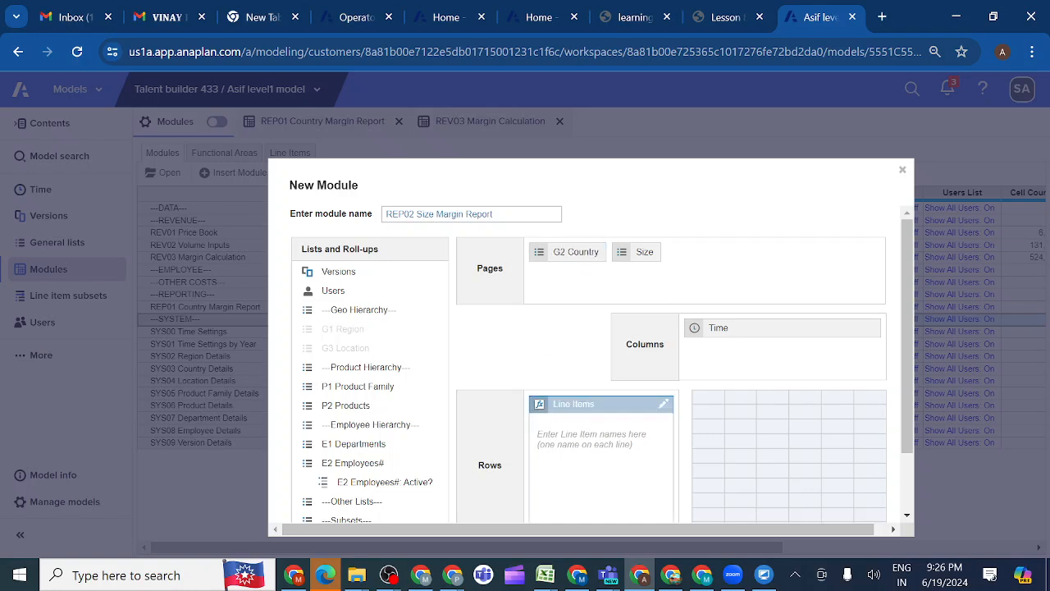
Copy the Revenue line item name from the lesson's table and enter it as the new module's first line item
scroll(681, 468, down, 1)
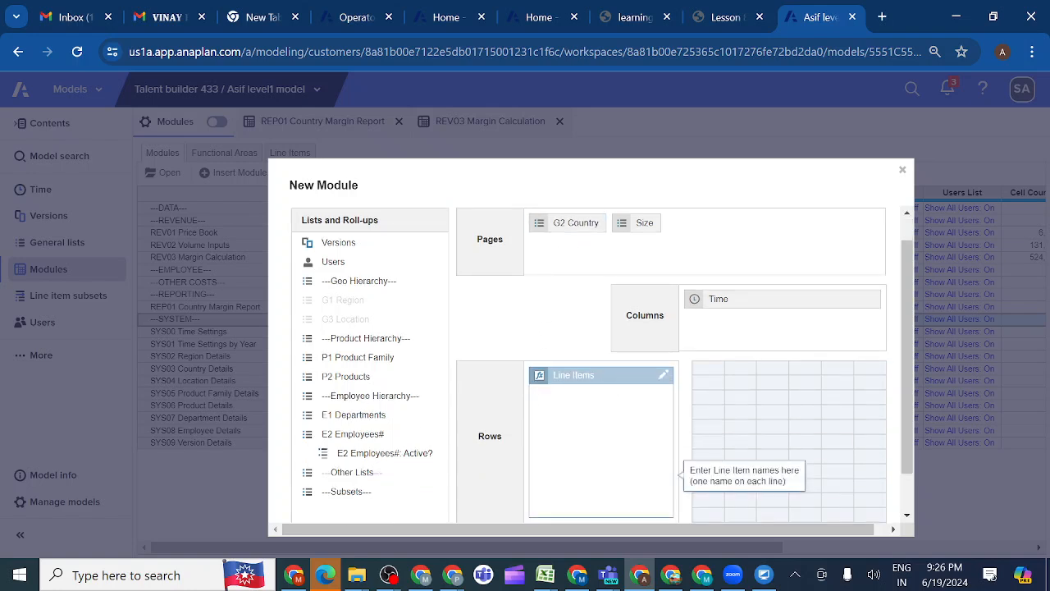
click(645, 383)
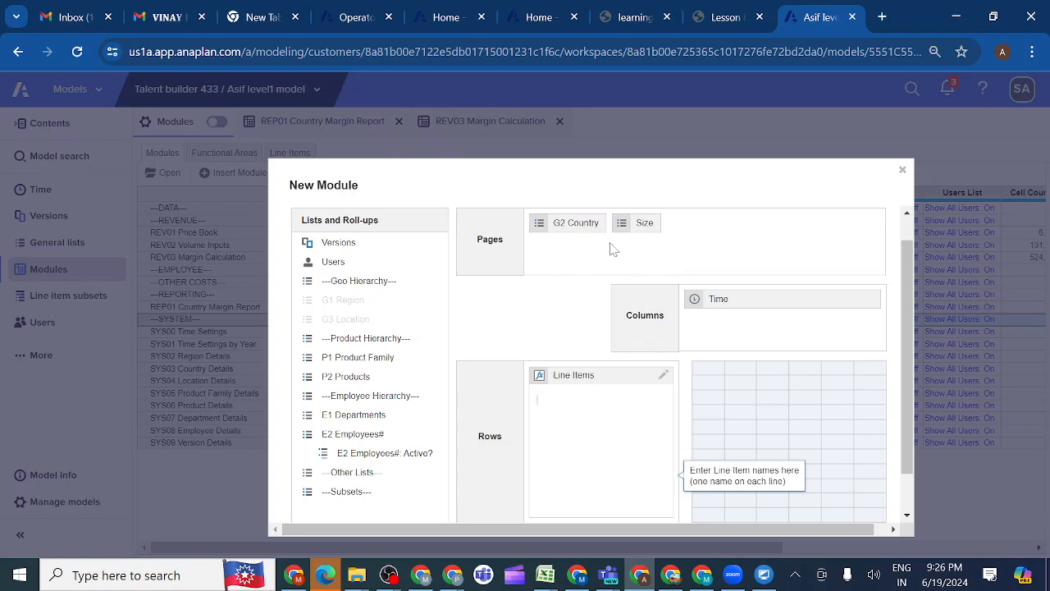
click(724, 20)
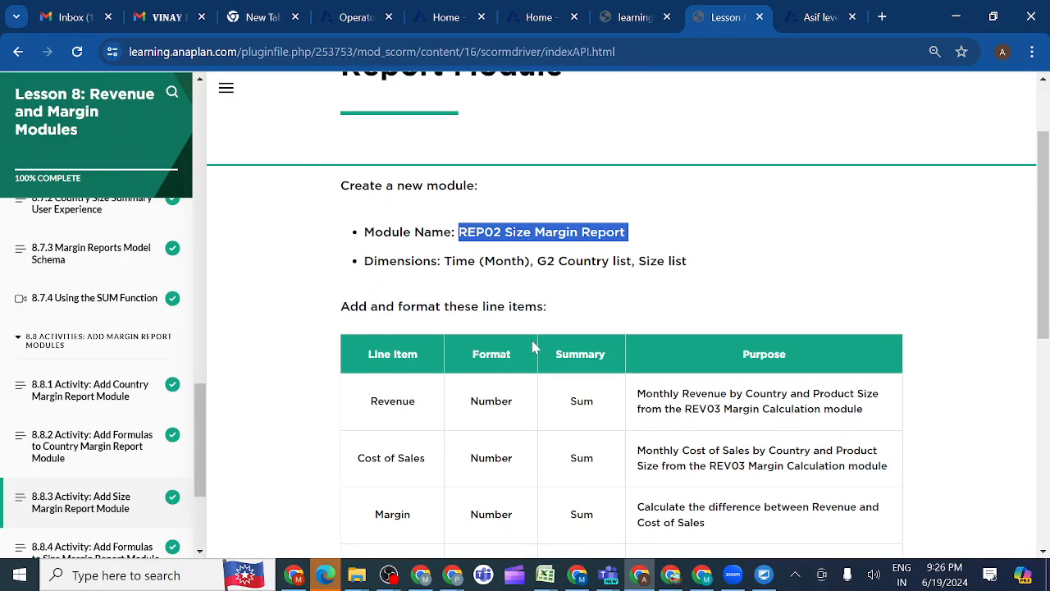
scroll(531, 348, down, 1)
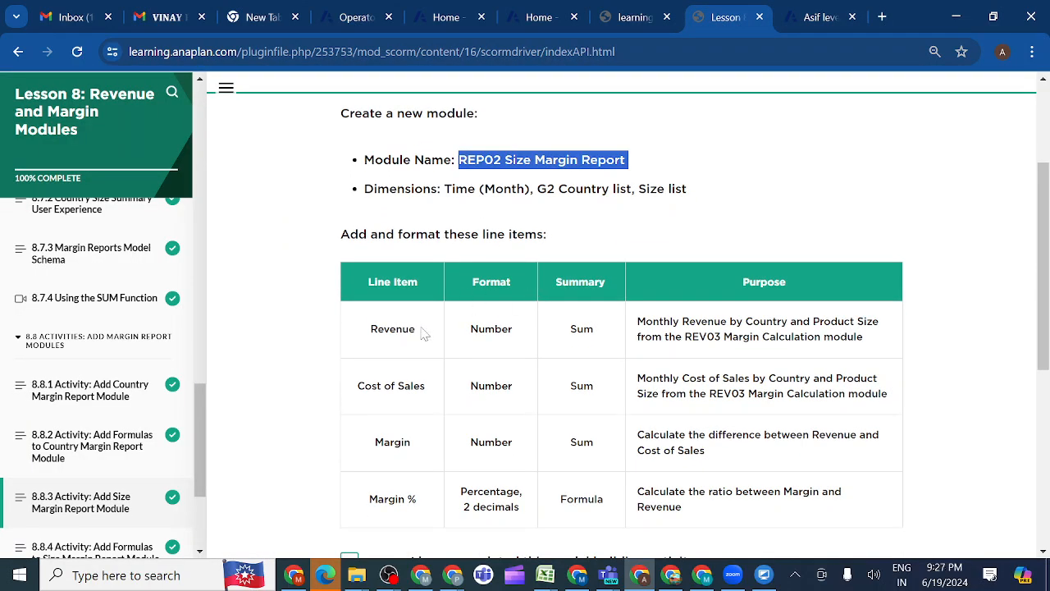
drag(421, 332, 371, 332)
key(ctrl+c)
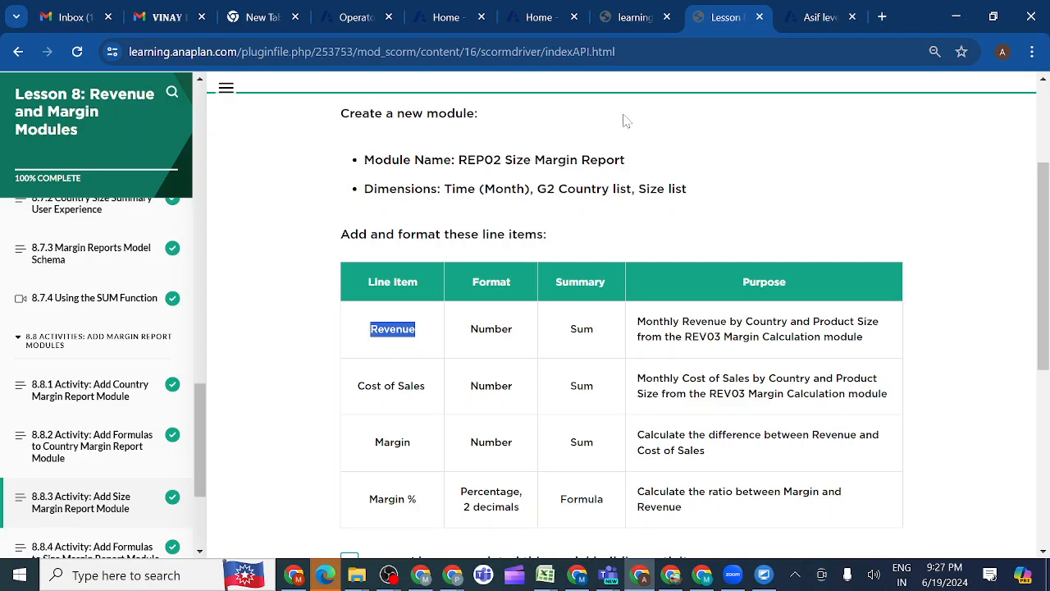
click(804, 23)
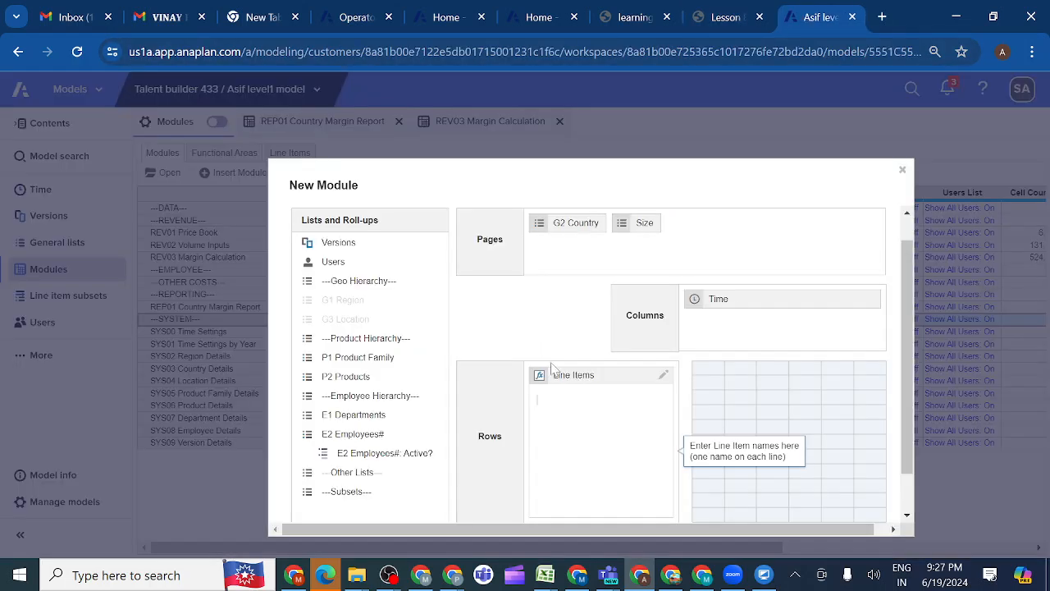
key(ctrl+v)
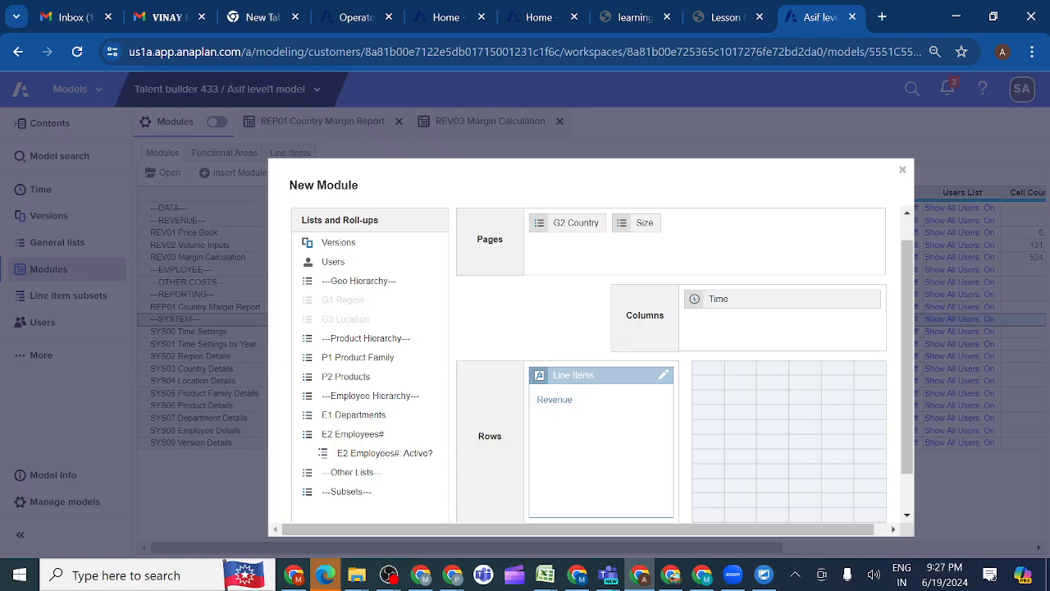
Copy Cost of Sales and Margin from the lesson and add them on separate lines as line items of the new module
click(723, 20)
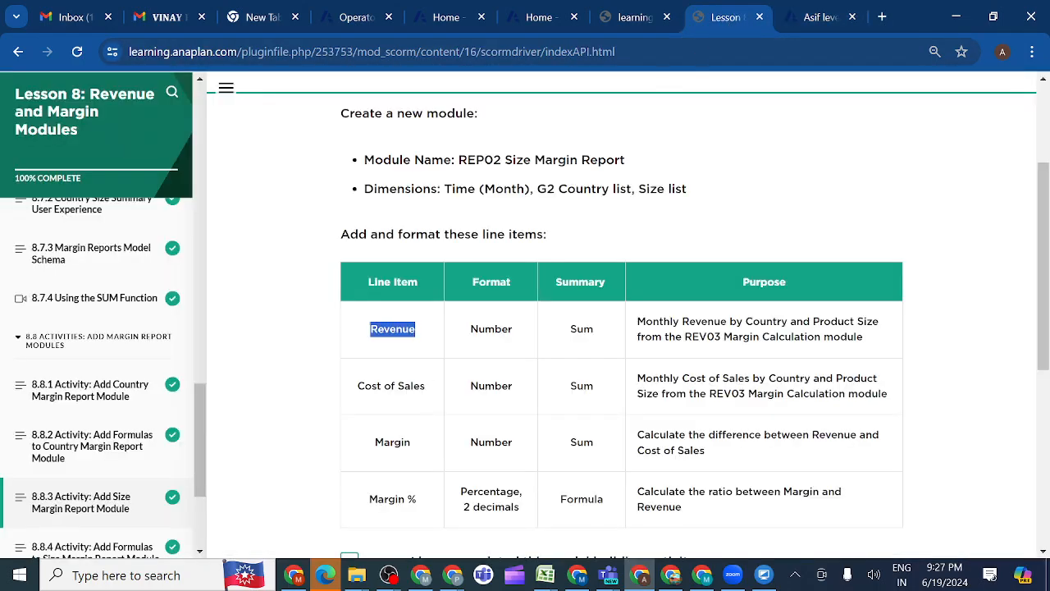
drag(428, 386, 345, 396)
key(ctrl+c)
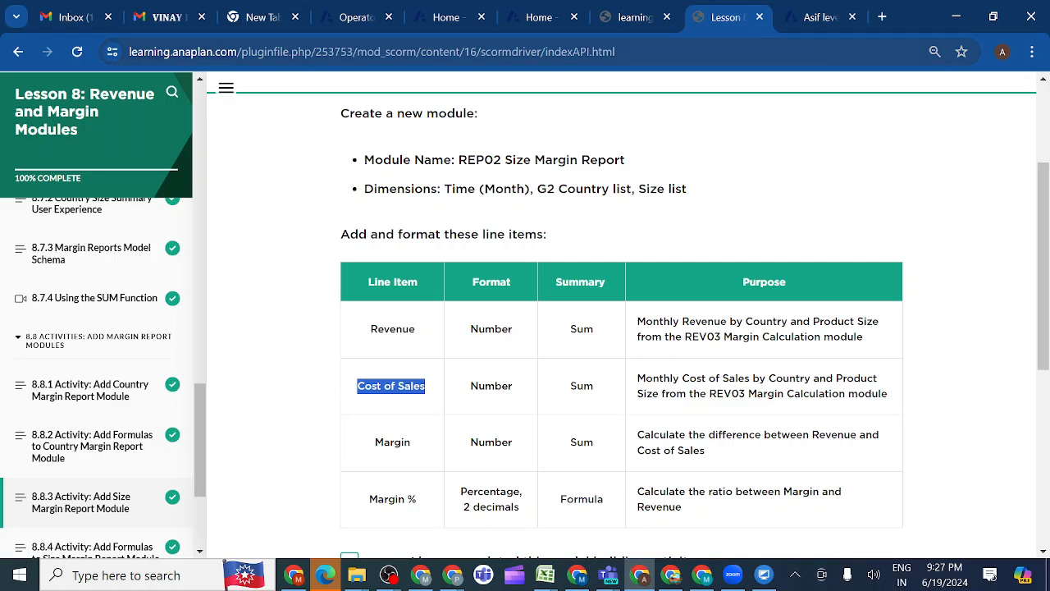
click(817, 18)
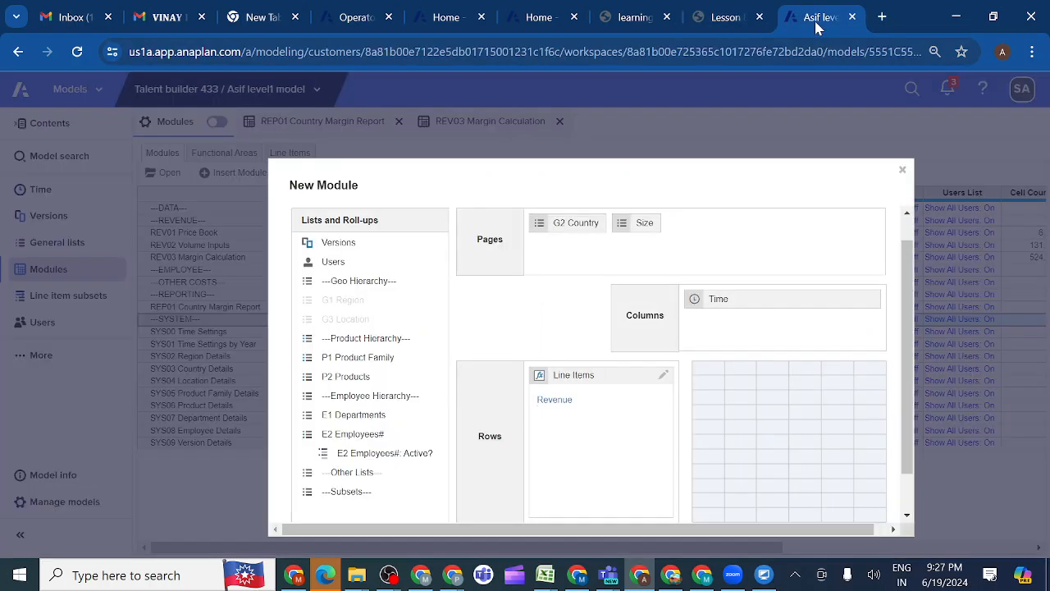
key(ctrl+v)
click(722, 21)
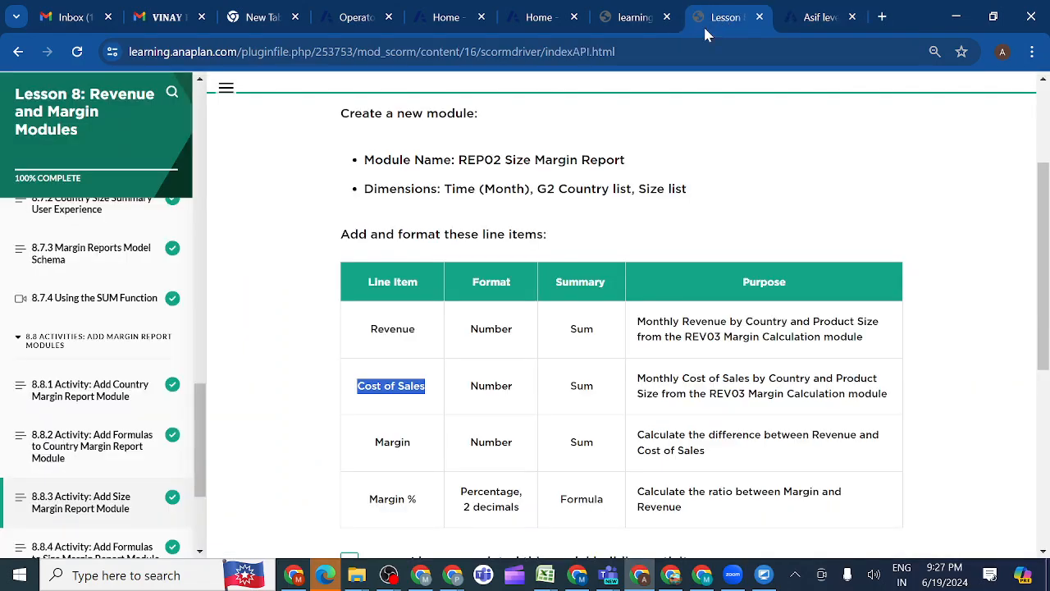
drag(420, 449, 371, 449)
key(ctrl+c)
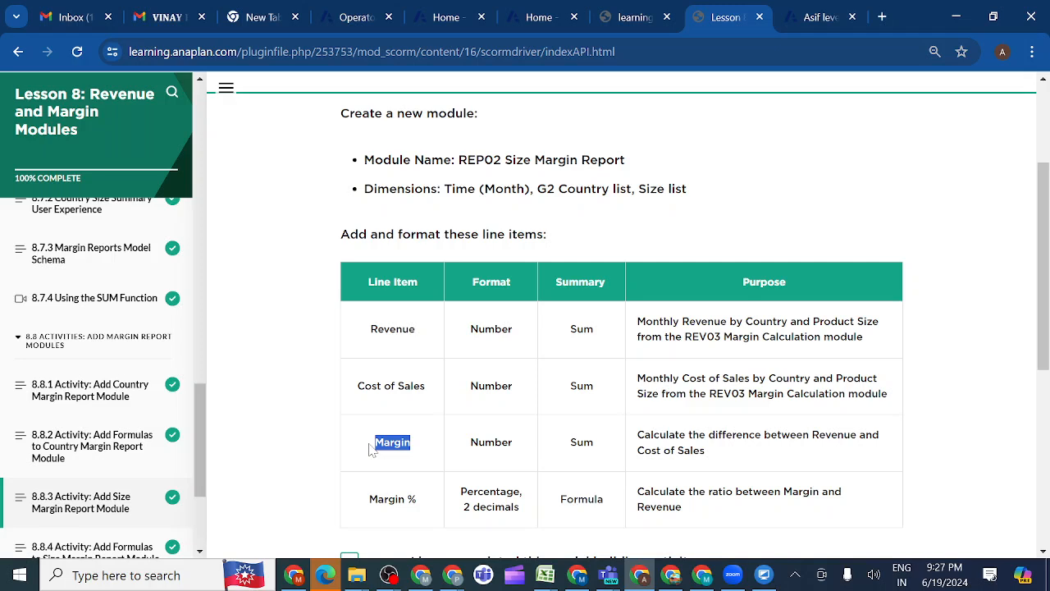
click(812, 18)
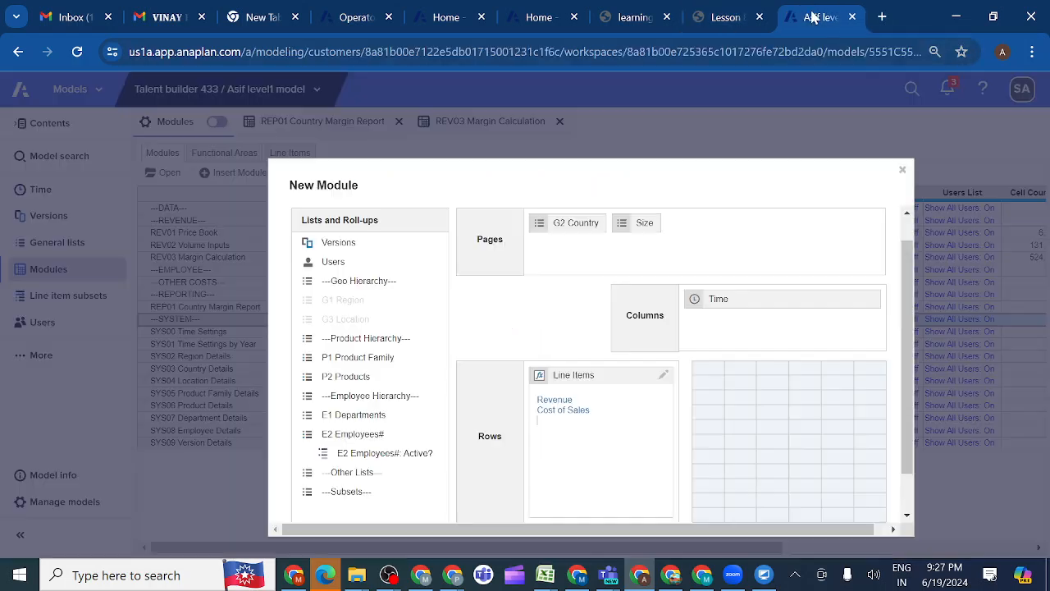
key(ctrl+v)
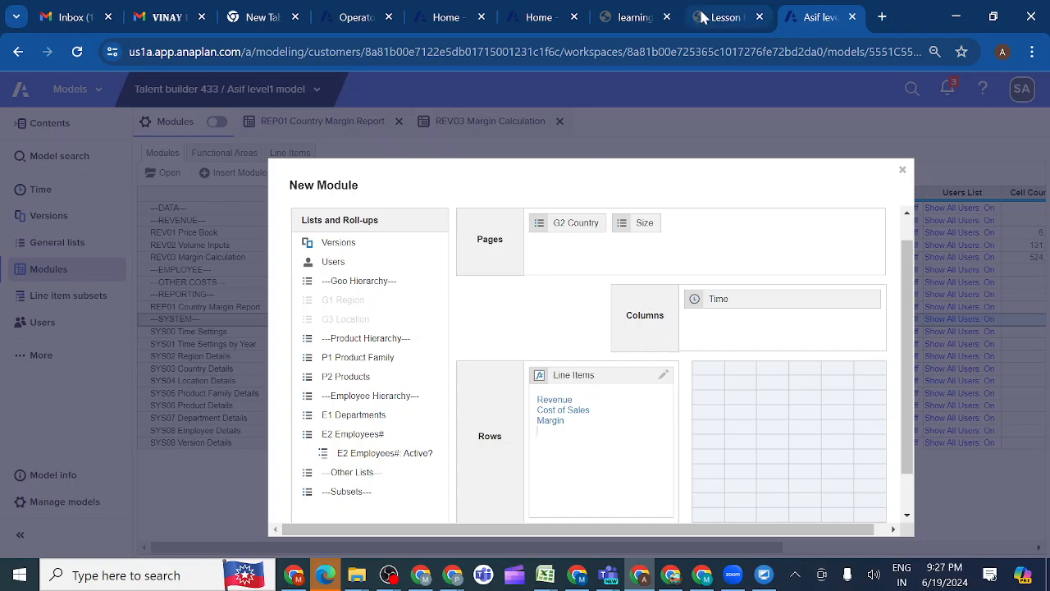
Copy Margin % from the lesson as the fourth line item and create the REP02 Size Margin Report module
click(726, 21)
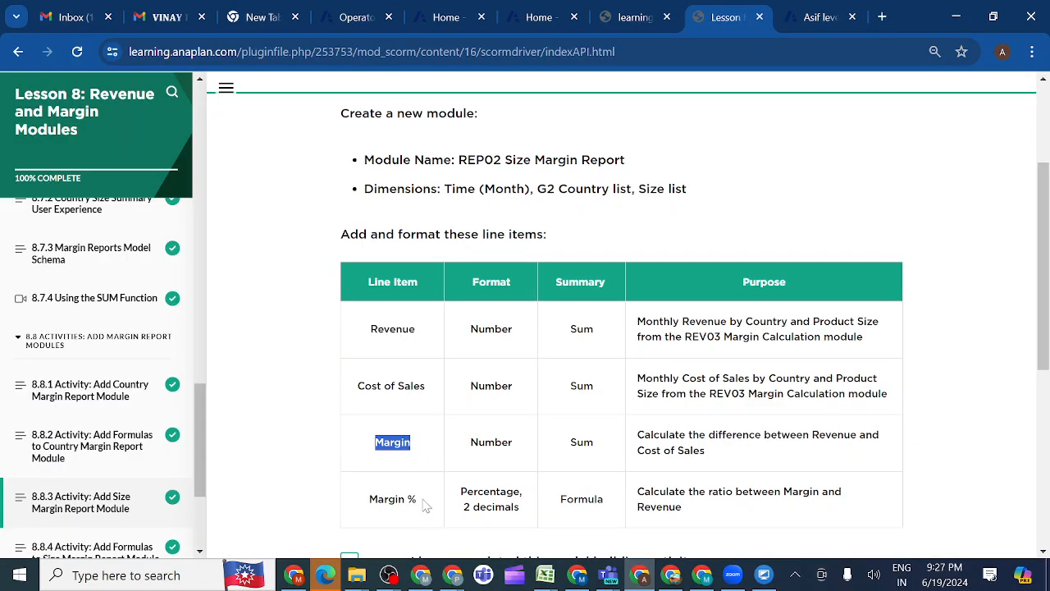
drag(422, 502, 366, 504)
key(ctrl+c)
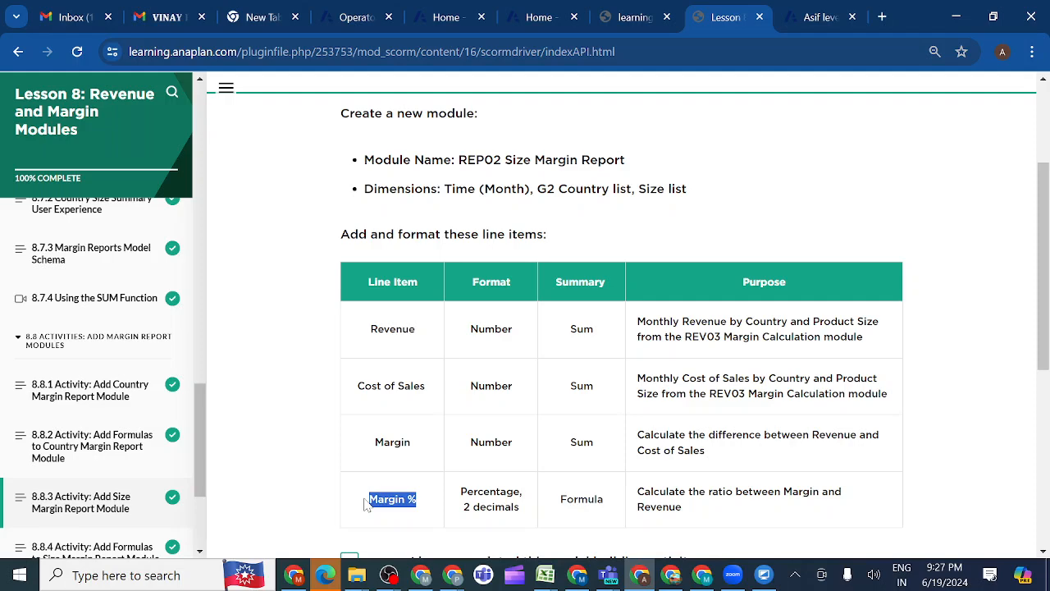
click(807, 20)
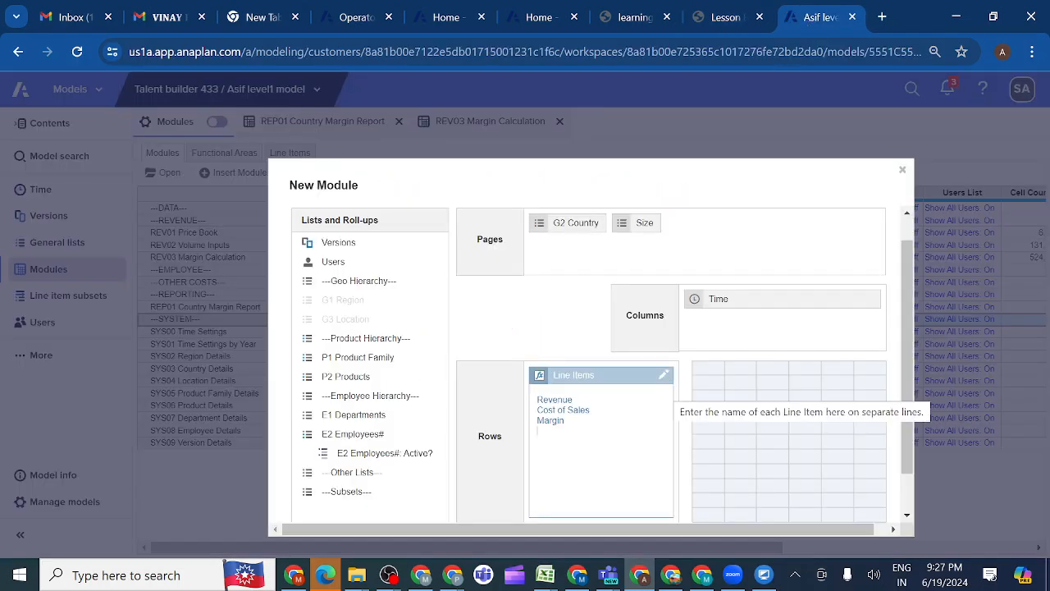
key(ctrl+v)
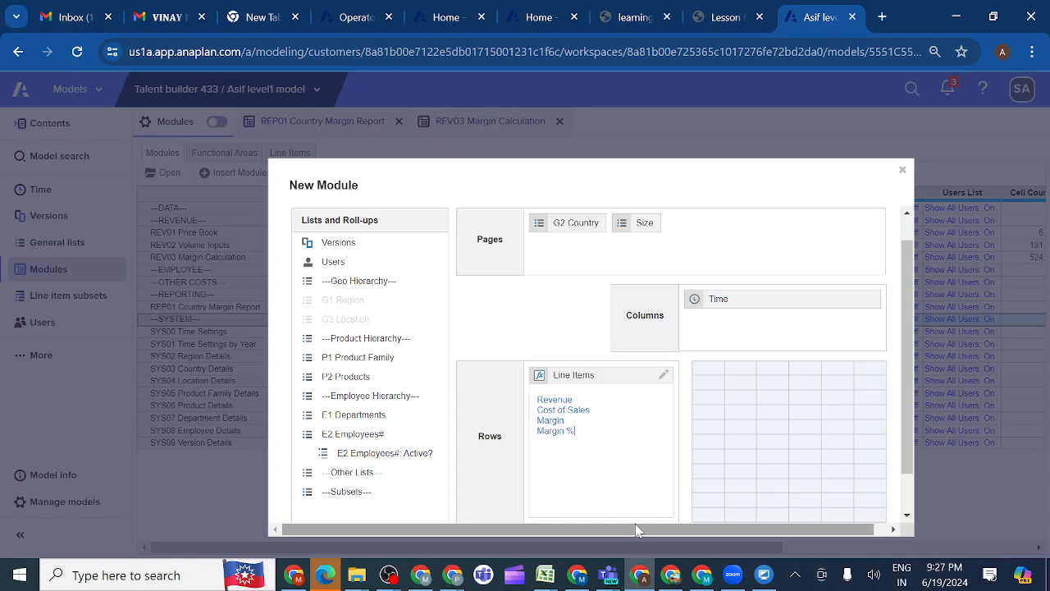
scroll(790, 495, down, 2)
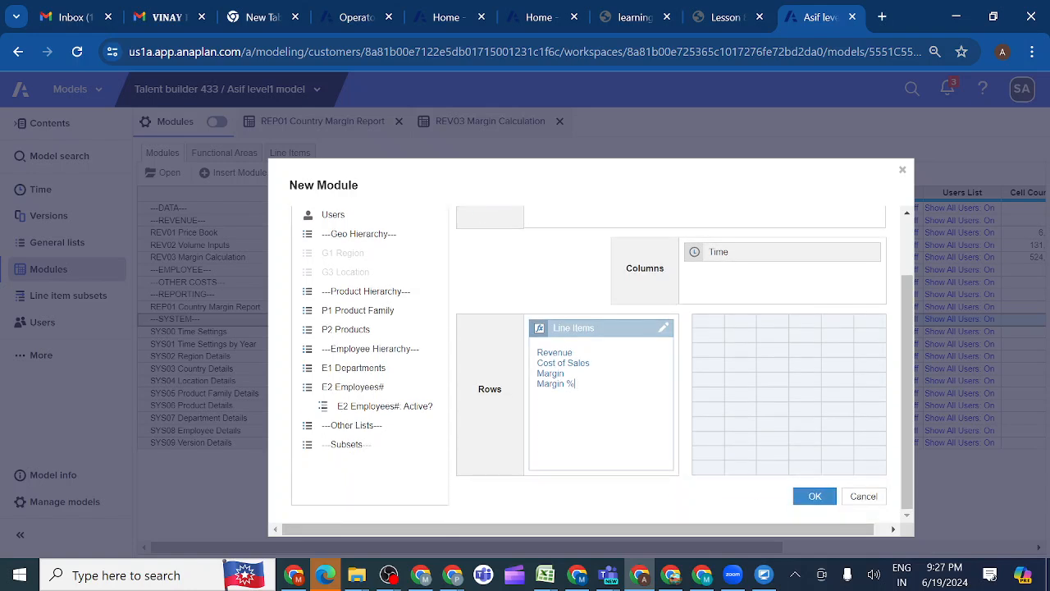
click(813, 498)
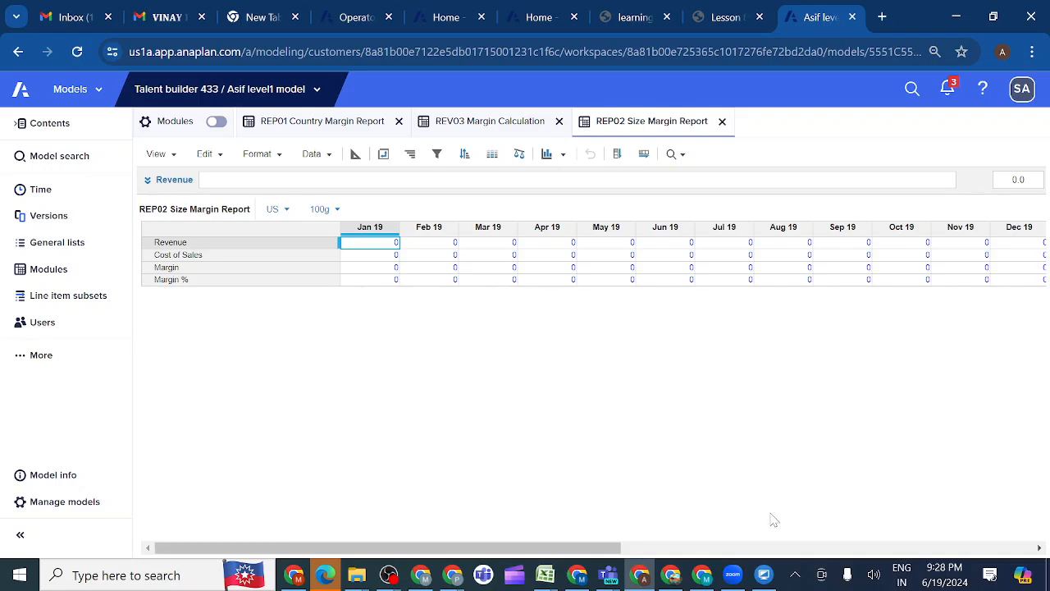
Check the lesson's line item specification and set the Margin % summary method to Formula in the REP01 Country Margin Report blueprint
click(723, 20)
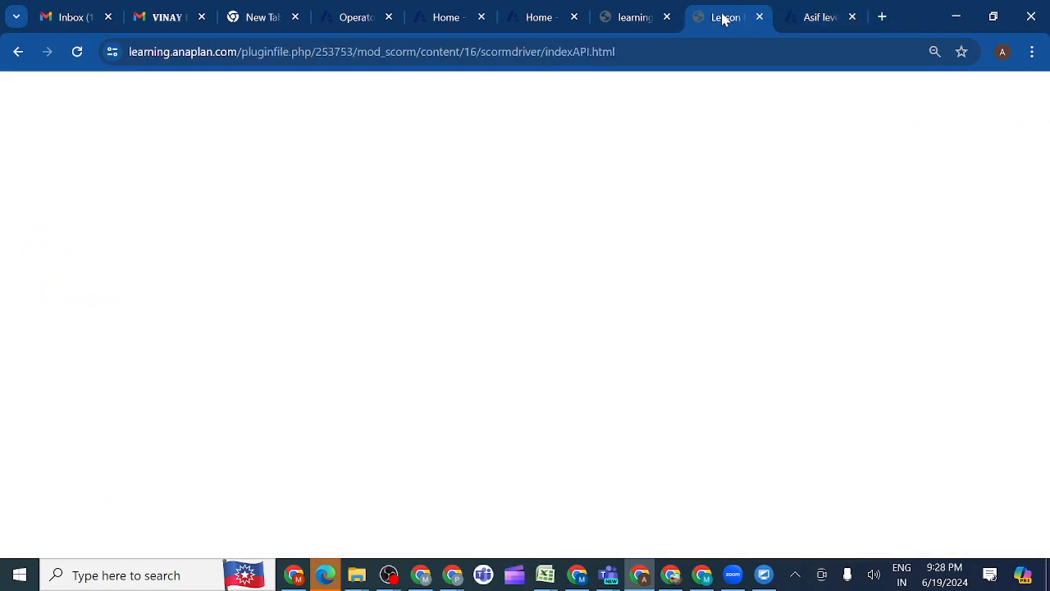
scroll(598, 394, down, 3)
scroll(598, 394, up, 3)
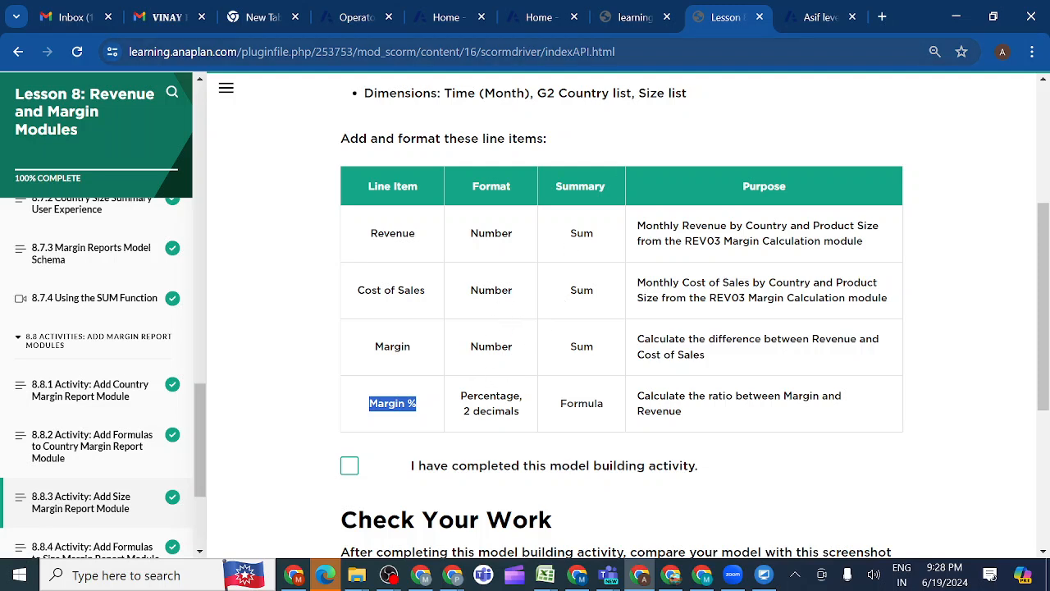
click(804, 23)
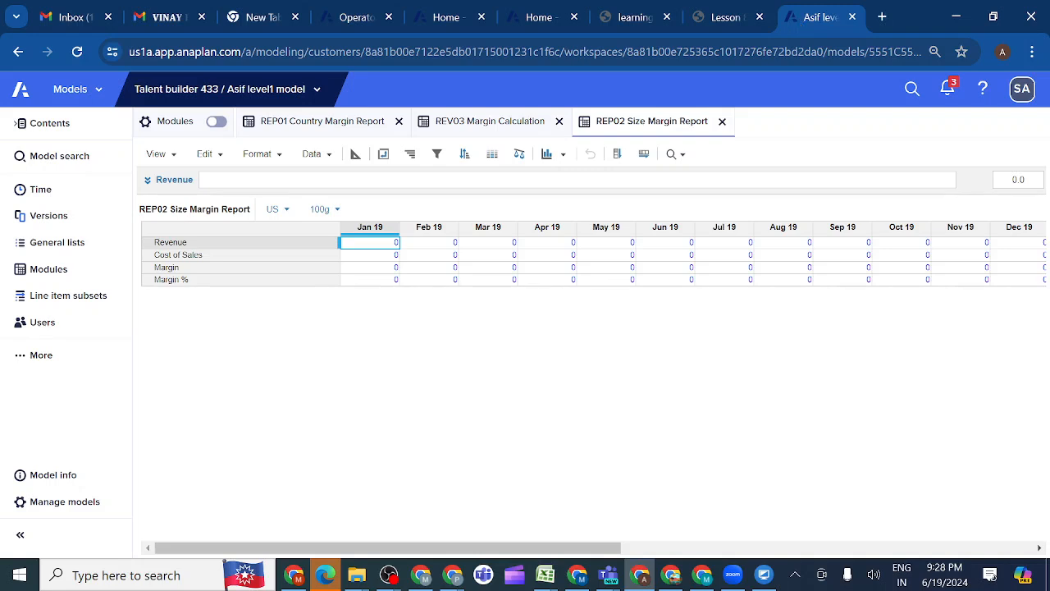
click(341, 125)
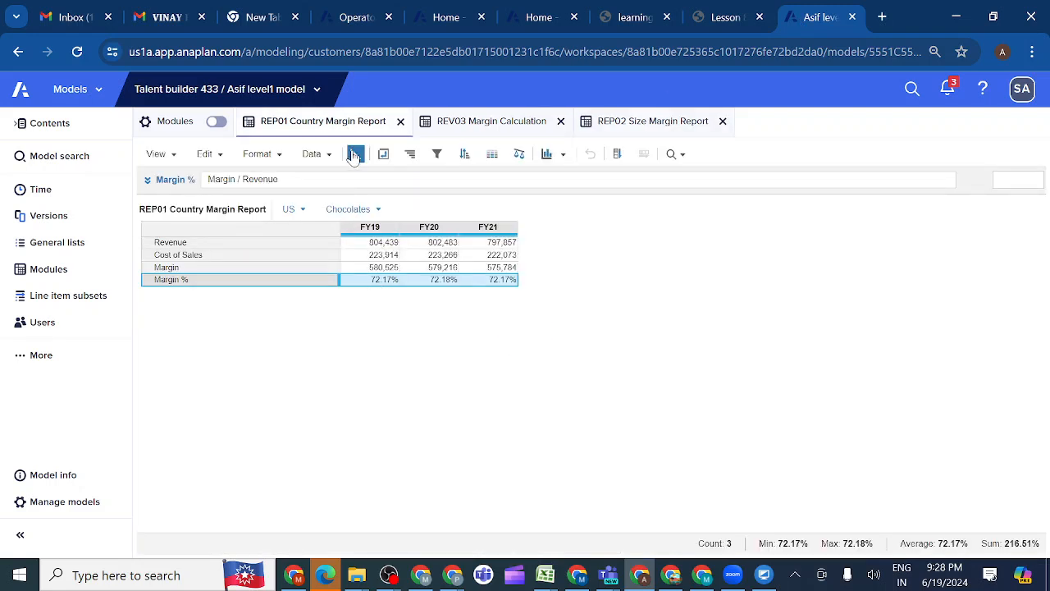
click(355, 156)
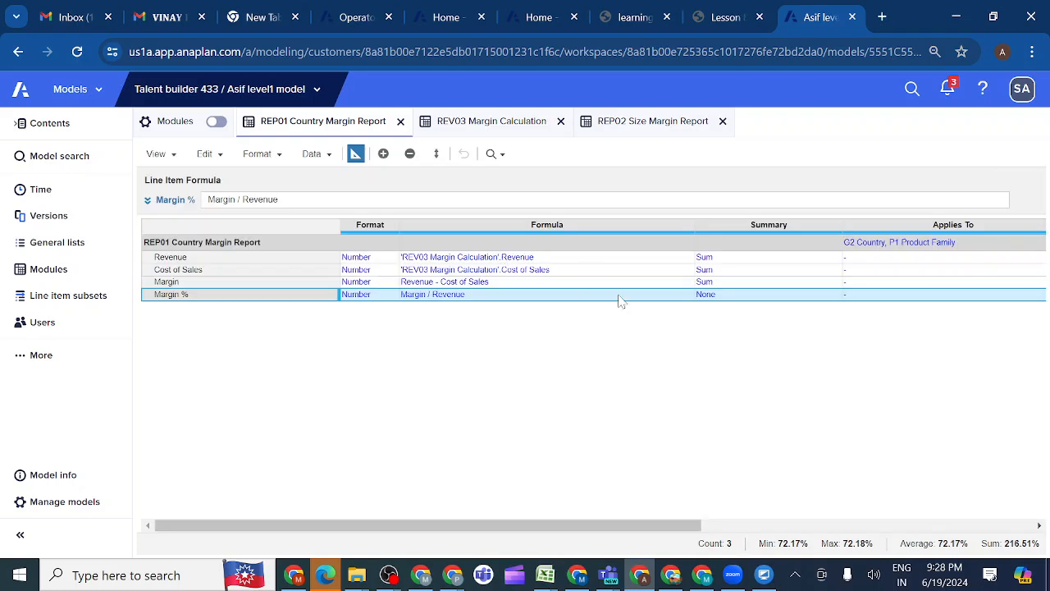
click(736, 299)
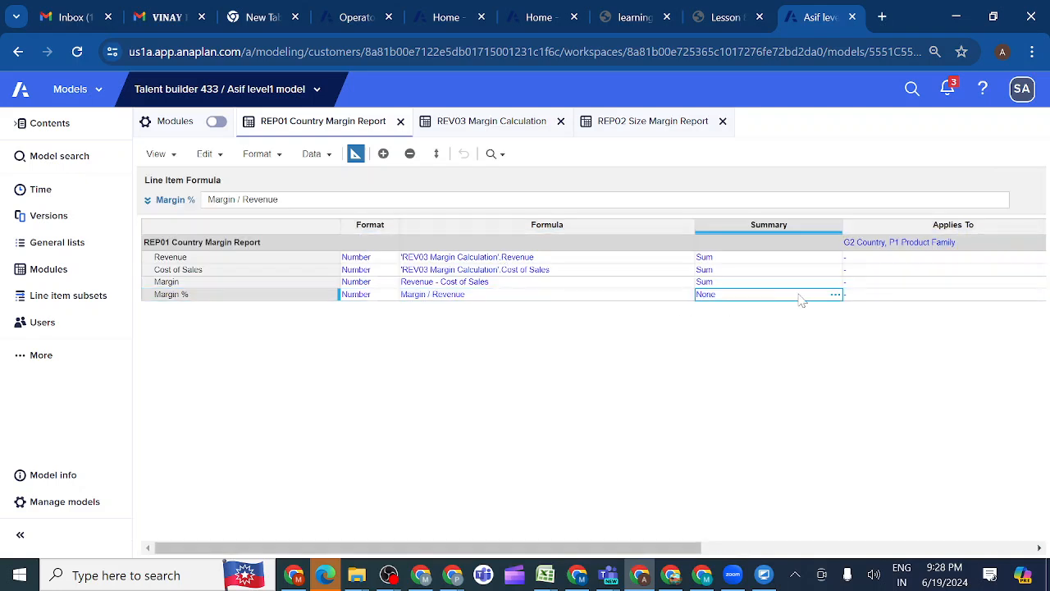
click(835, 296)
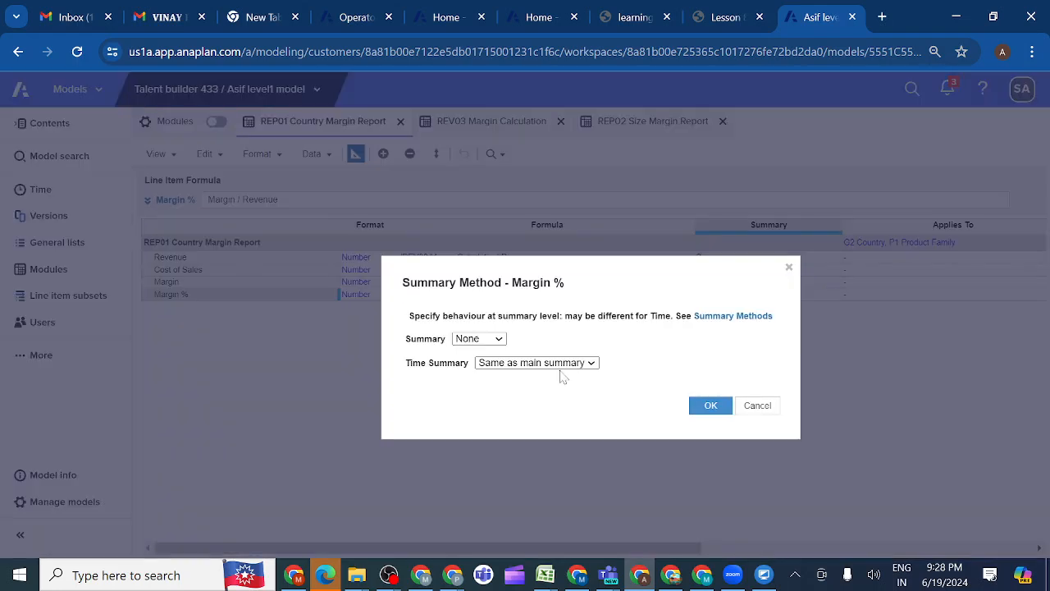
click(499, 343)
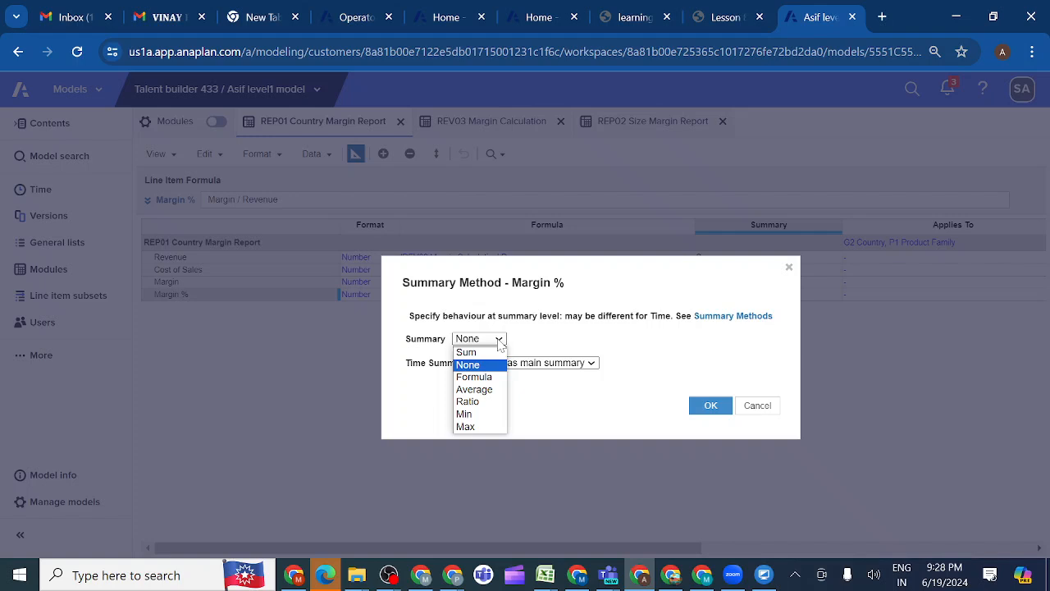
click(481, 387)
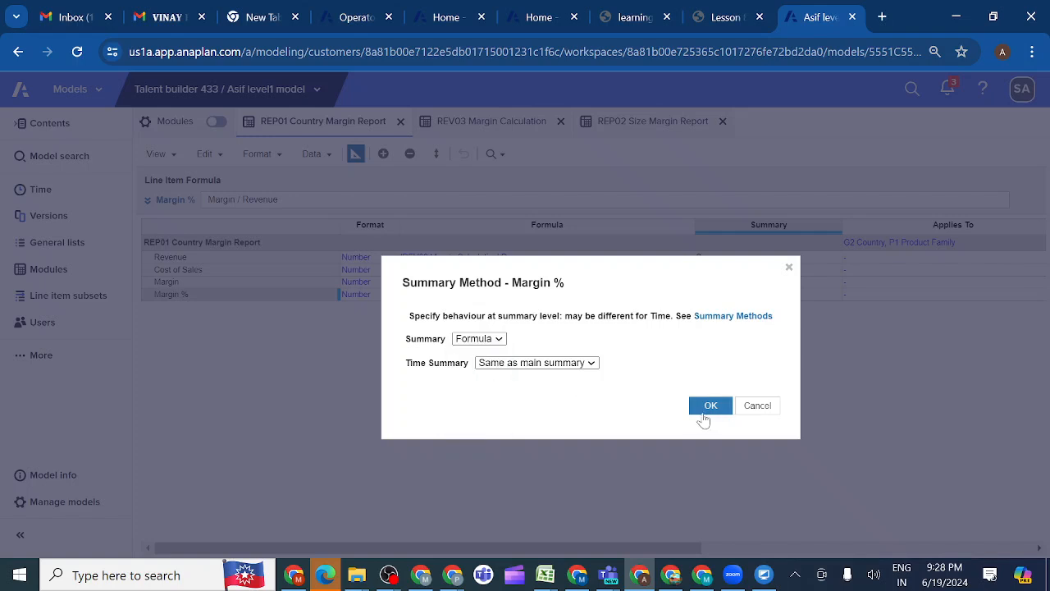
click(711, 406)
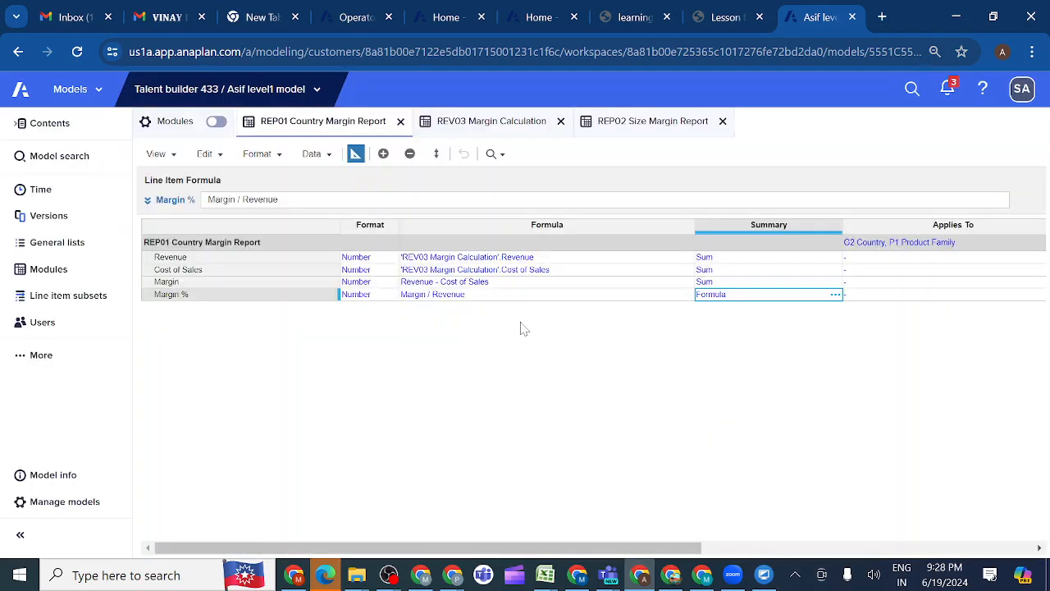
click(226, 297)
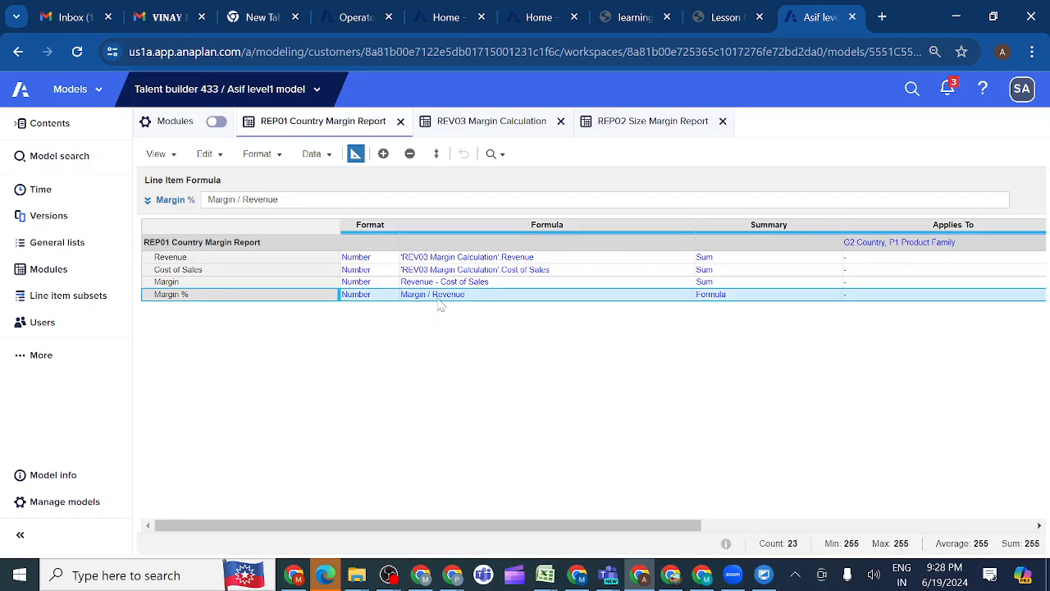
Open REP02 Size Margin Report in blueprint view and check the required line item formats and summaries in the lesson
click(636, 124)
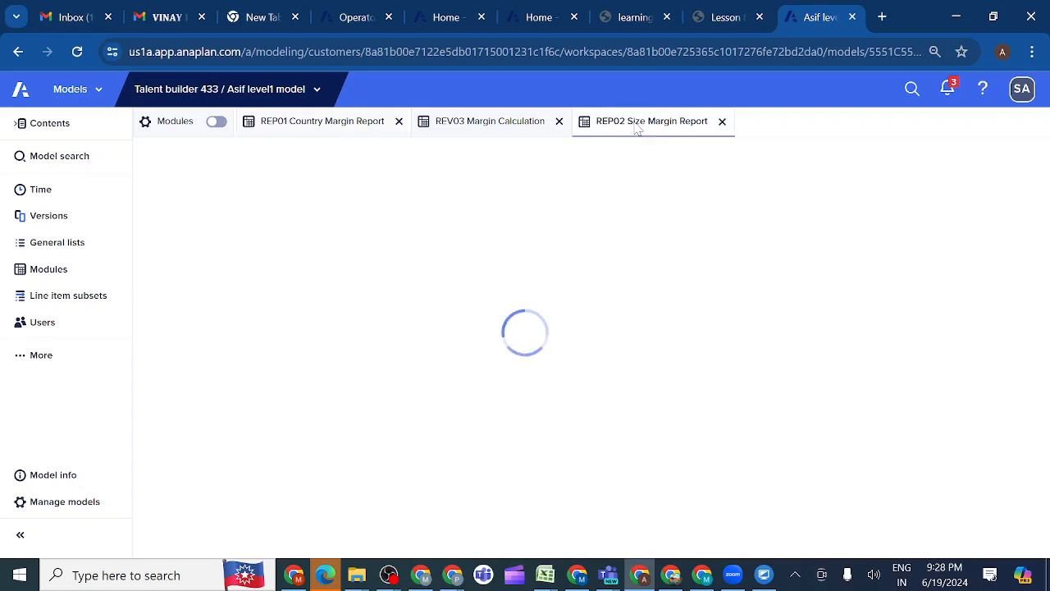
click(356, 152)
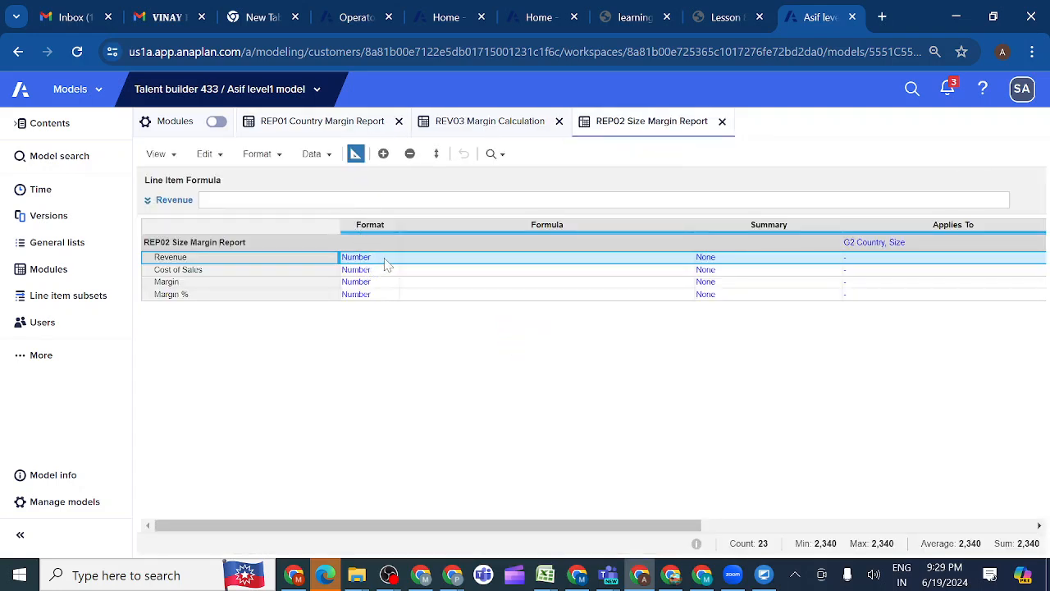
click(718, 18)
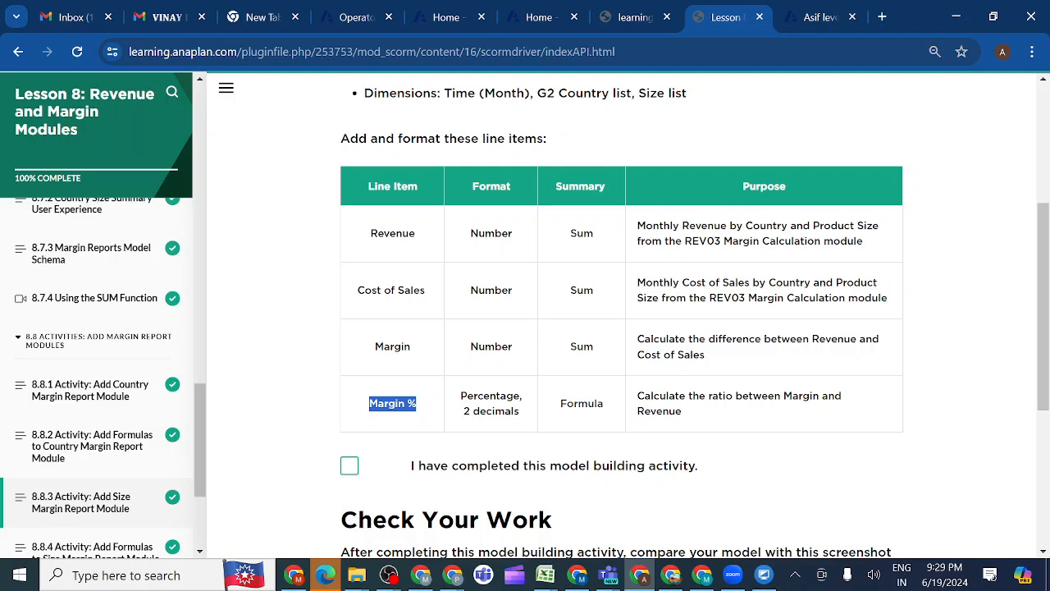
click(815, 18)
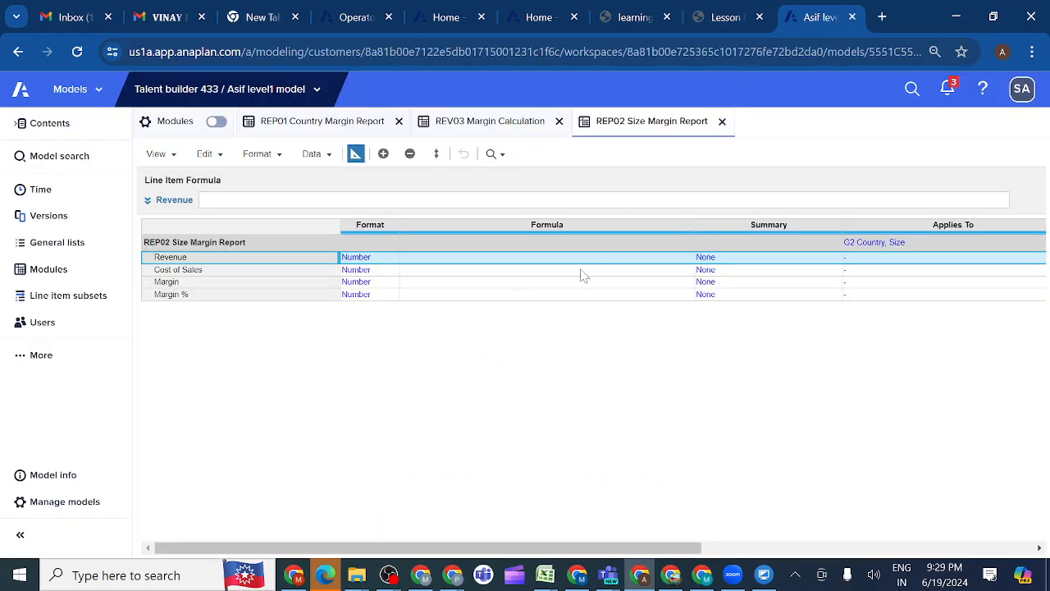
Format the Margin % line item as a number with percentage units and 2 decimal places
click(376, 297)
click(392, 295)
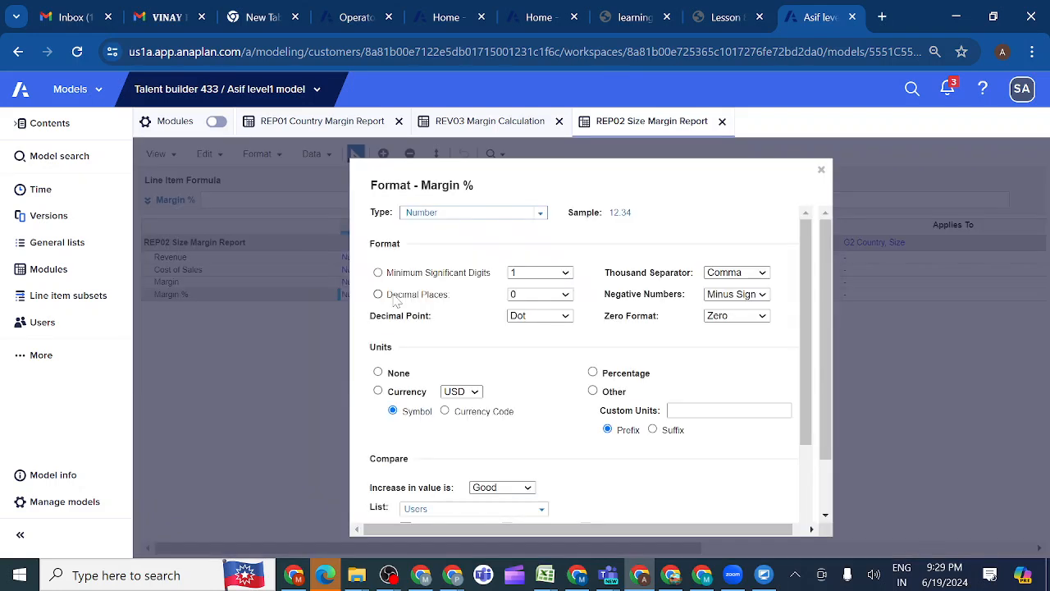
click(540, 214)
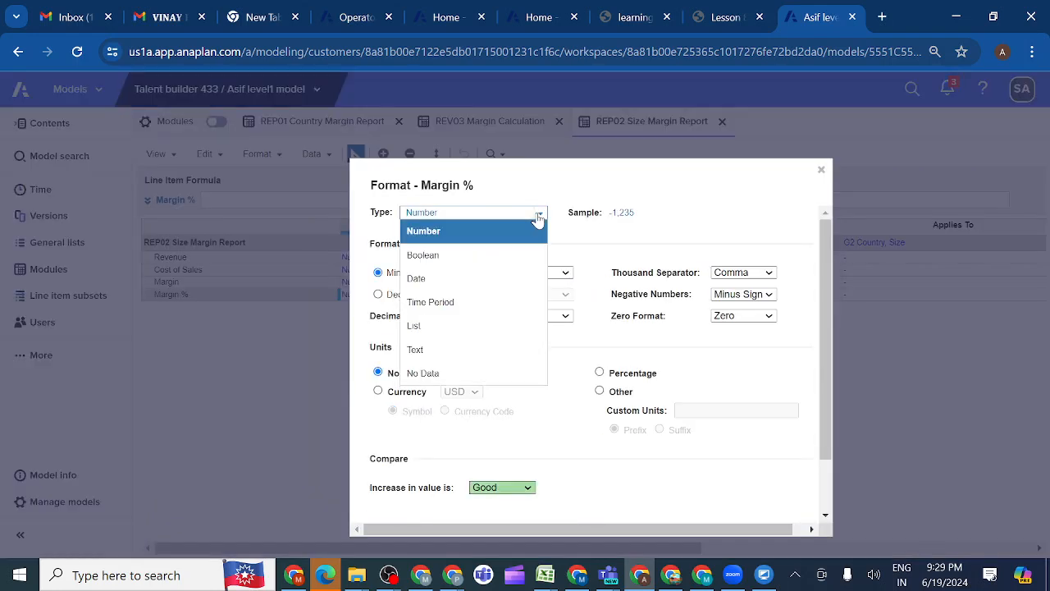
click(571, 373)
click(600, 373)
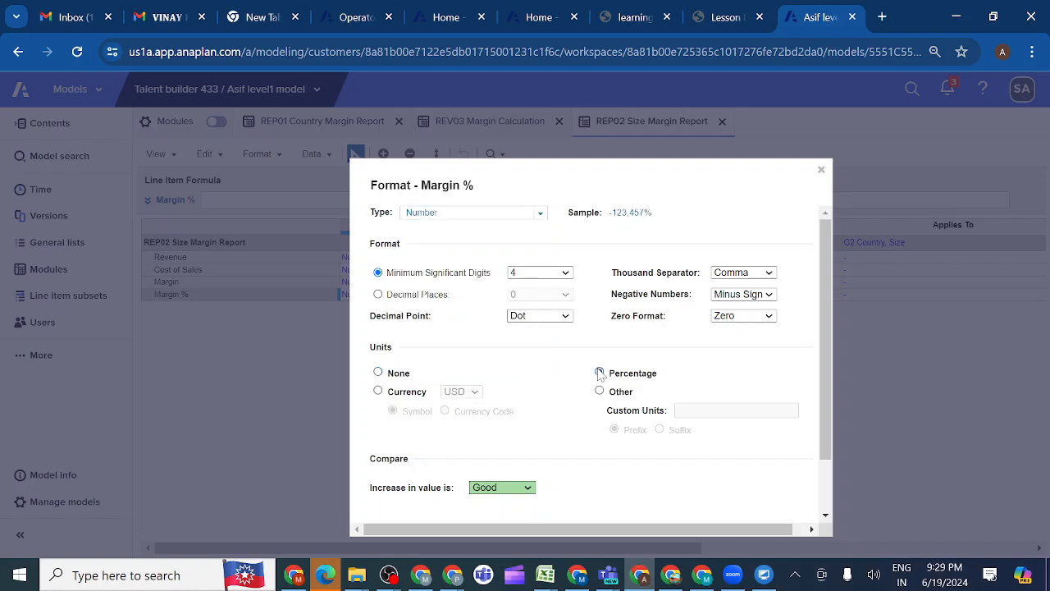
click(378, 296)
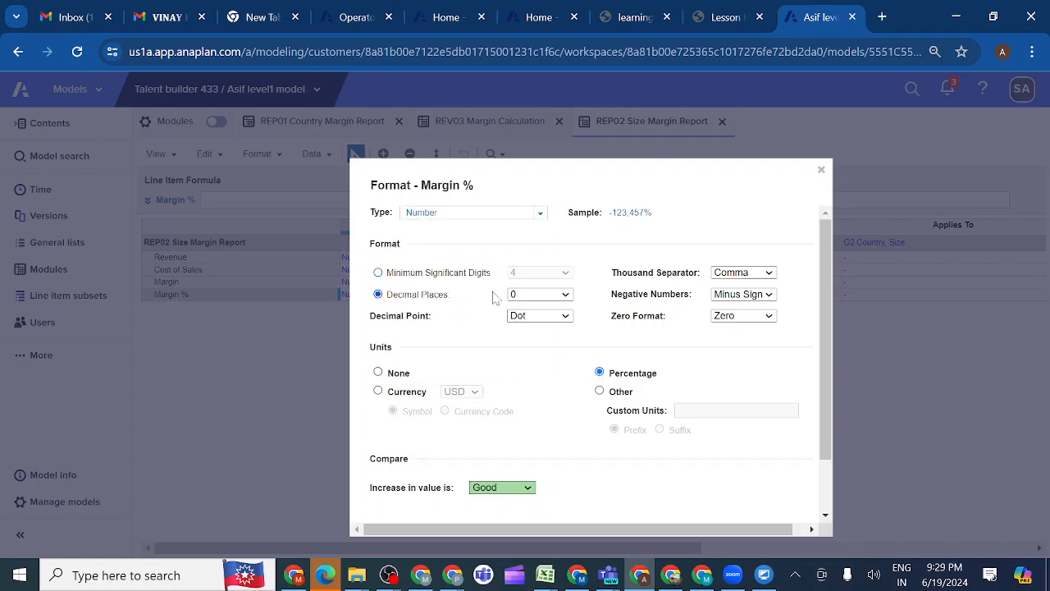
click(567, 295)
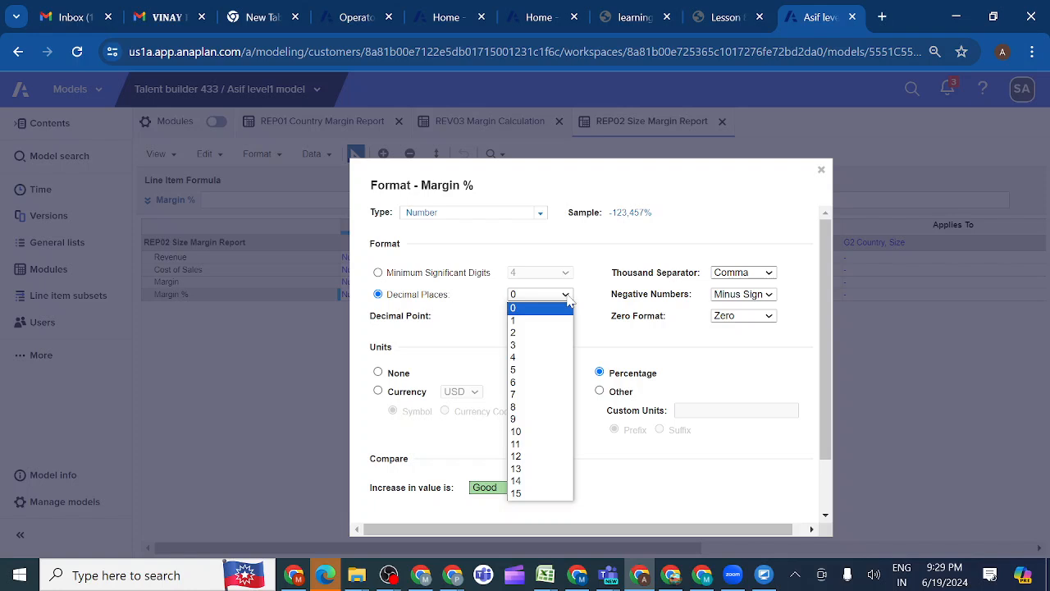
click(523, 333)
scroll(558, 342, down, 2)
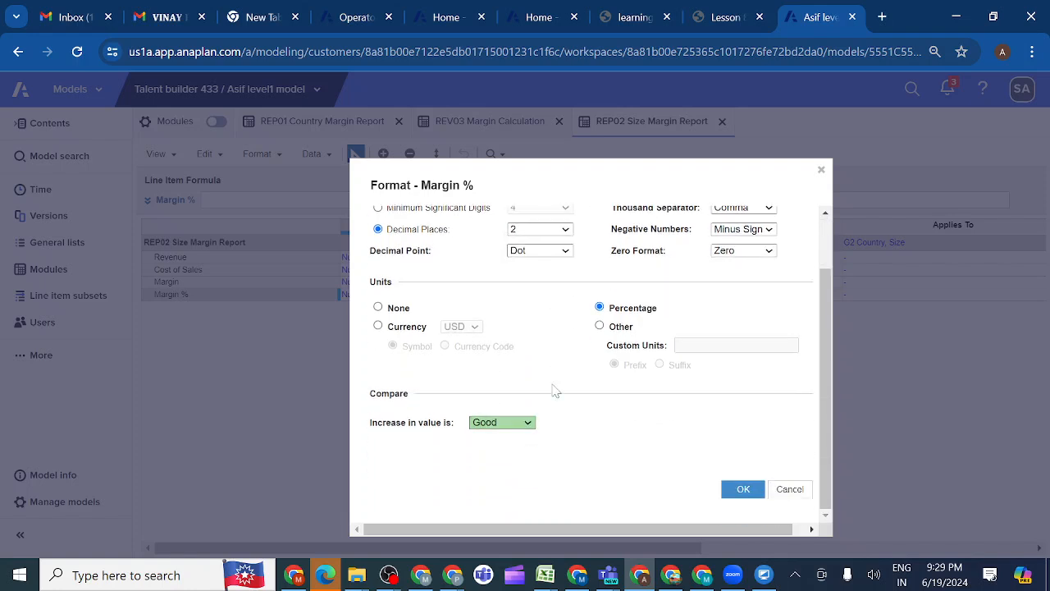
click(737, 493)
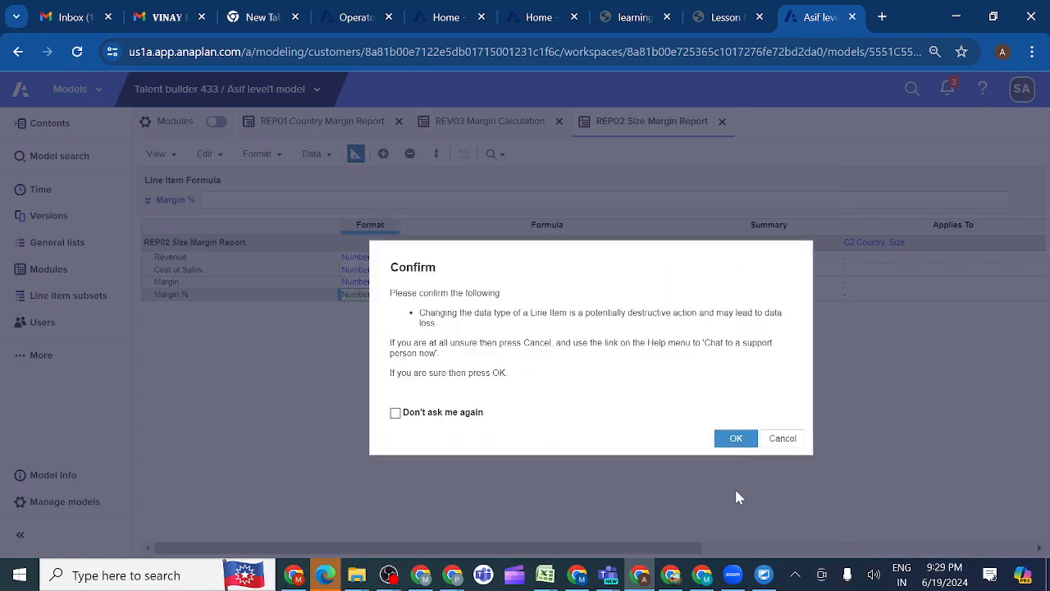
click(736, 439)
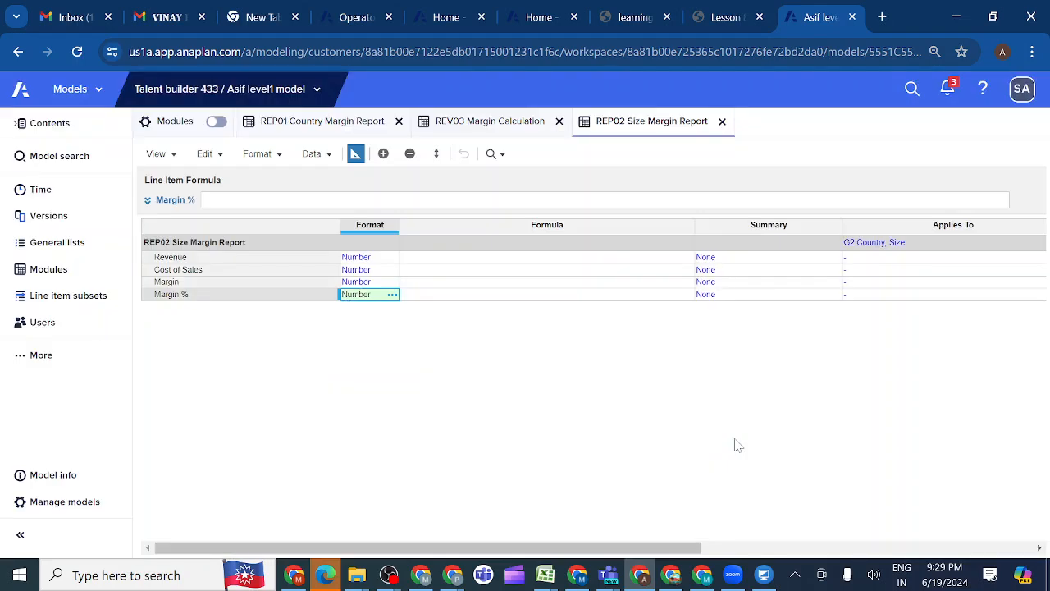
Set the Revenue line item's summary method to Sum
click(729, 261)
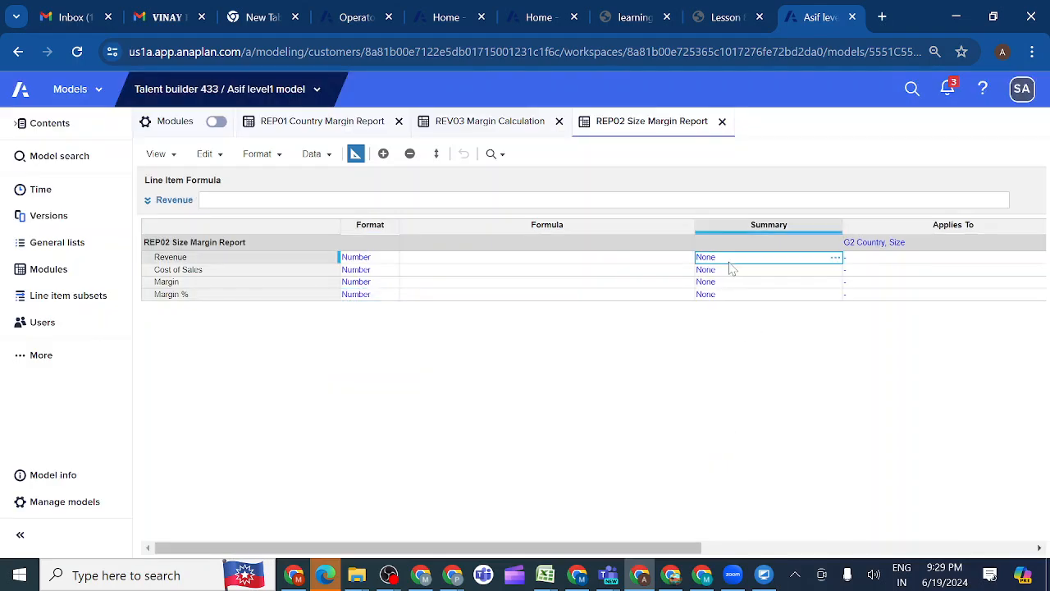
click(836, 258)
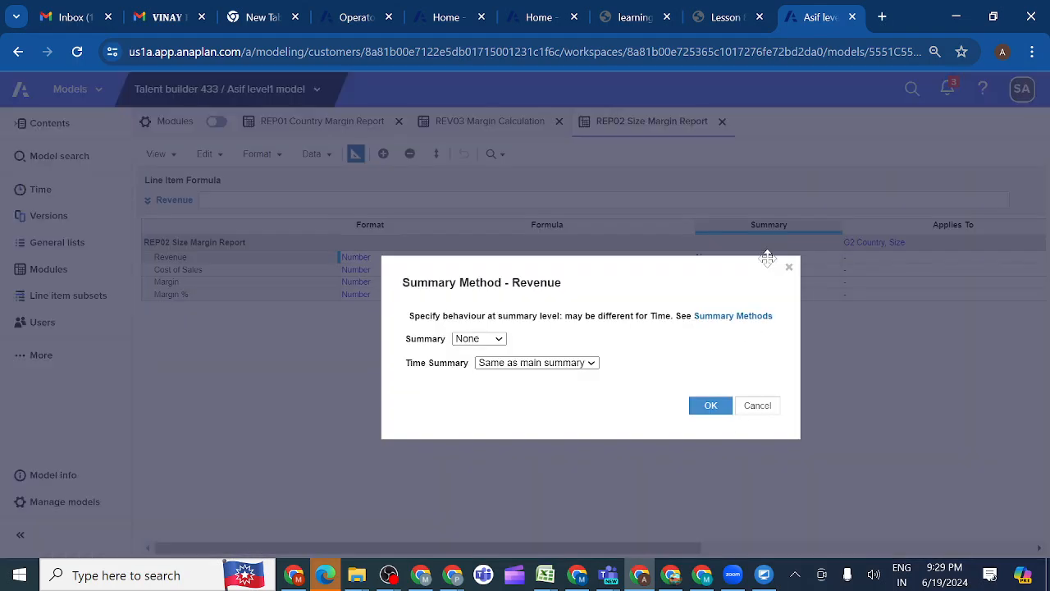
click(498, 339)
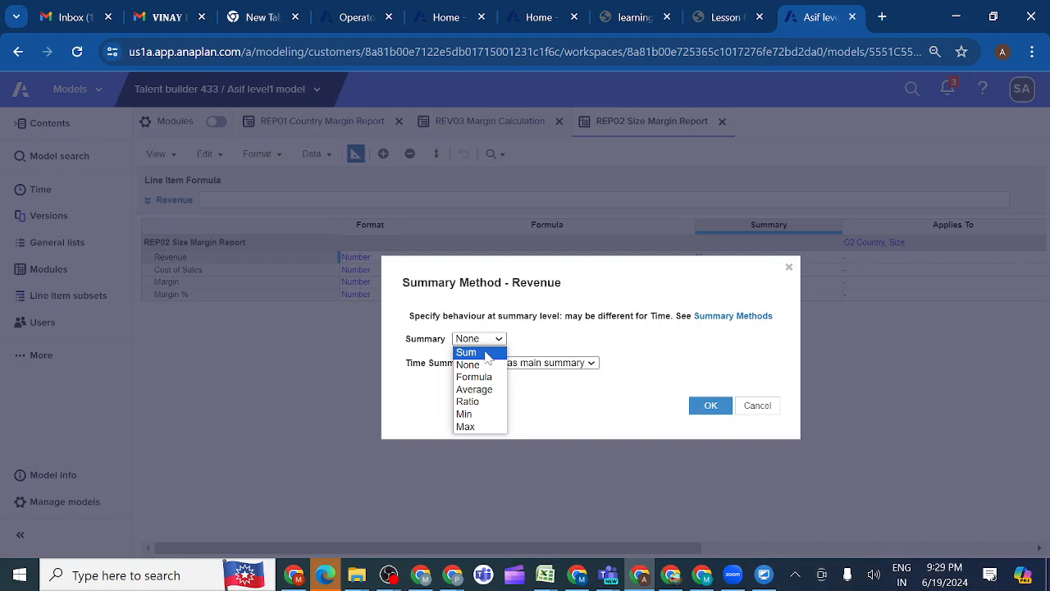
click(491, 353)
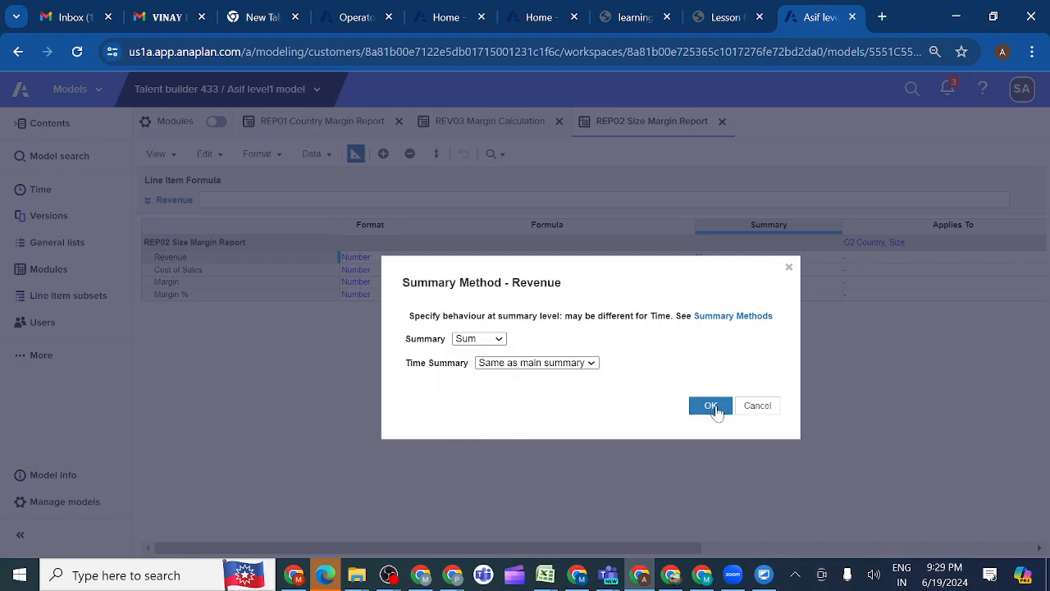
click(718, 407)
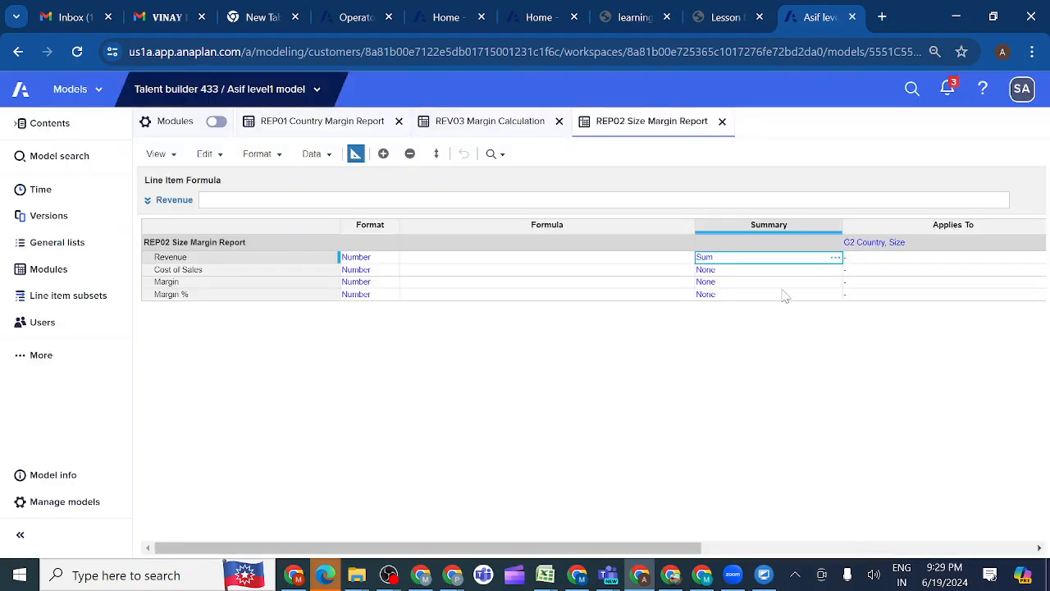
Copy Revenue's Sum summary method to the Cost of Sales and Margin line items
key(ctrl+c)
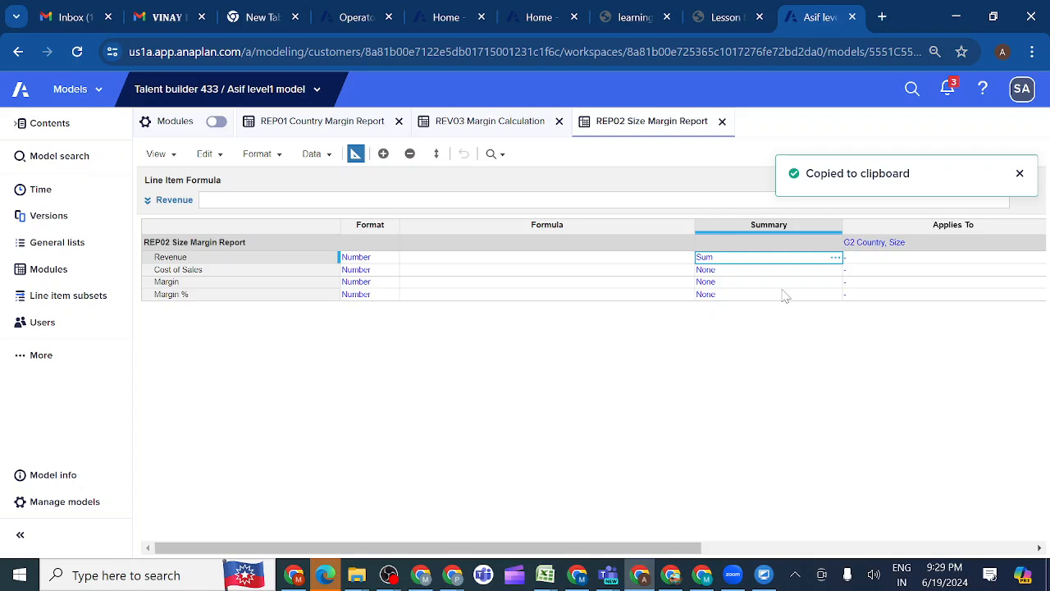
key(shift+Down)
key(shift+Down)
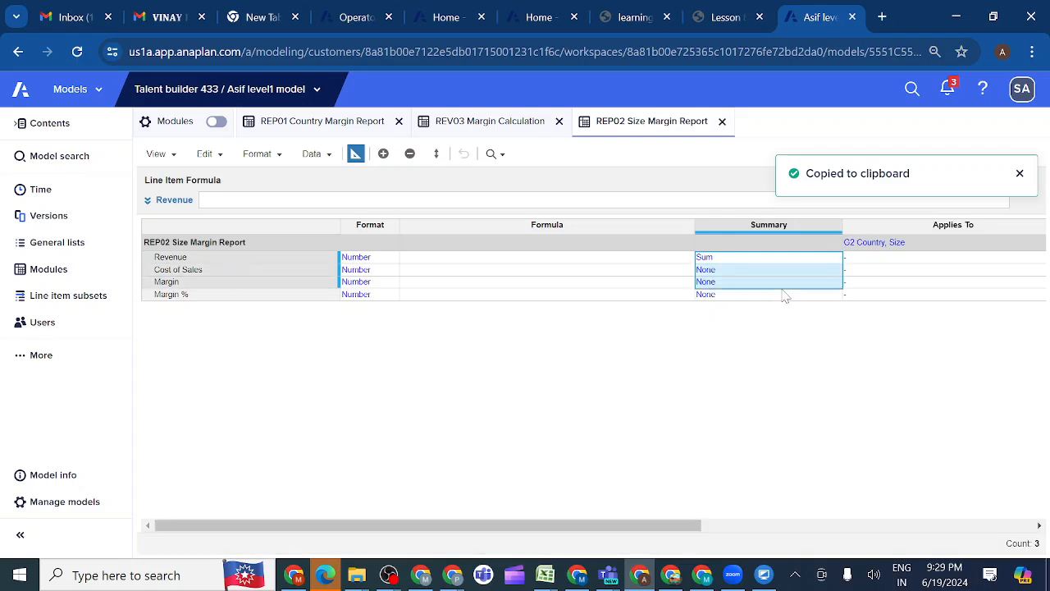
key(ctrl+v)
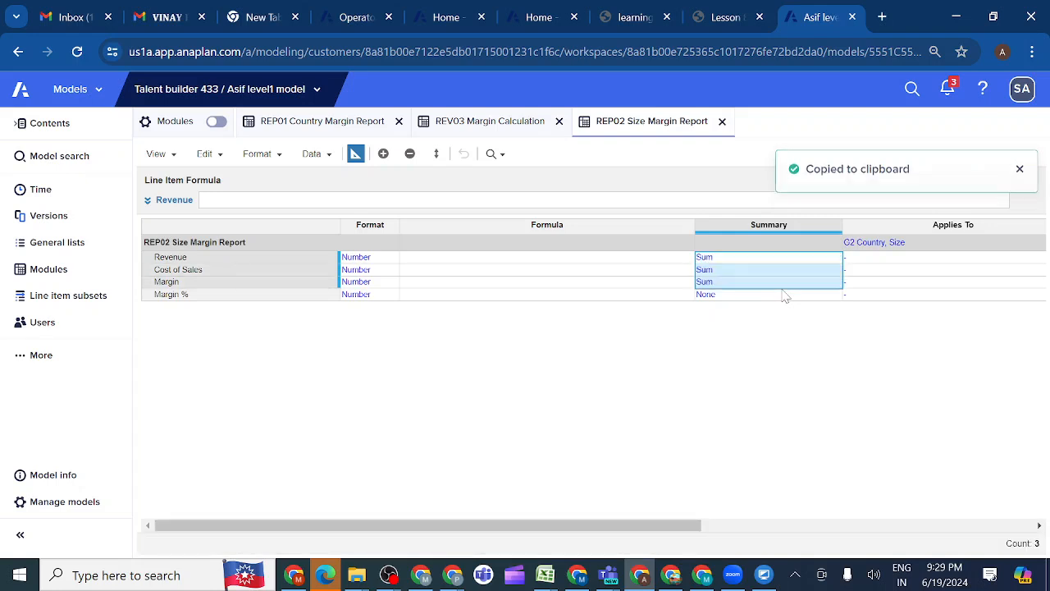
click(753, 296)
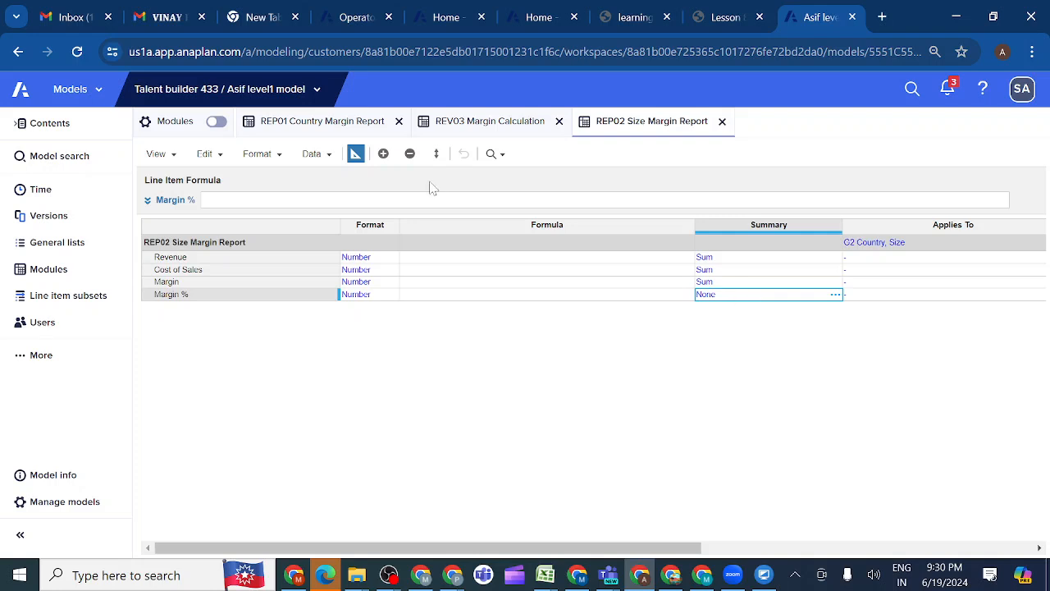
Show REP02 Size Margin Report in grid view, inspect its country selector and FY19 totals, and compare it with the lesson's Check Your Work screenshot
click(356, 155)
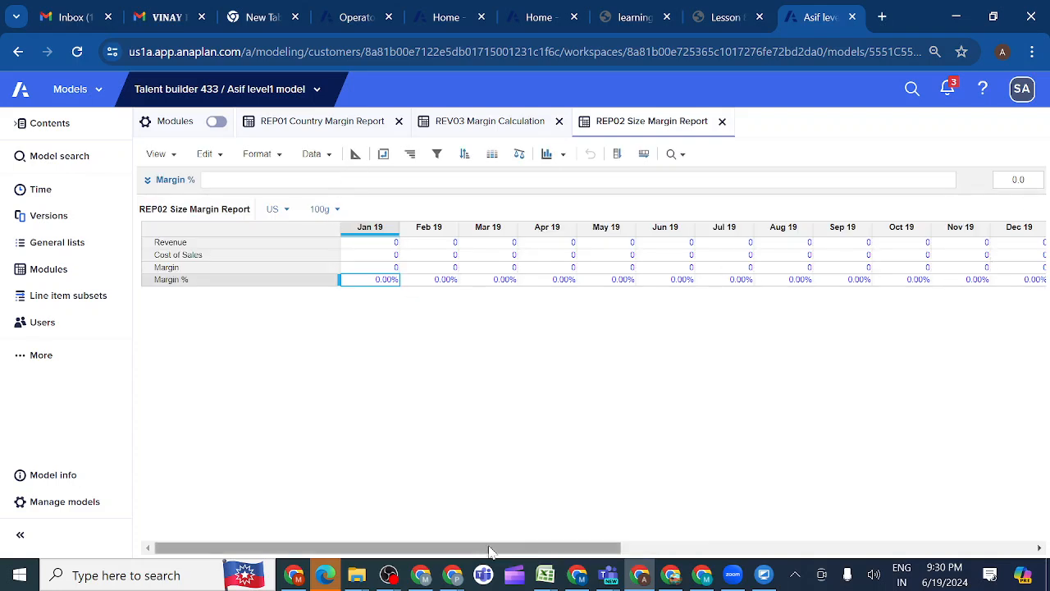
drag(485, 548, 523, 550)
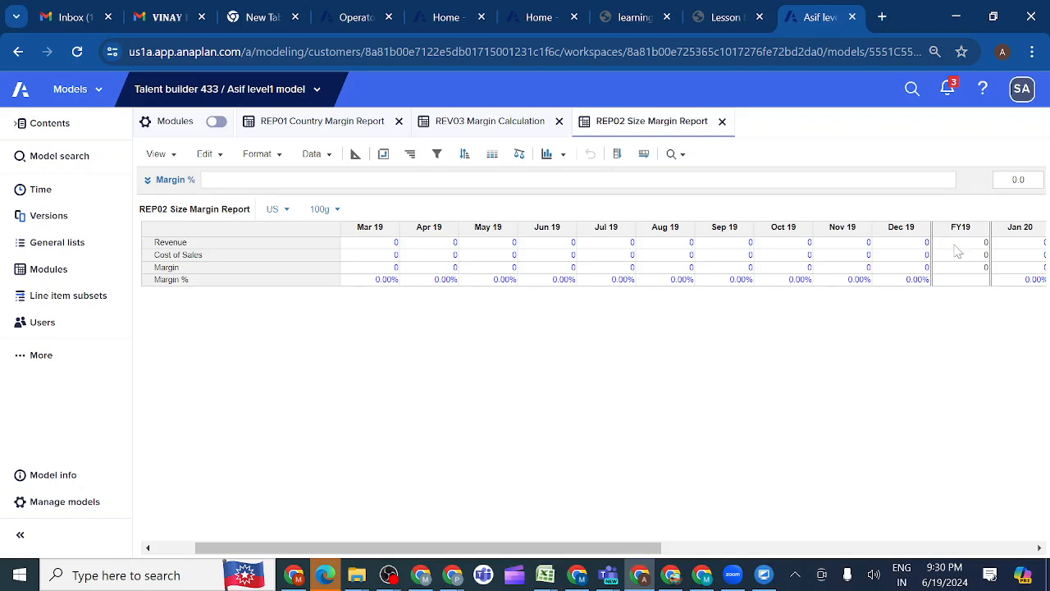
click(287, 210)
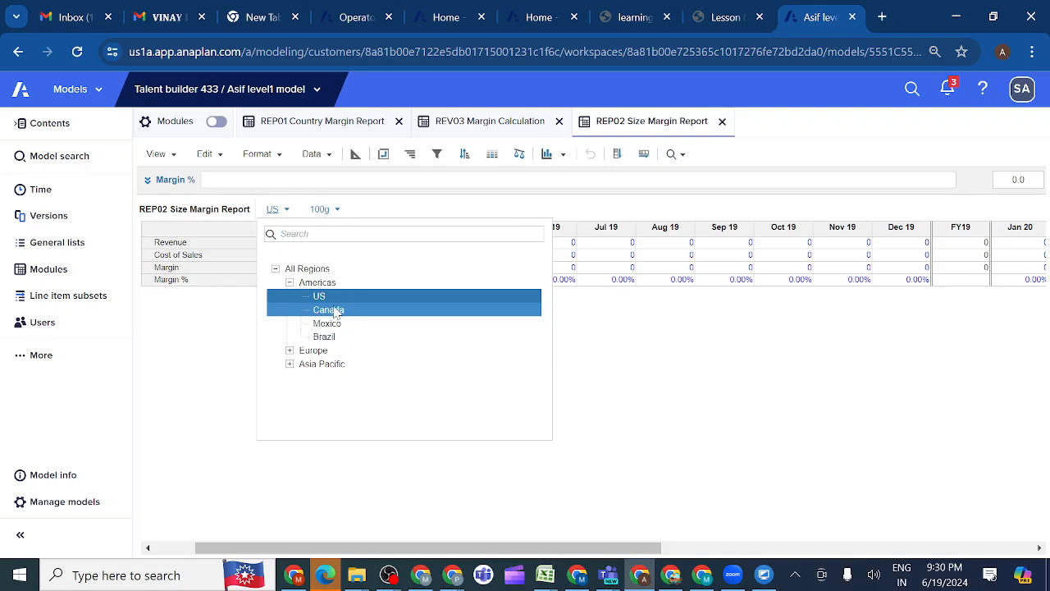
click(632, 363)
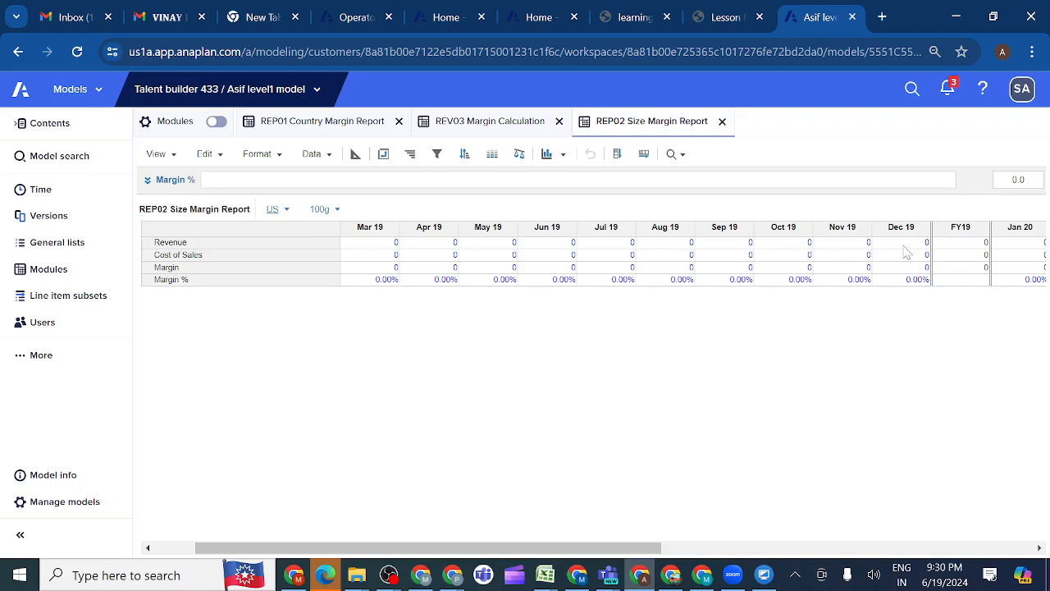
click(959, 246)
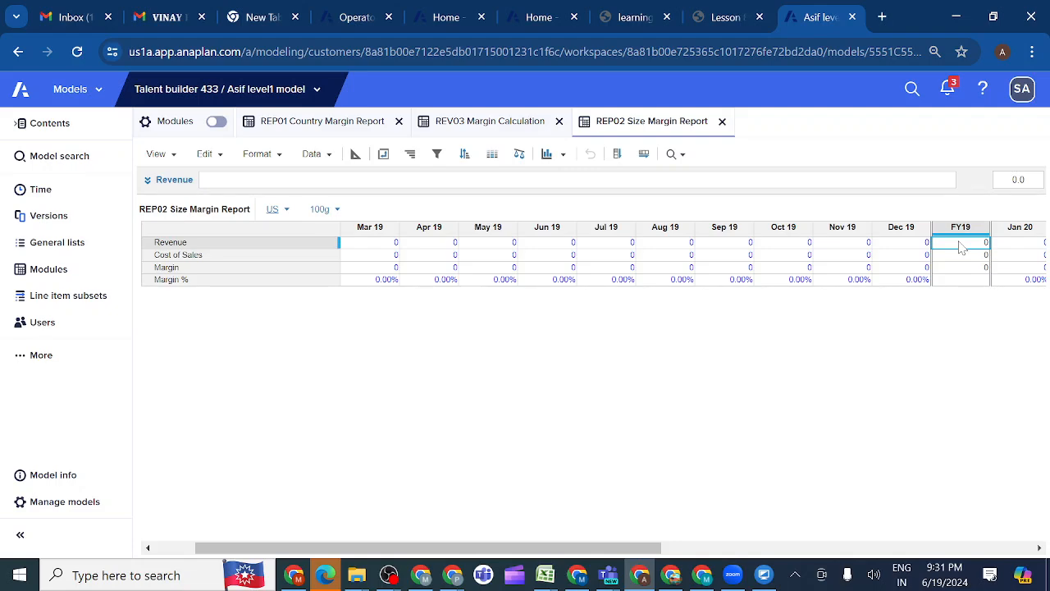
click(720, 20)
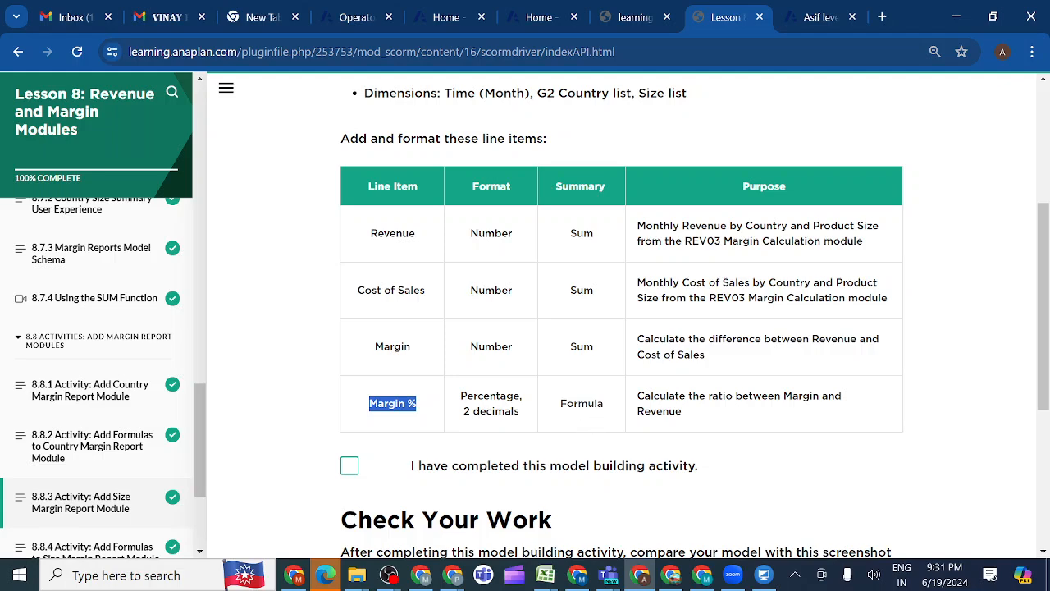
scroll(601, 395, down, 4)
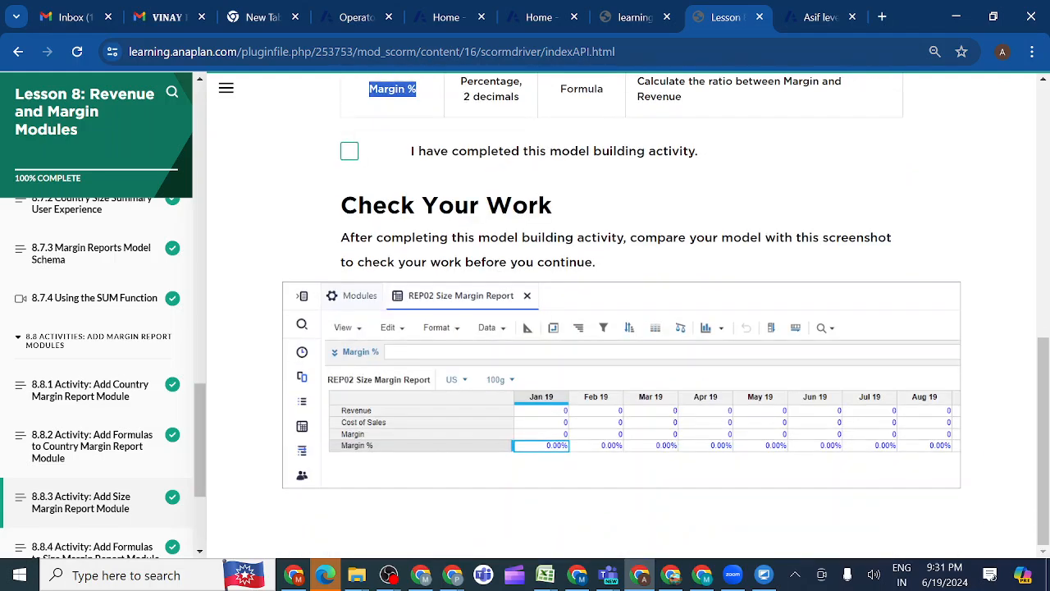
click(817, 19)
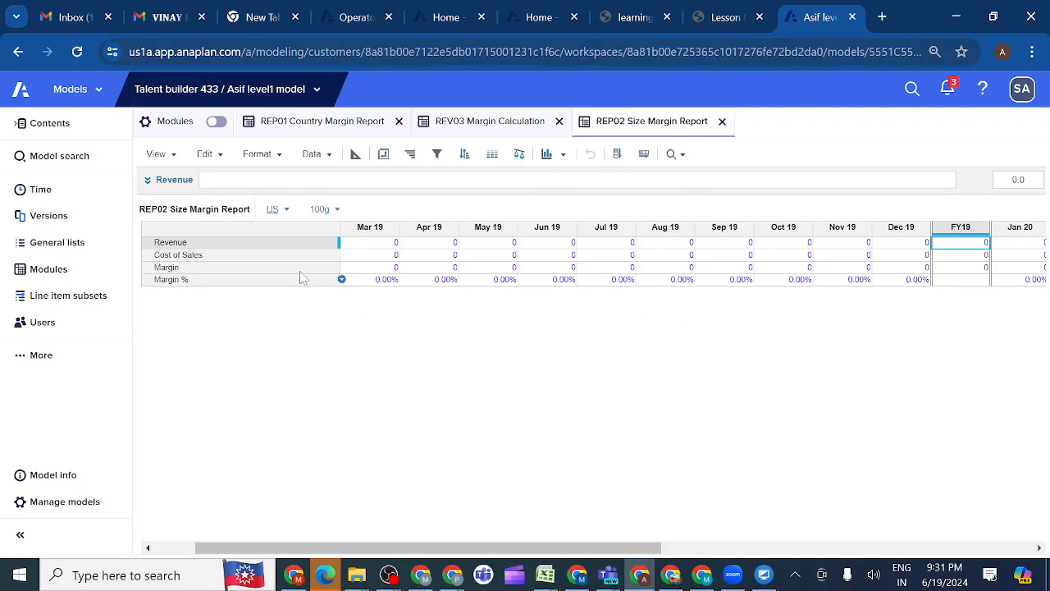
Open activity 8.8.4 Add Formulas to Size Margin Report Module in the lesson and read the formulas required for each line item
click(726, 20)
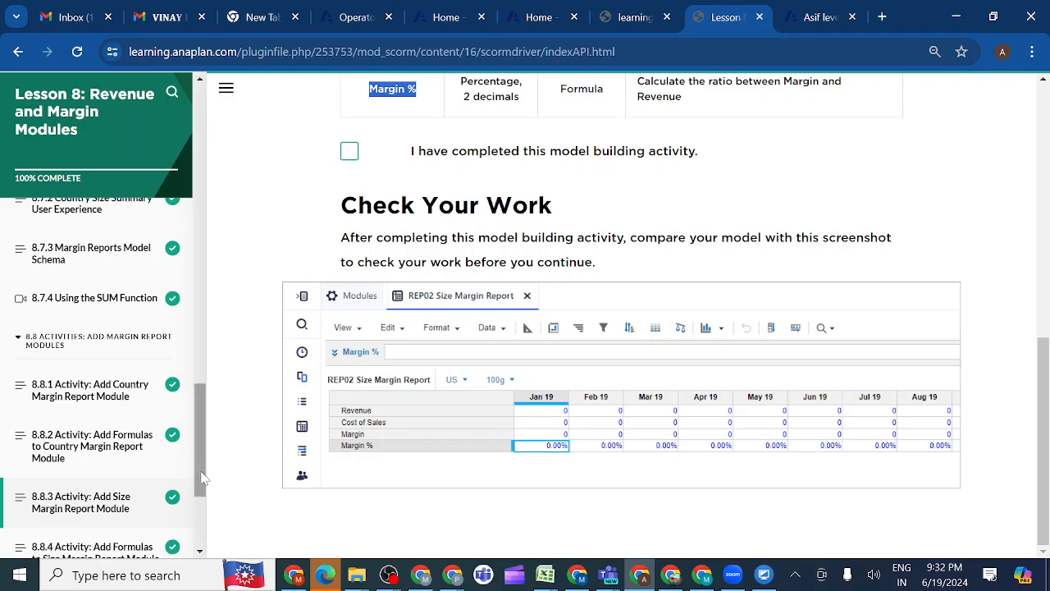
drag(202, 477, 208, 515)
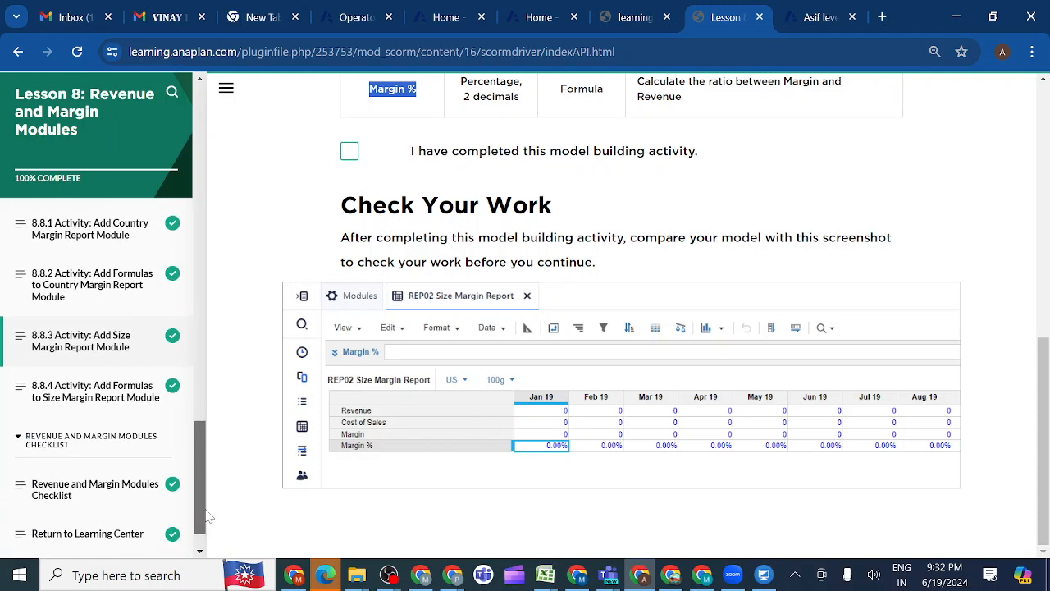
click(120, 401)
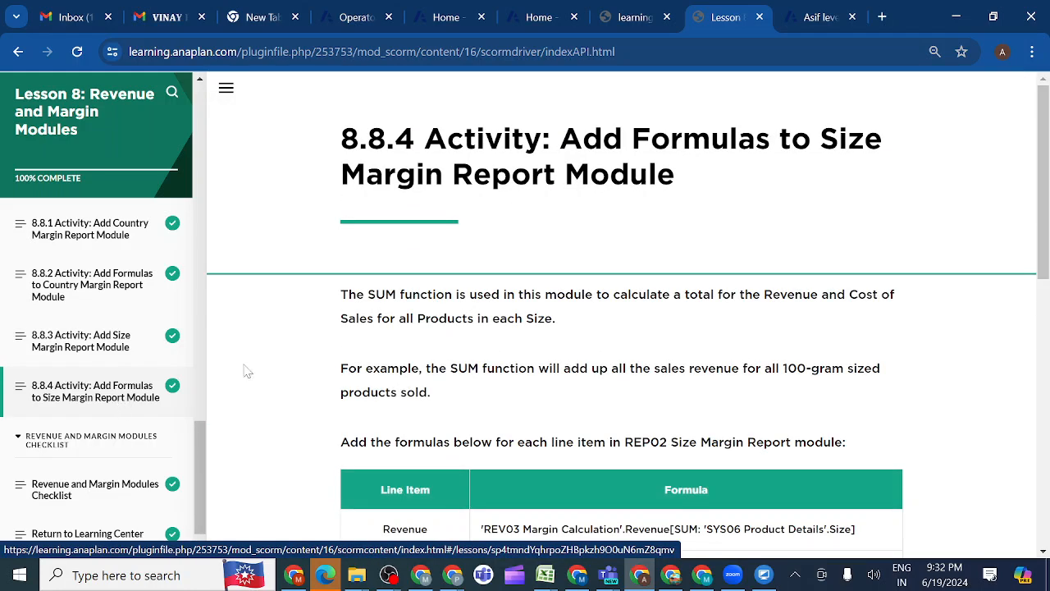
scroll(296, 367, down, 2)
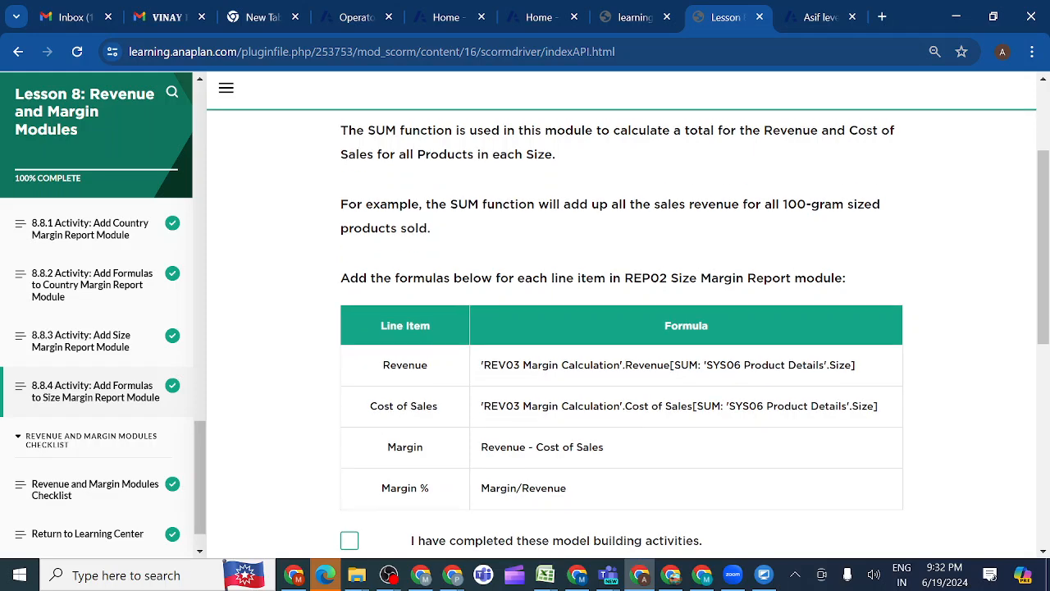
scroll(410, 370, down, 1)
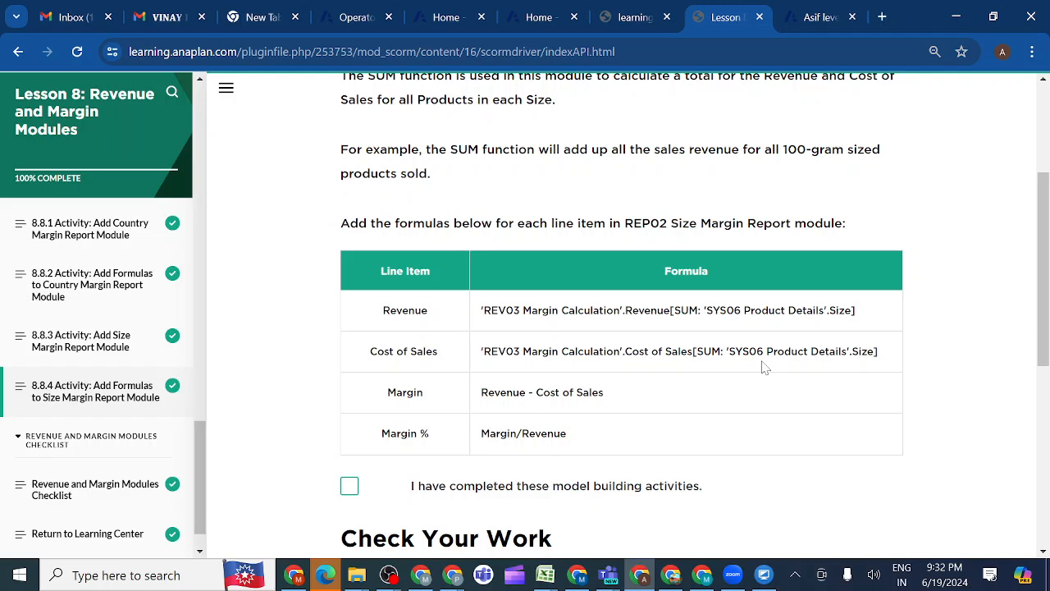
Return to the Anaplan model and open its list of modules
click(813, 17)
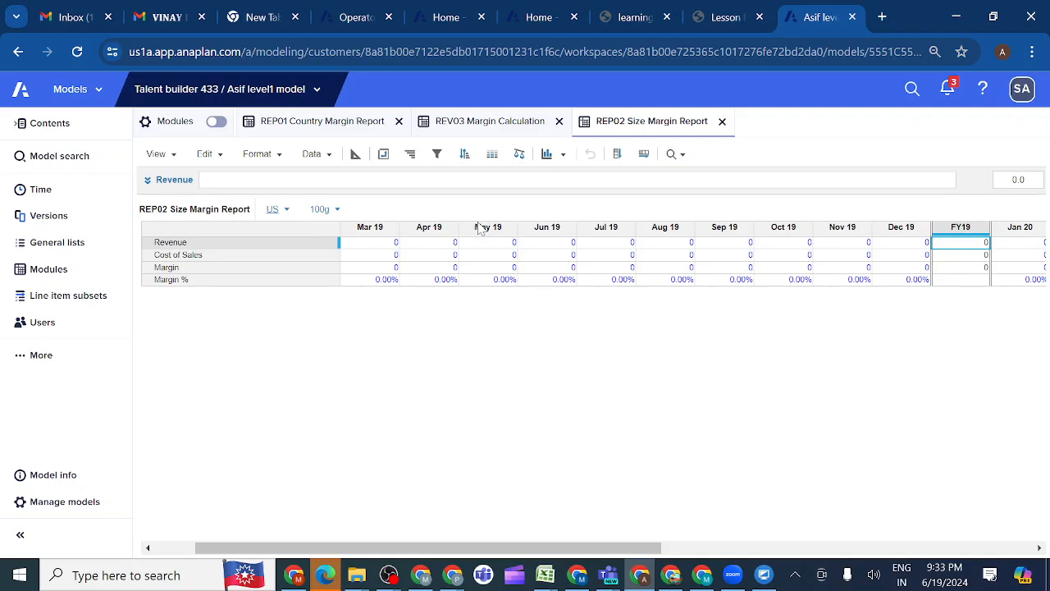
click(65, 272)
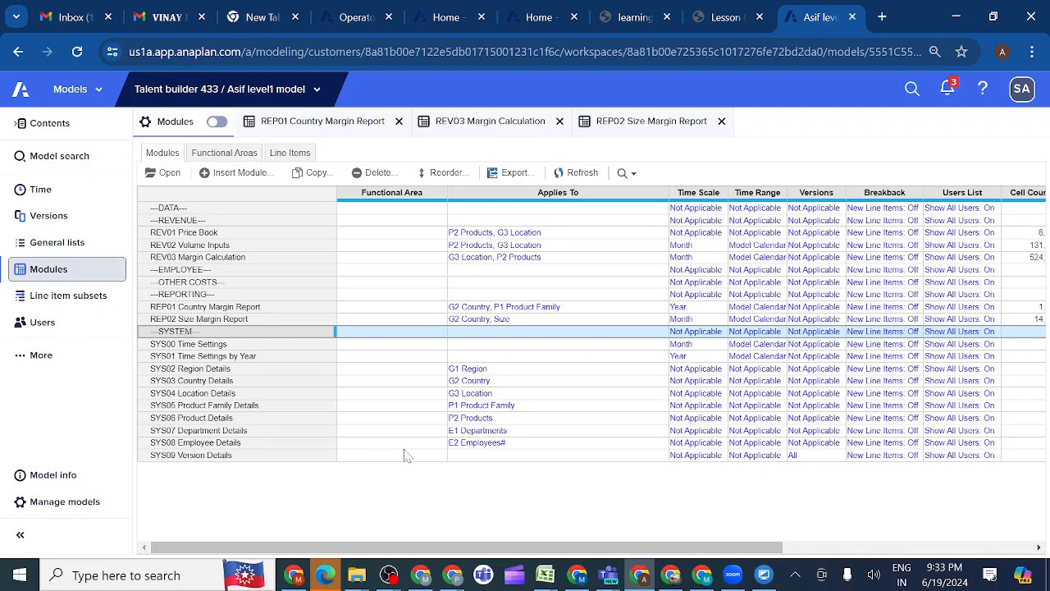
Check the Microsoft Teams meeting window and return to the Anaplan model
mouse_move(608, 577)
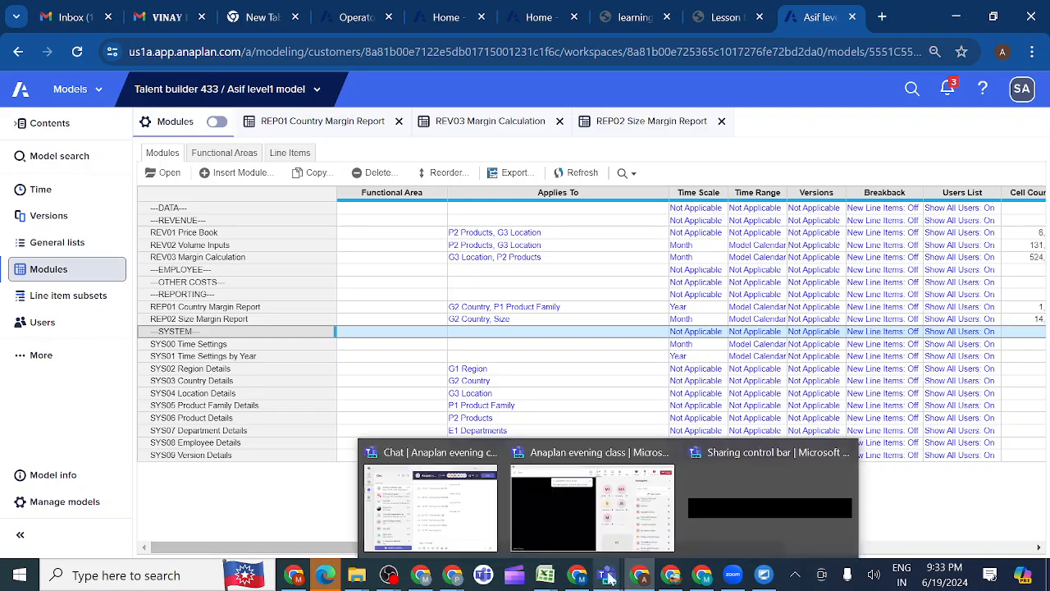
click(614, 527)
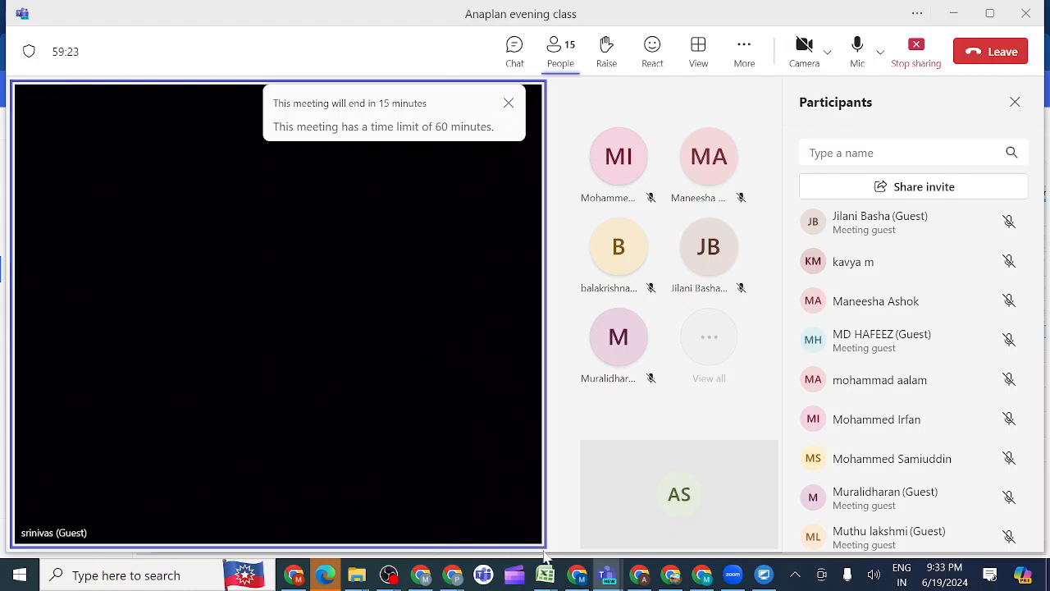
mouse_move(643, 579)
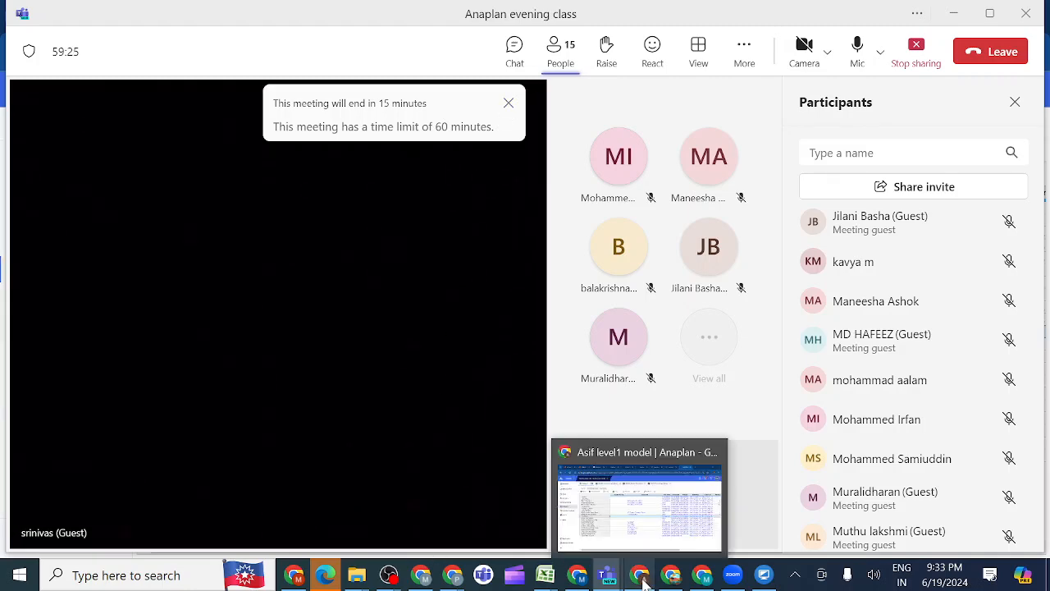
click(630, 526)
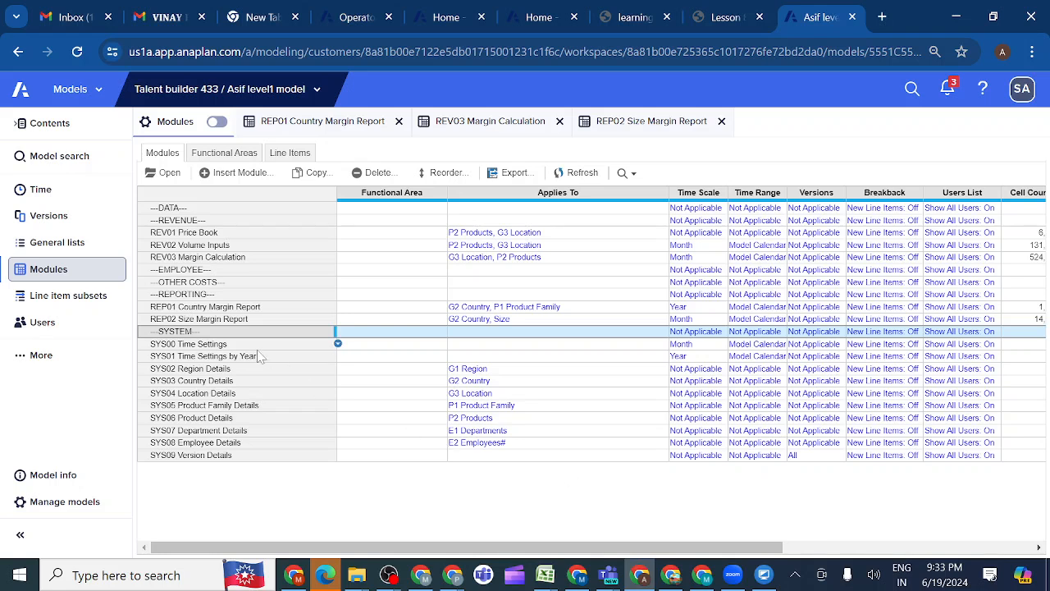
Select REV03 Margin Calculation and REP01 Country Margin Report together in the module list
click(189, 259)
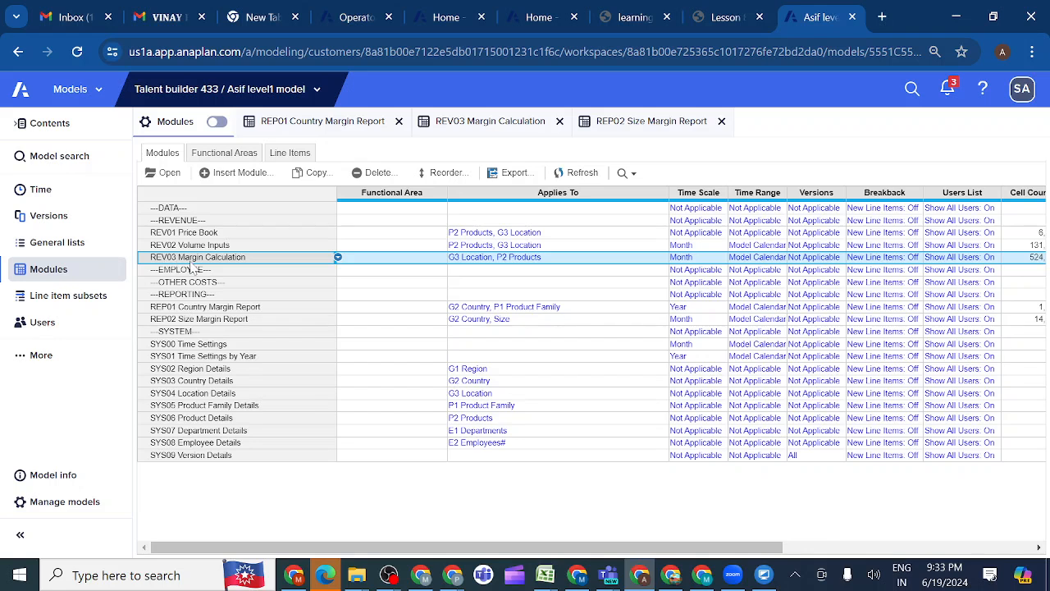
ctrl+click(167, 308)
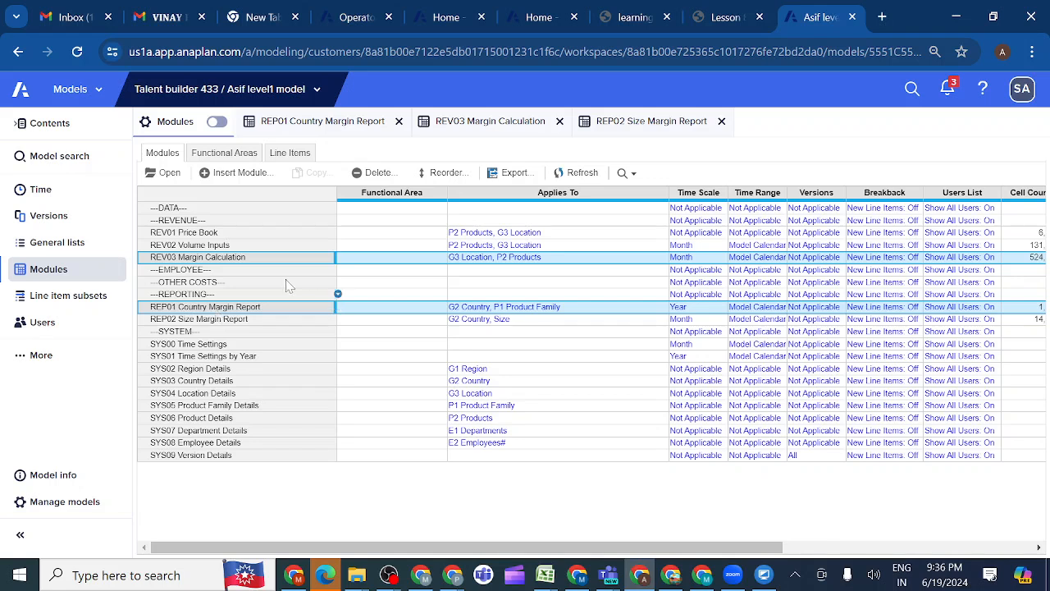
Open REP01 Country Margin Report and expand the full formula of its Revenue line item to examine its source reference
click(343, 125)
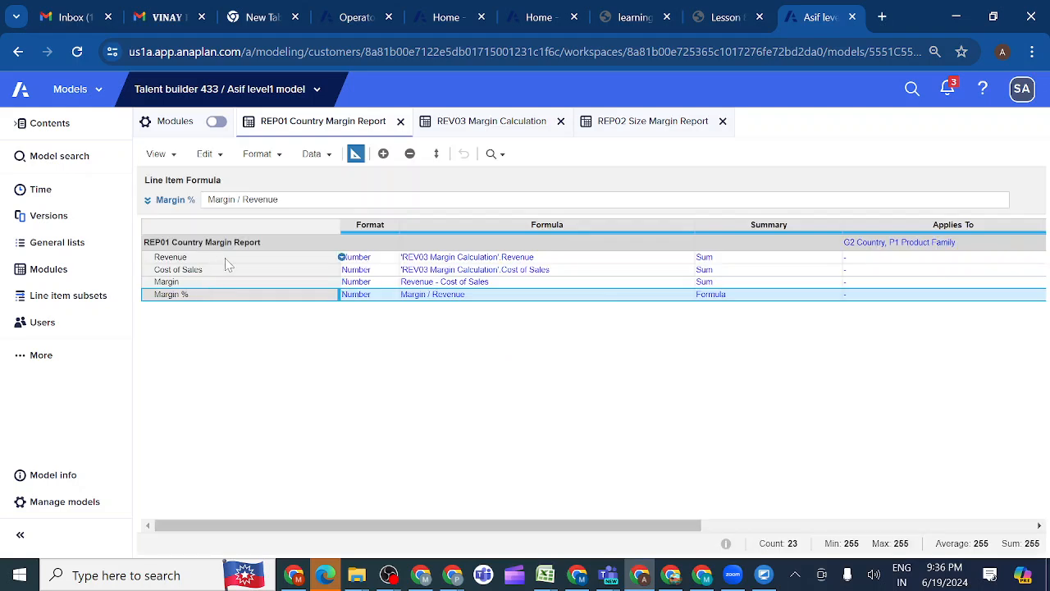
click(198, 260)
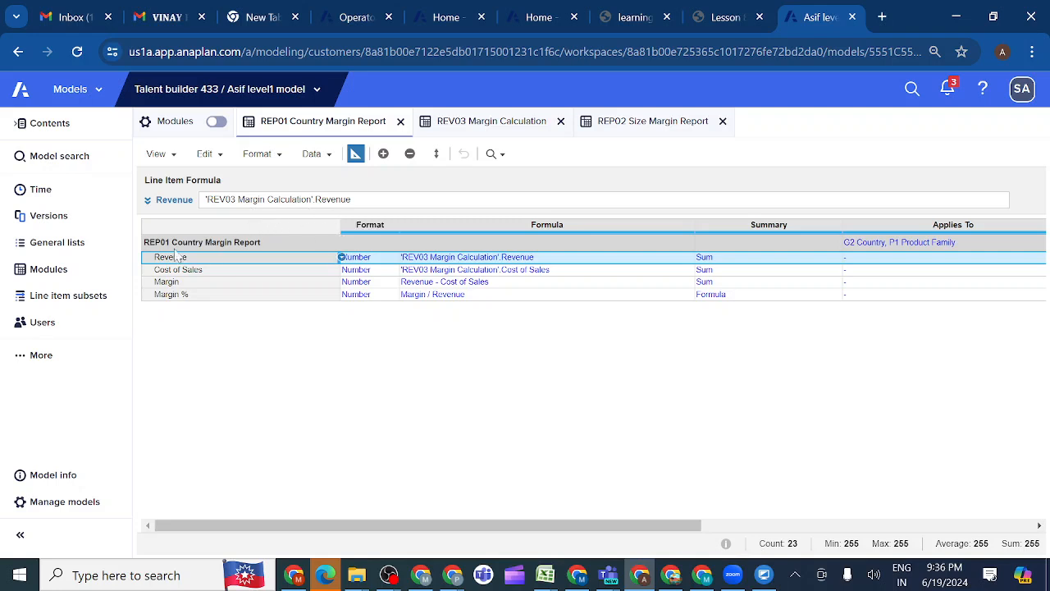
click(148, 199)
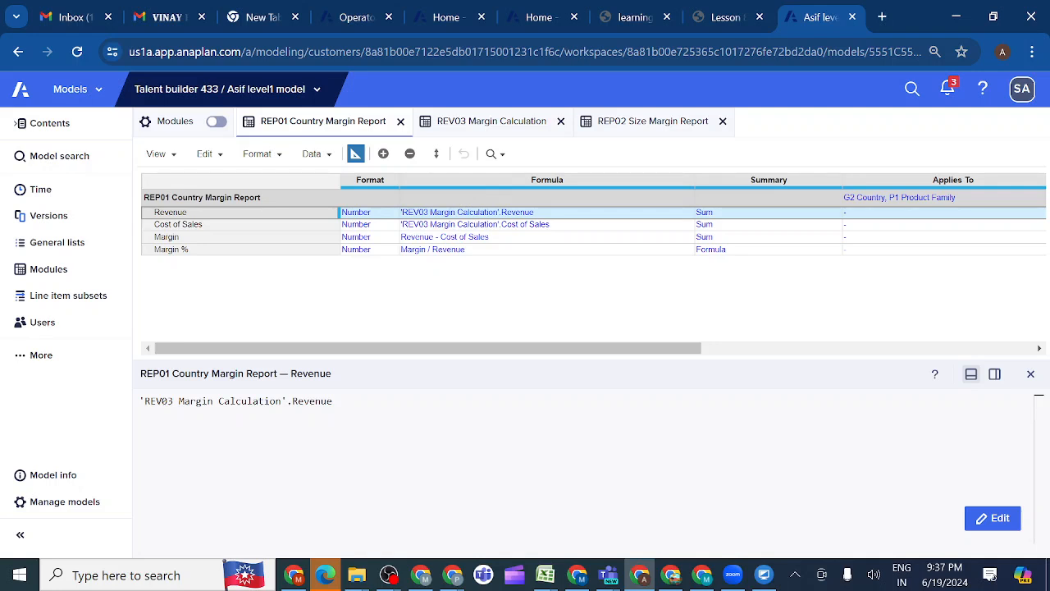
Pivot REV03 Margin Calculation's grid with G3 Location and P2 Products on rows and Line Items on pages
click(49, 278)
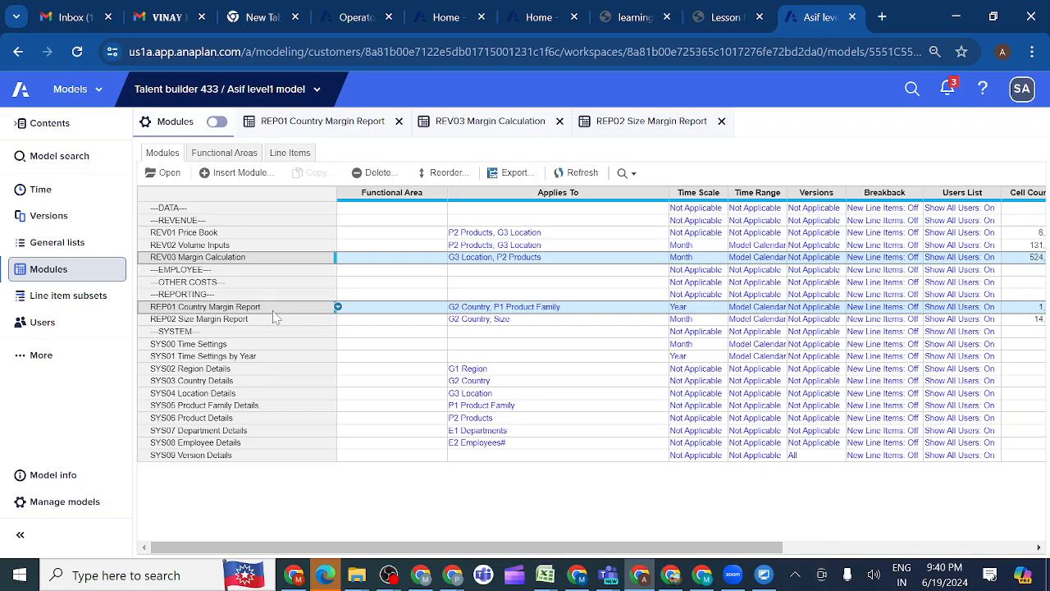
ctrl+click(440, 261)
click(484, 125)
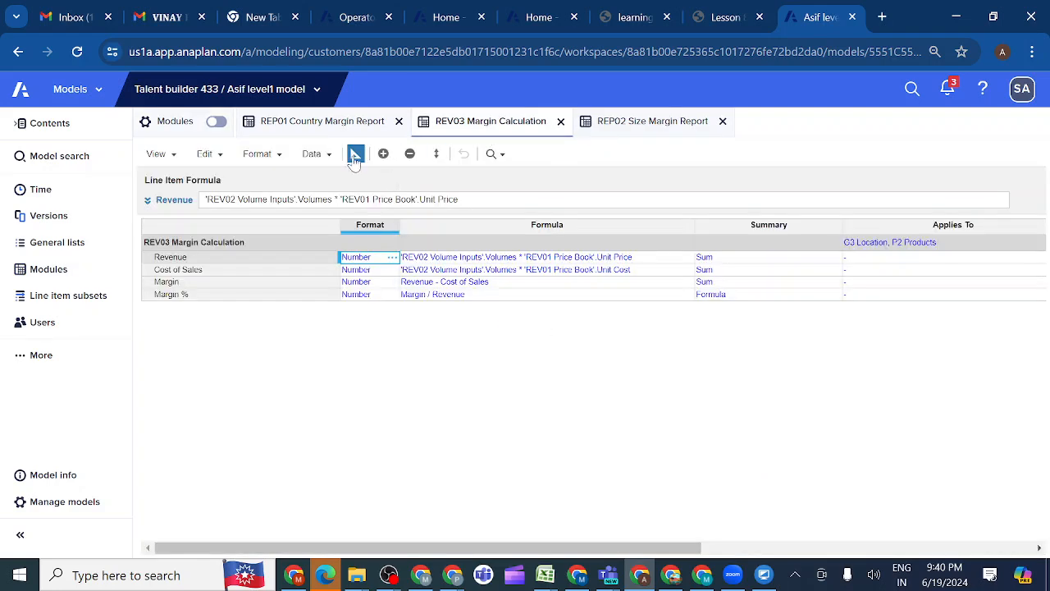
click(355, 156)
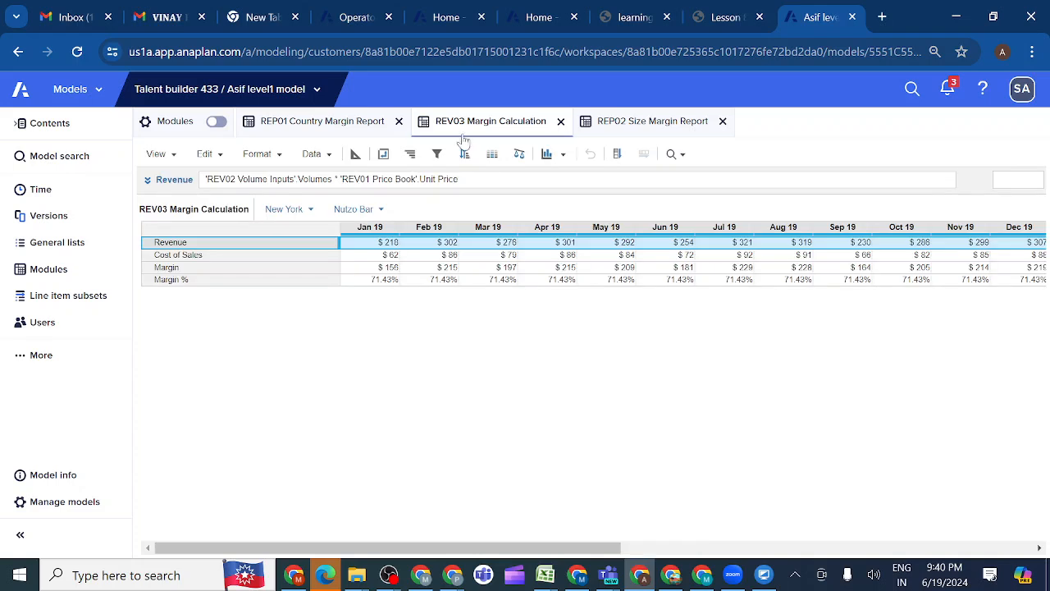
click(383, 155)
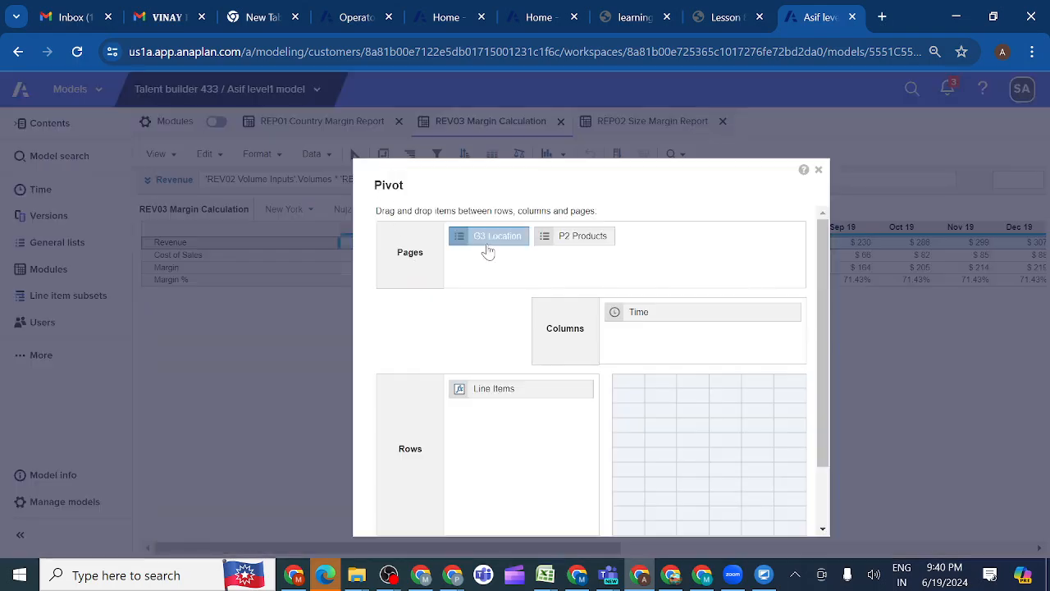
drag(484, 389, 679, 245)
drag(511, 237, 519, 392)
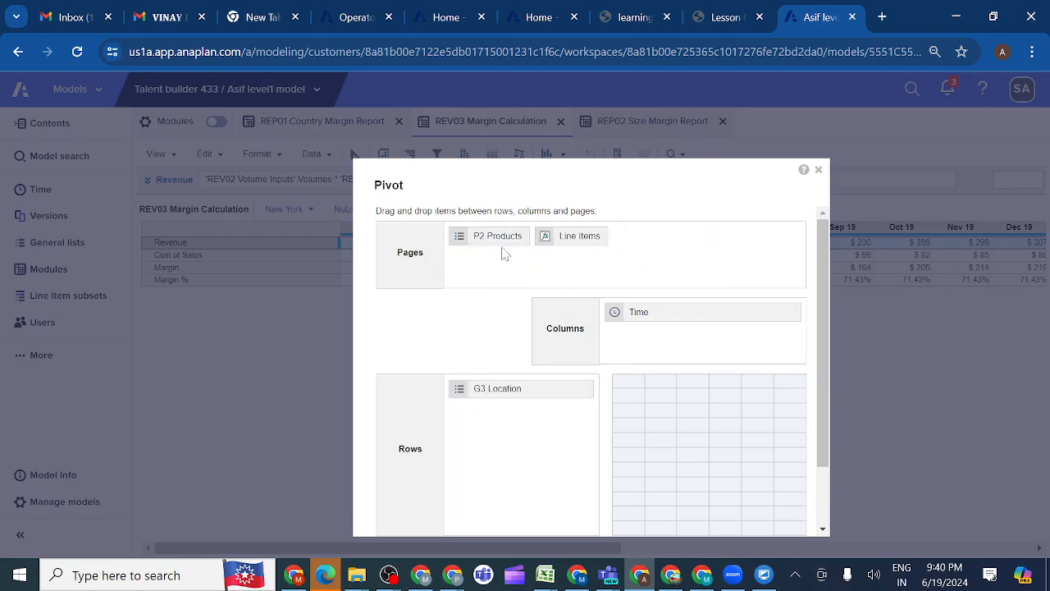
drag(498, 236, 495, 417)
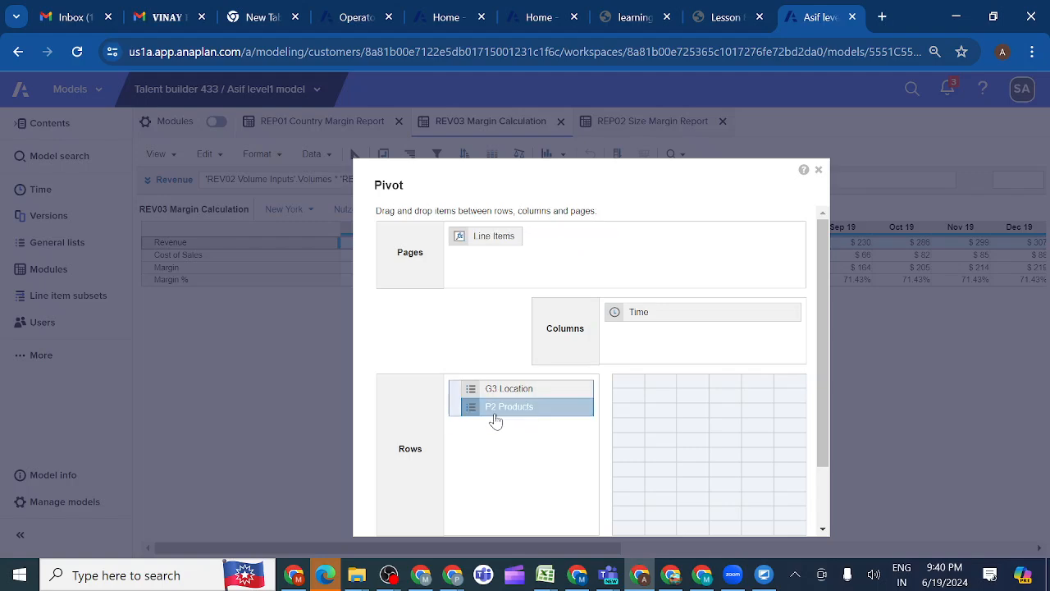
scroll(691, 495, down, 2)
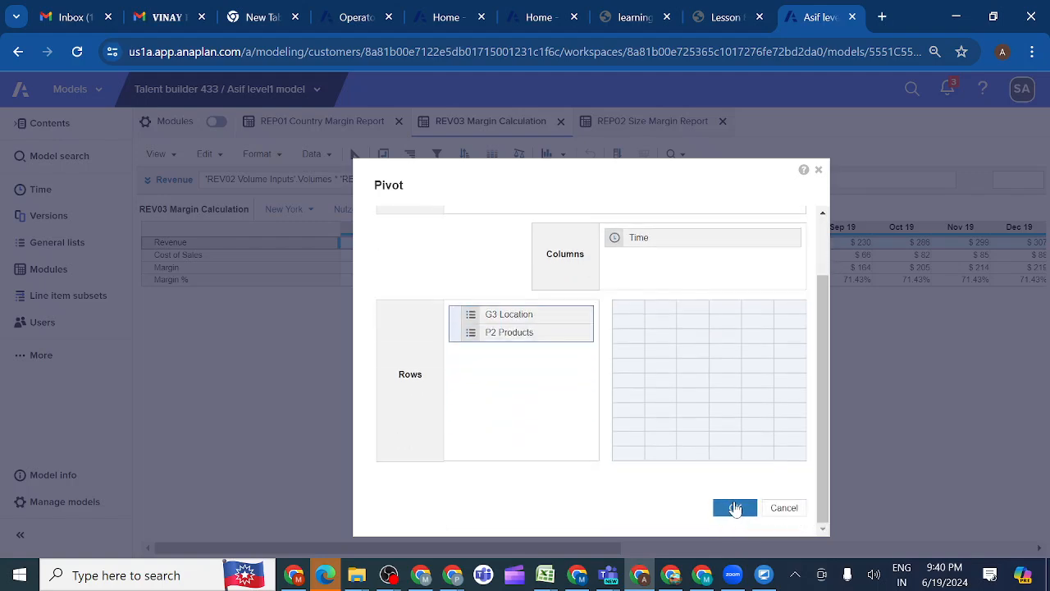
click(735, 508)
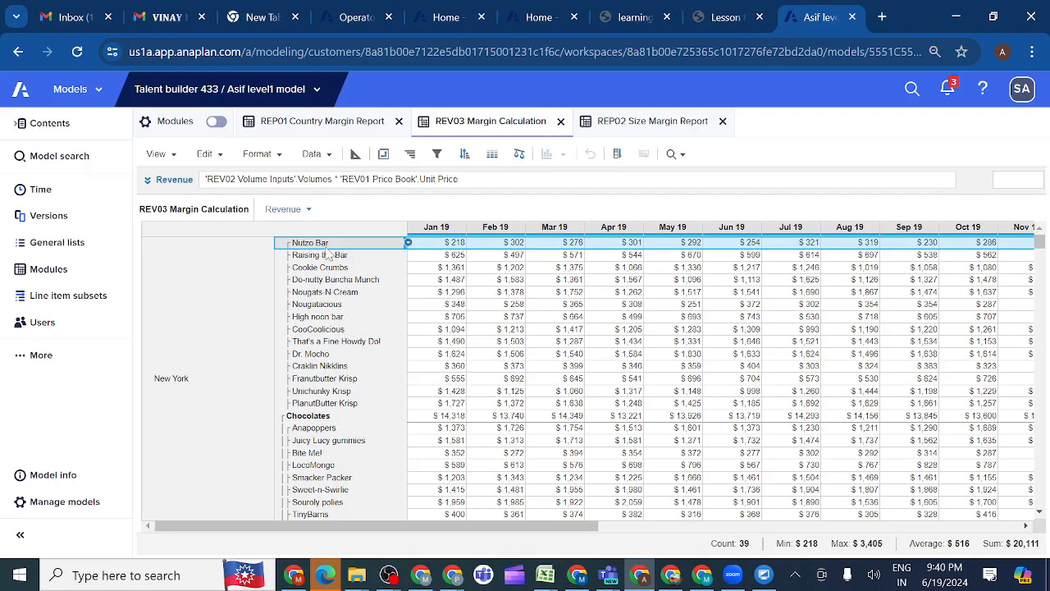
Examine the Chocolates subtotal row in REV03 Margin Calculation, and set the Revenue line item's summary method to None
click(311, 416)
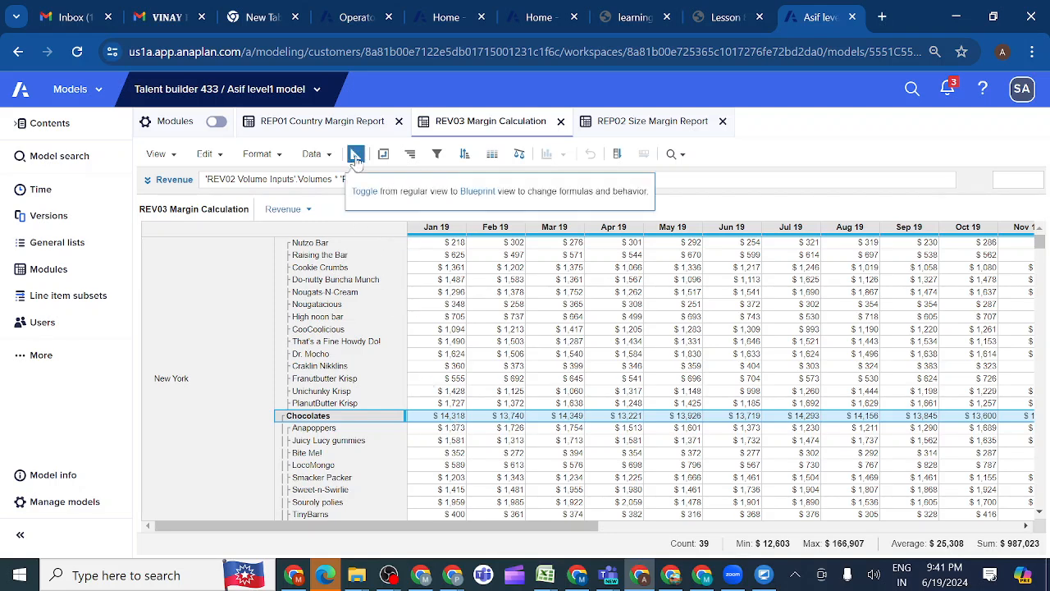
click(355, 155)
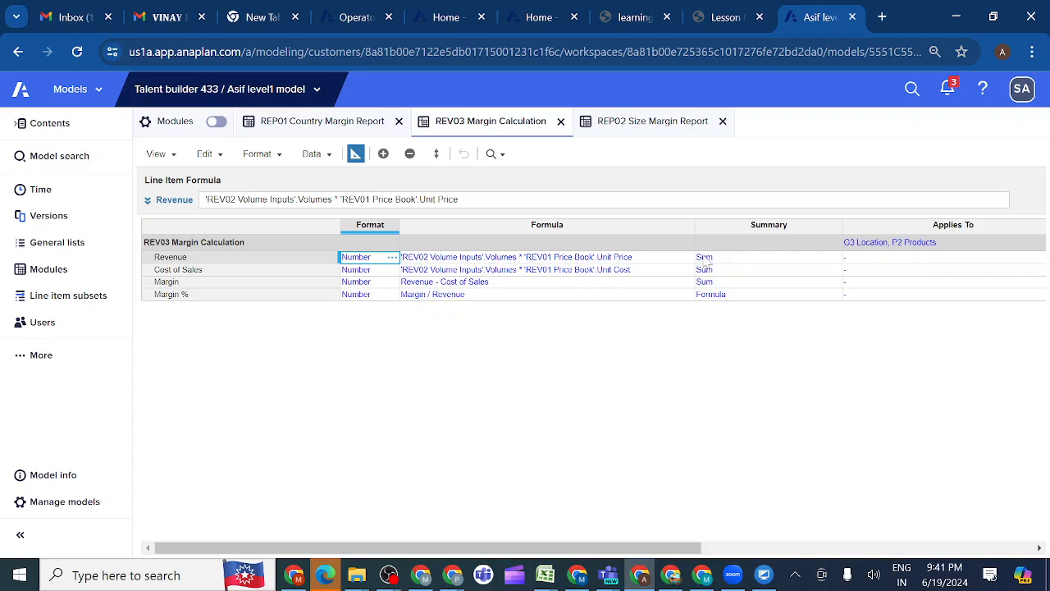
click(761, 261)
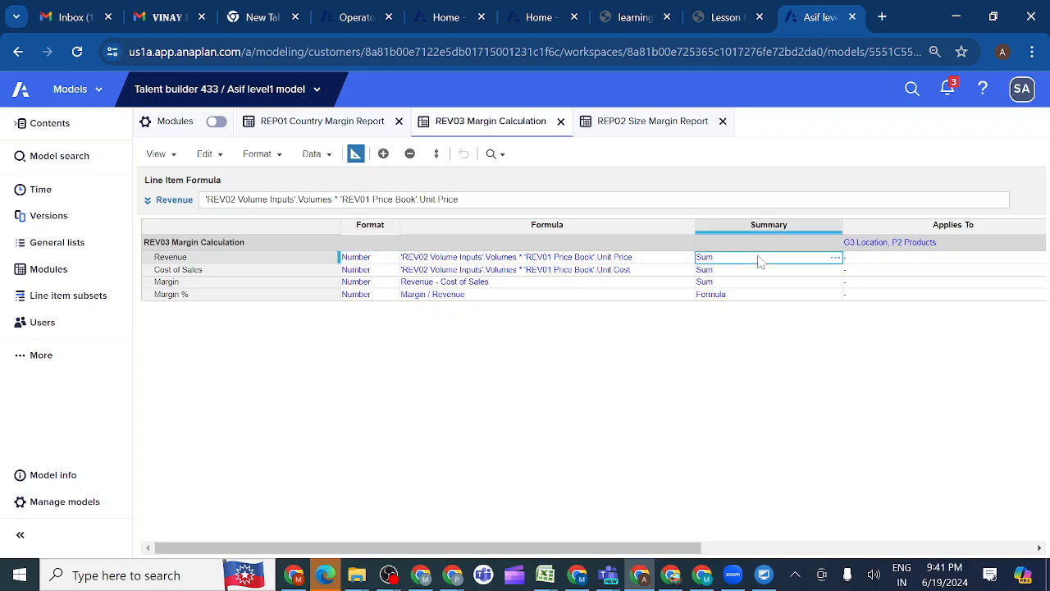
click(834, 259)
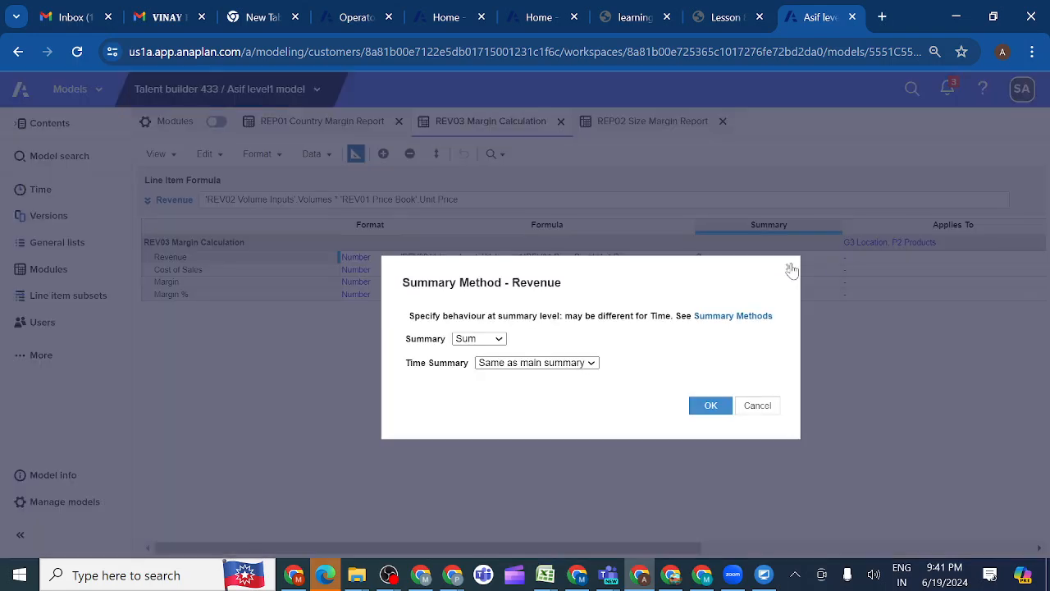
click(499, 340)
click(471, 365)
click(701, 407)
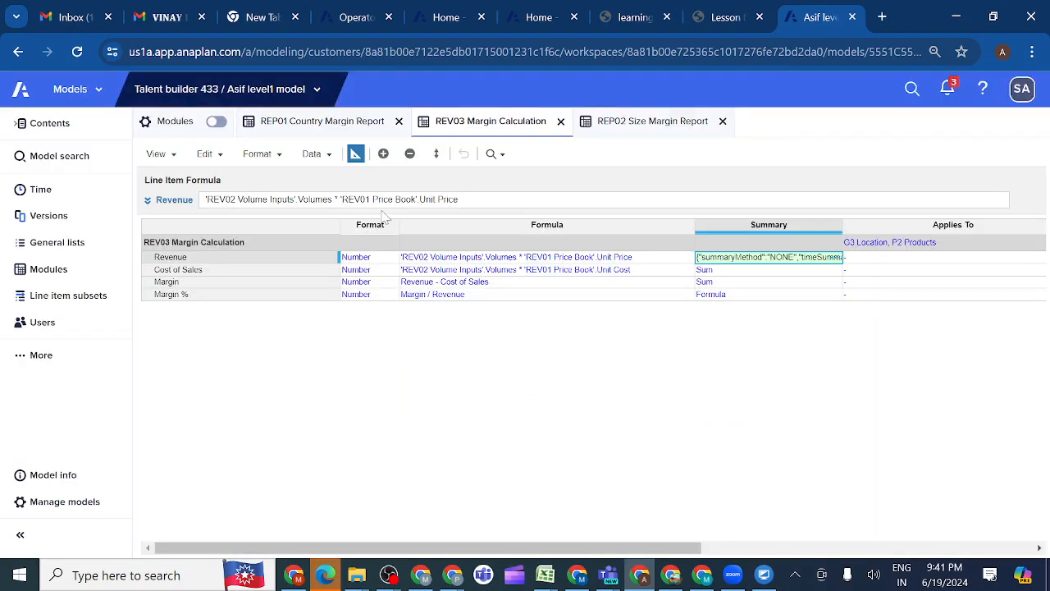
Examine the effect of the summary change on REV03's Chocolates row and the Revenue values in REP01 Country Margin Report's grid
click(354, 154)
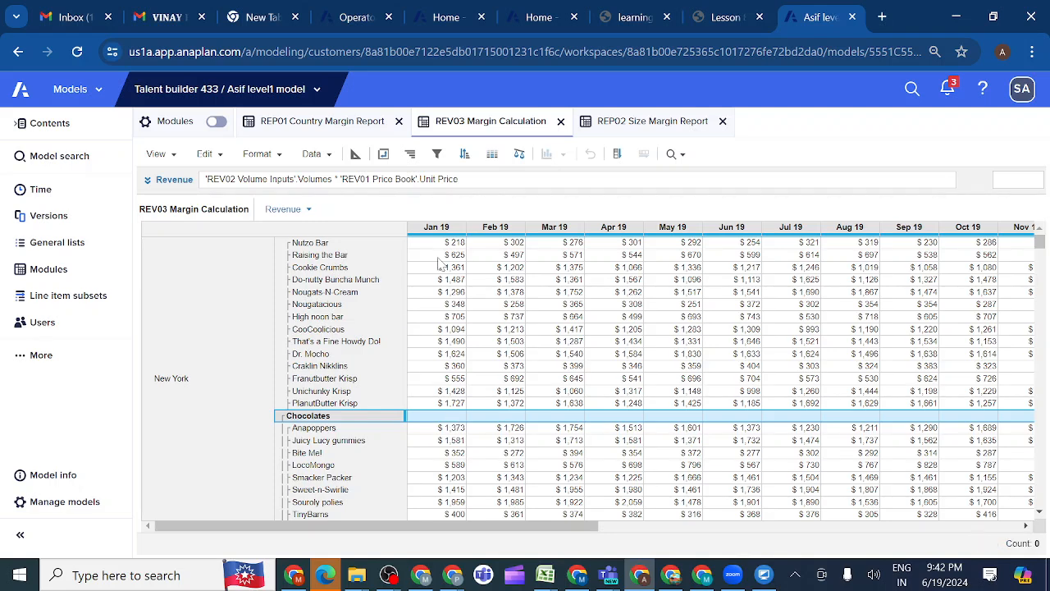
click(352, 123)
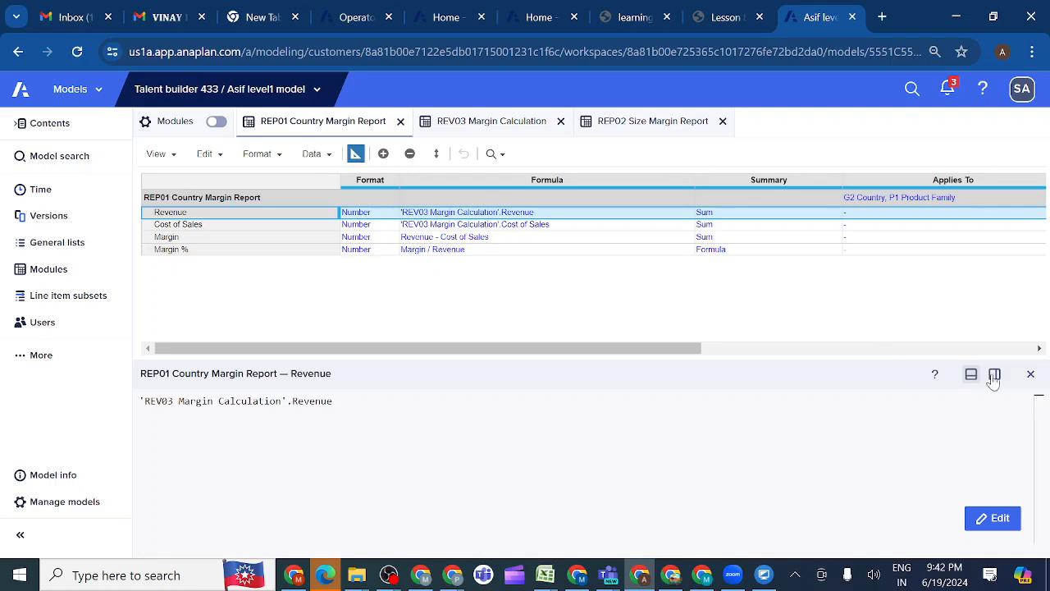
click(355, 155)
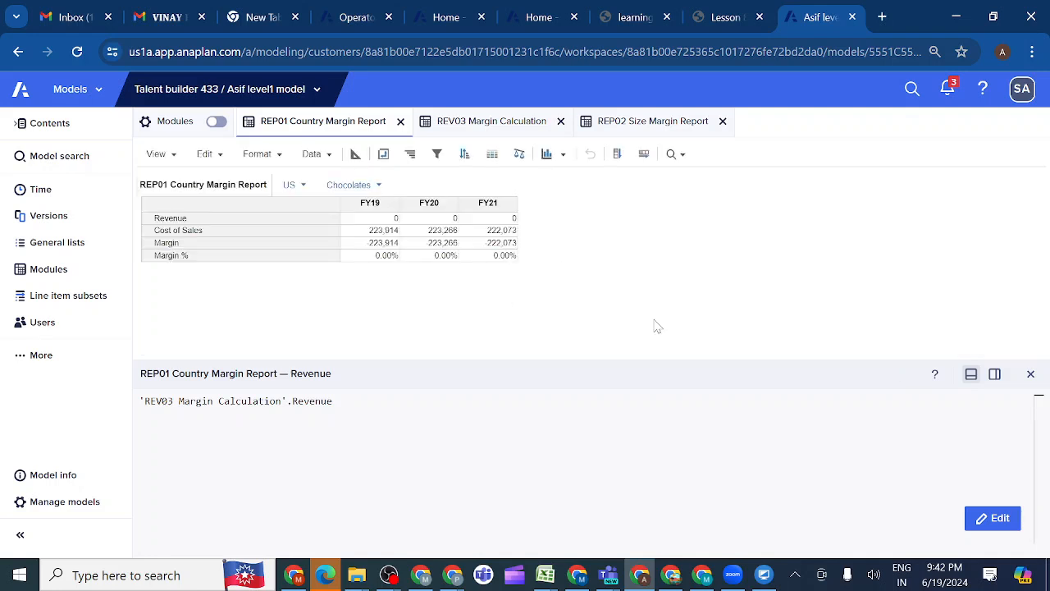
click(1031, 376)
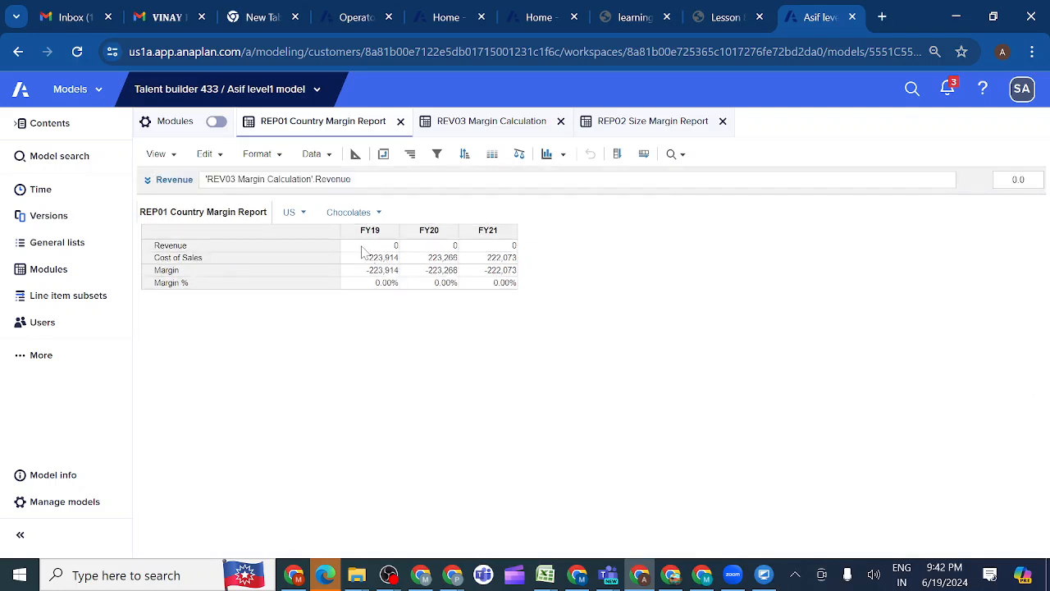
Restore the Revenue summary method in REV03 Margin Calculation to Sum by copying the Cost of Sales summary setting onto it
click(473, 125)
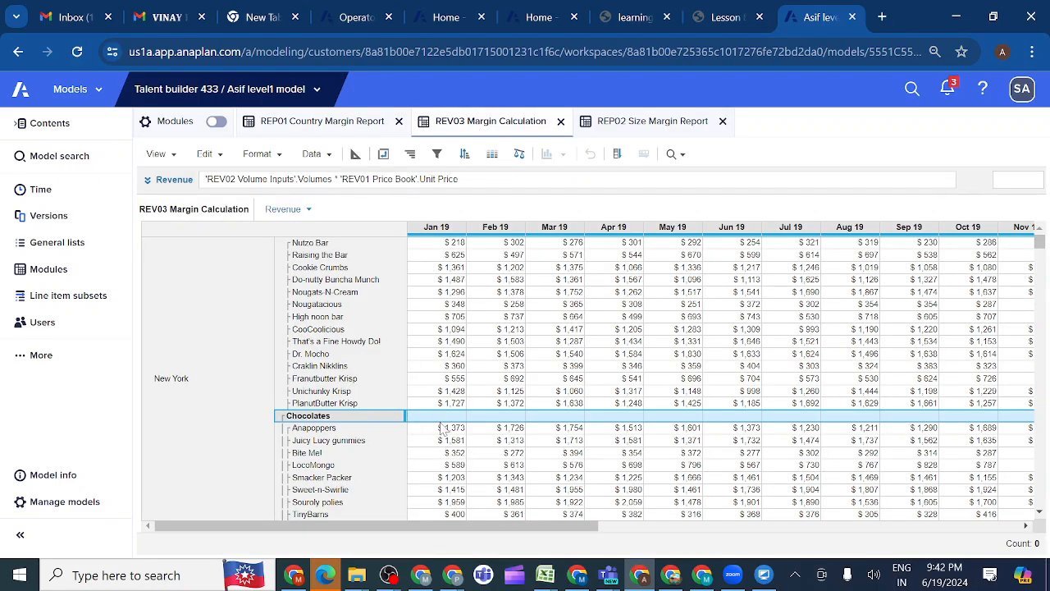
click(358, 156)
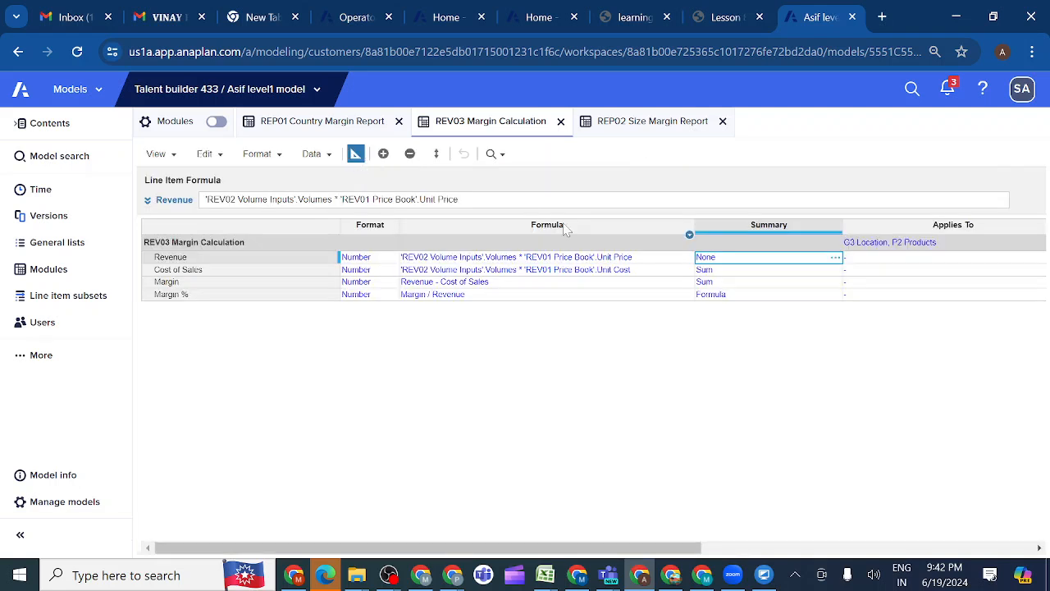
key(Down)
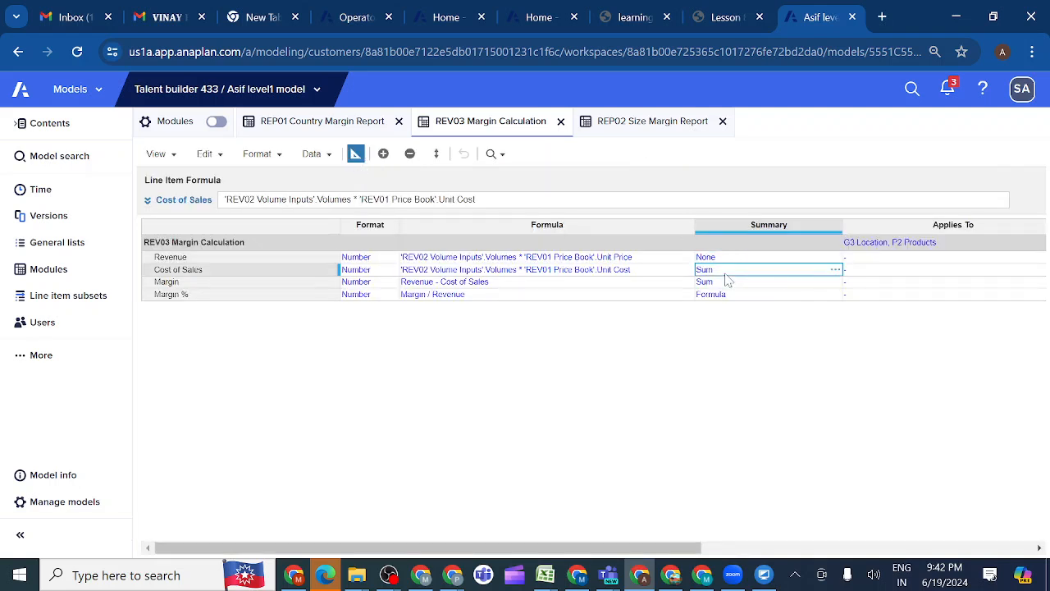
key(ctrl+c)
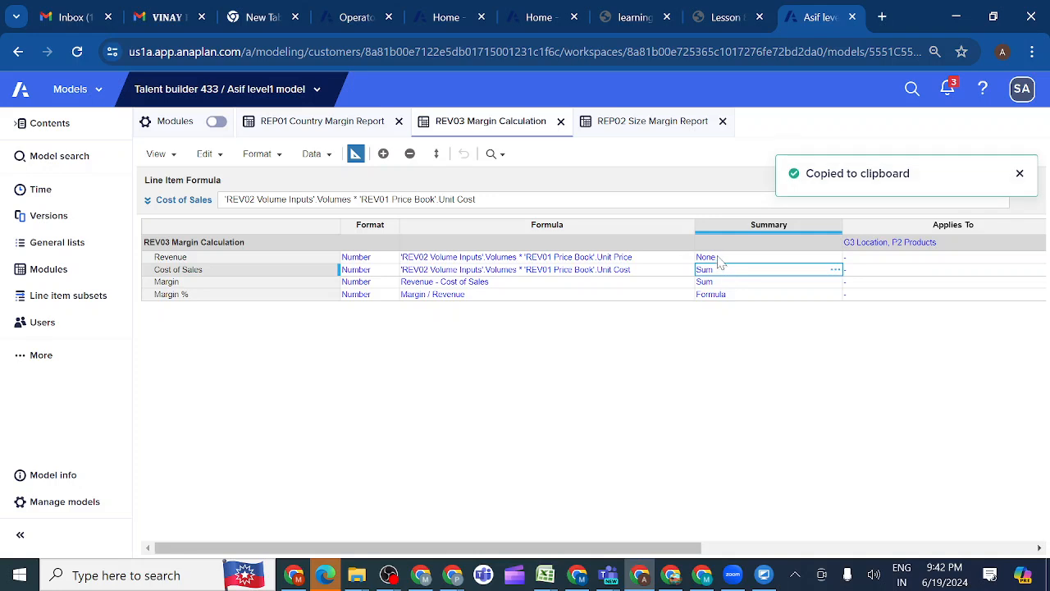
click(718, 258)
key(ctrl+v)
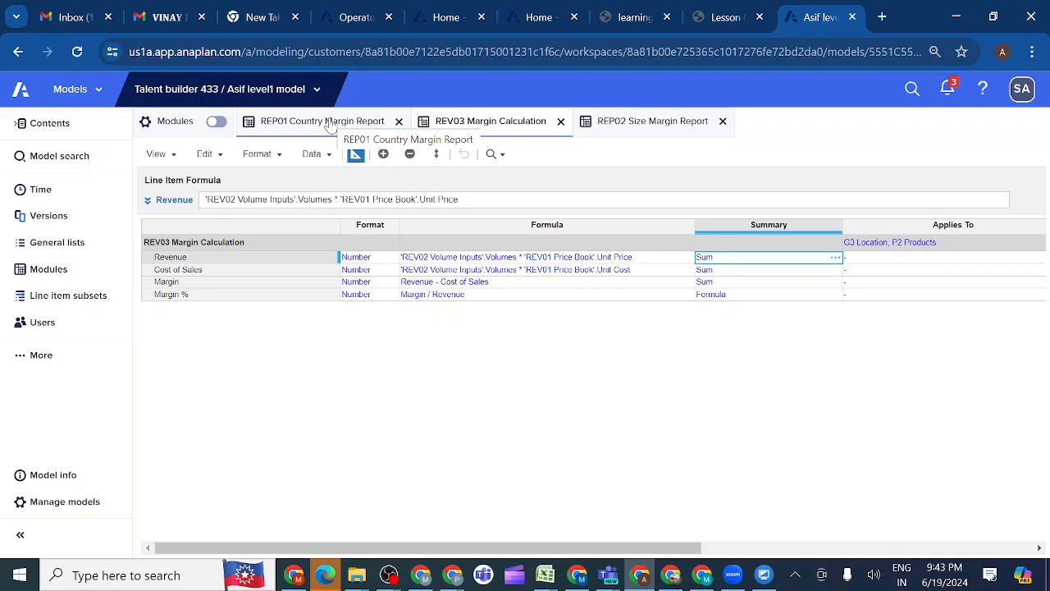
Select REV03 Margin Calculation and REP02 Size Margin Report together in the module list to compare their dimensions
click(59, 274)
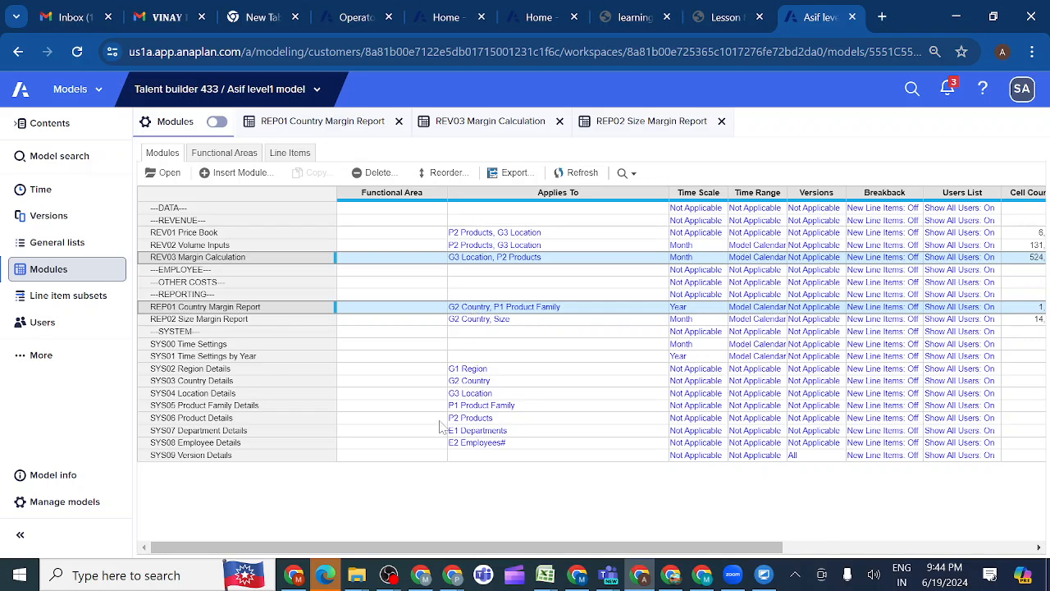
click(287, 259)
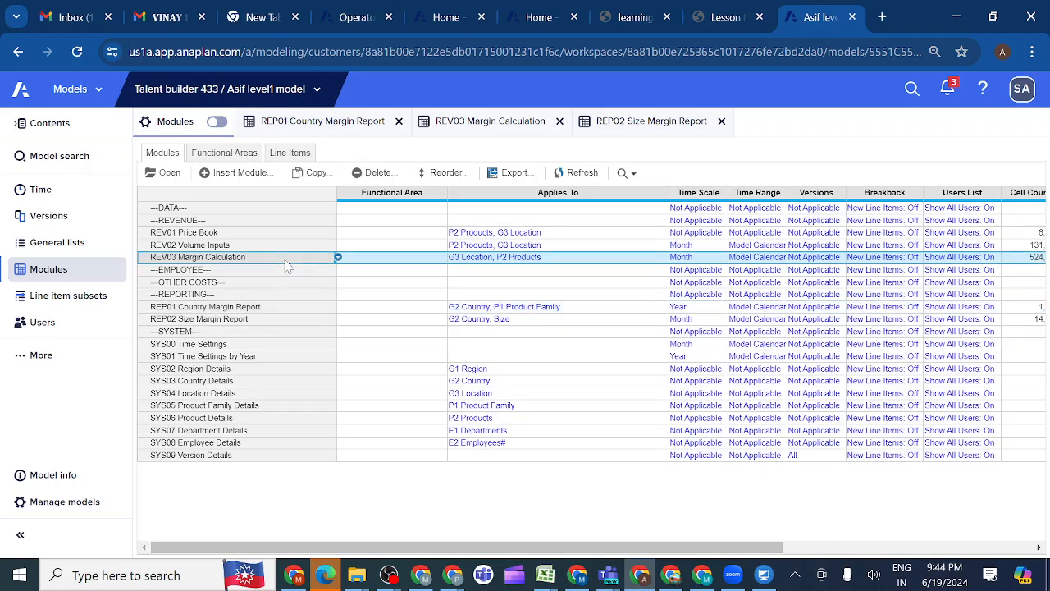
ctrl+click(223, 321)
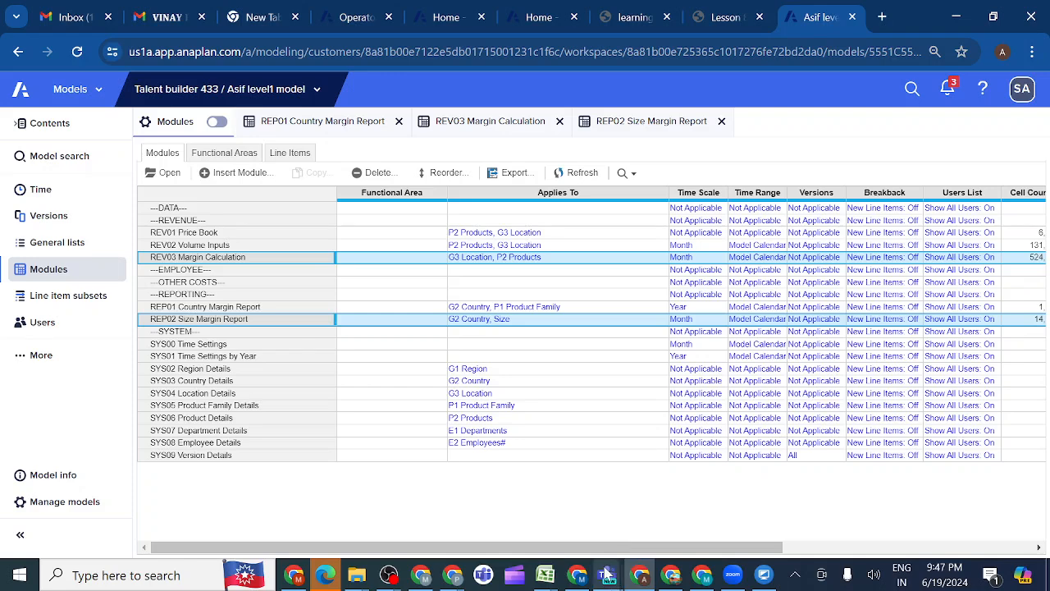
Switch to Microsoft Teams and rejoin the Anaplan evening class meeting
mouse_move(607, 577)
click(565, 514)
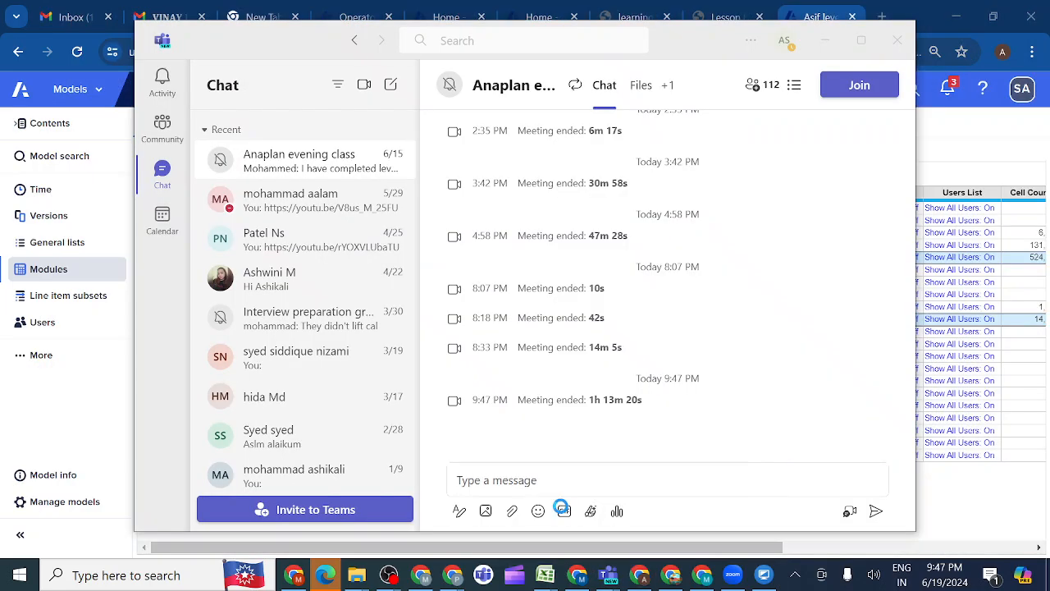
click(860, 87)
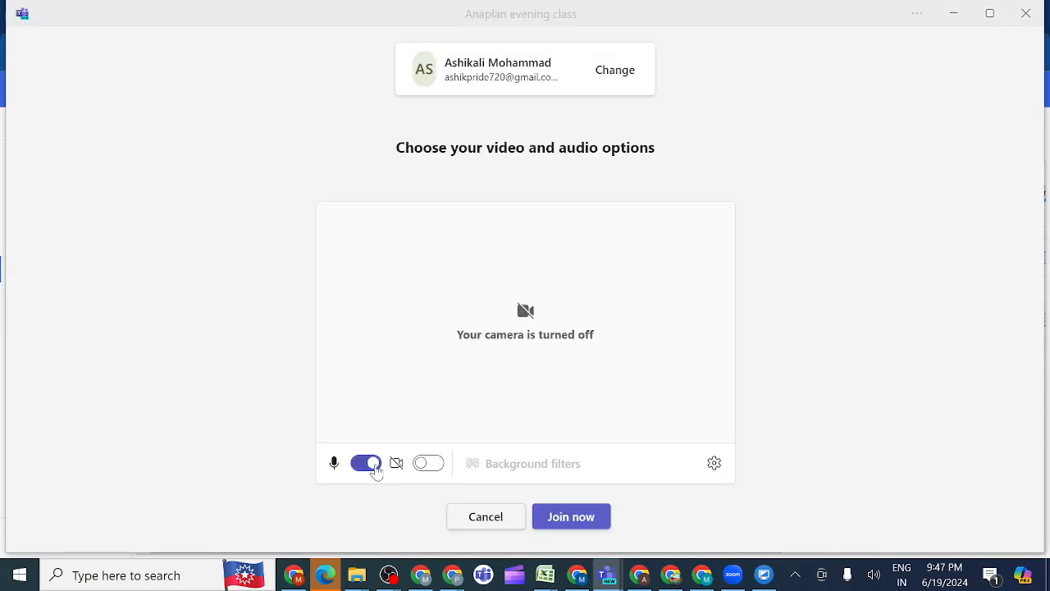
click(565, 524)
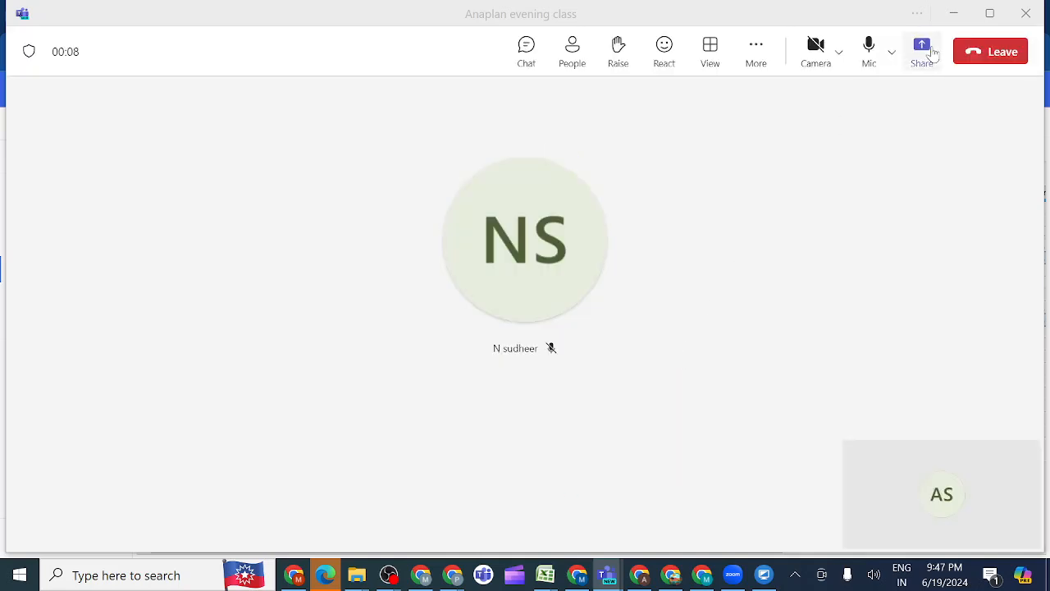
Share the whole screen with sound included in the Teams meeting, and return to the Anaplan model
click(923, 51)
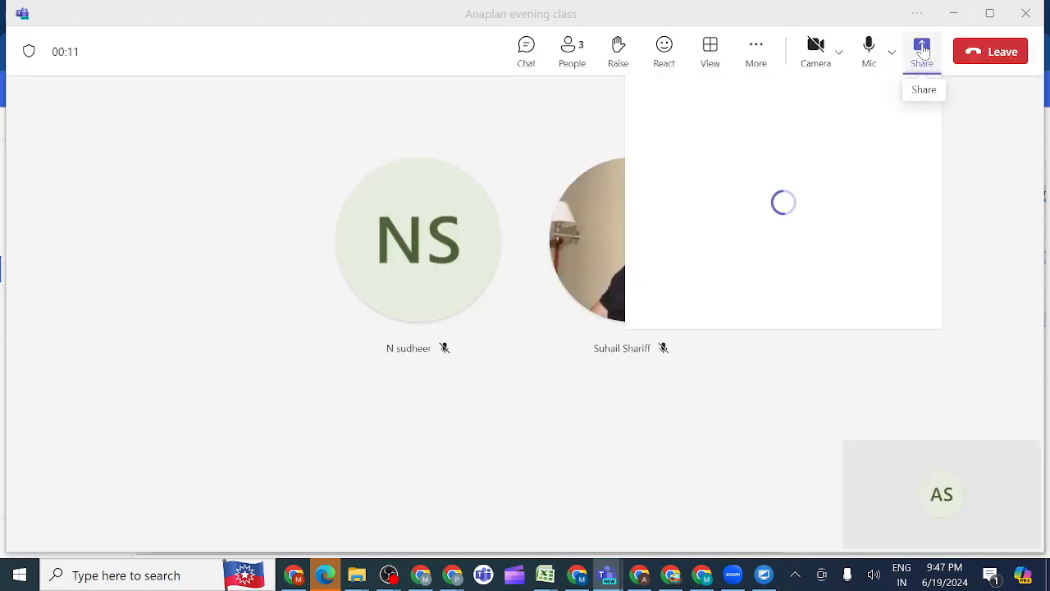
click(901, 121)
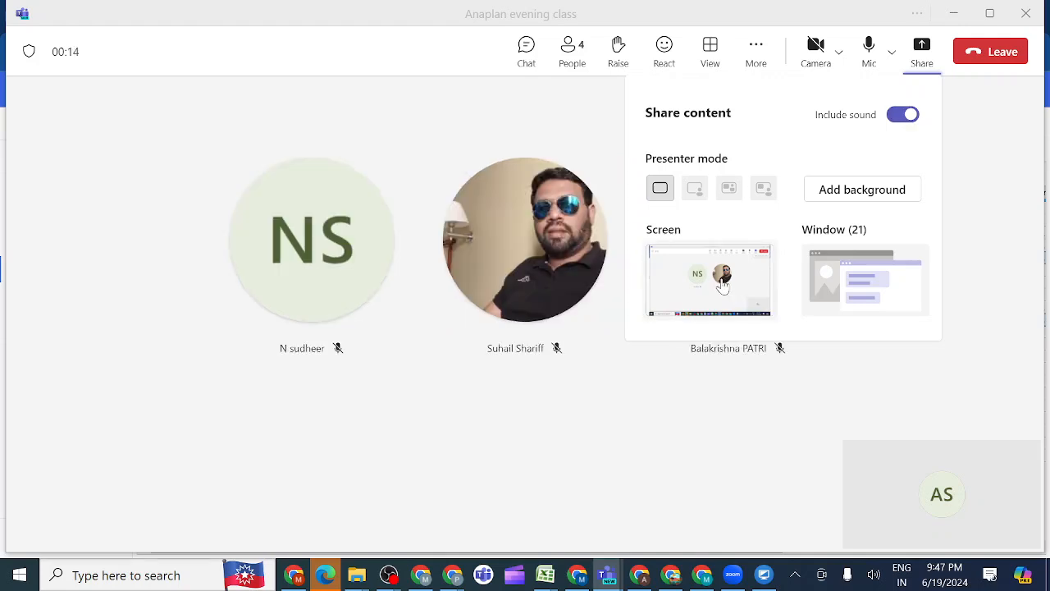
click(723, 283)
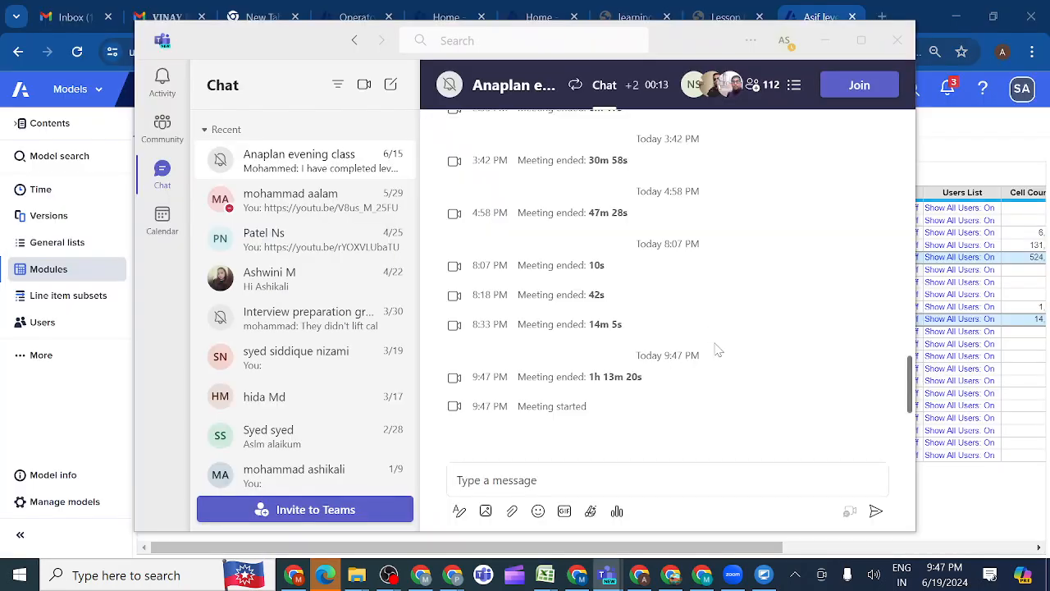
click(641, 579)
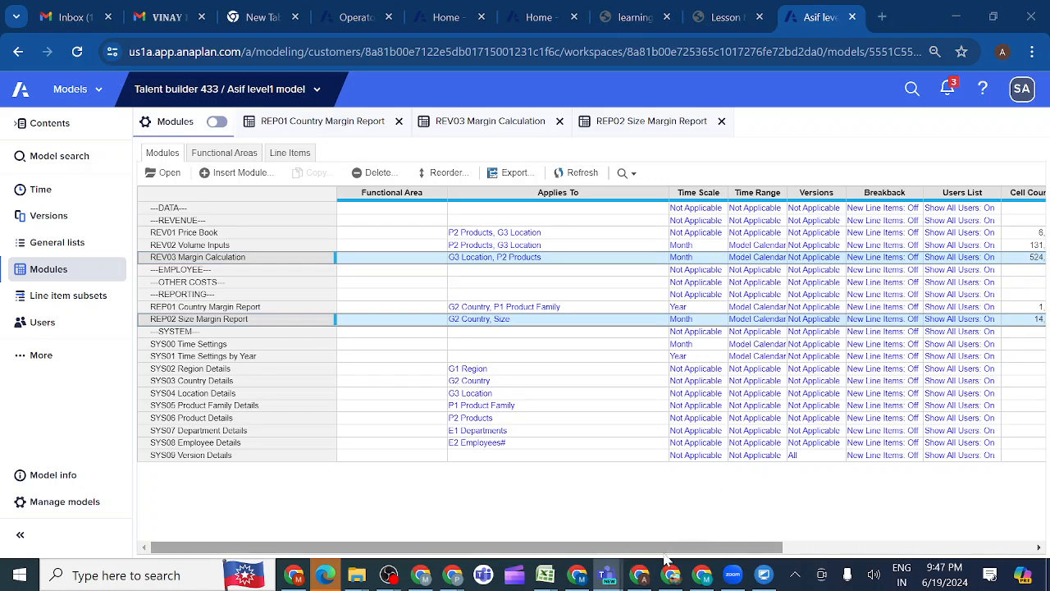
Switch to the Teams meeting, stop the current screen share and share the whole screen again with sound included
mouse_move(642, 579)
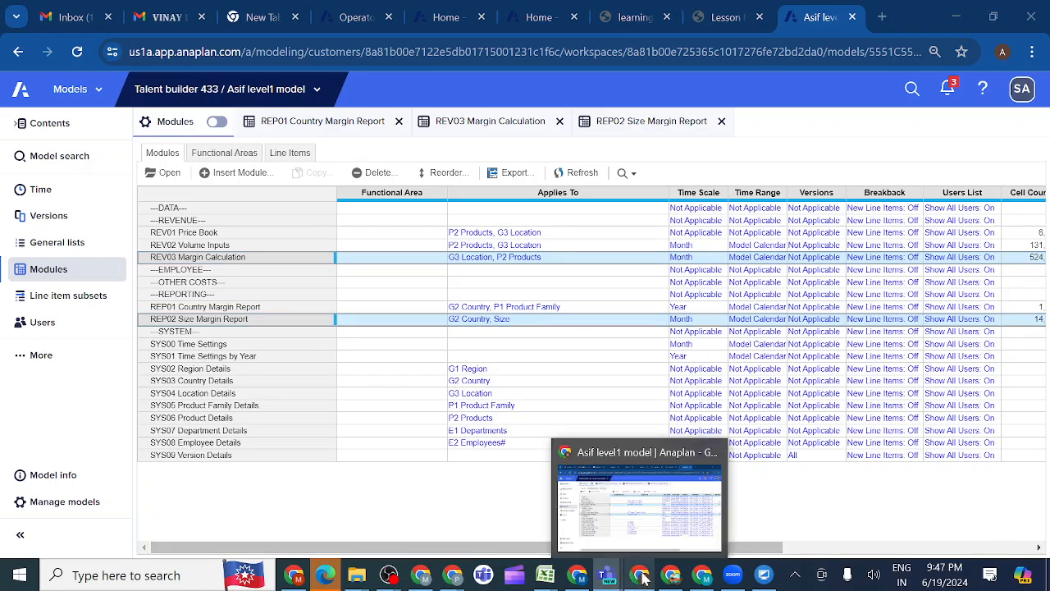
mouse_move(607, 579)
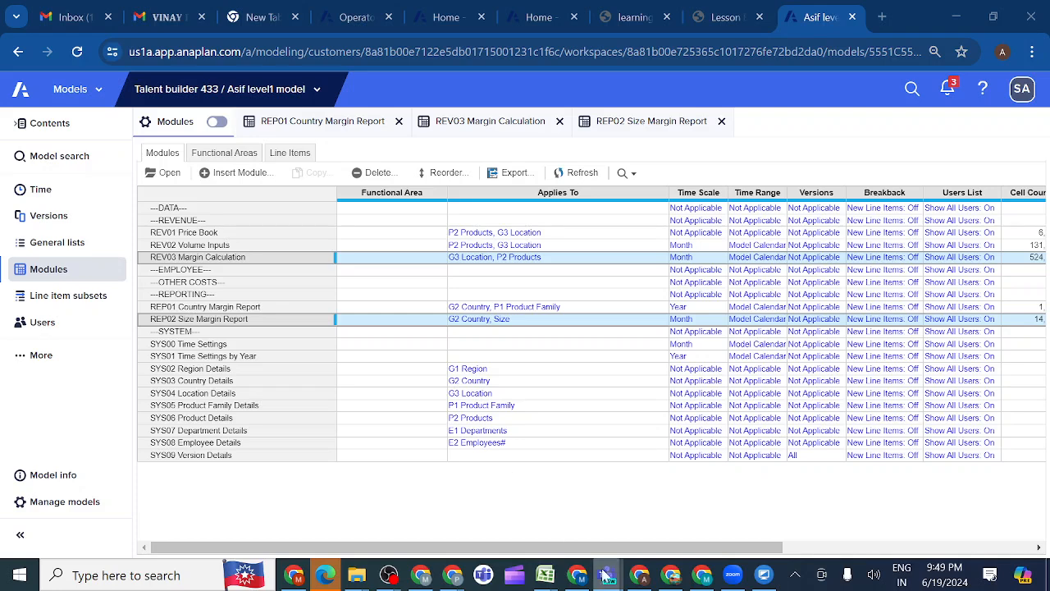
mouse_move(608, 580)
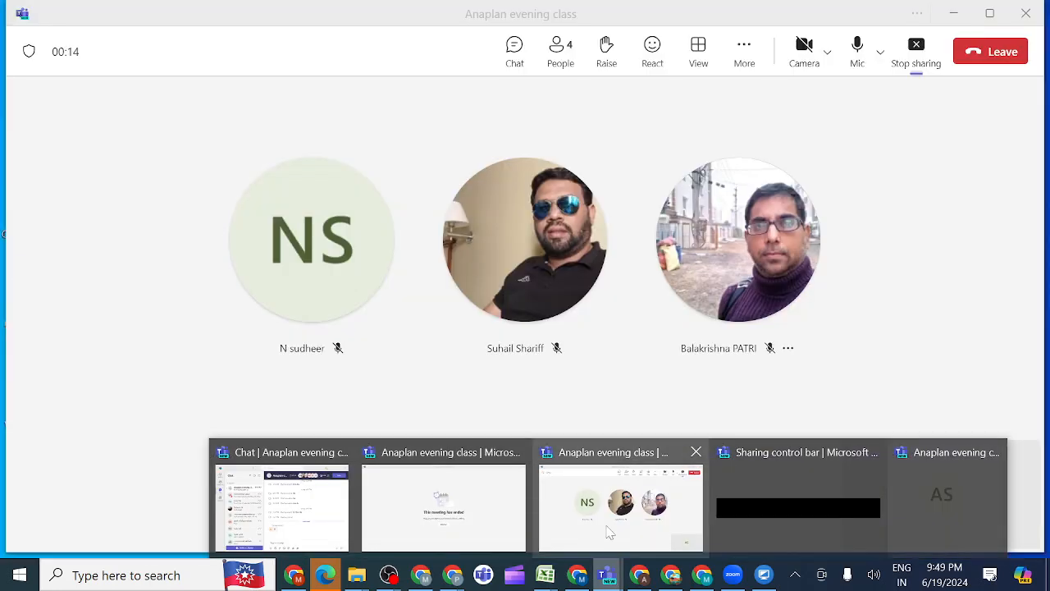
click(609, 531)
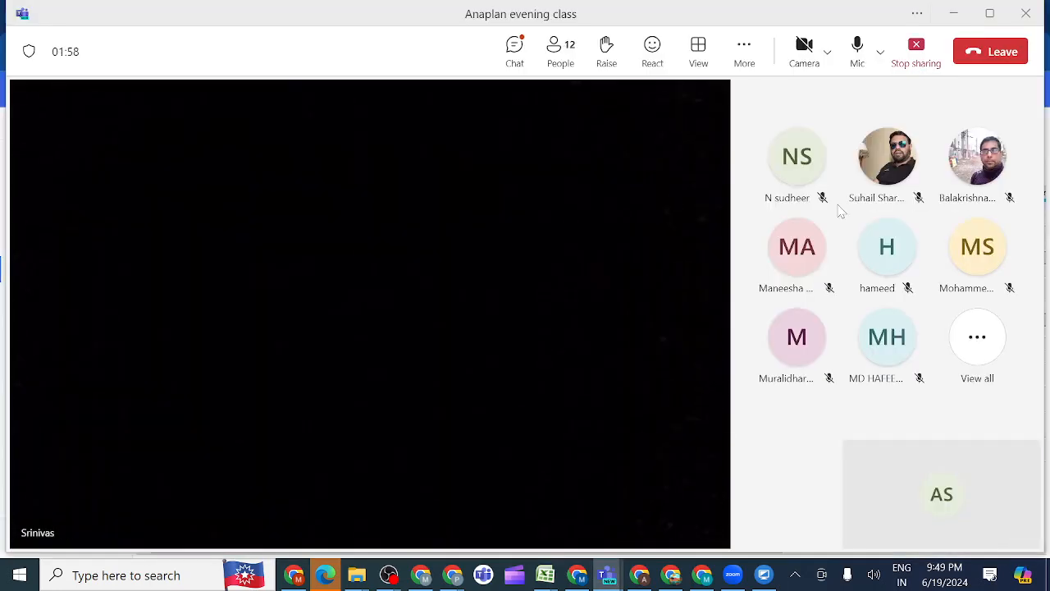
click(896, 147)
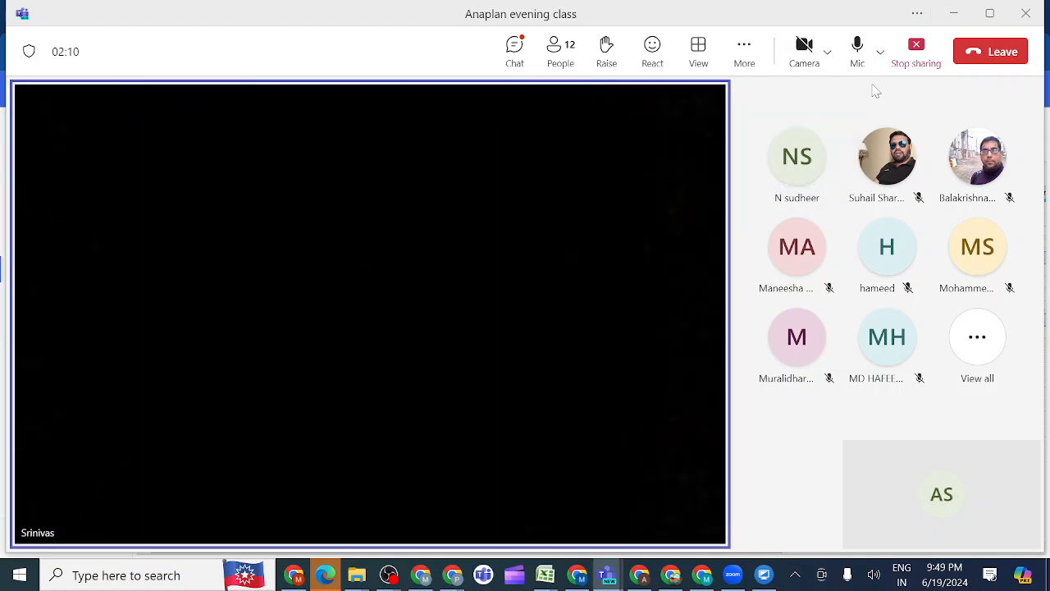
click(914, 53)
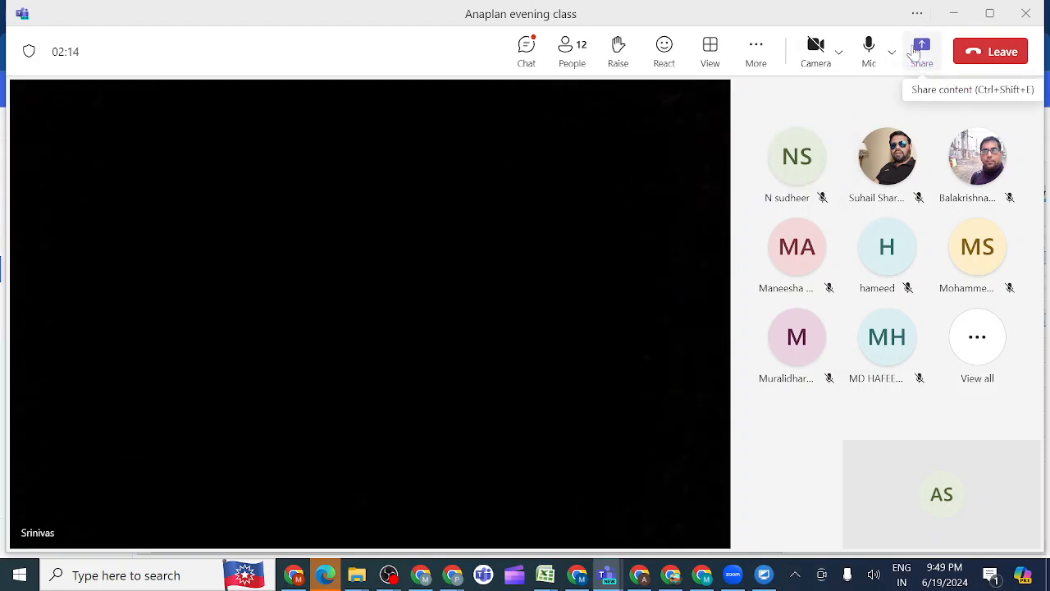
click(923, 51)
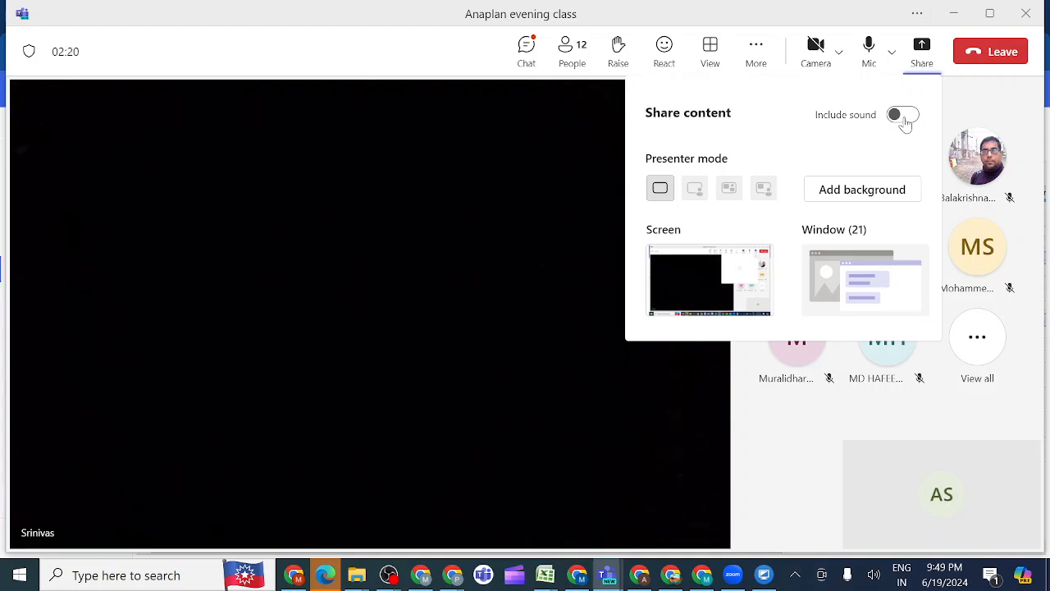
click(903, 116)
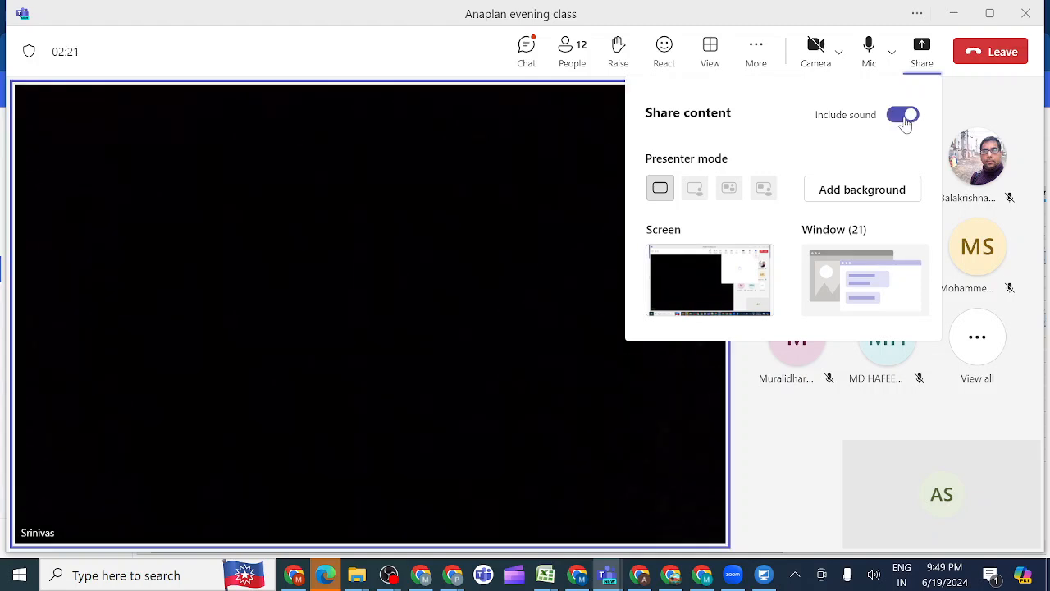
click(738, 276)
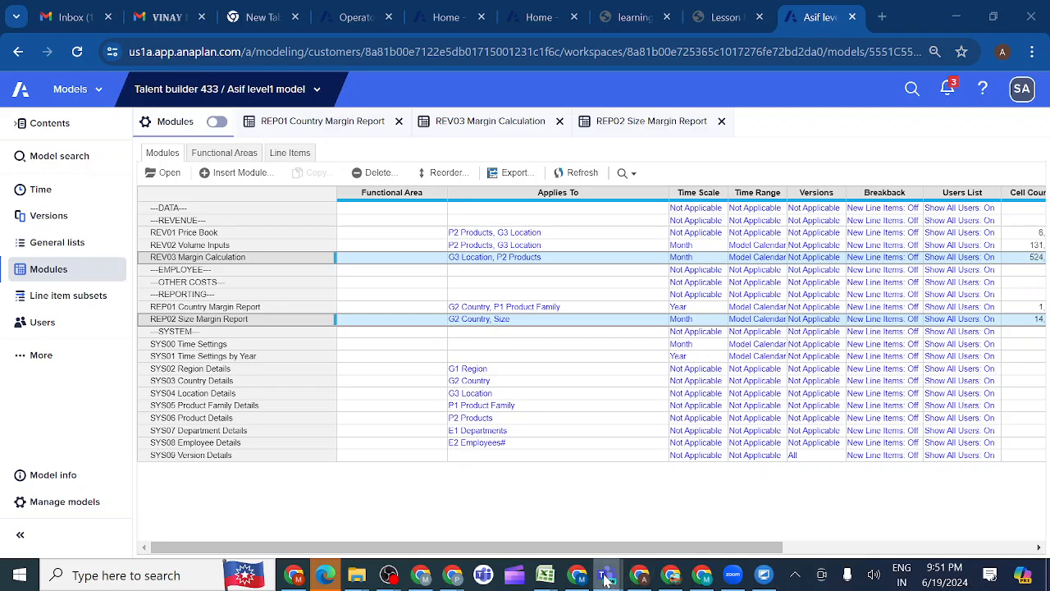
Review the full participant list of the Teams evening class meeting, and return to the Anaplan model
mouse_move(606, 580)
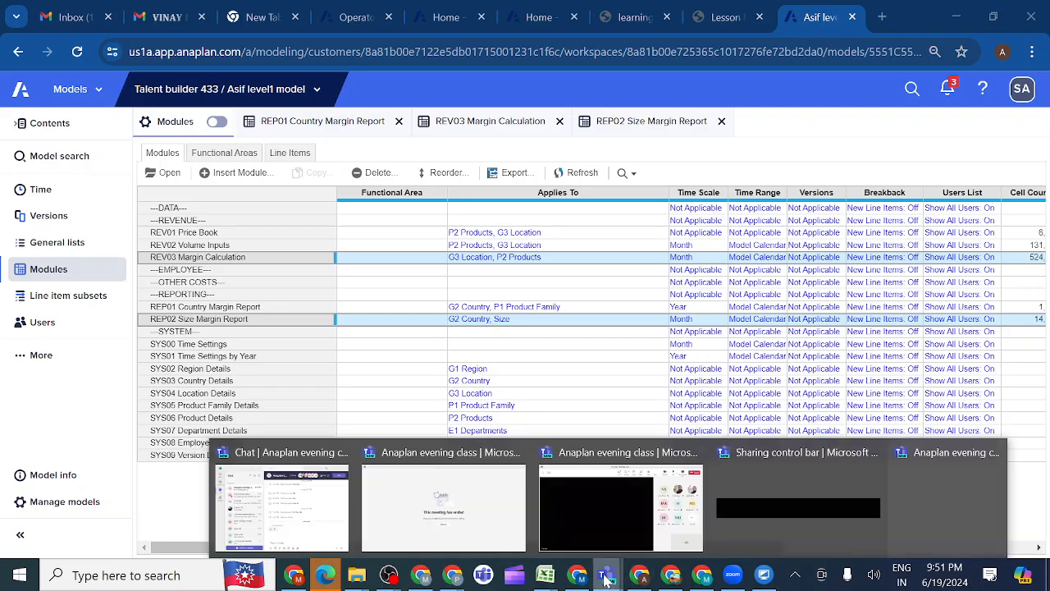
click(678, 525)
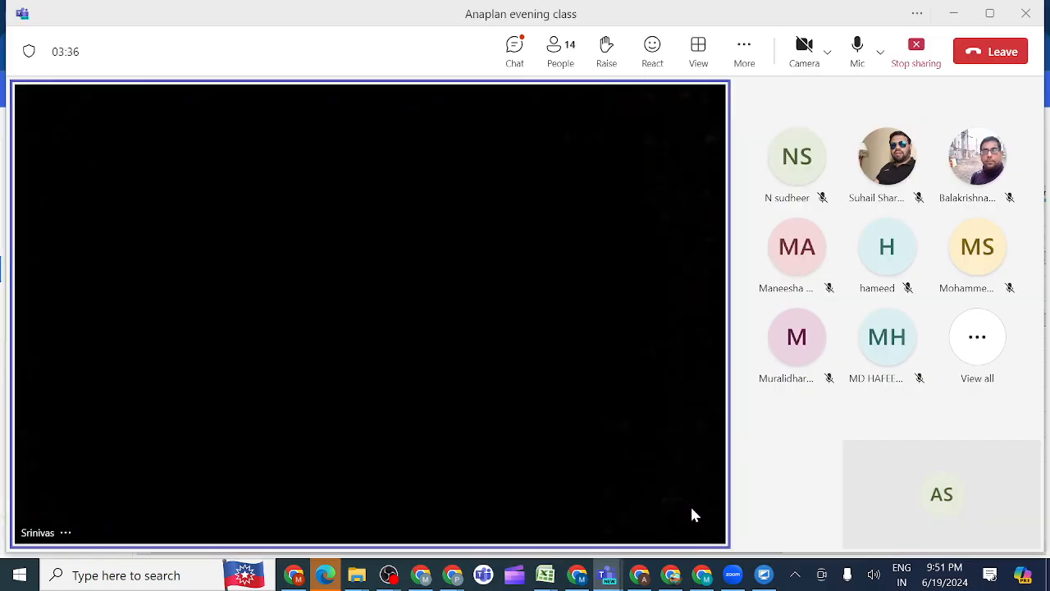
click(977, 339)
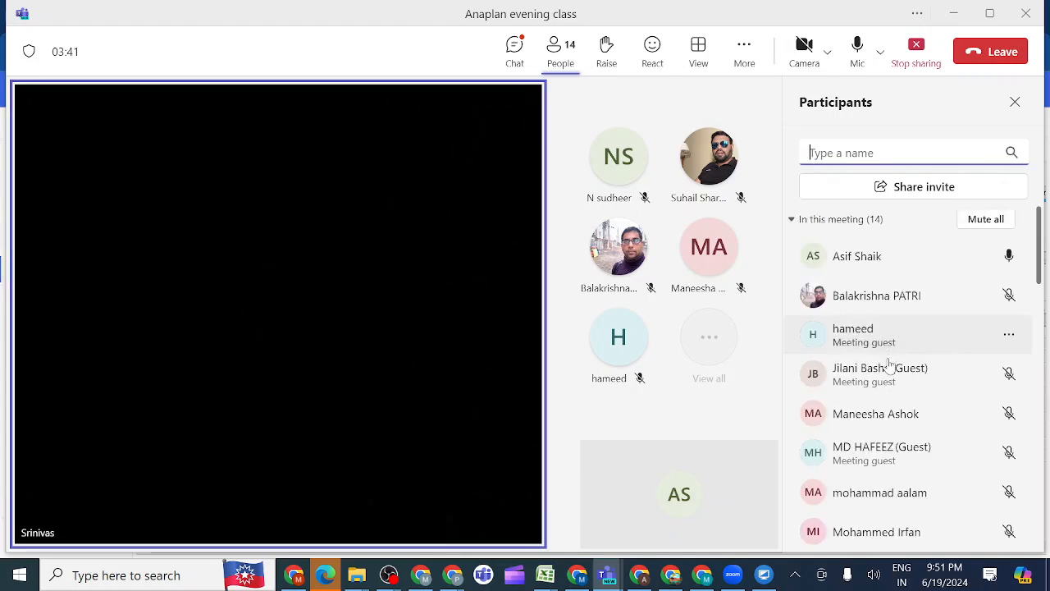
scroll(890, 378, down, 3)
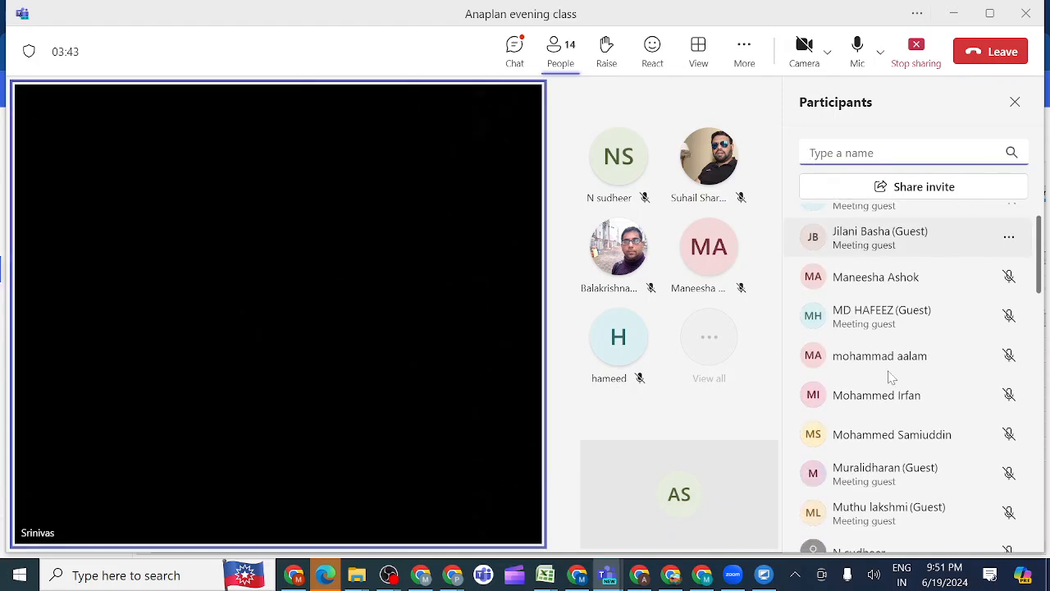
scroll(890, 376, down, 1)
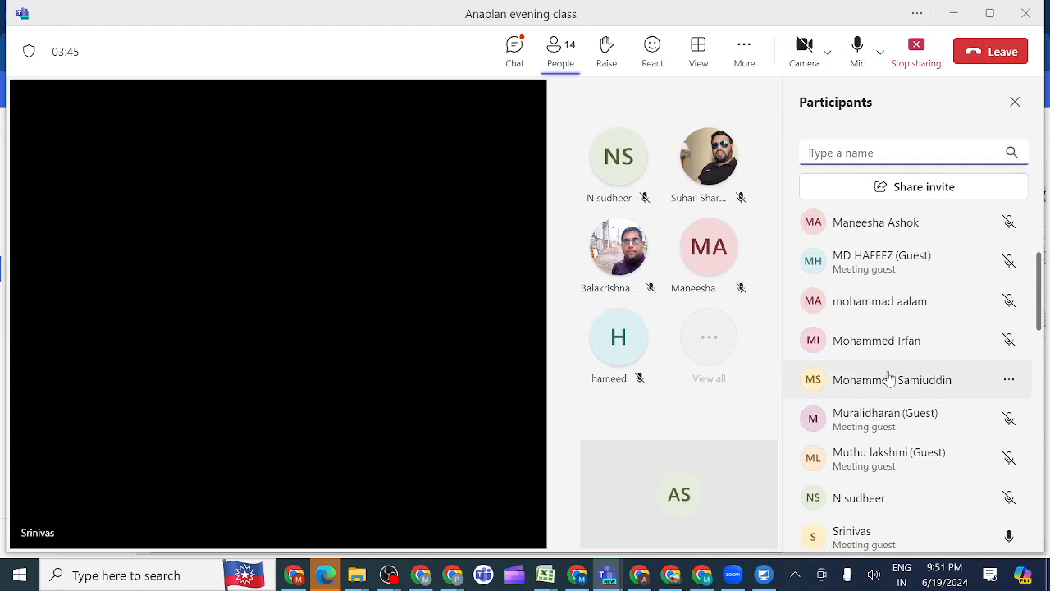
scroll(890, 377, down, 3)
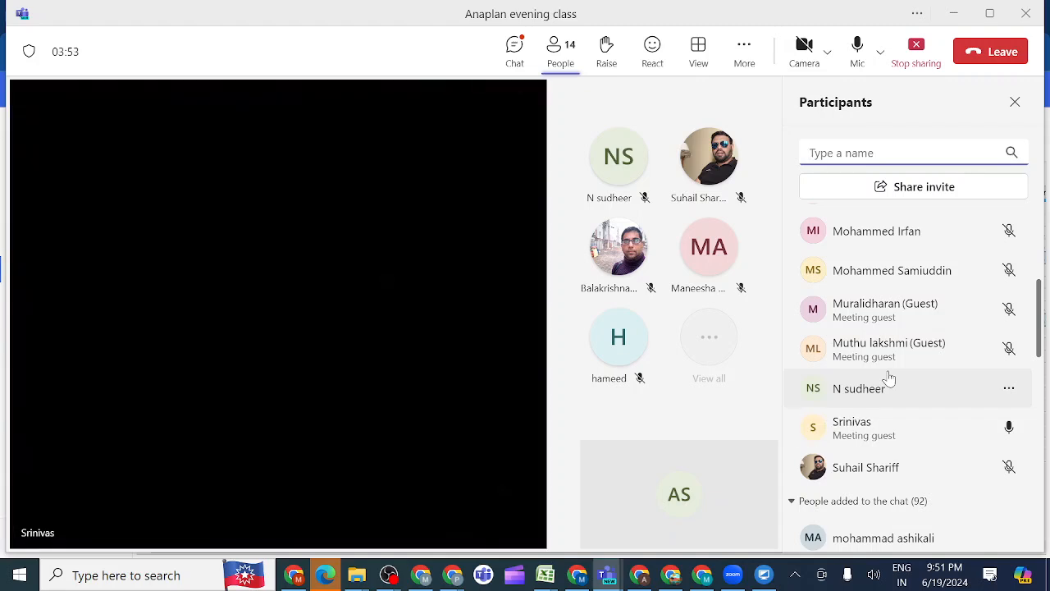
scroll(890, 377, down, 4)
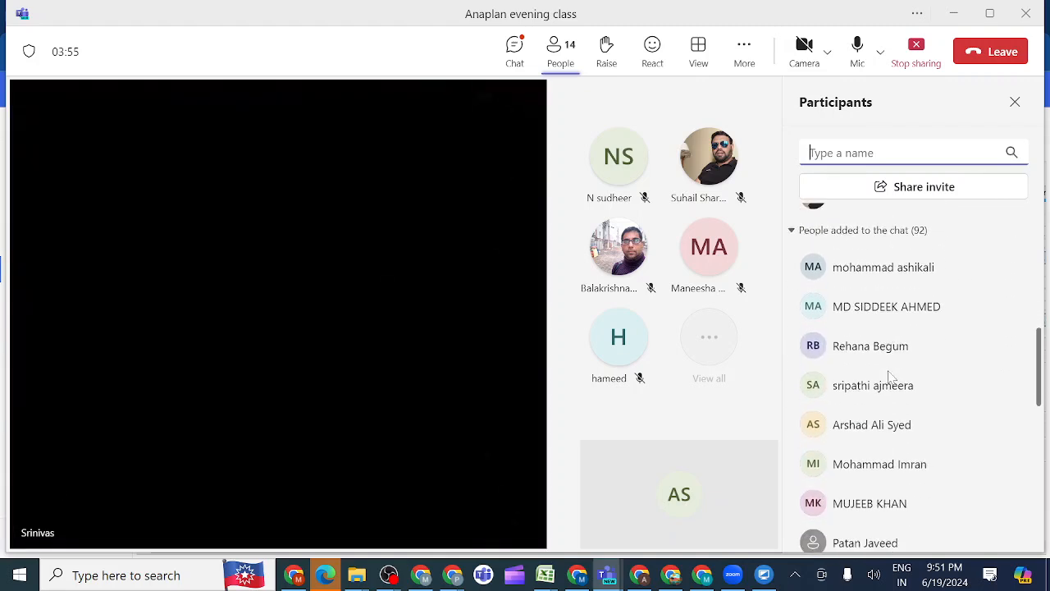
scroll(890, 377, down, 2)
scroll(890, 378, up, 10)
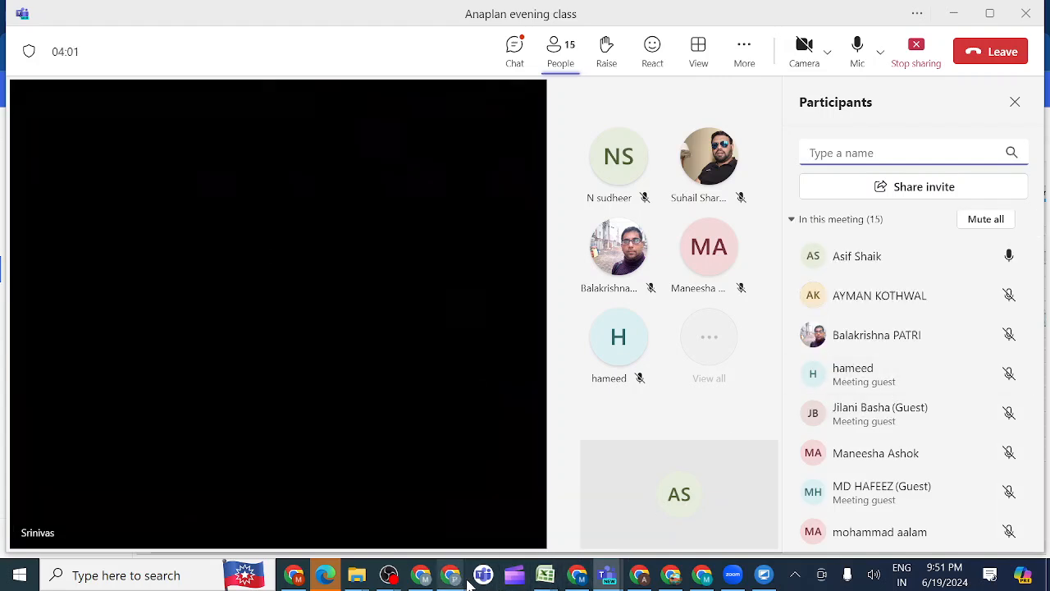
mouse_move(640, 579)
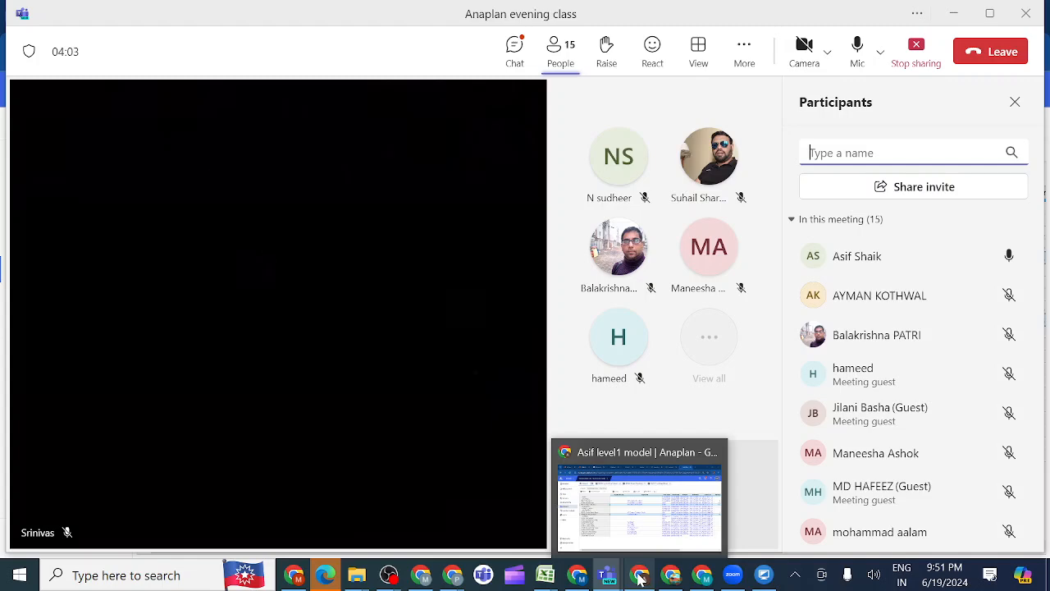
click(637, 534)
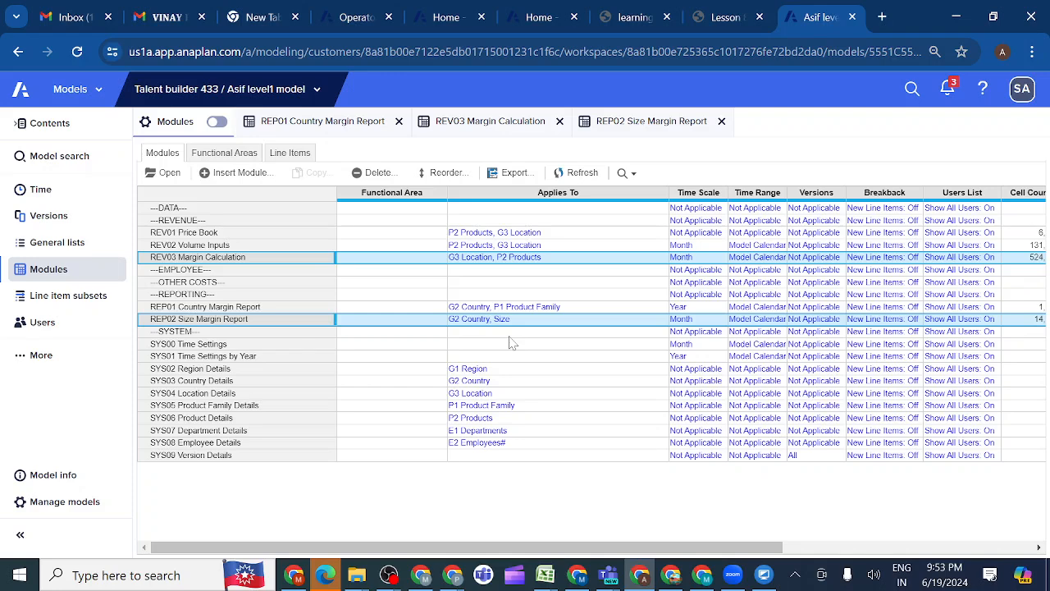
Bring up the activity 8.8.4 formulas in the lesson, and restart whole-screen sharing with sound in the Teams meeting
click(723, 19)
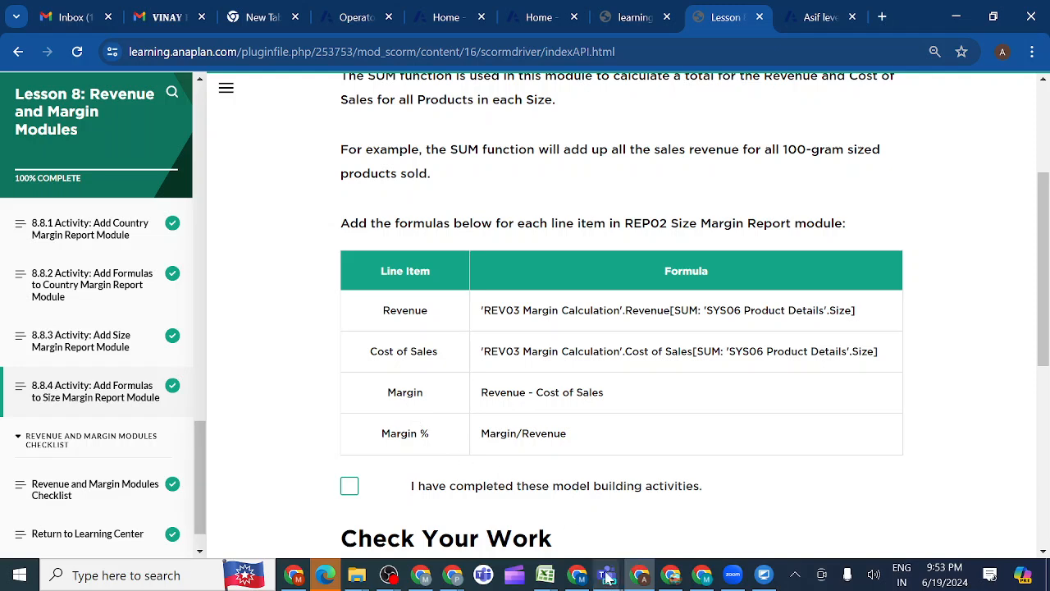
mouse_move(608, 578)
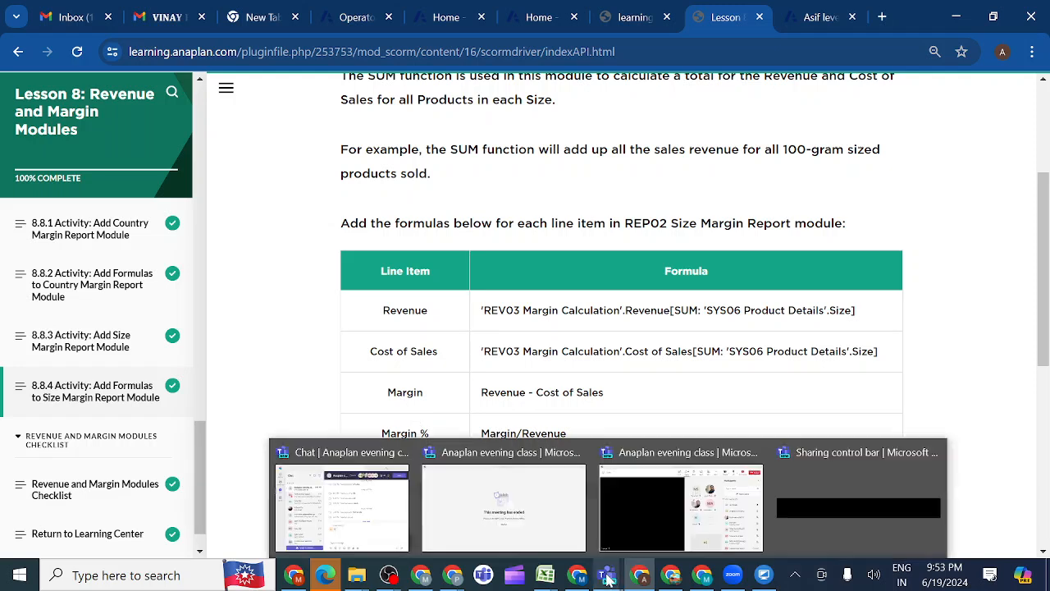
click(703, 524)
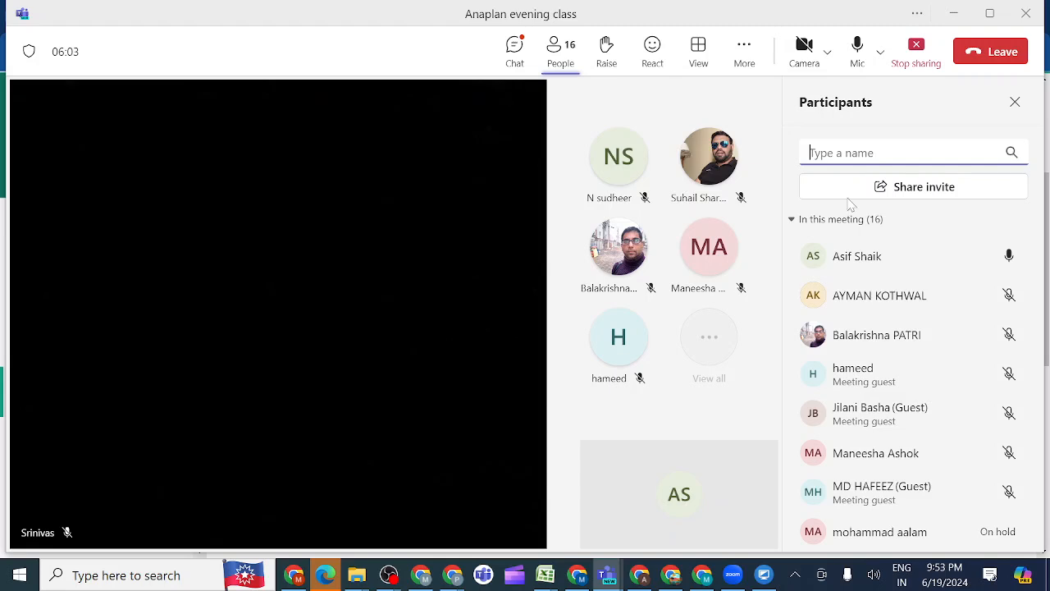
click(918, 49)
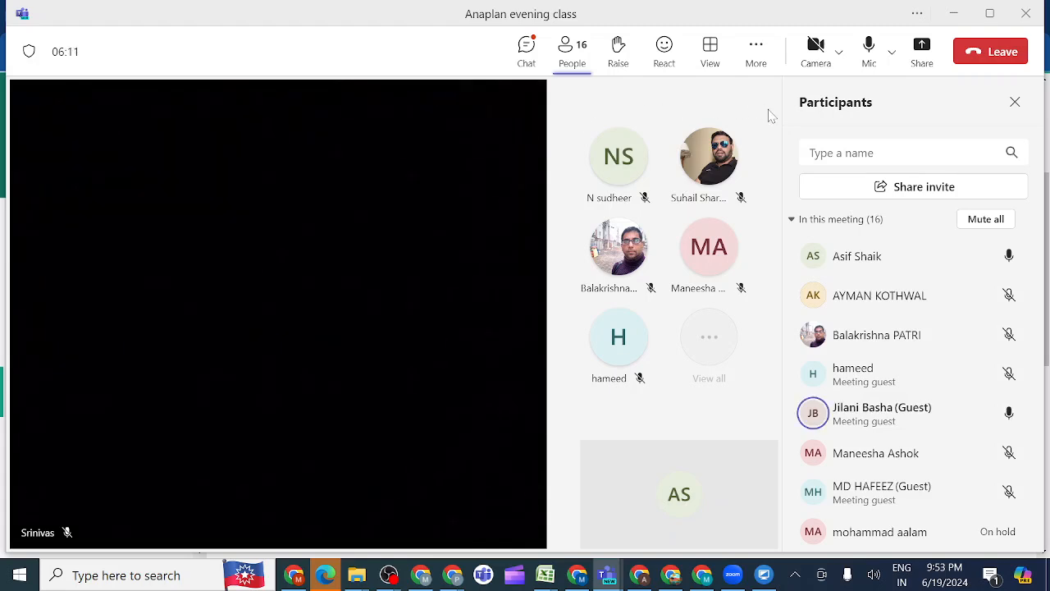
click(922, 50)
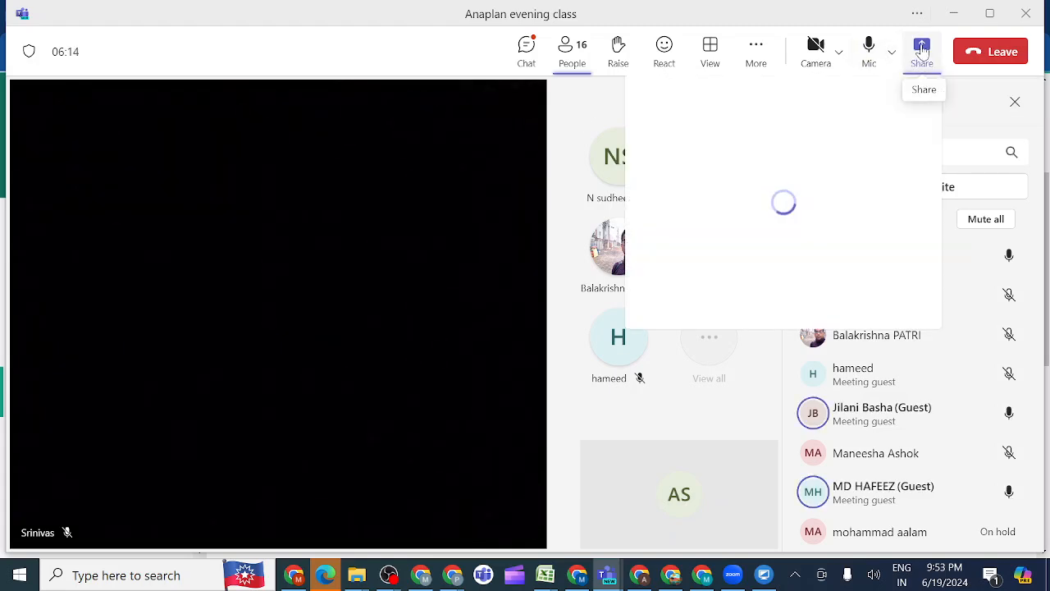
click(901, 116)
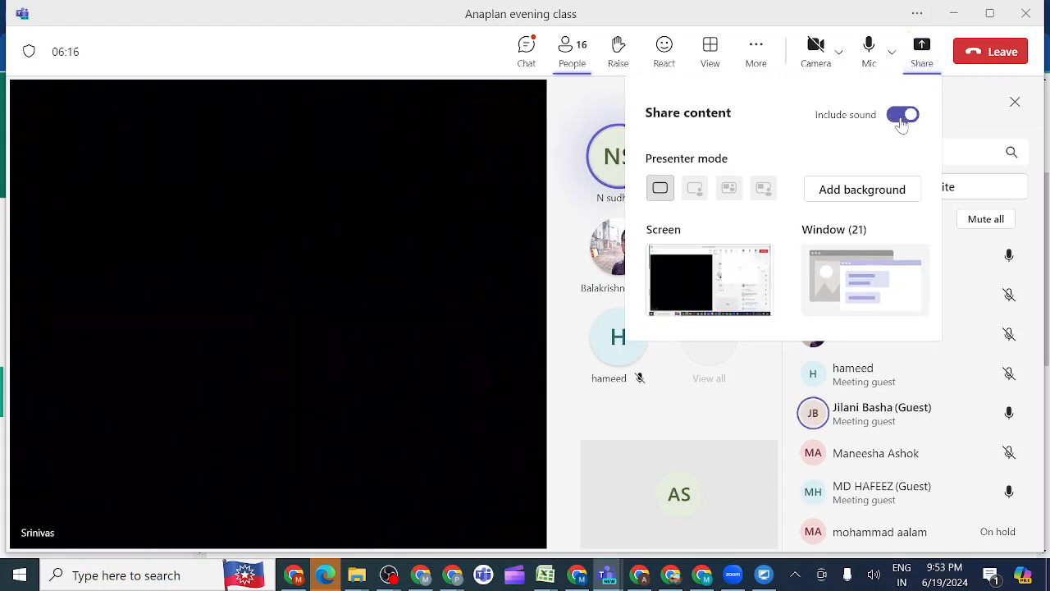
click(736, 279)
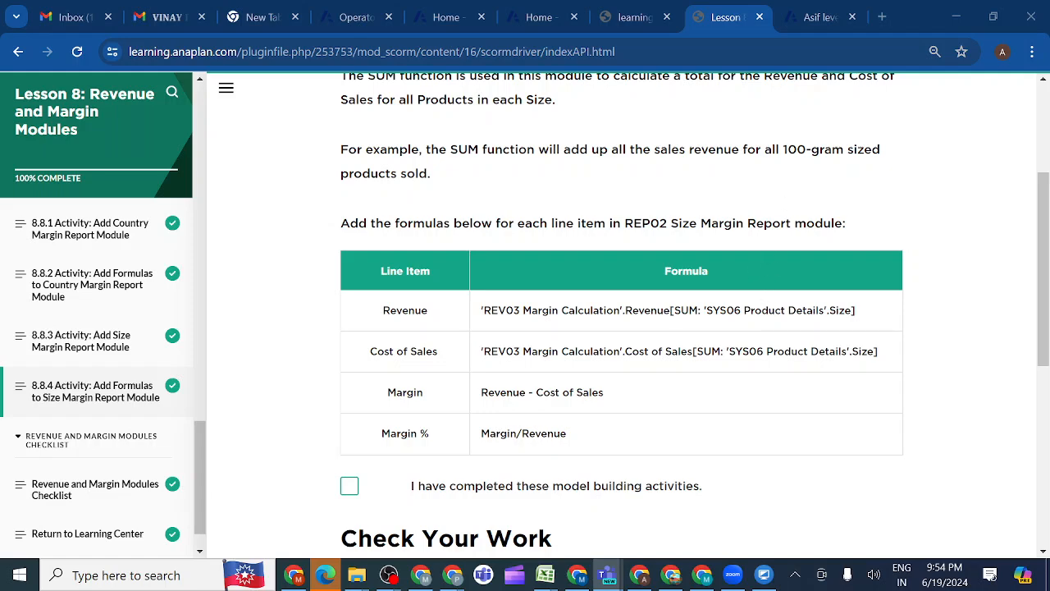
Return to the Anaplan model and open the SYS06 Product Details module, closing its Pivot dialog without changes
click(810, 28)
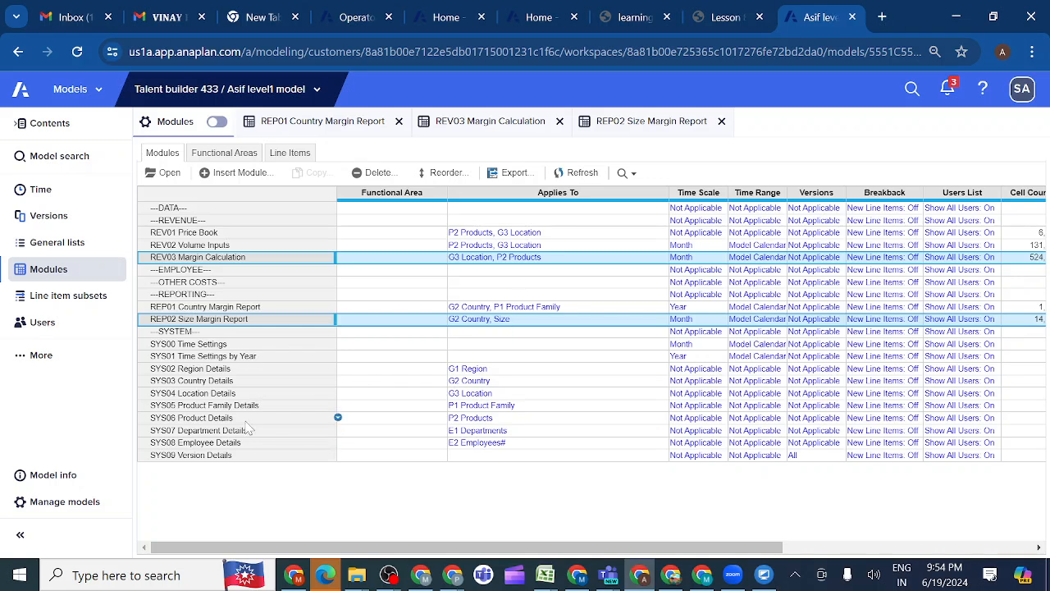
click(218, 422)
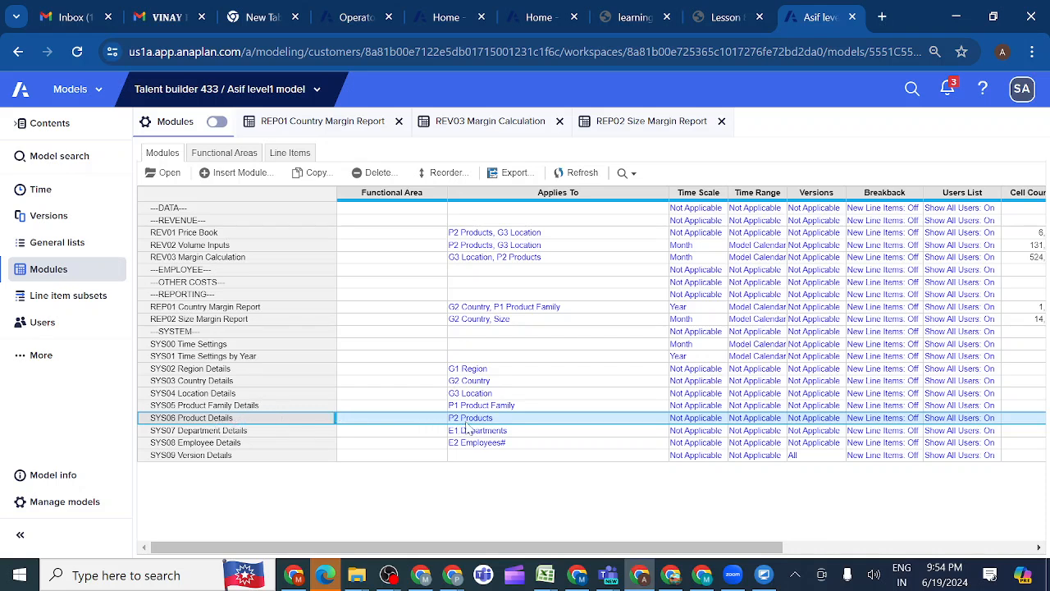
click(172, 175)
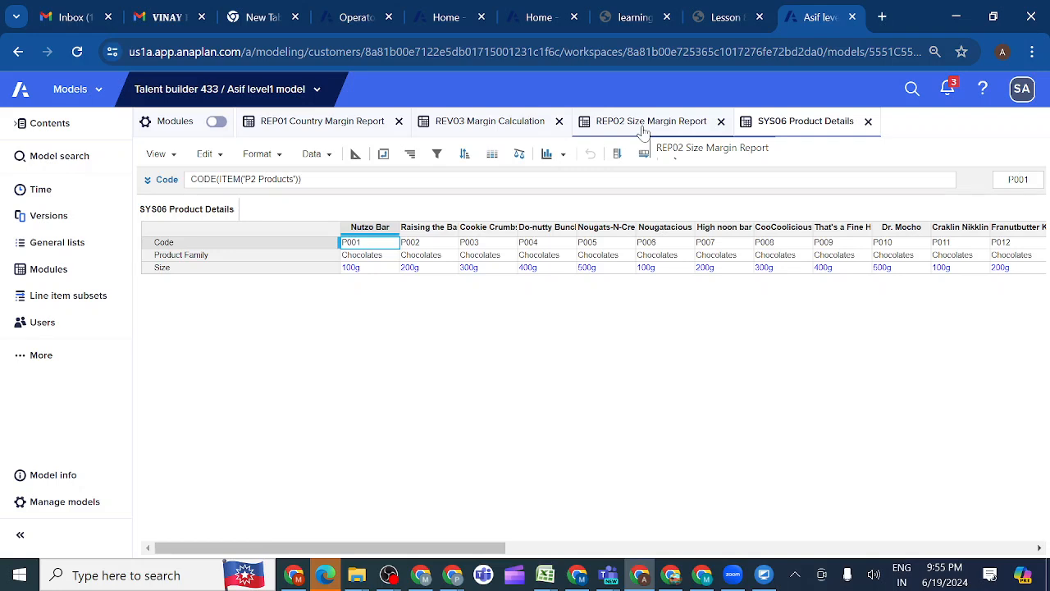
click(358, 158)
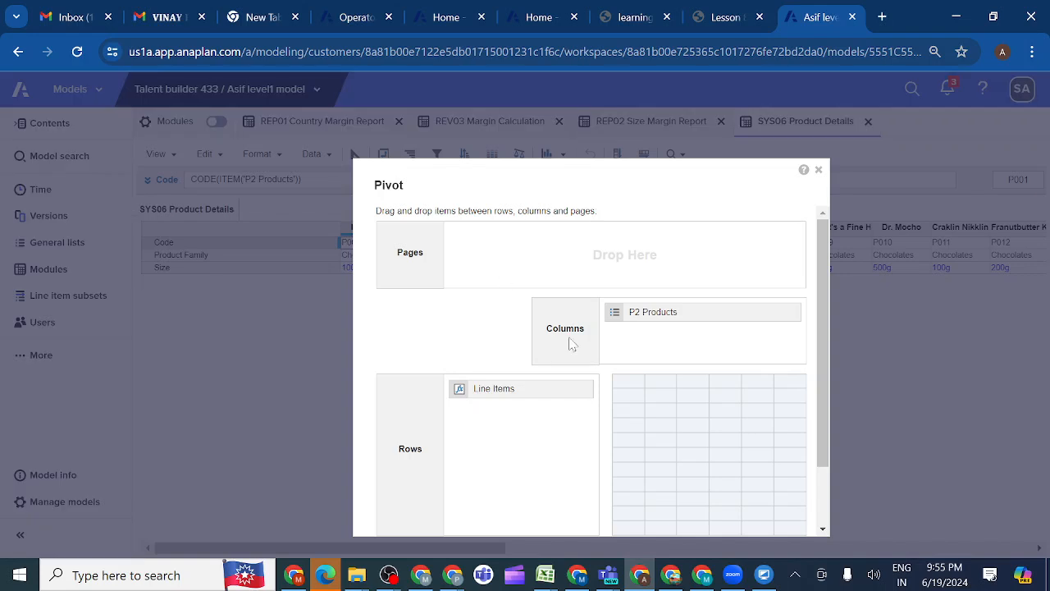
click(818, 172)
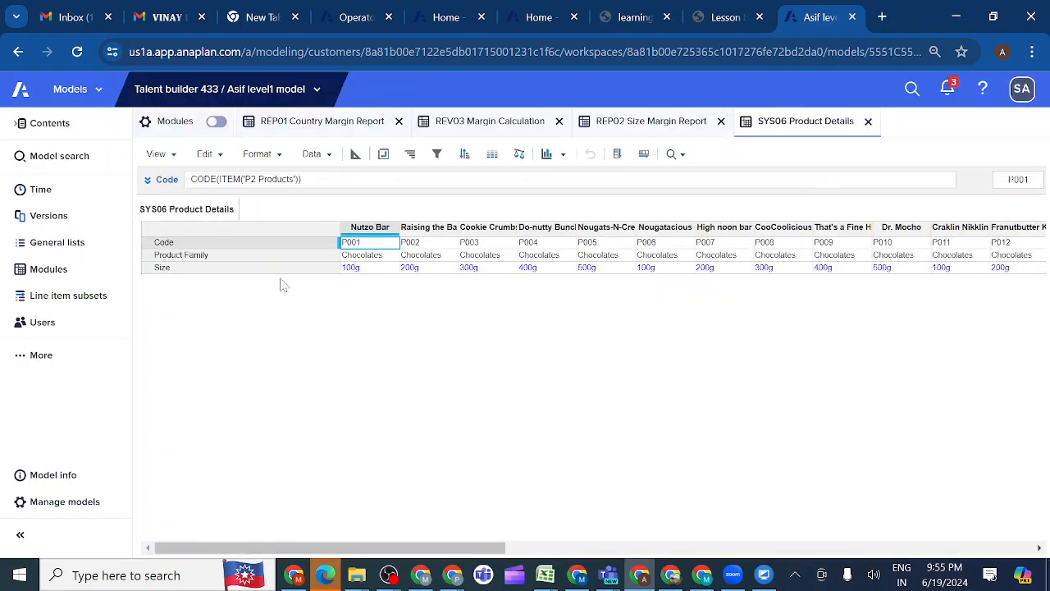
Check the format of the Size line item in SYS06 Product Details' blueprint, and return to REP02 Size Margin Report
click(249, 271)
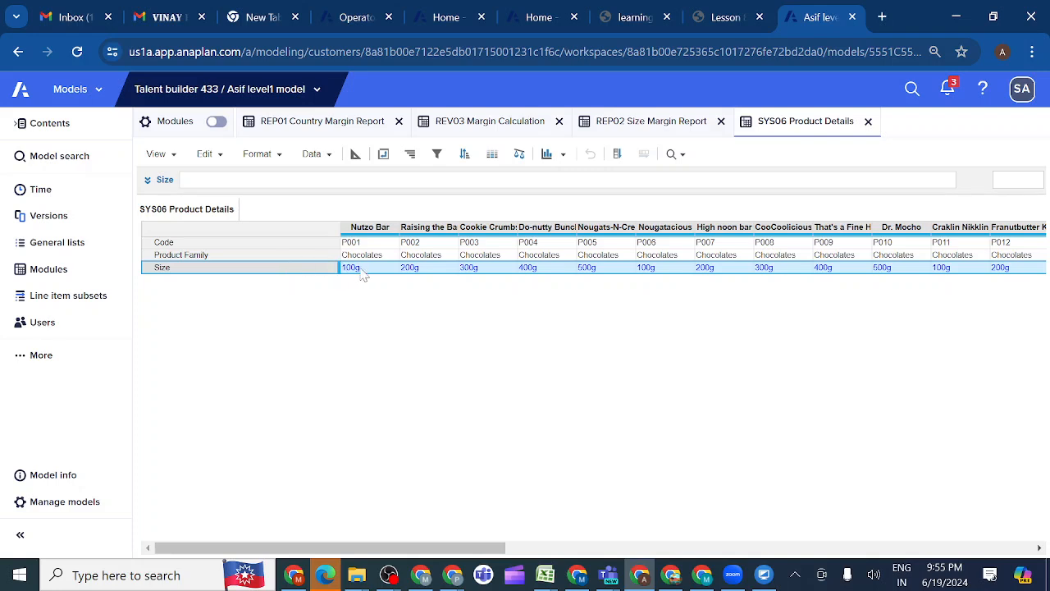
click(355, 153)
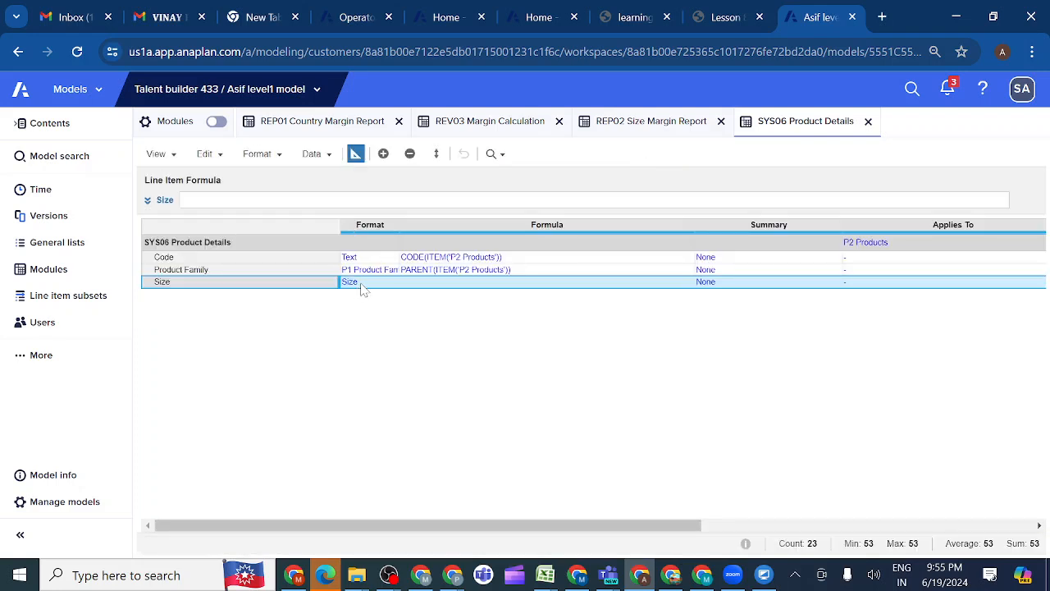
click(355, 155)
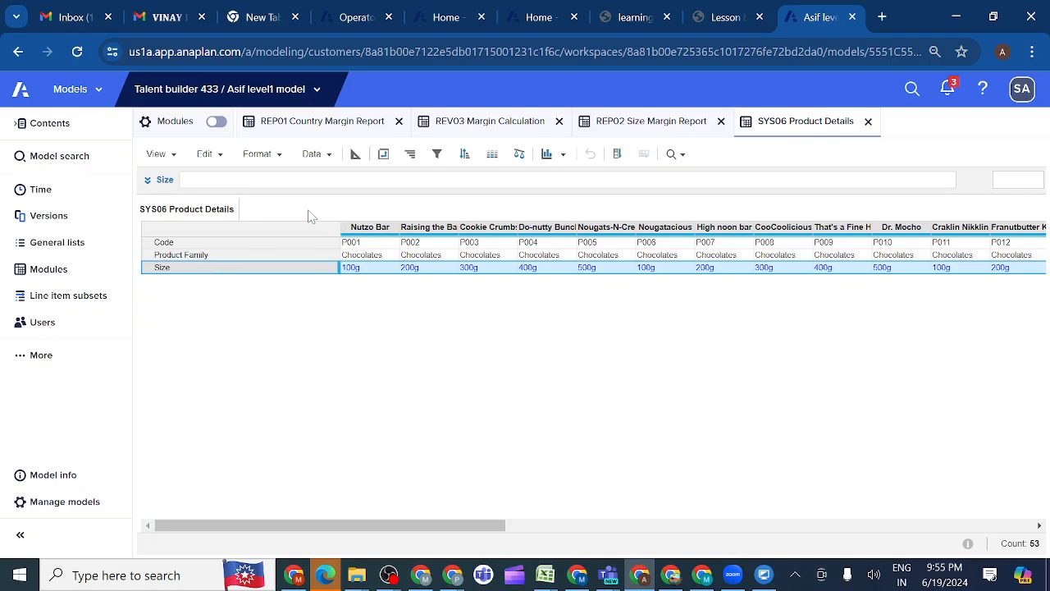
click(627, 131)
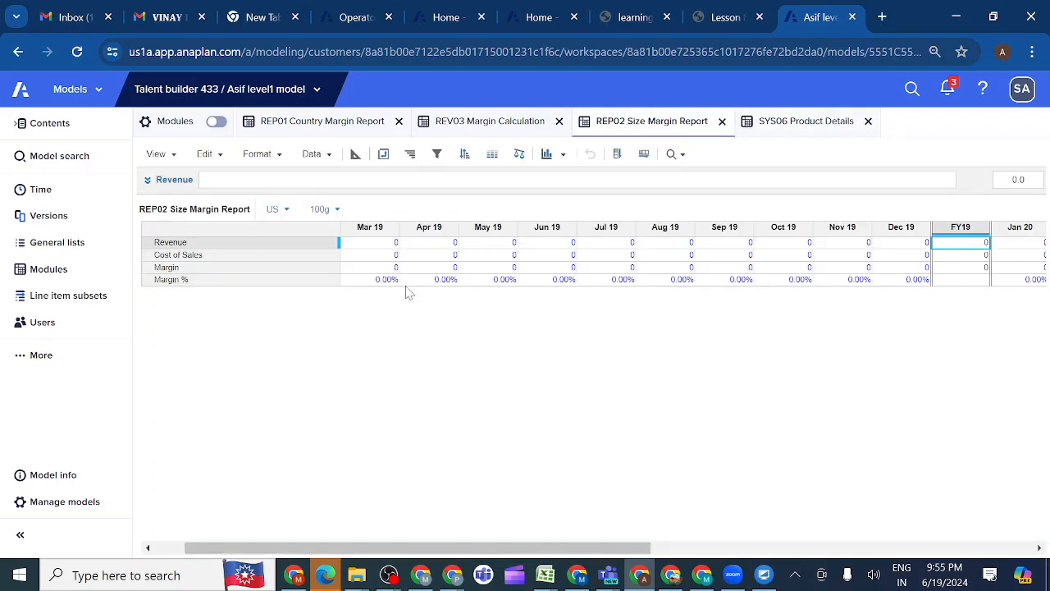
Start the Revenue formula in REP02 Size Margin Report with 'REV03 Margin Calculation'.Revenue followed by a SUM aggregation
click(233, 244)
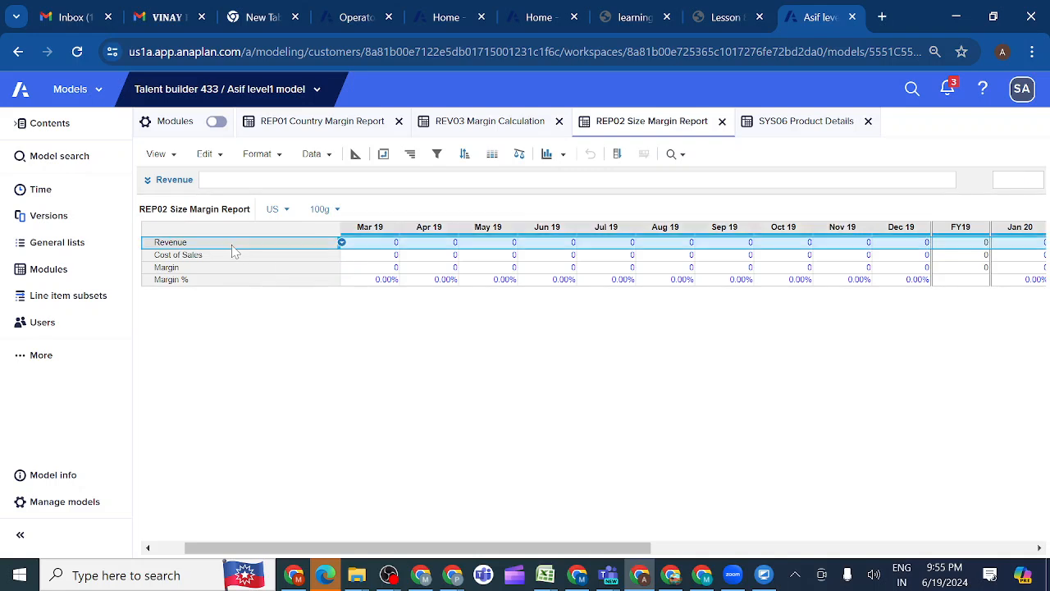
click(147, 179)
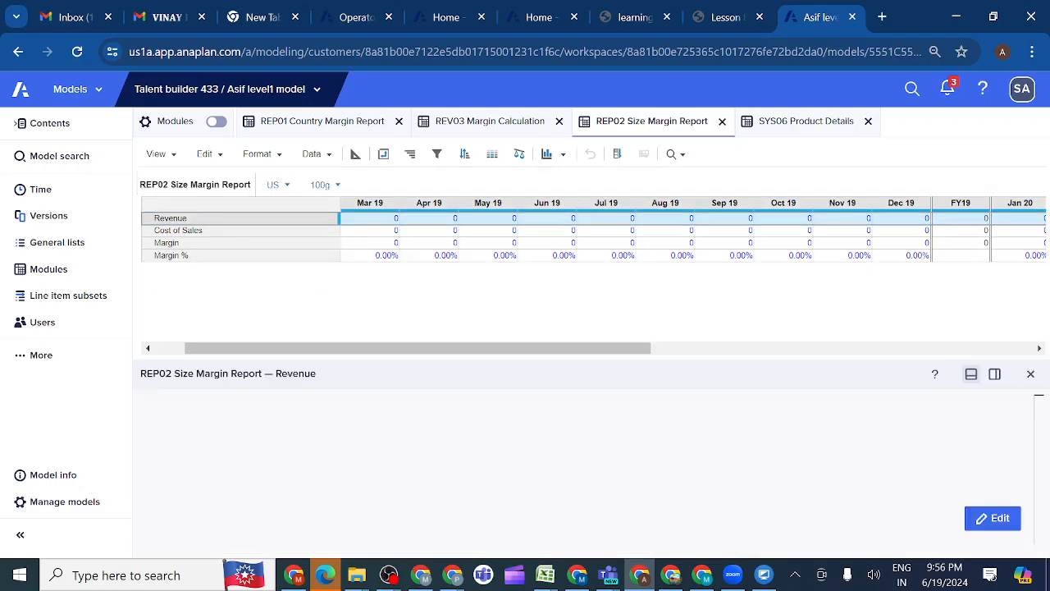
click(993, 517)
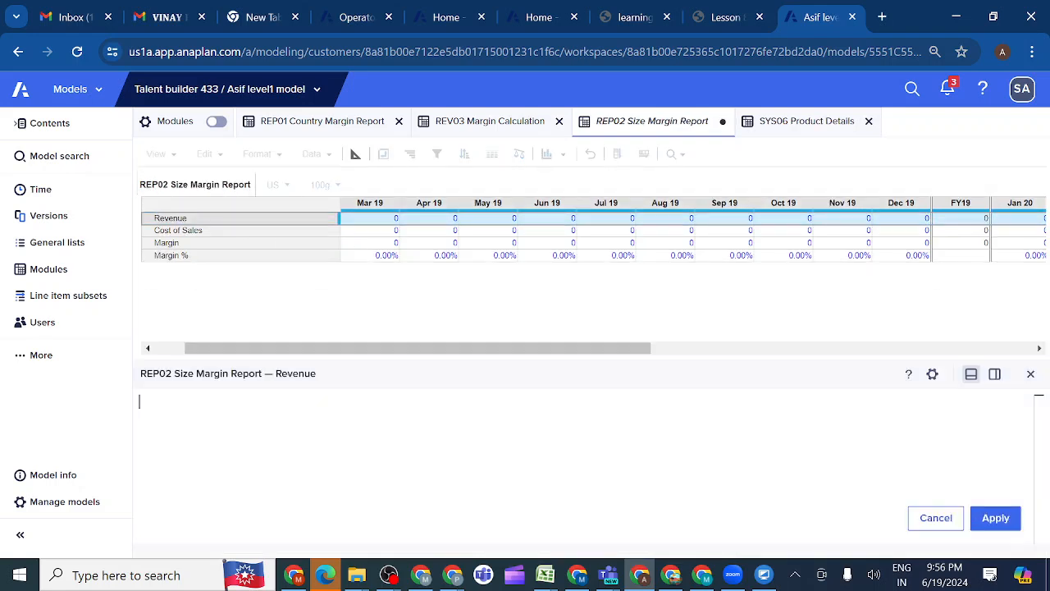
click(489, 123)
click(219, 213)
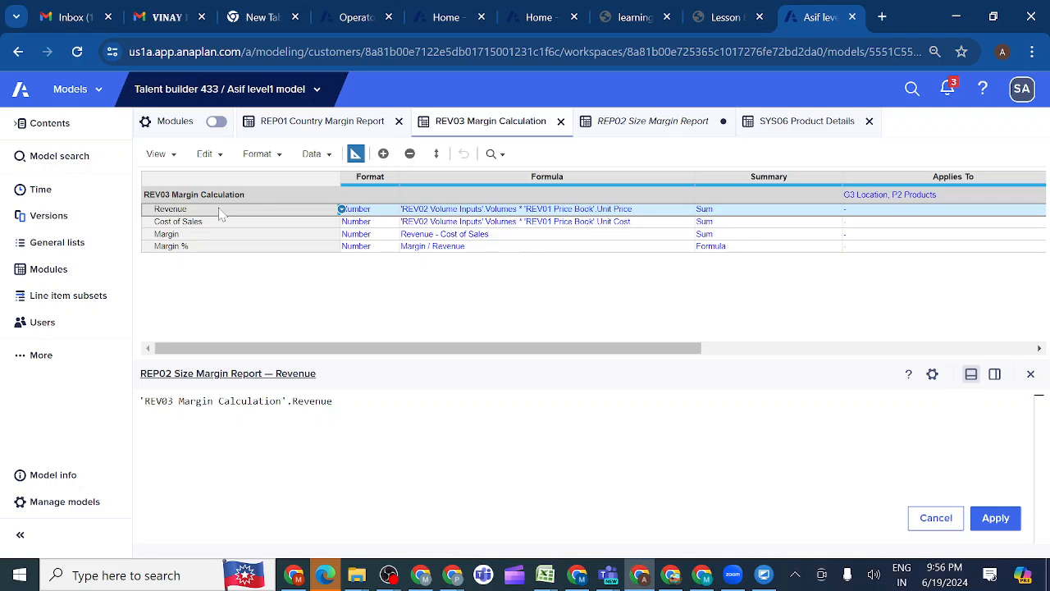
text([)
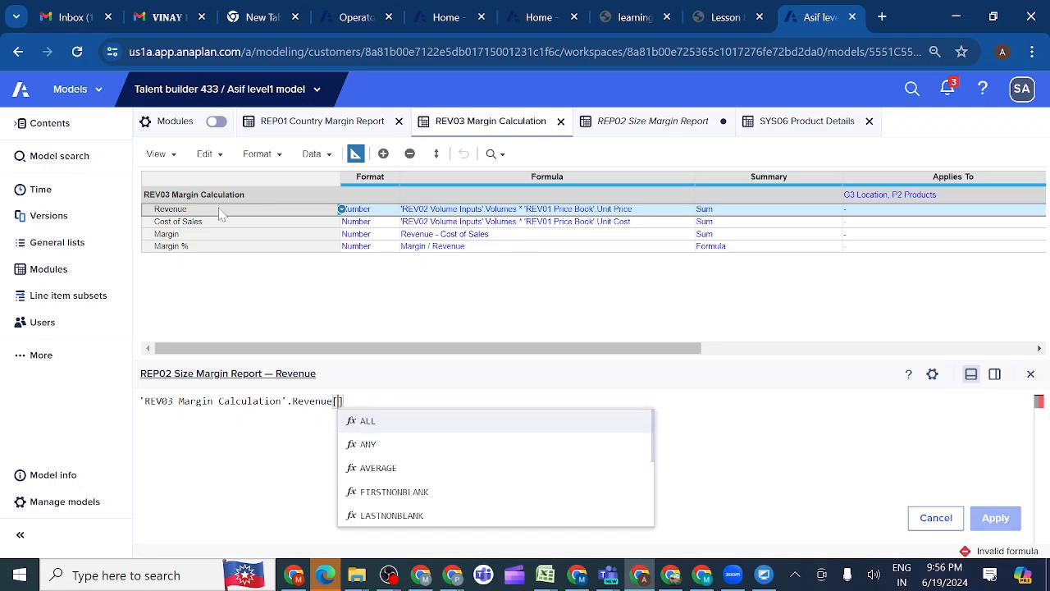
text(SUM)
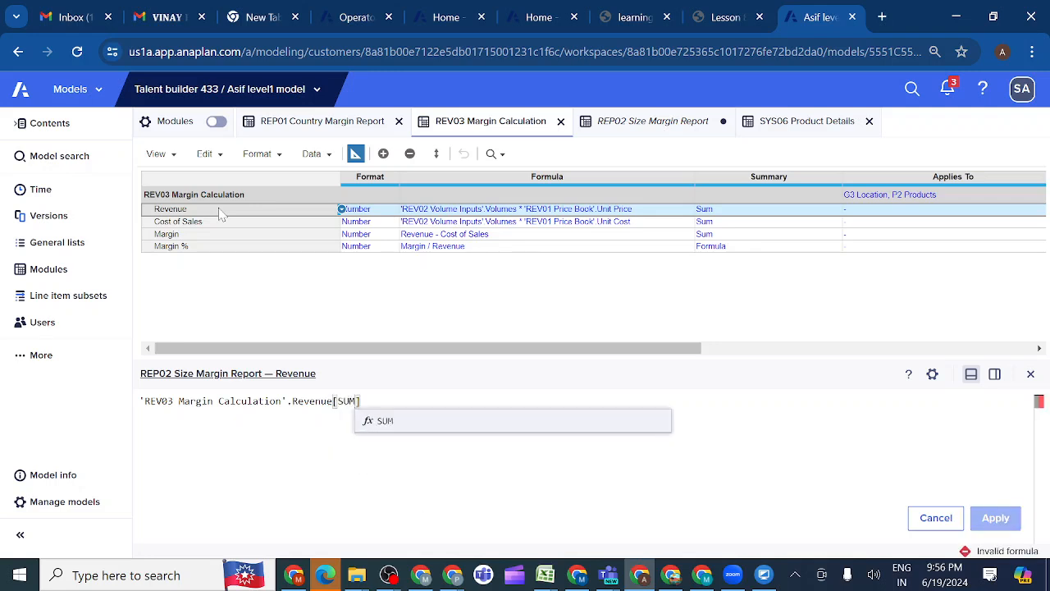
click(385, 421)
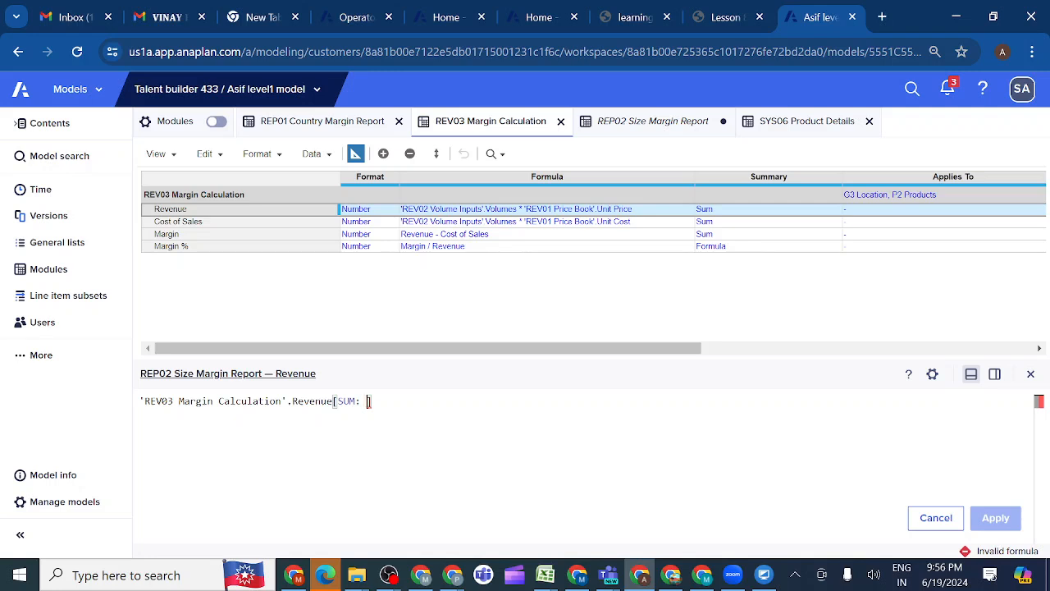
Check Size's format in SYS06 Product Details' blueprint, then add 'SYS06 Product Details'.Size as the SUM mapping and apply the Revenue formula
click(815, 129)
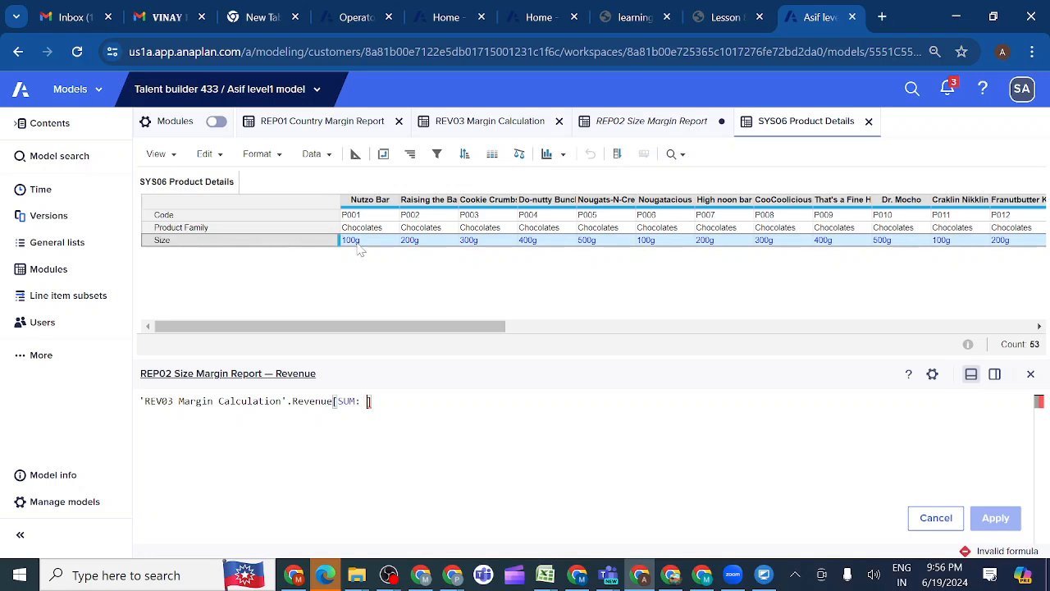
click(356, 156)
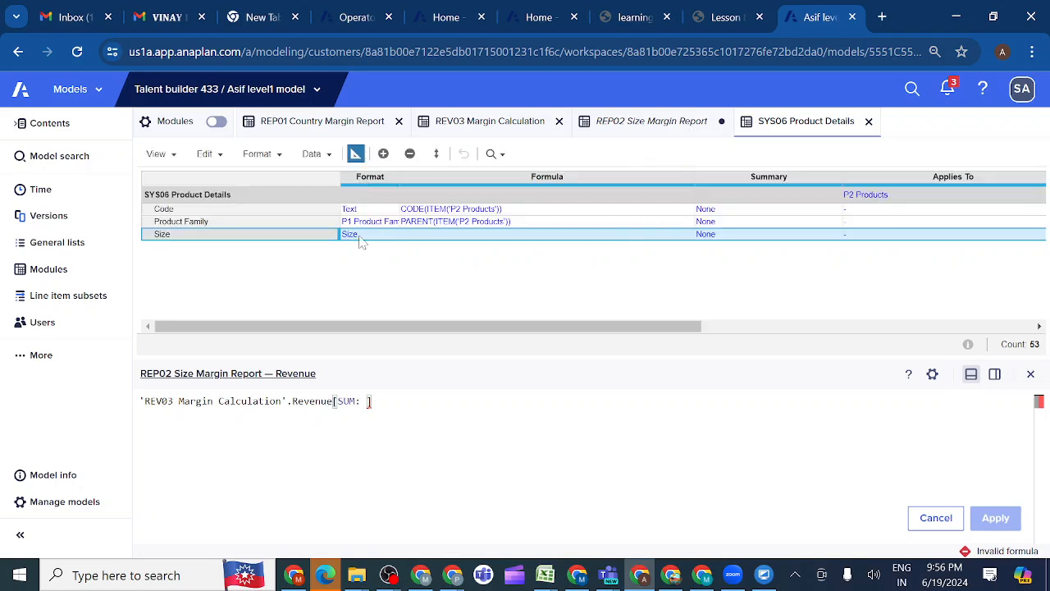
click(356, 156)
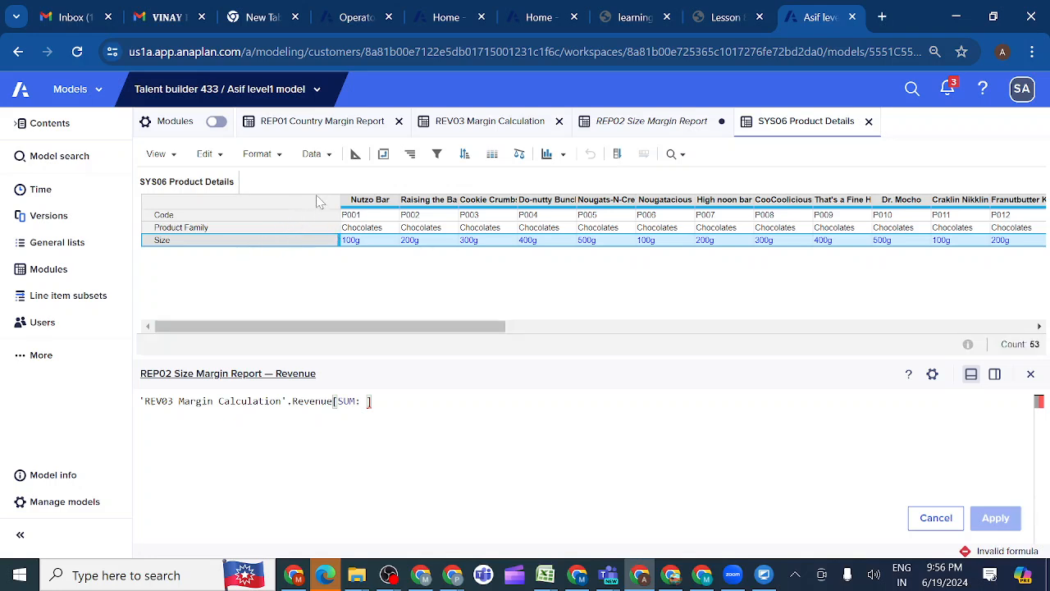
click(238, 248)
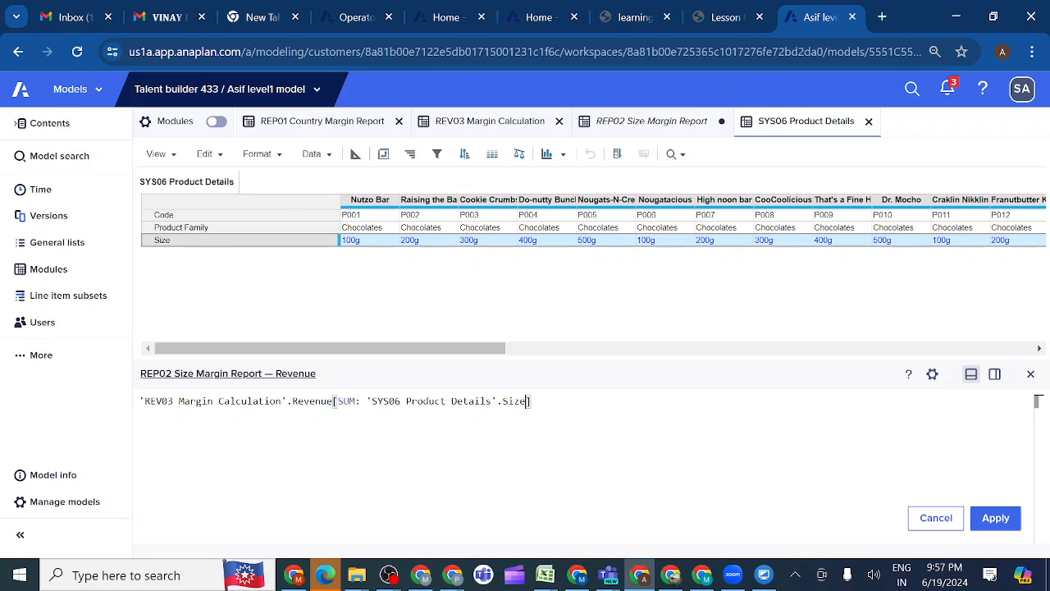
click(997, 520)
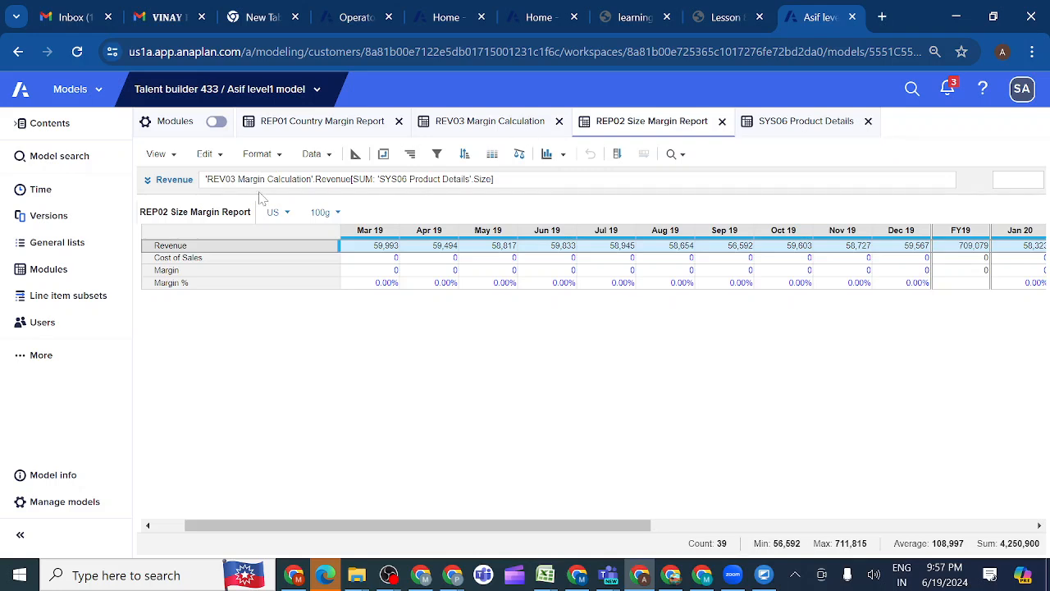
Compare the dimensions of REV03 Margin Calculation, REP02 Size Margin Report and SYS06 Product Details in the module list, and revisit SYS06 and REV03
click(64, 280)
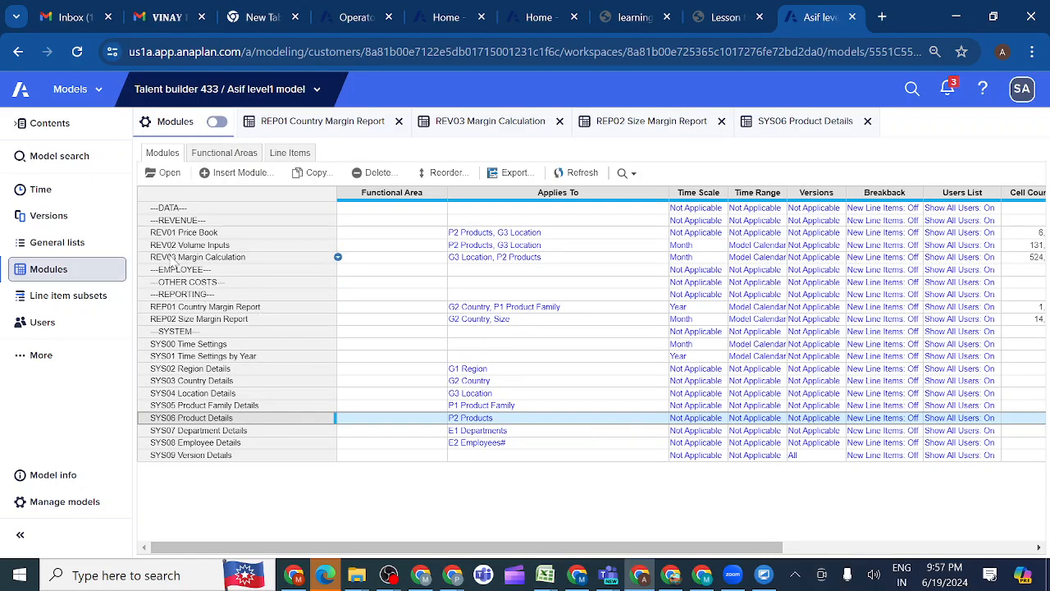
click(172, 259)
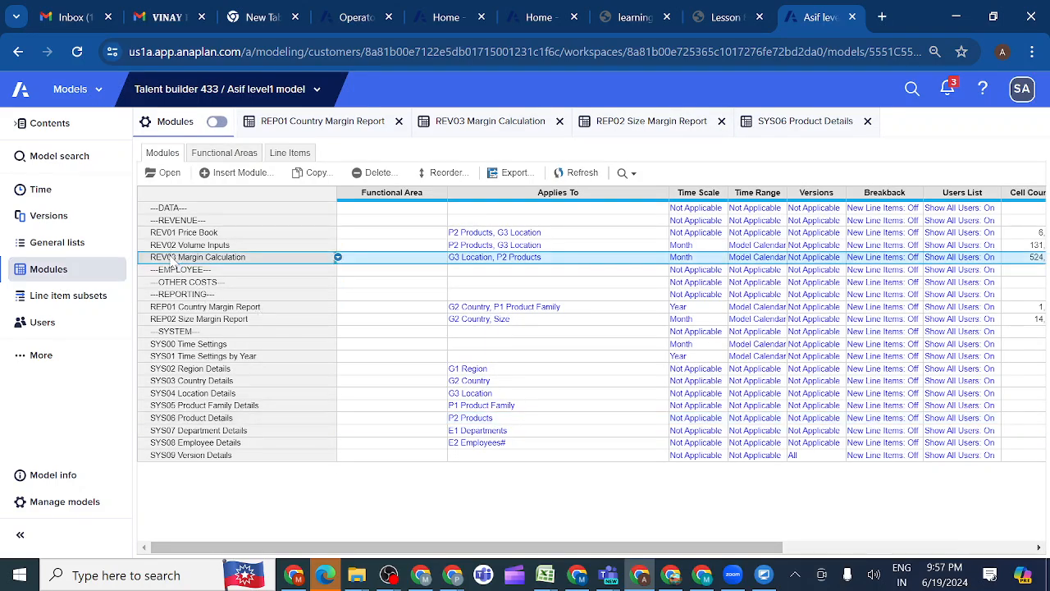
ctrl+click(176, 320)
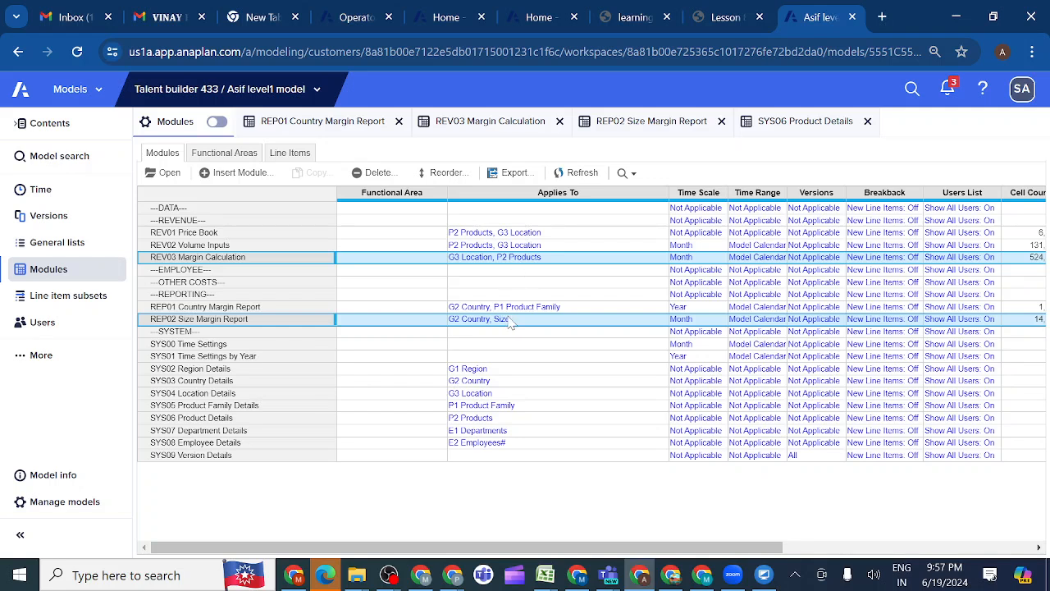
click(221, 418)
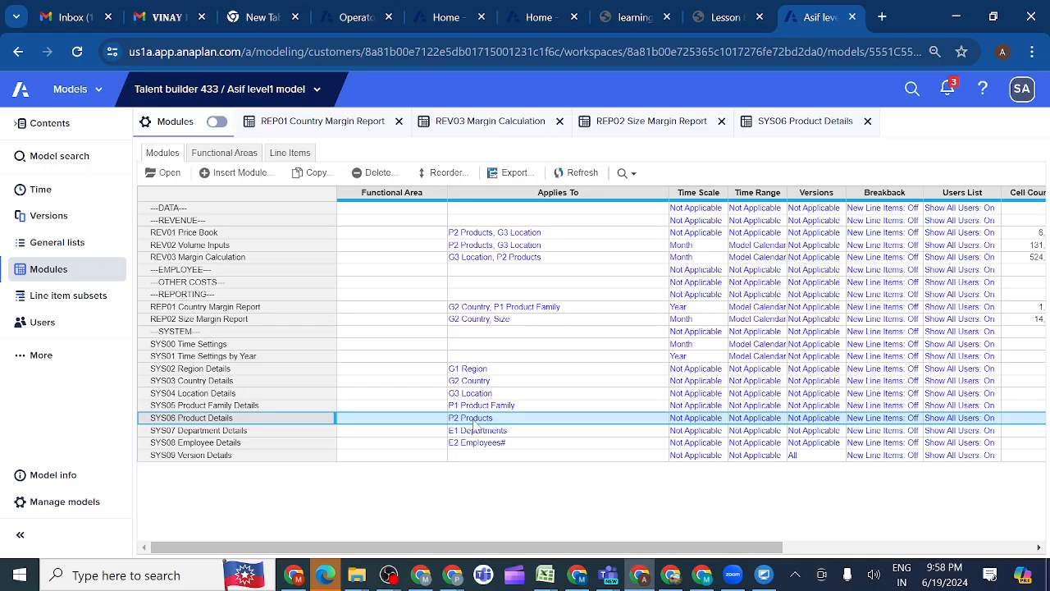
click(792, 129)
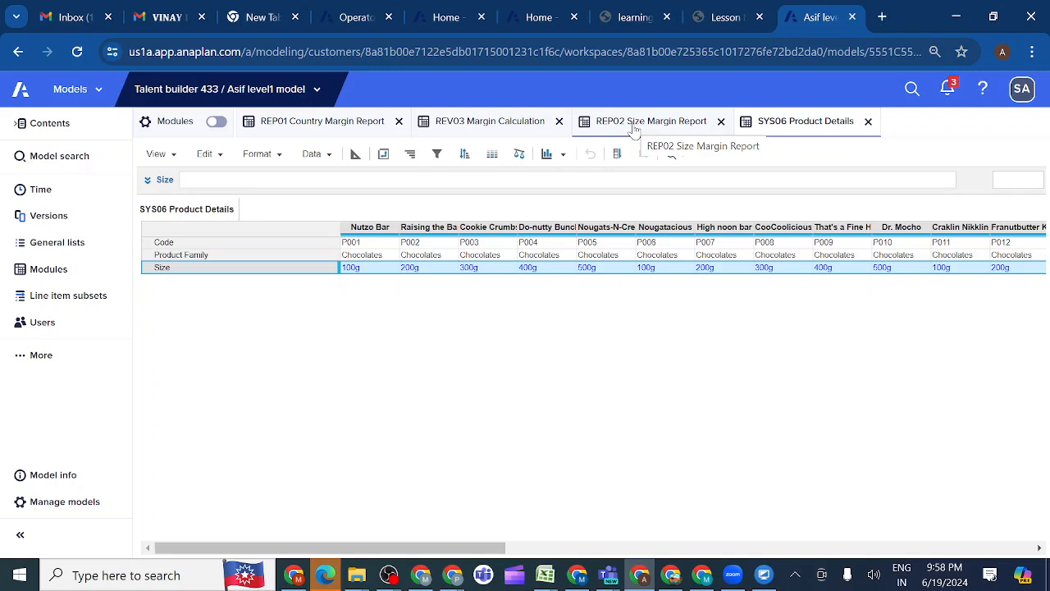
click(489, 125)
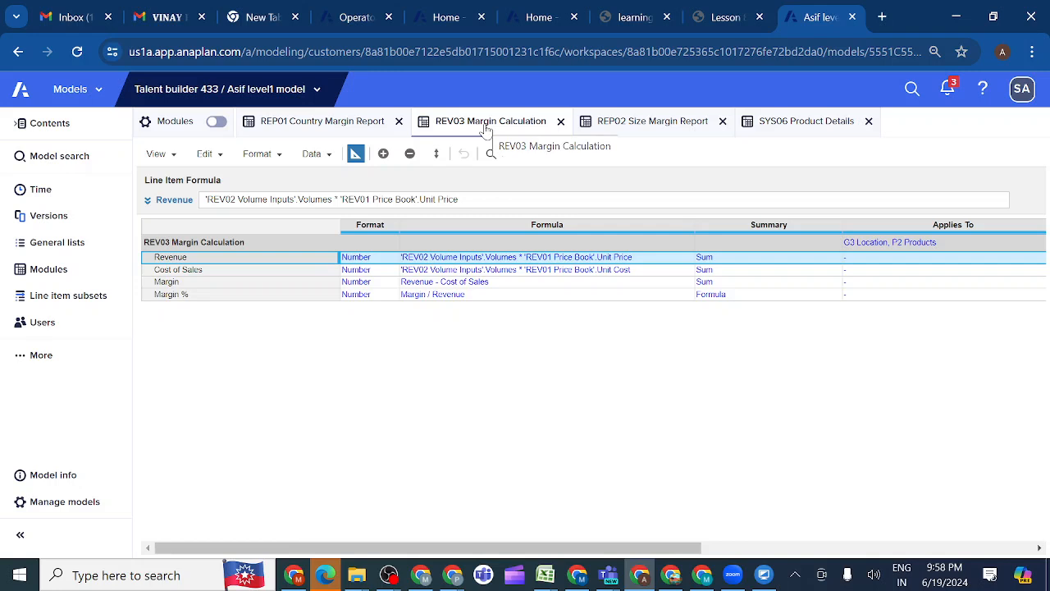
Set REP02 Size Margin Report's Cost of Sales formula to 'REV03 Margin Calculation'.Cost of Sales[SUM: 'SYS06 Product Details'.Size]
click(633, 124)
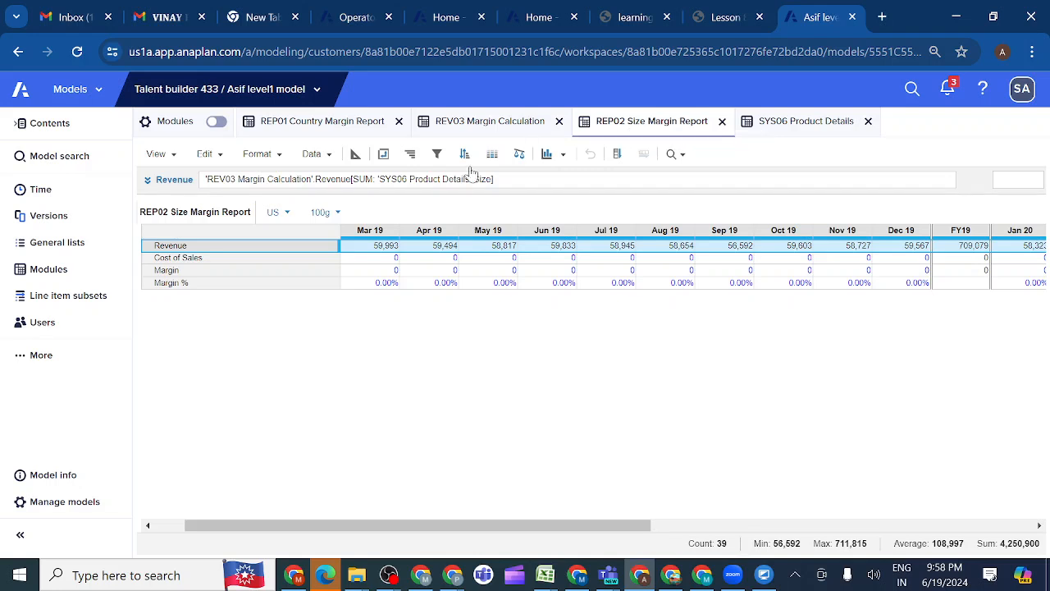
click(220, 263)
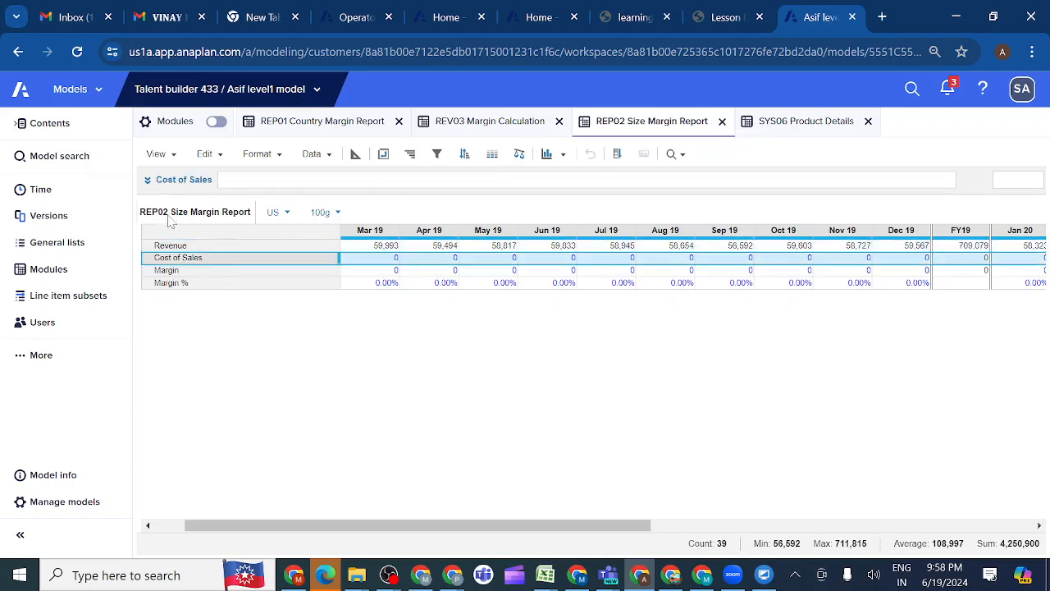
click(148, 181)
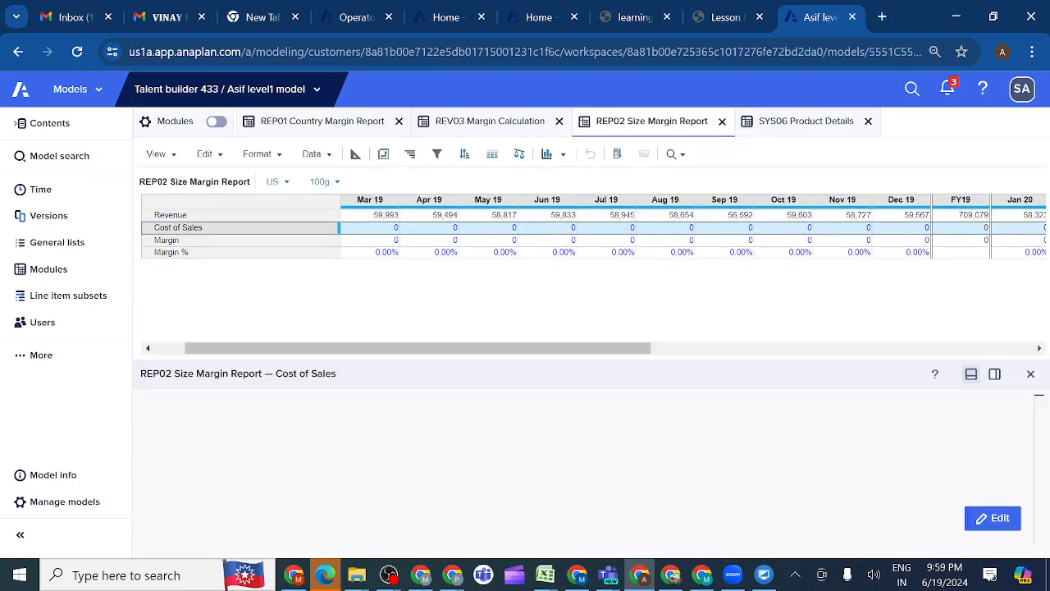
click(993, 518)
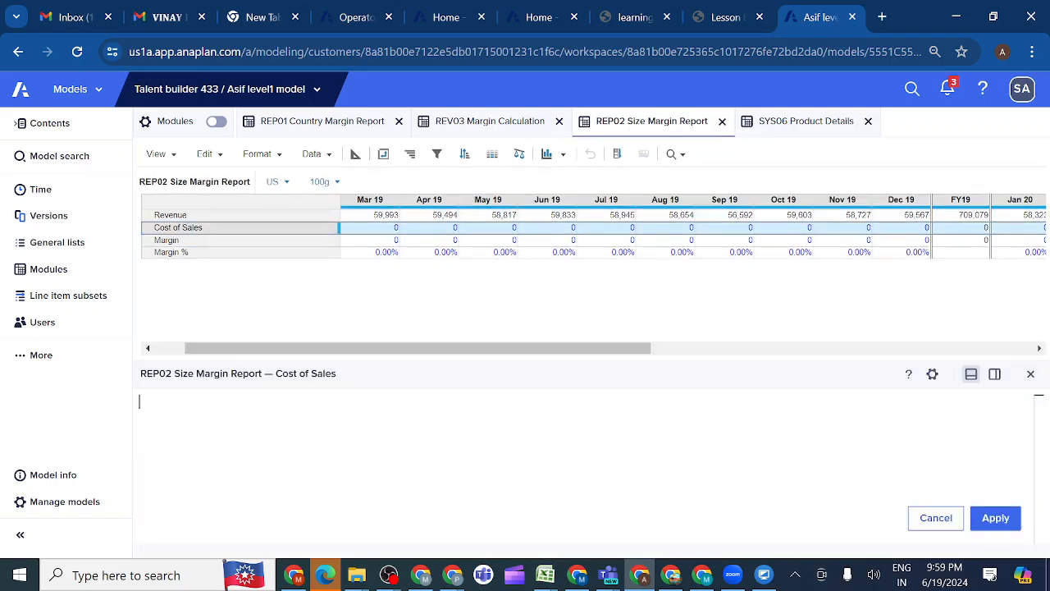
click(476, 122)
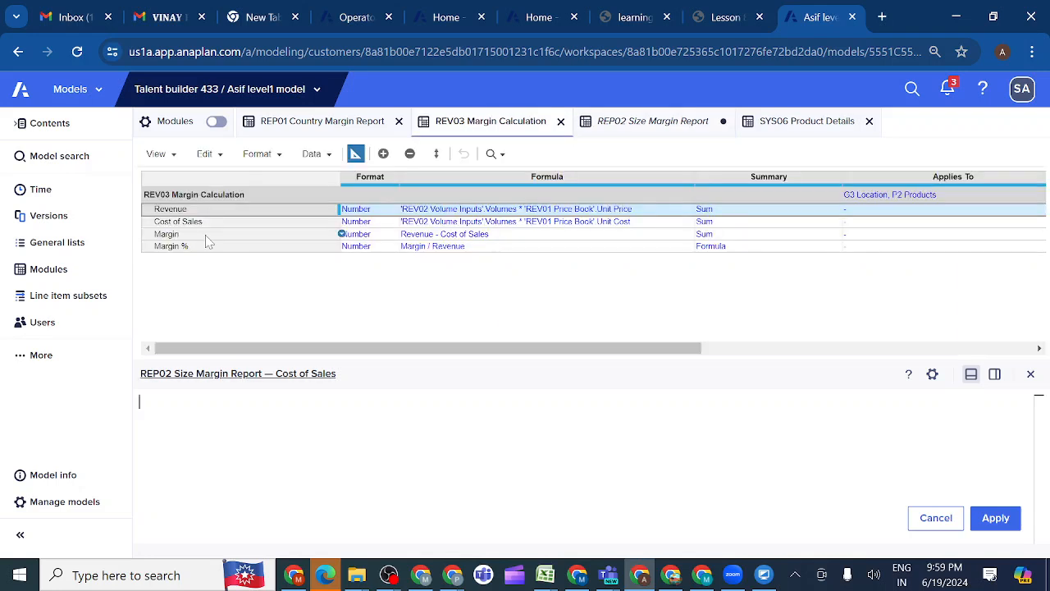
click(185, 227)
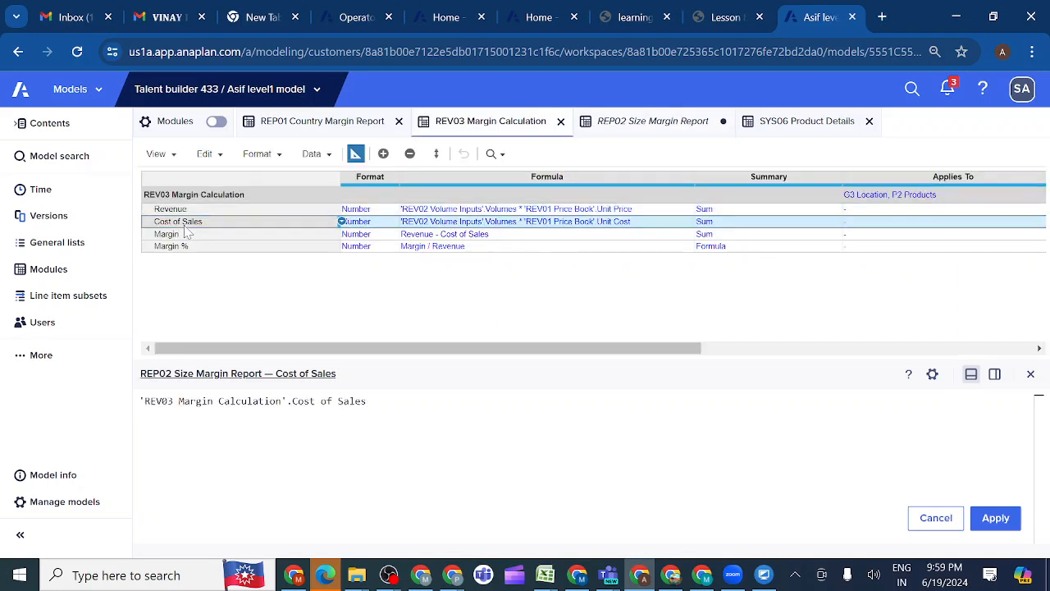
text([SU)
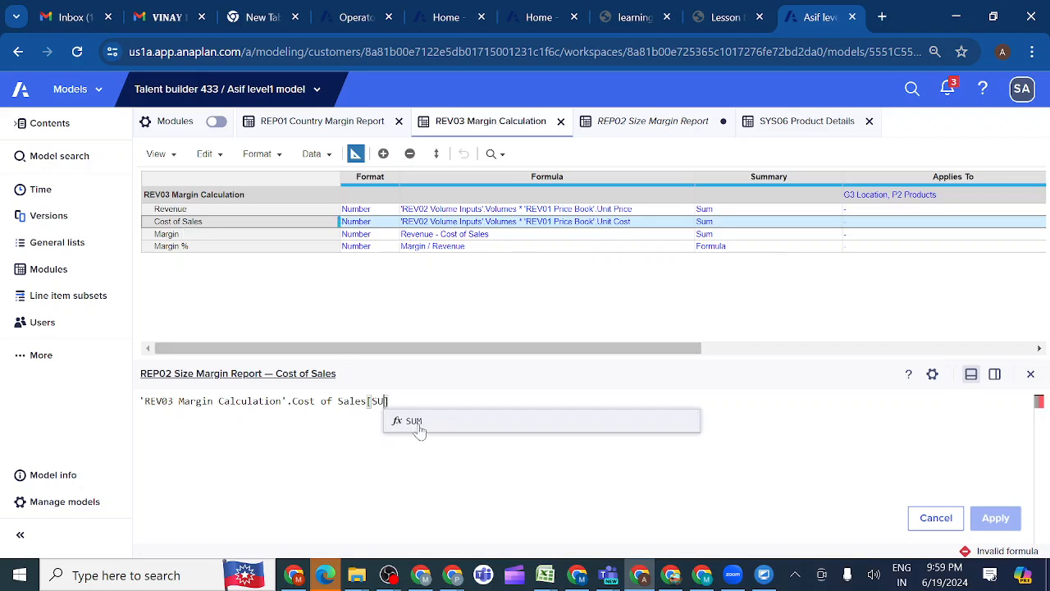
key(Return)
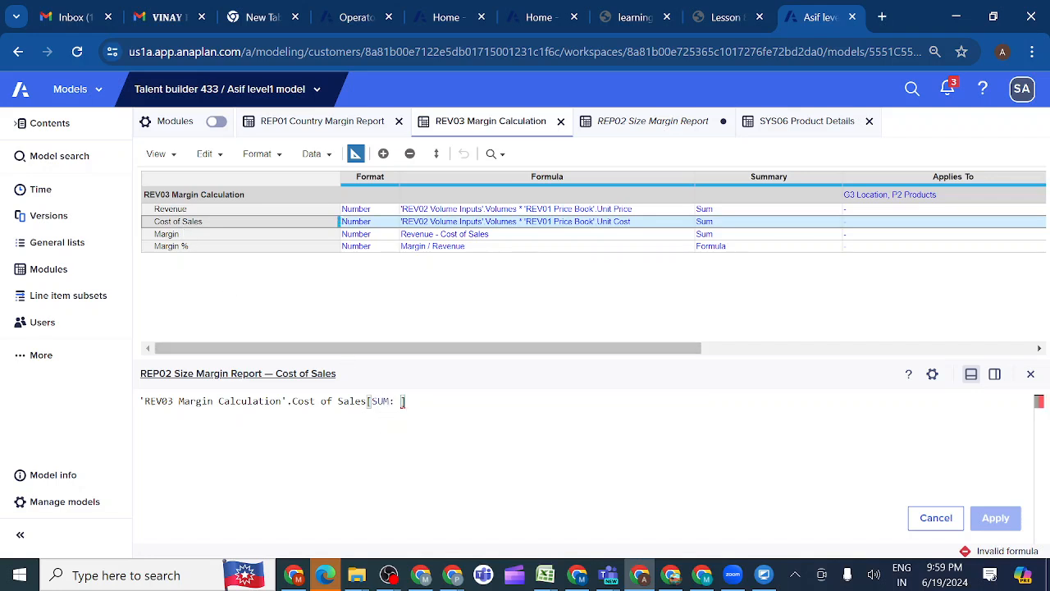
click(794, 123)
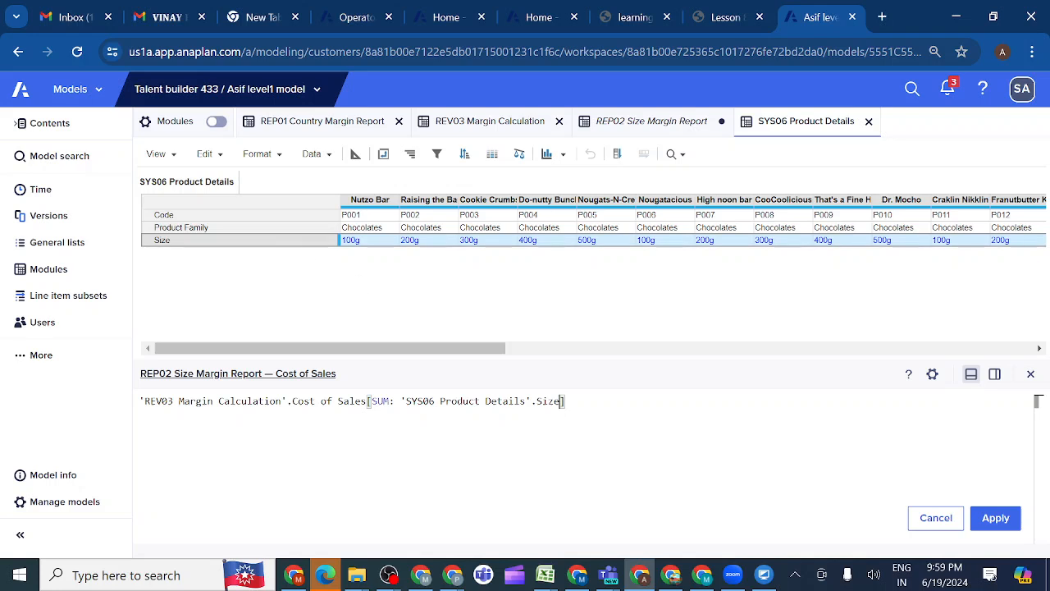
click(1002, 519)
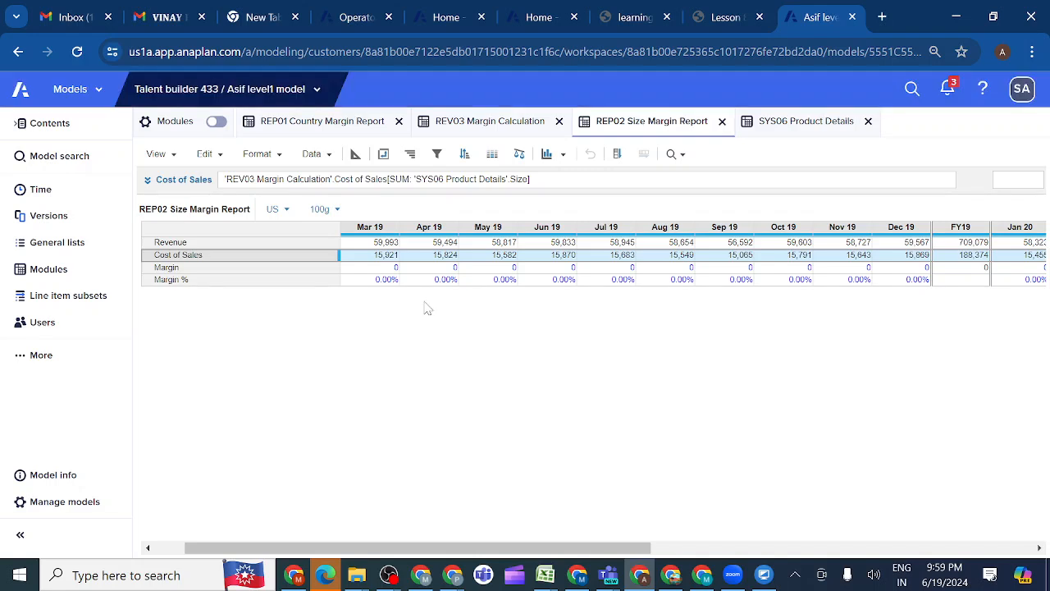
Set REP02 Size Margin Report's Margin formula to Revenue - Cost of Sales and apply it
click(265, 270)
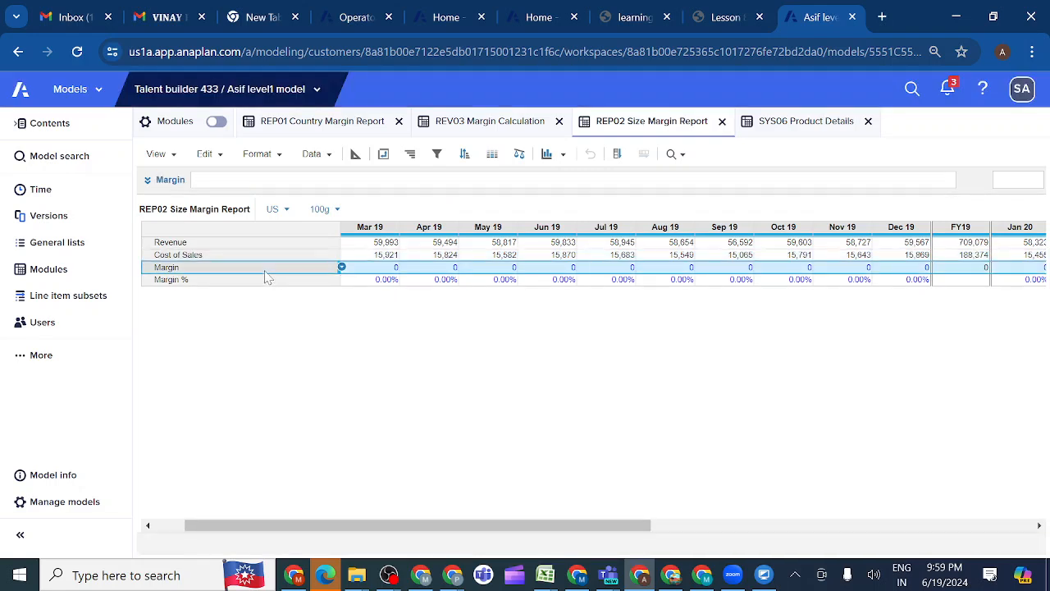
click(148, 184)
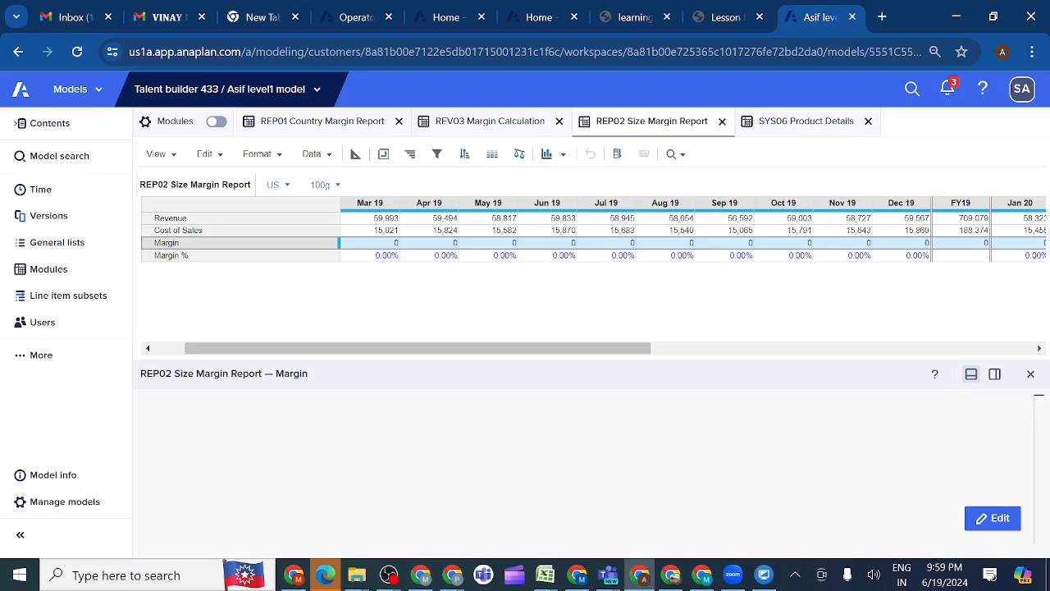
double_click(197, 406)
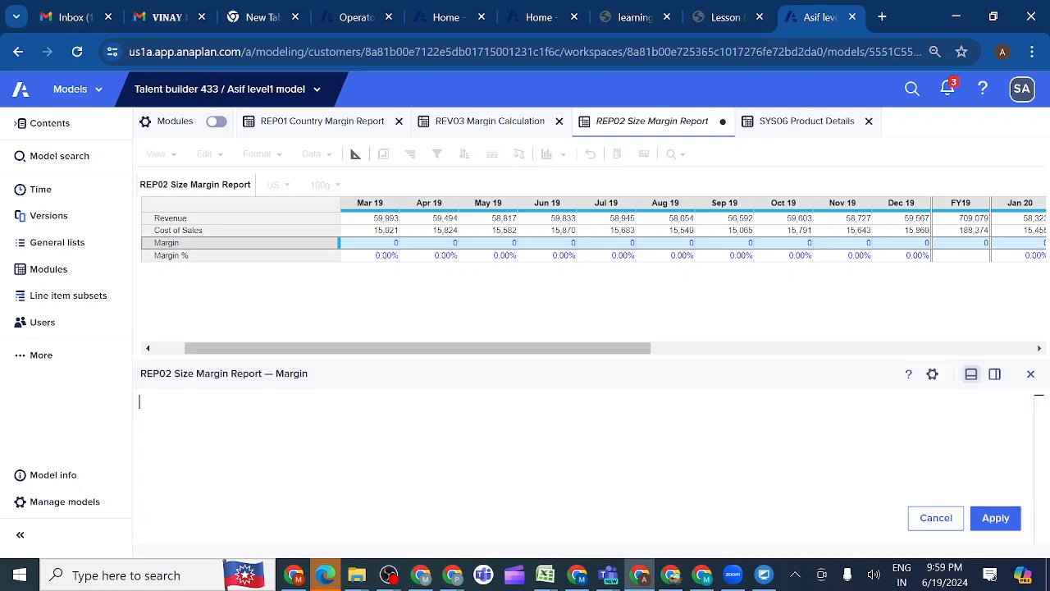
click(183, 220)
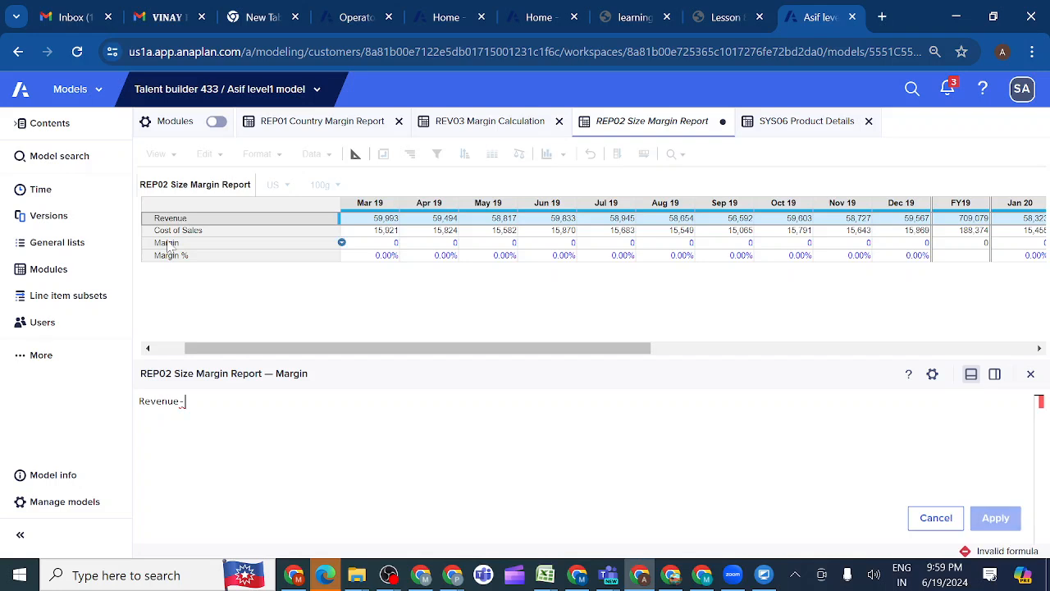
text(-)
click(170, 232)
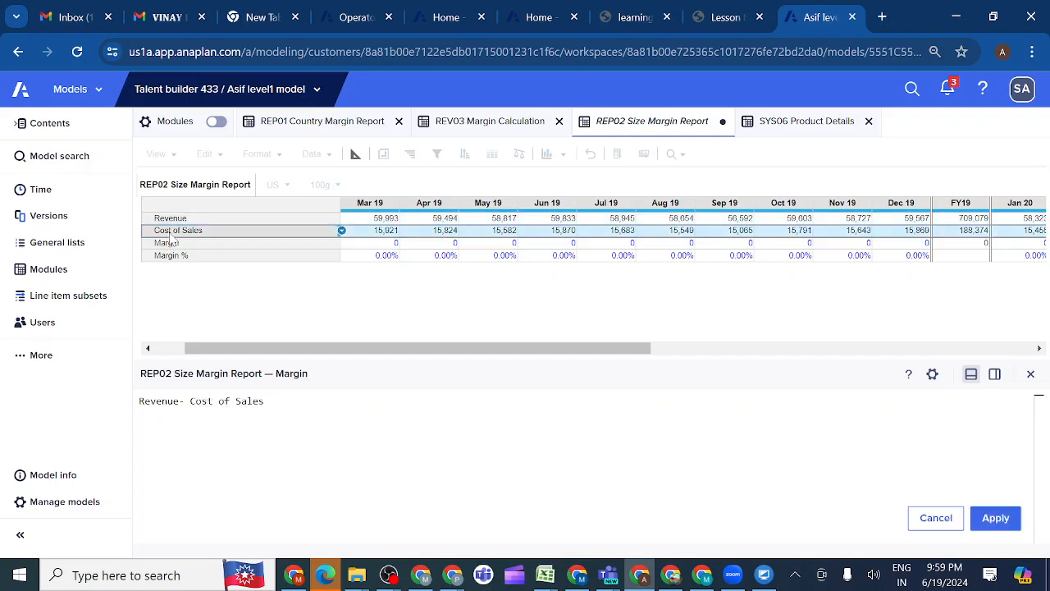
click(997, 521)
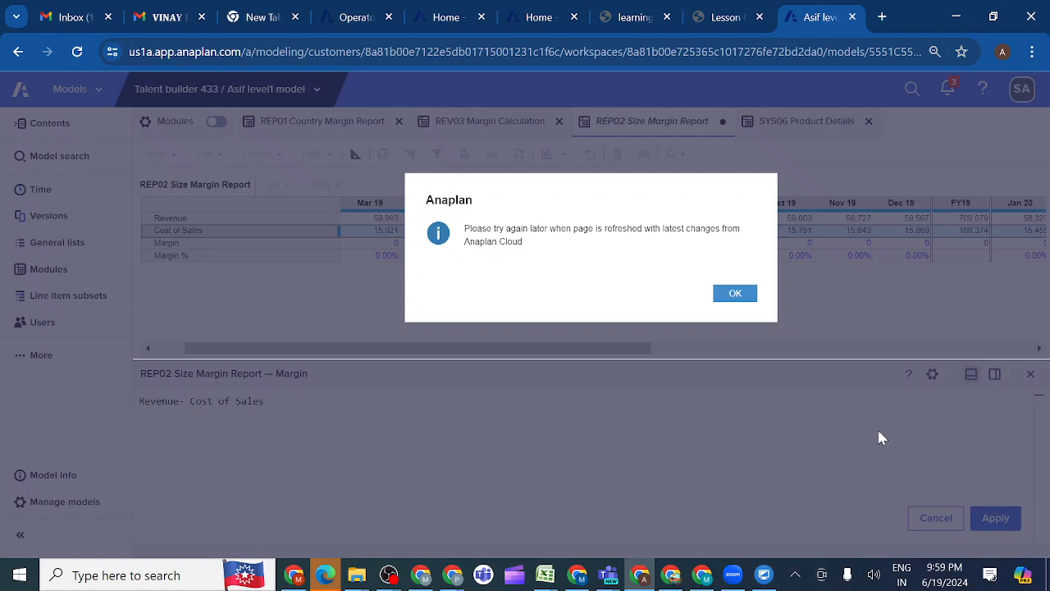
click(736, 295)
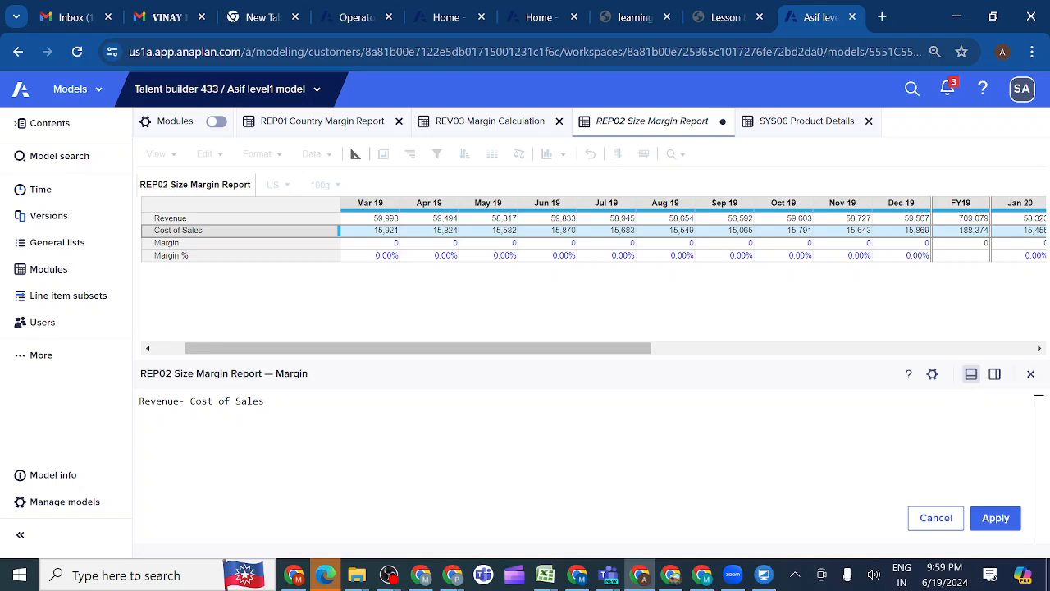
click(1002, 519)
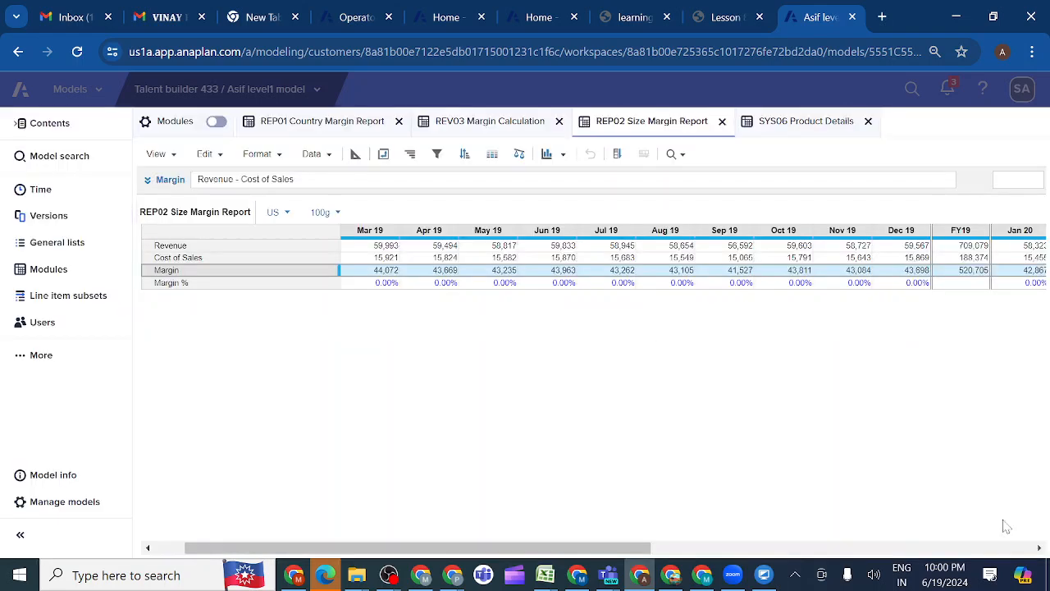
Set REP02 Size Margin Report's Margin % formula to Margin / Revenue and apply it
click(203, 285)
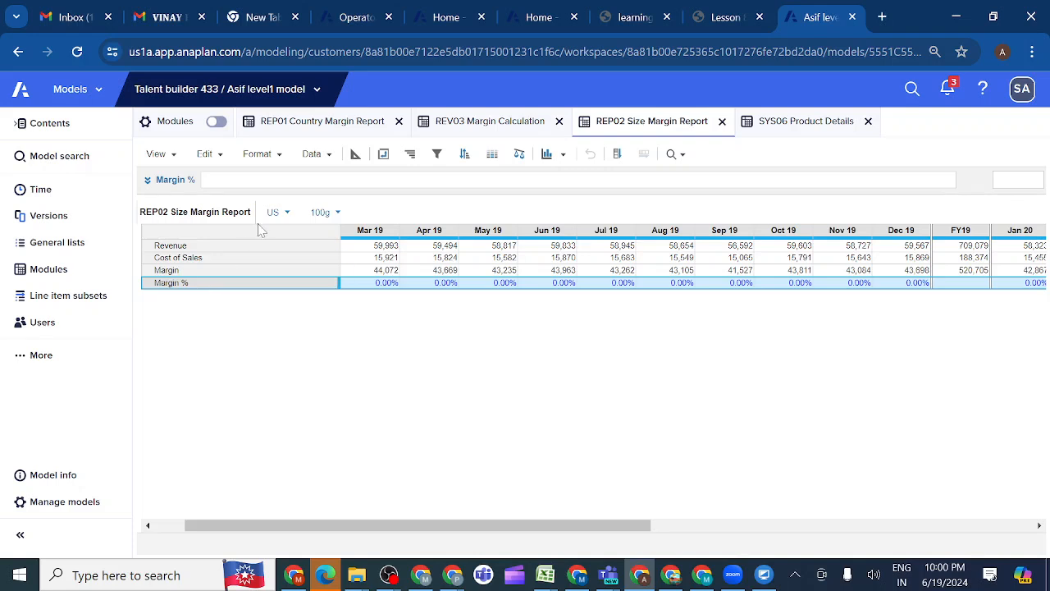
click(148, 180)
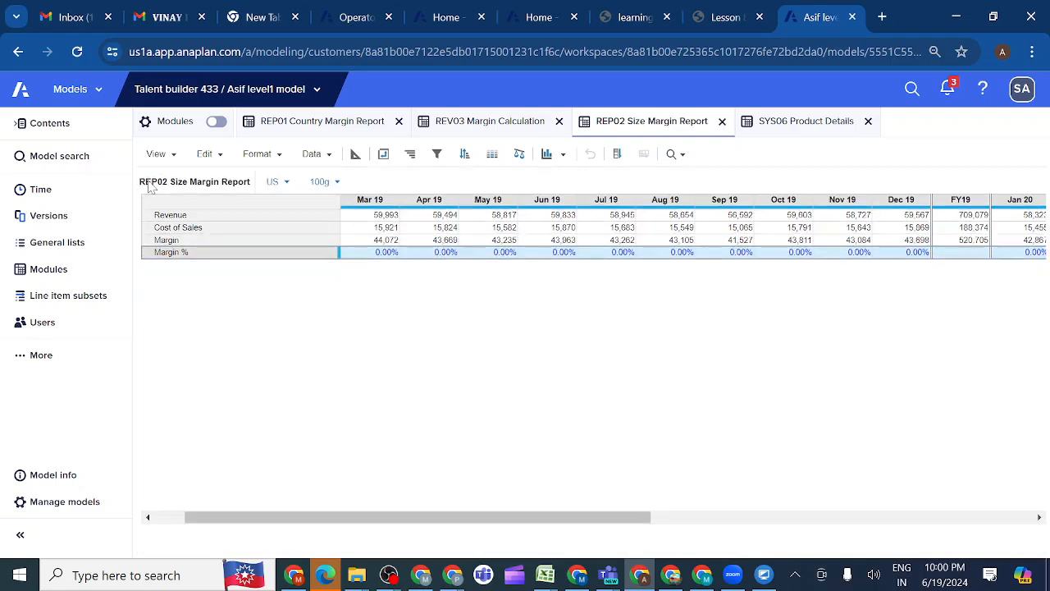
click(993, 518)
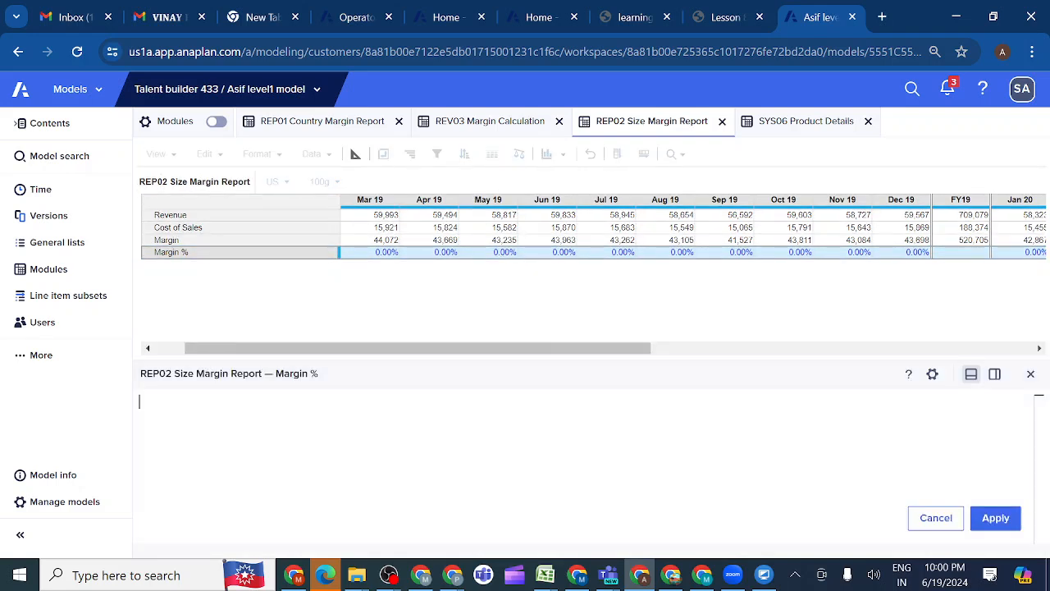
click(166, 240)
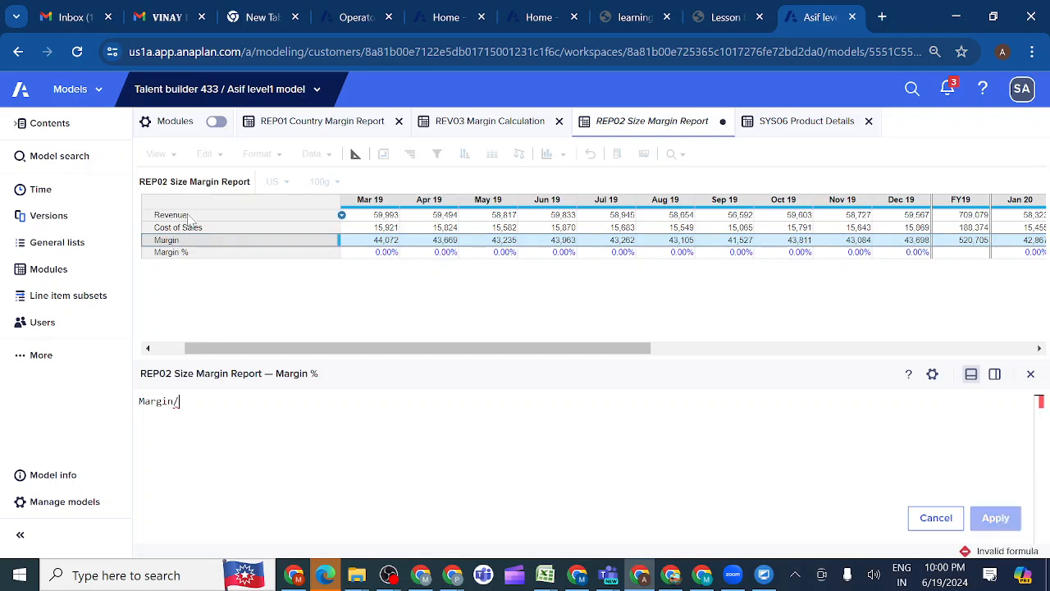
click(189, 217)
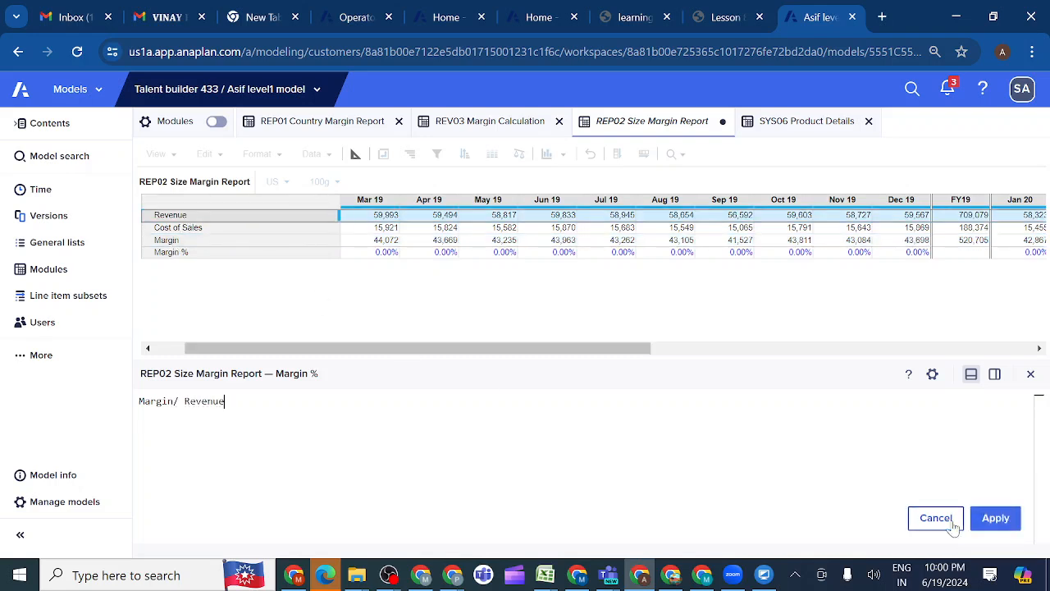
click(996, 519)
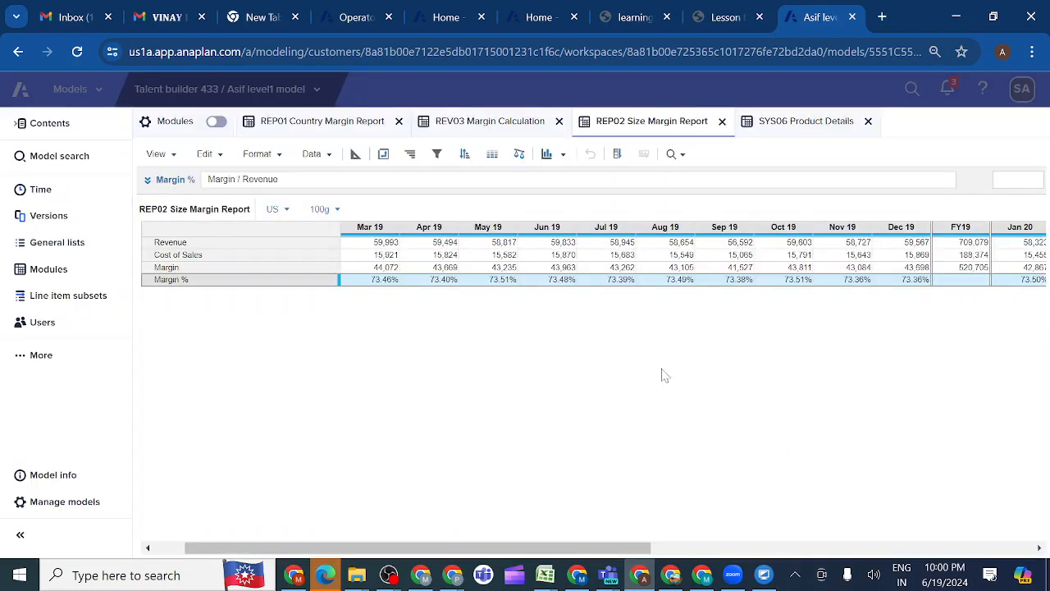
Change the Margin % line item's summary method to Formula in REP02's blueprint, then return to the module grid
click(356, 154)
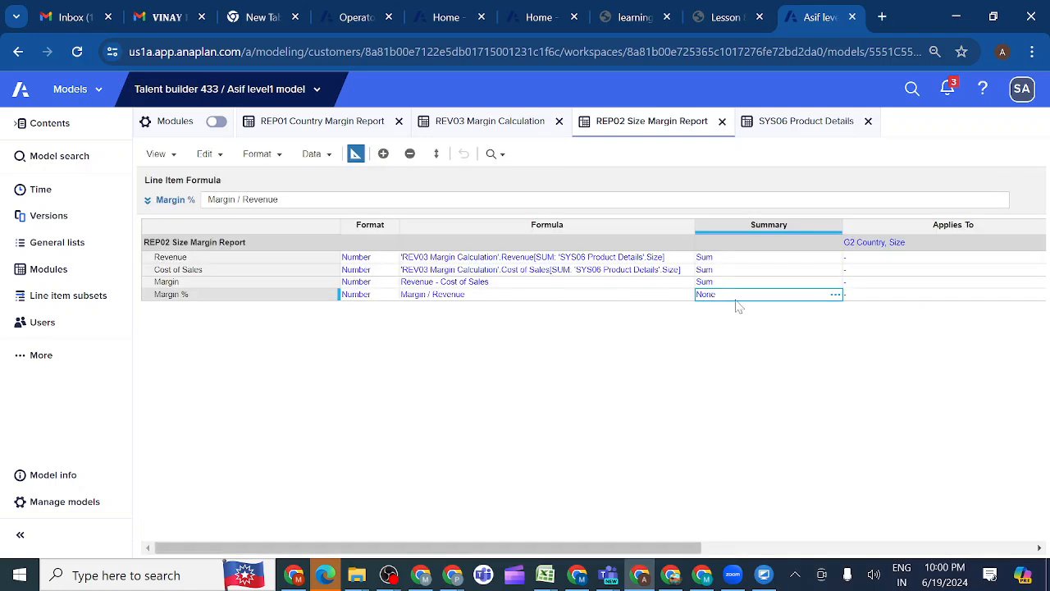
click(835, 296)
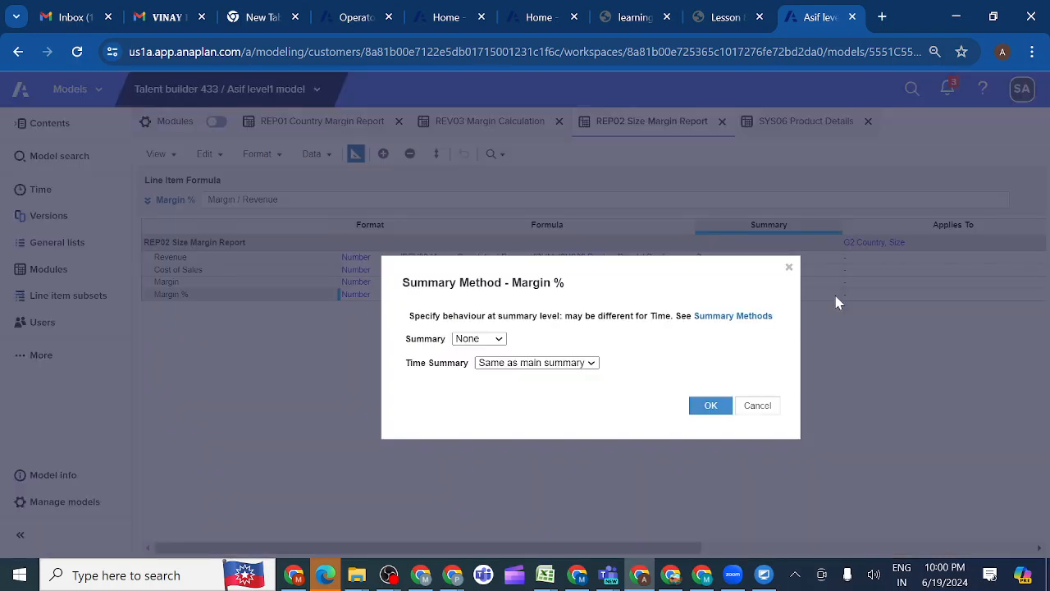
click(499, 340)
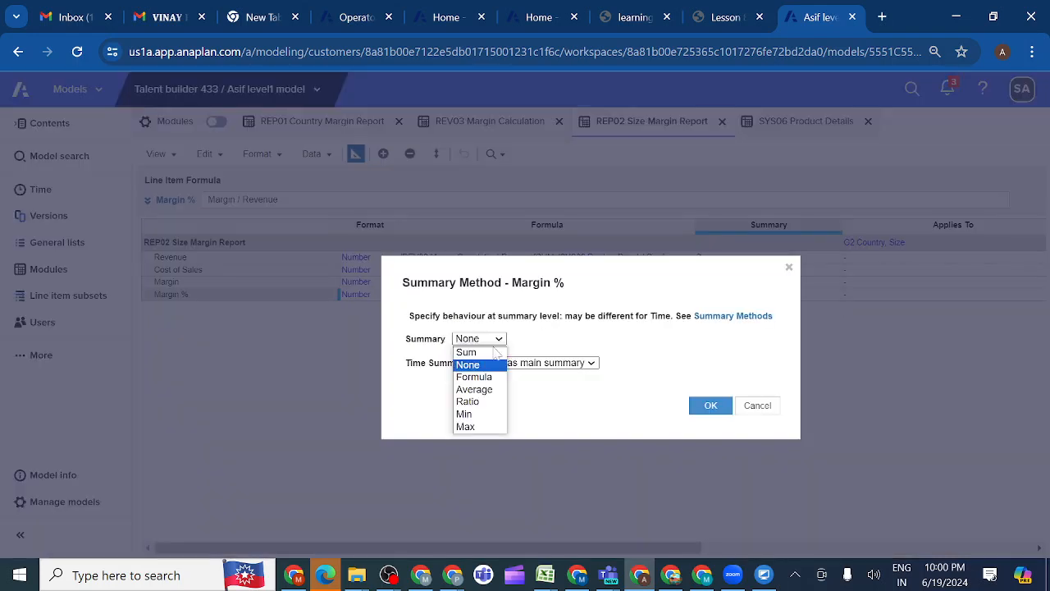
click(482, 378)
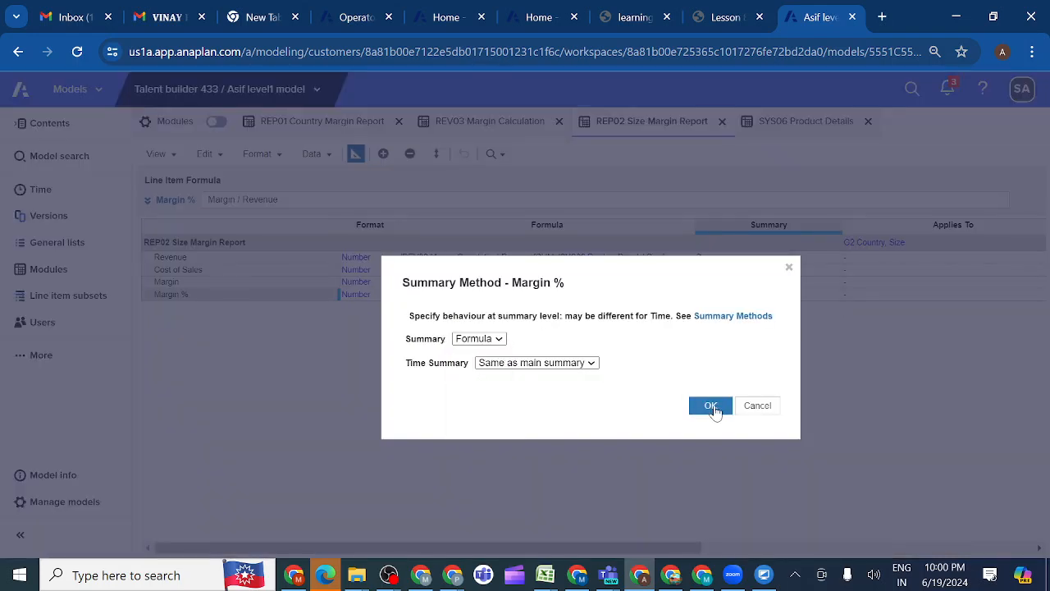
click(711, 406)
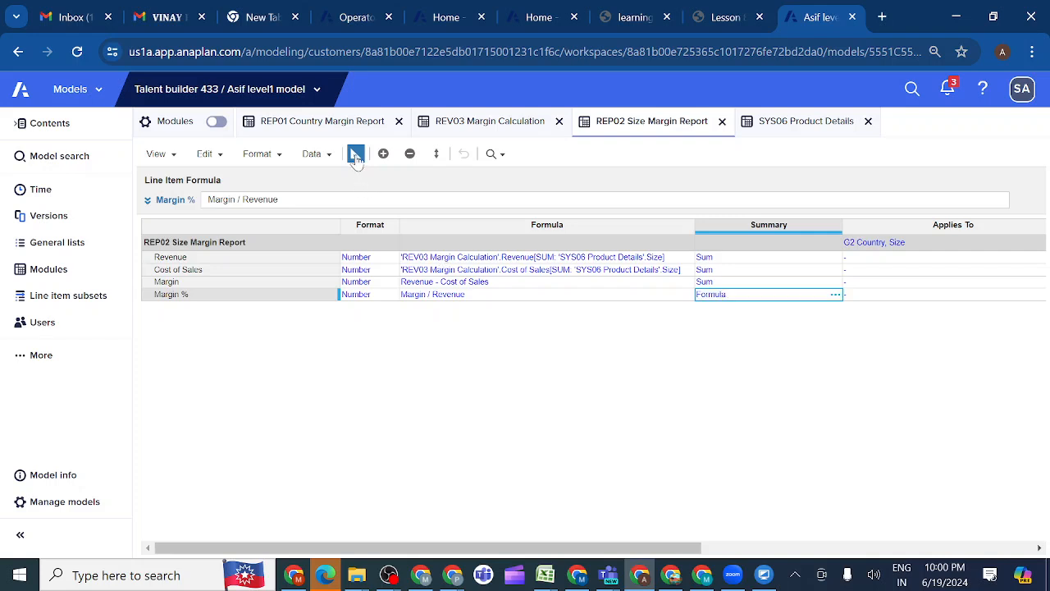
click(355, 156)
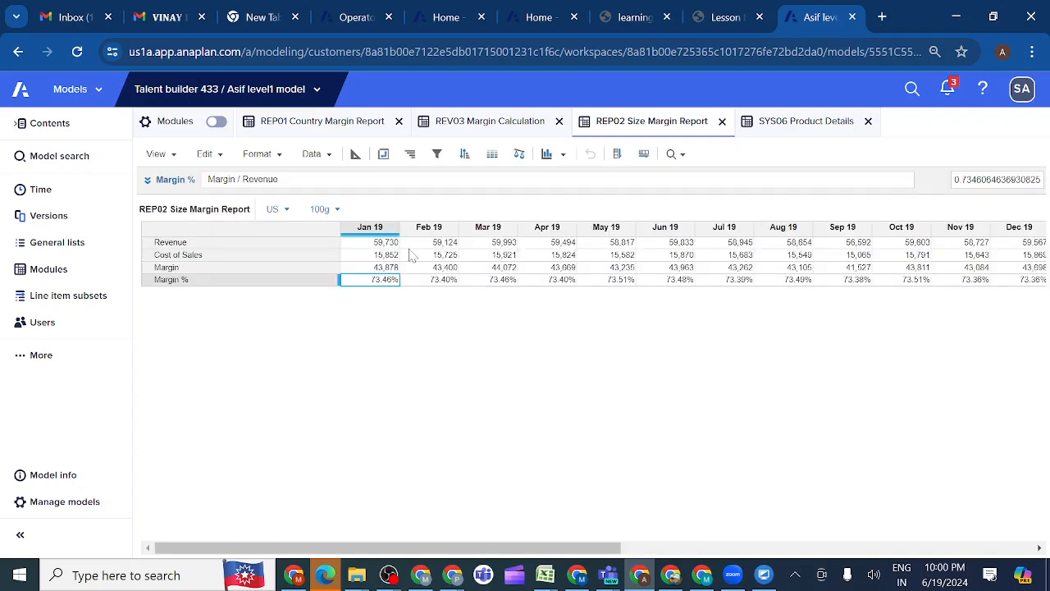
Review the Margin % formula and summary method in REP02's blueprint, then examine its FY19 value in the grid
click(355, 154)
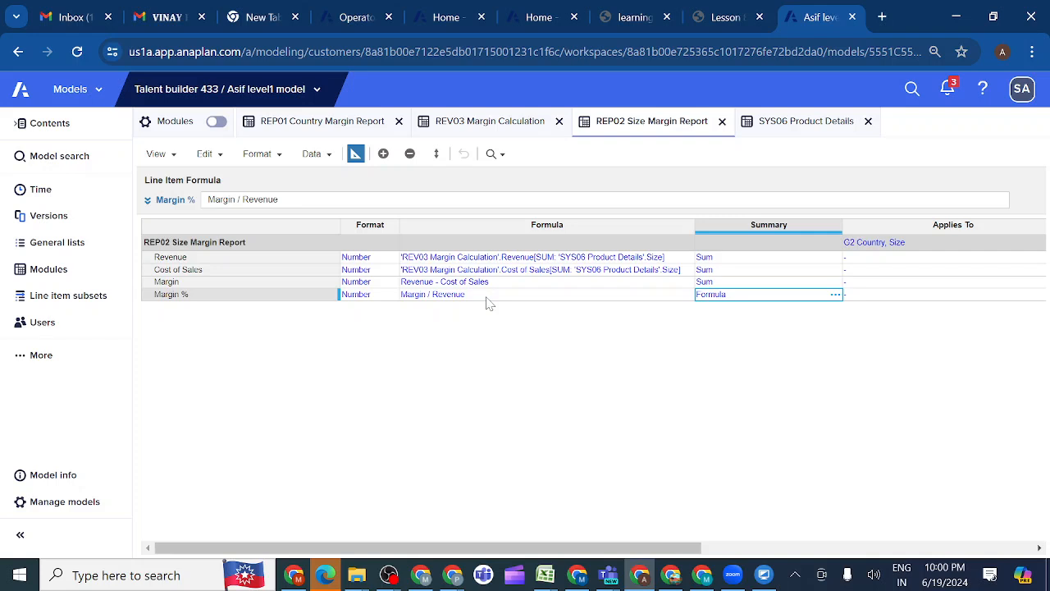
click(487, 298)
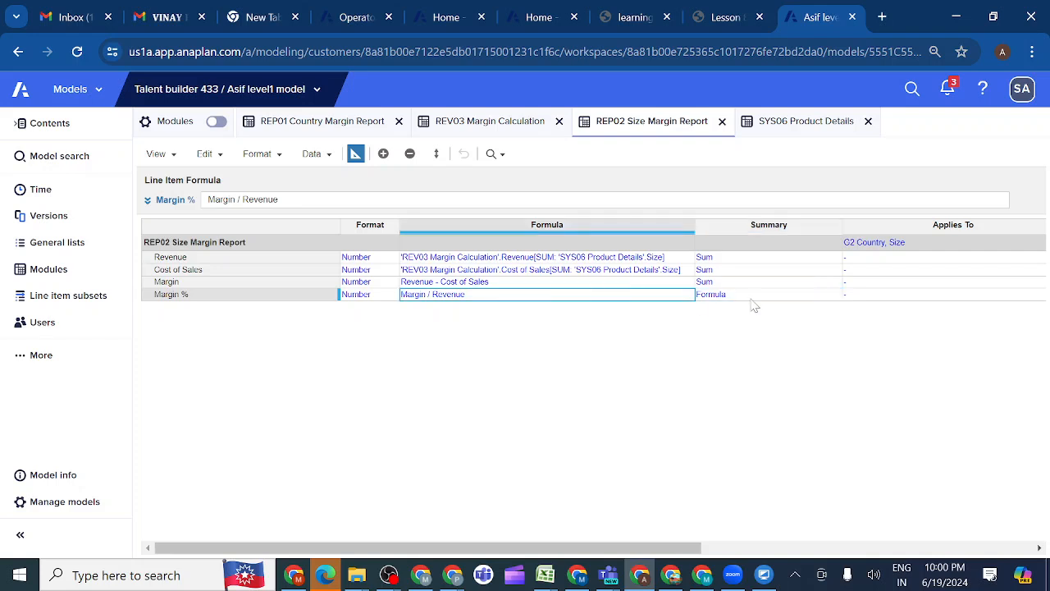
click(355, 156)
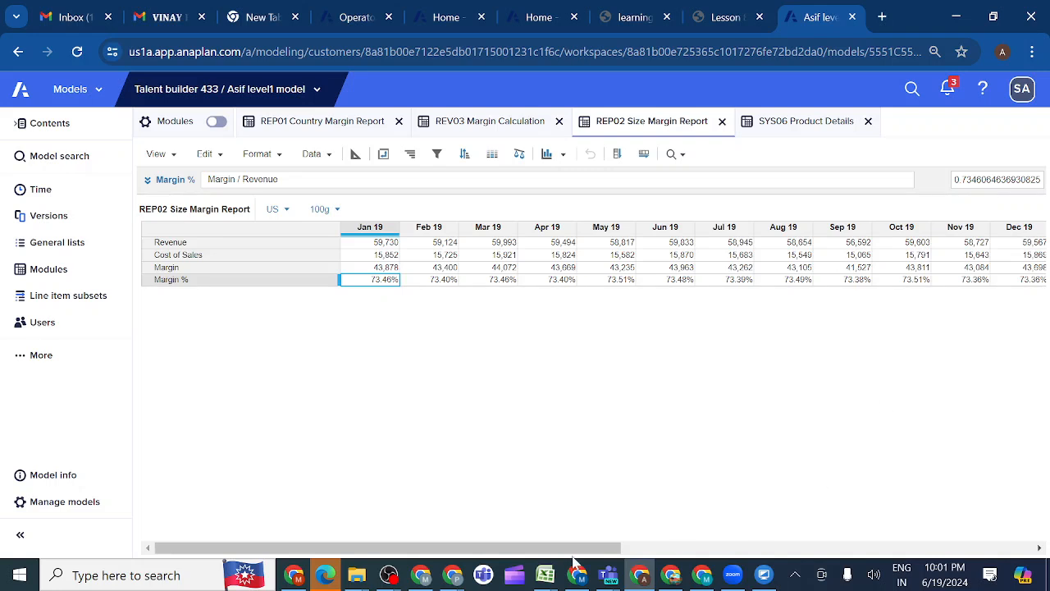
drag(543, 554, 613, 555)
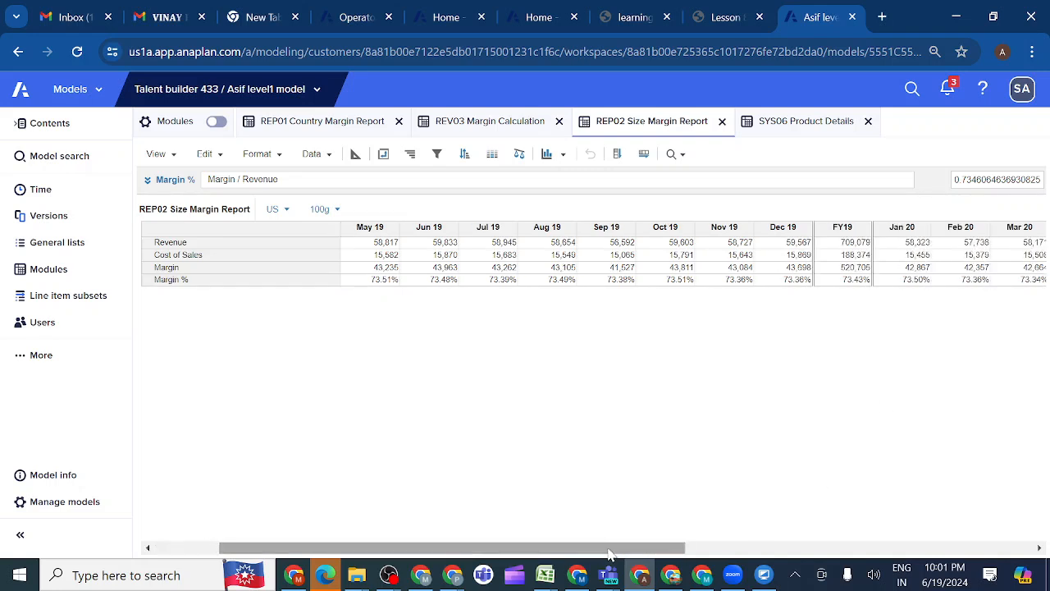
click(839, 282)
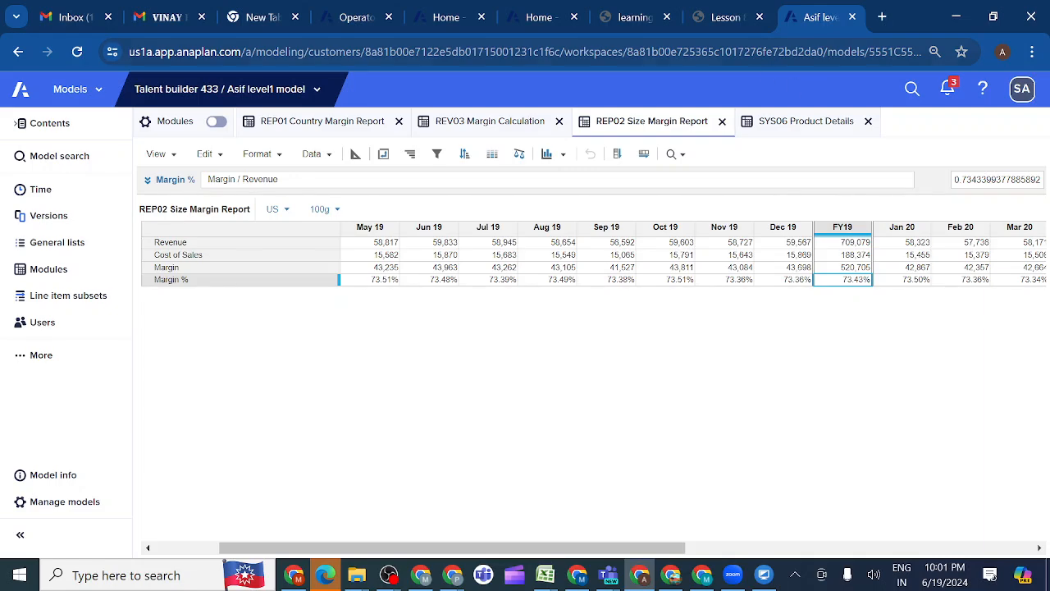
Consult the lesson's Check Your Work section for activity 8.8.4, then set REP02 Size Margin Report's region page selector to Americas
click(715, 18)
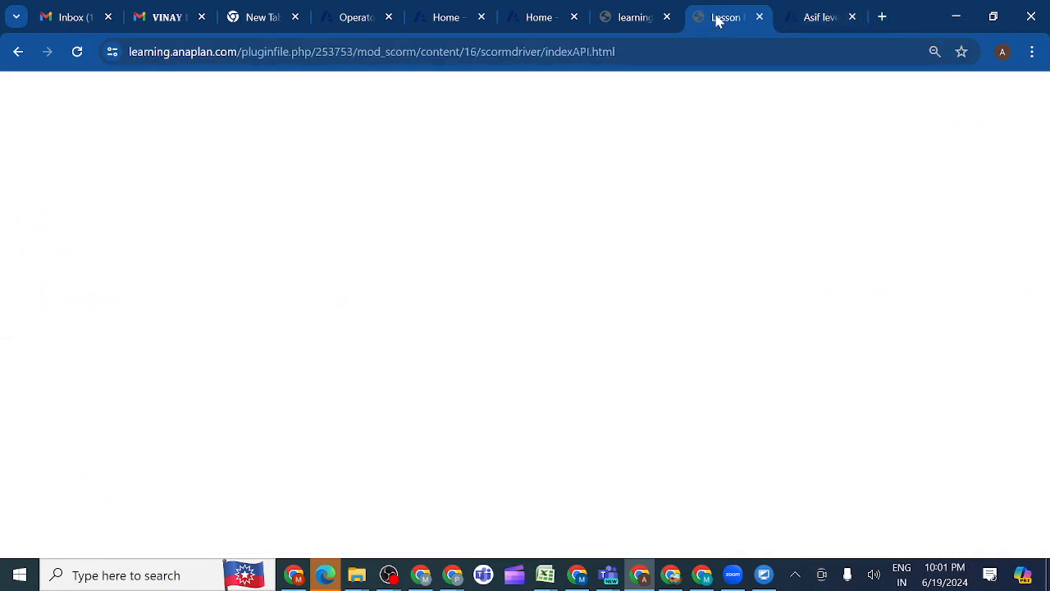
scroll(565, 366, down, 5)
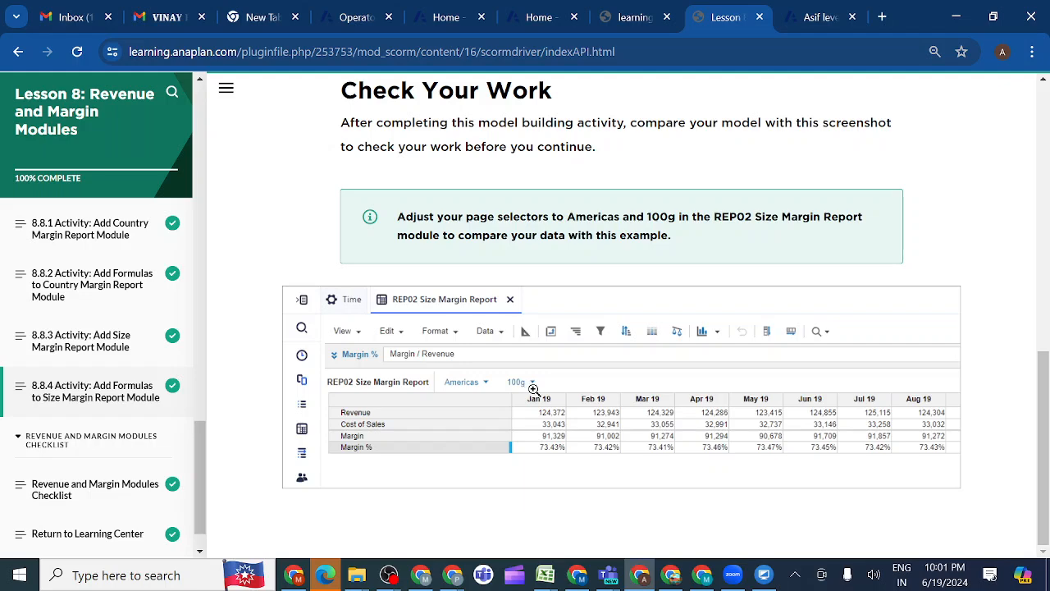
click(803, 19)
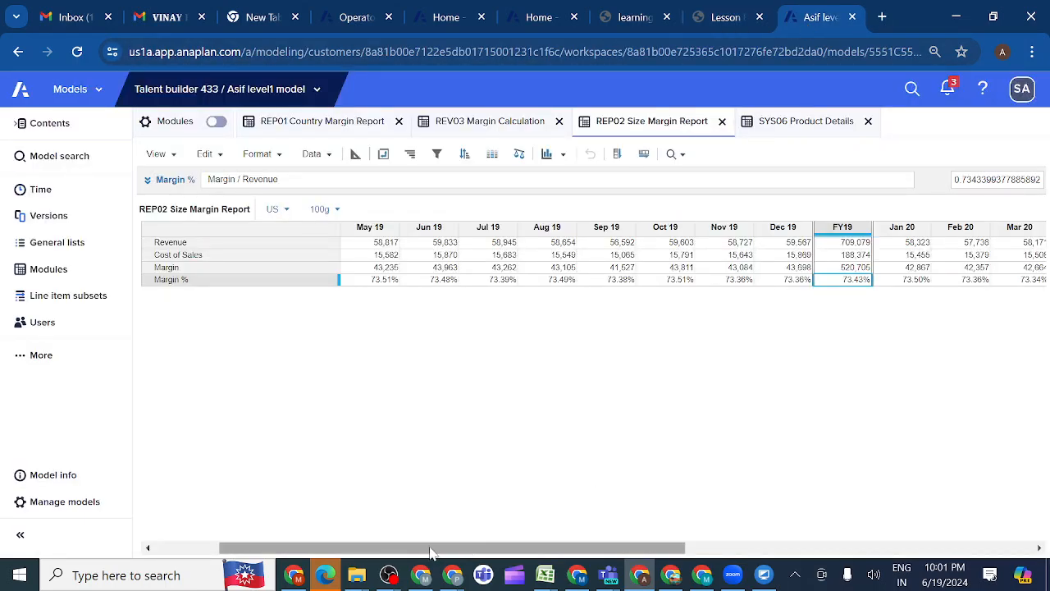
drag(431, 552, 365, 553)
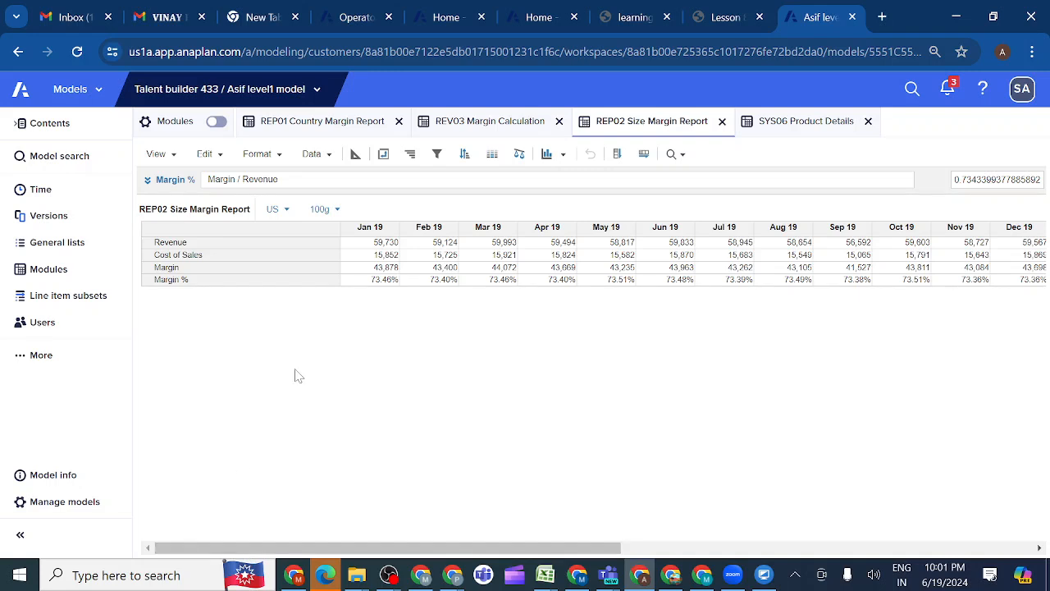
click(288, 211)
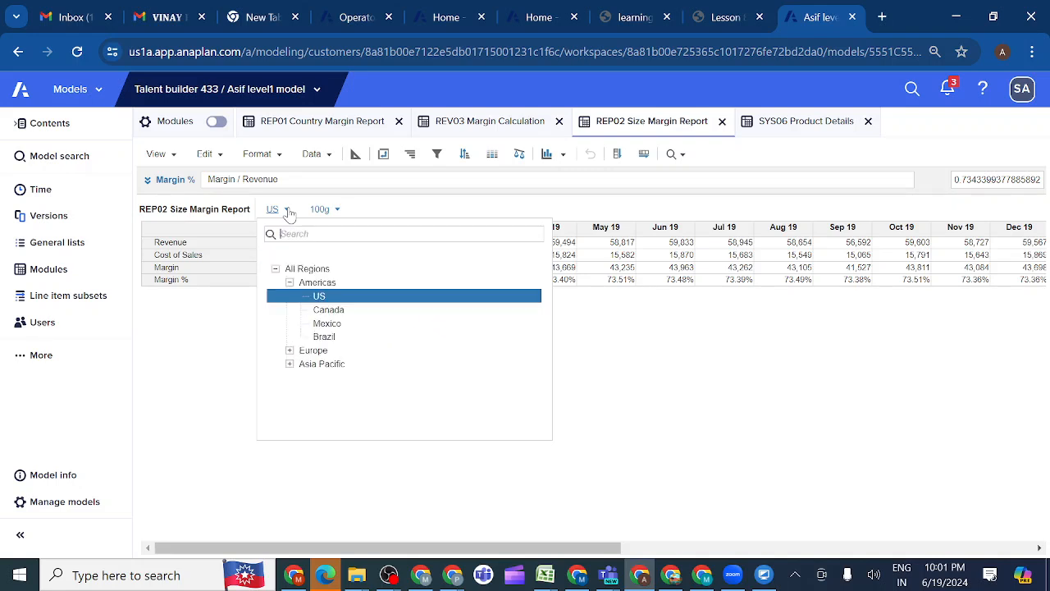
click(318, 284)
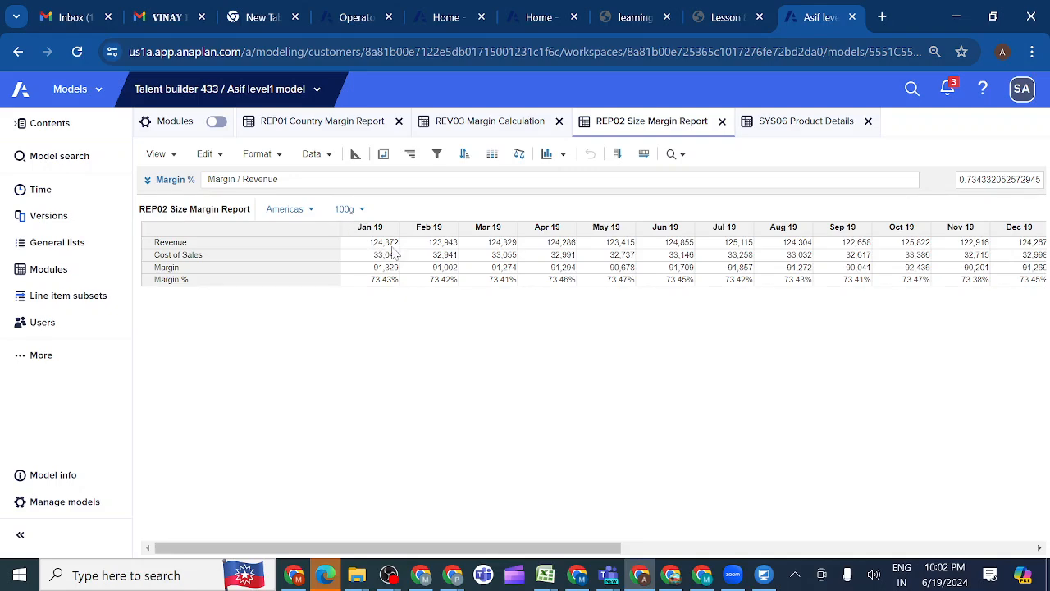
Compare REP02's Americas and 100g figures with the lesson's Check Your Work screenshot, then look through the remaining lesson entries
click(726, 19)
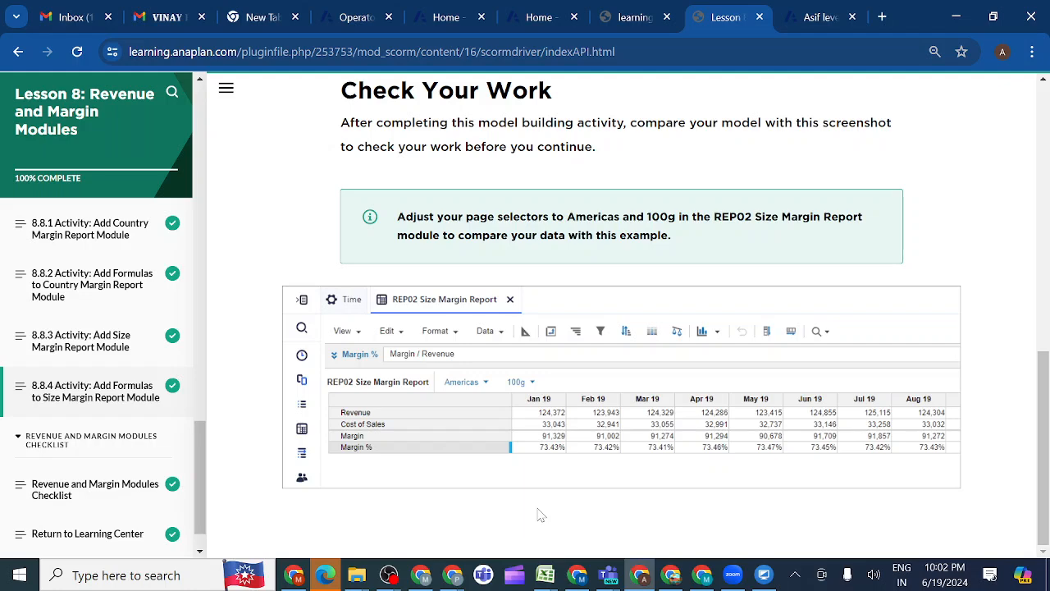
click(819, 20)
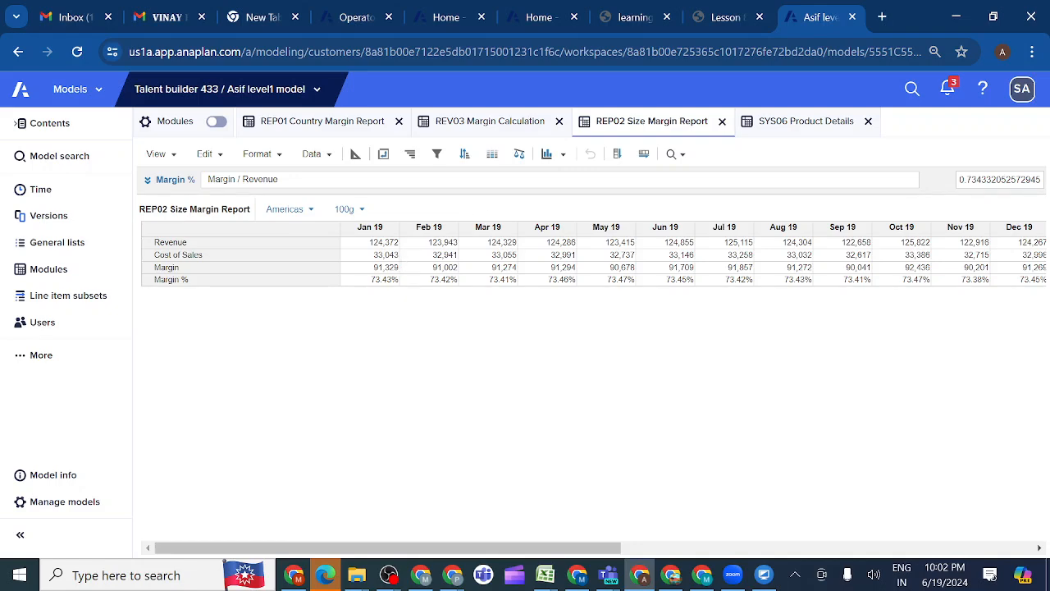
click(726, 17)
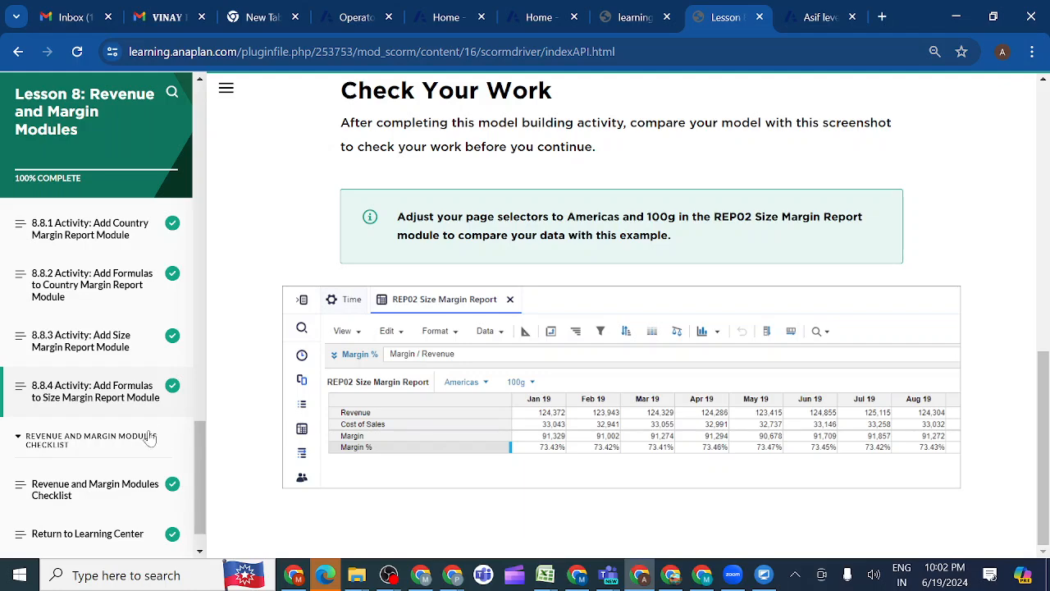
scroll(116, 484, down, 1)
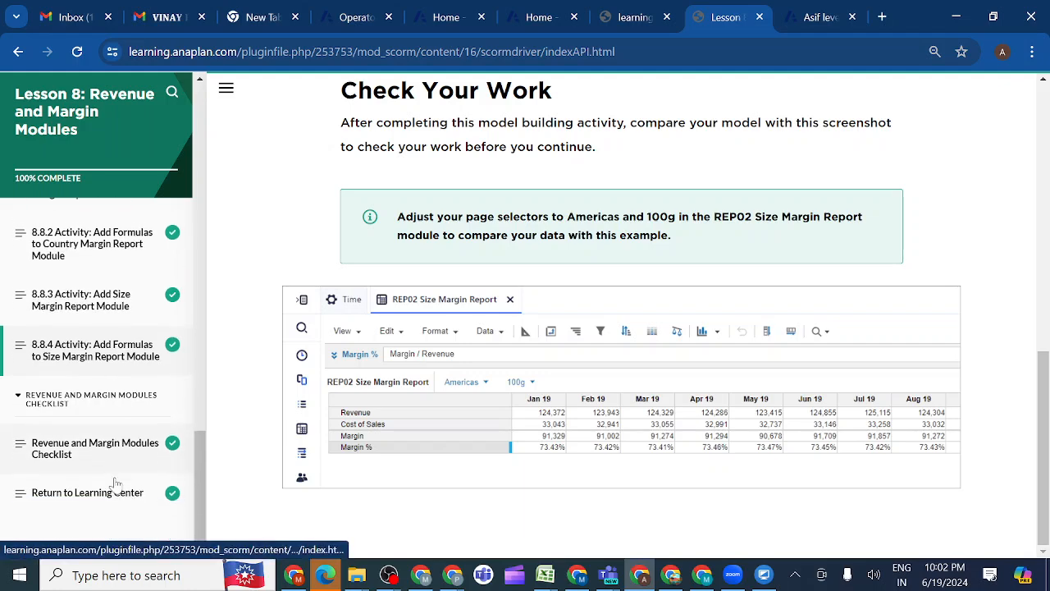
Open the lesson's Revenue and Margin Modules Checklist and review its model building activities
click(116, 450)
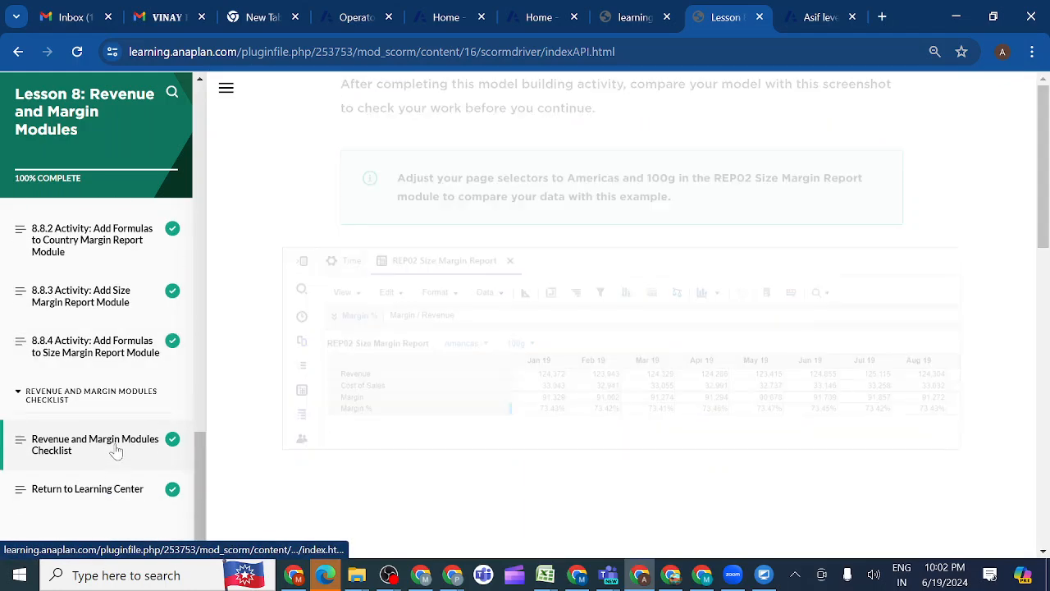
scroll(402, 431, down, 5)
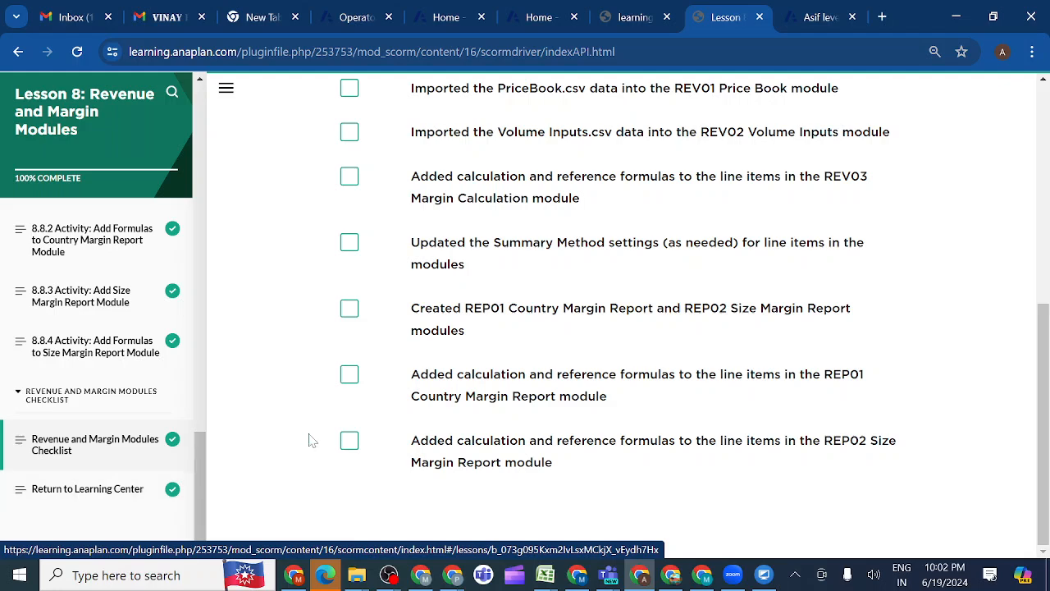
scroll(431, 341, up, 5)
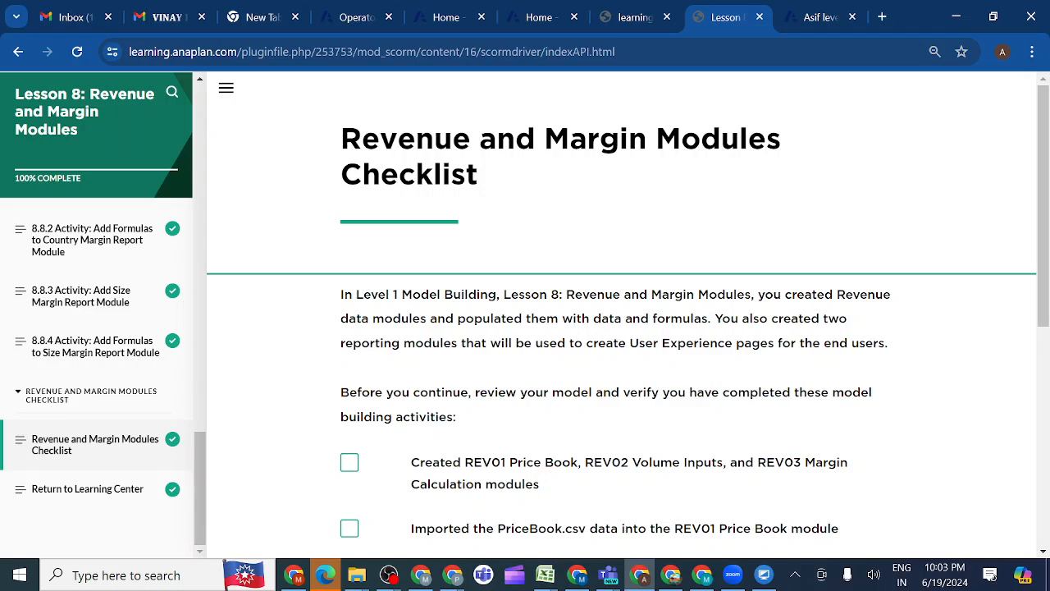
Switch to the Anaplan evening class meeting in Microsoft Teams and look through its participant list
mouse_move(609, 579)
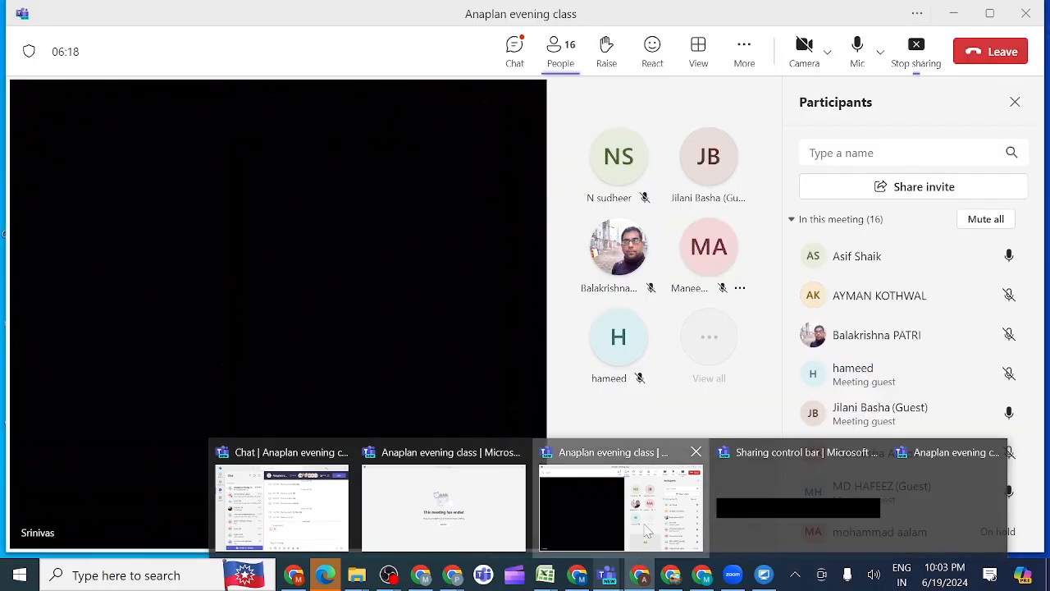
click(647, 532)
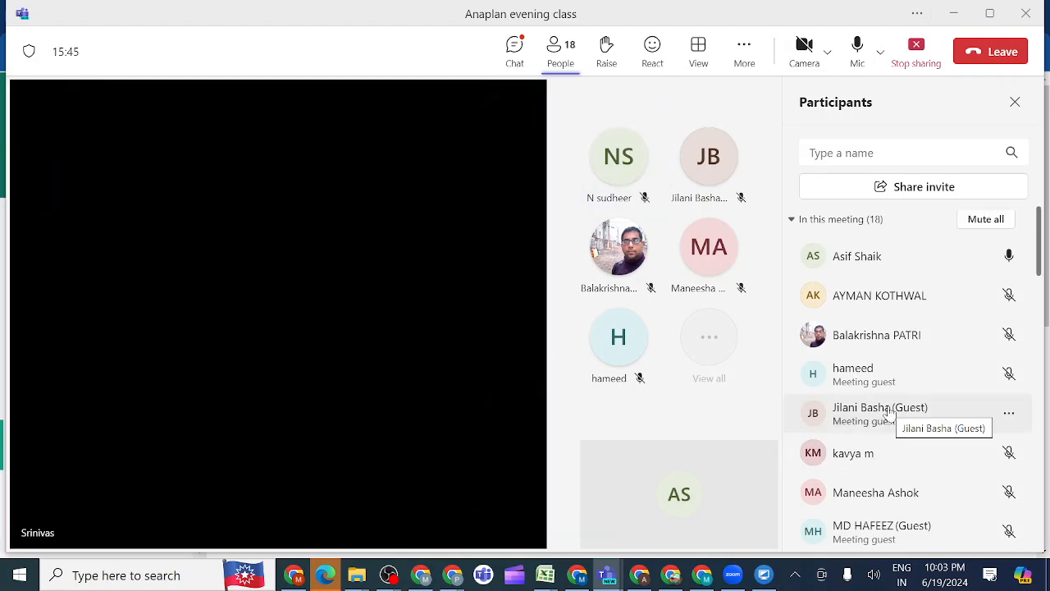
scroll(887, 423, down, 4)
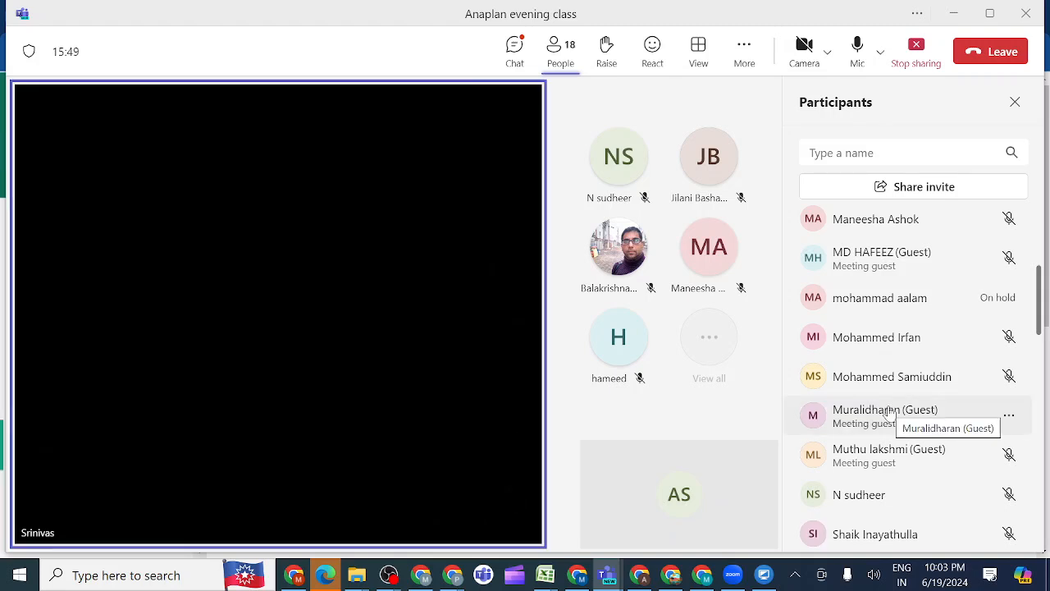
scroll(890, 412, down, 3)
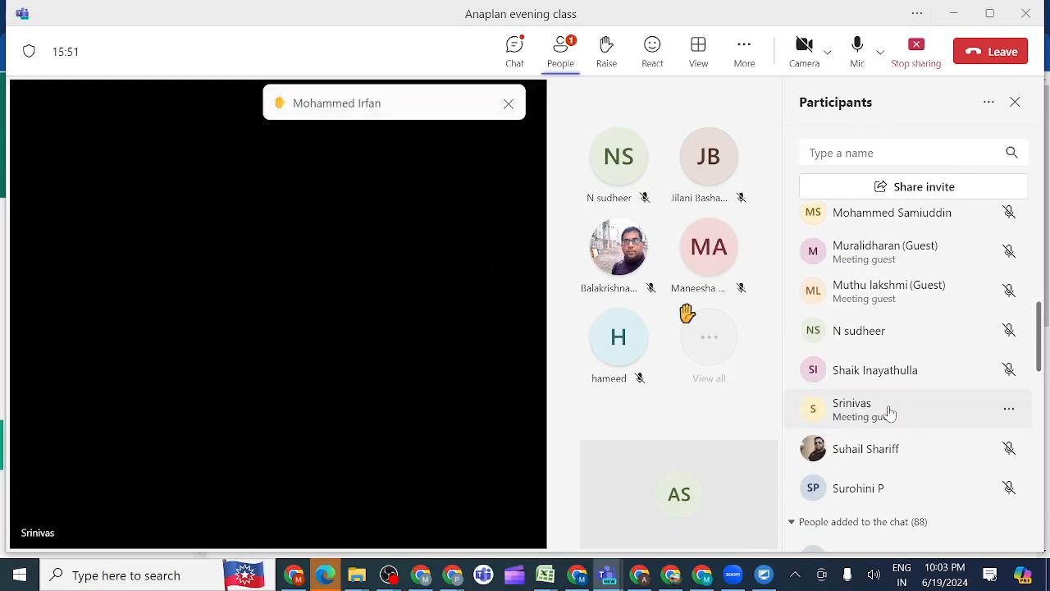
scroll(892, 412, down, 3)
scroll(891, 412, up, 8)
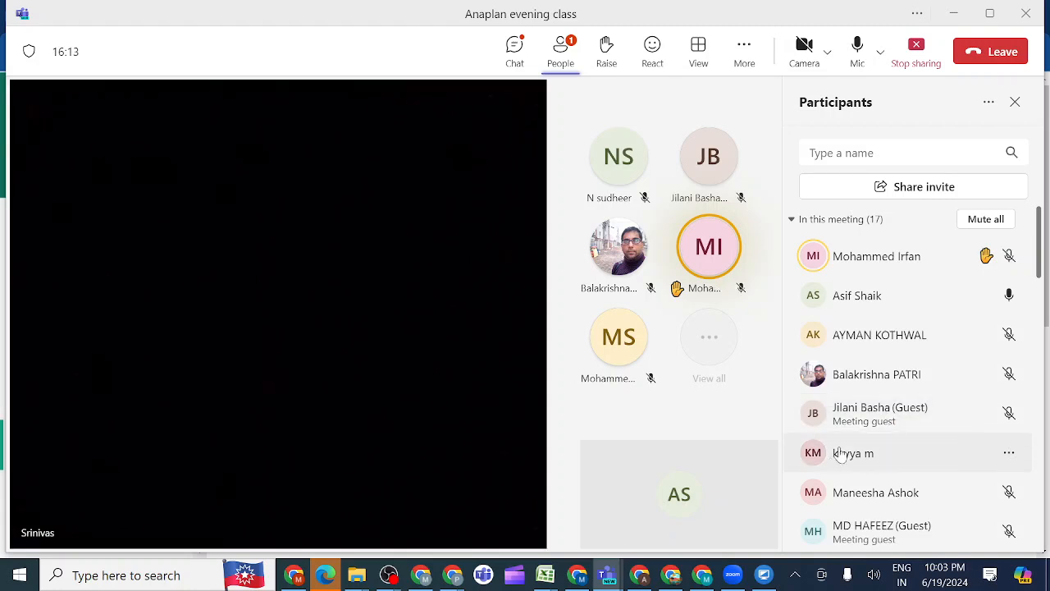
Stop sharing the screen in the Teams meeting, then switch to the OBS window that is recording the session
click(917, 47)
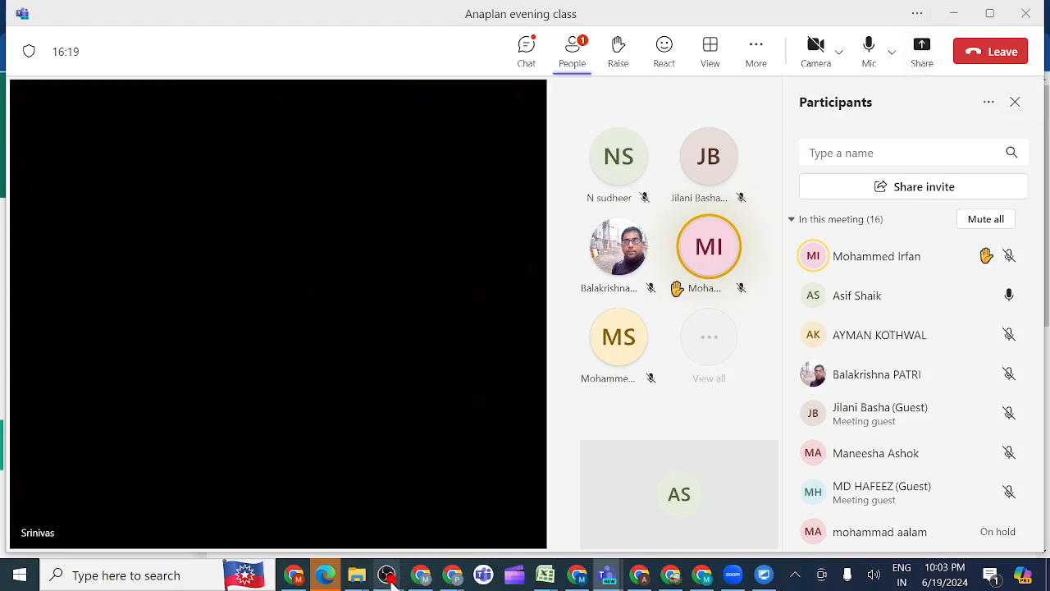
mouse_move(390, 577)
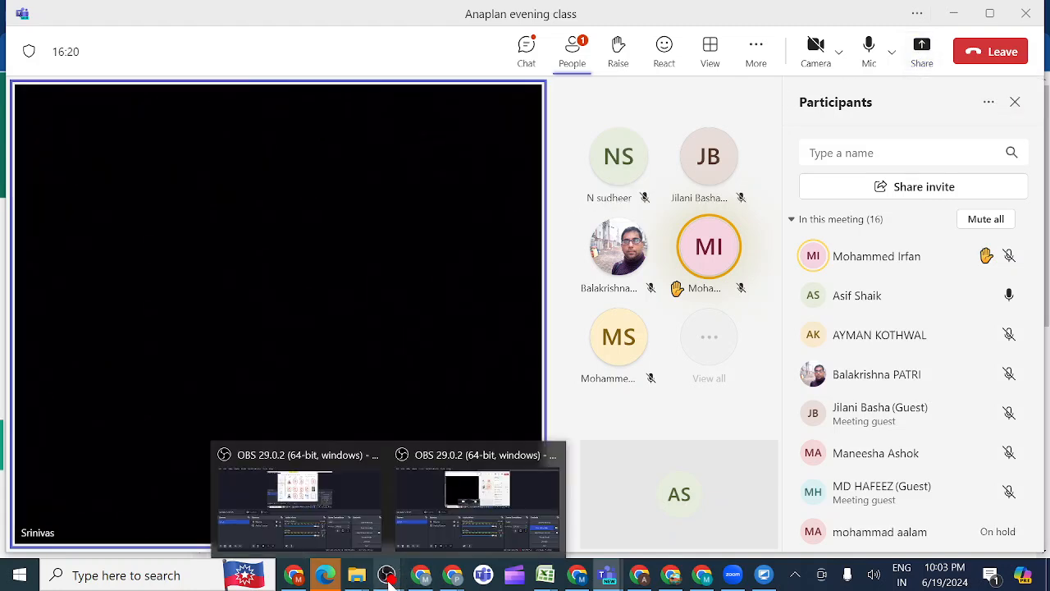
click(487, 510)
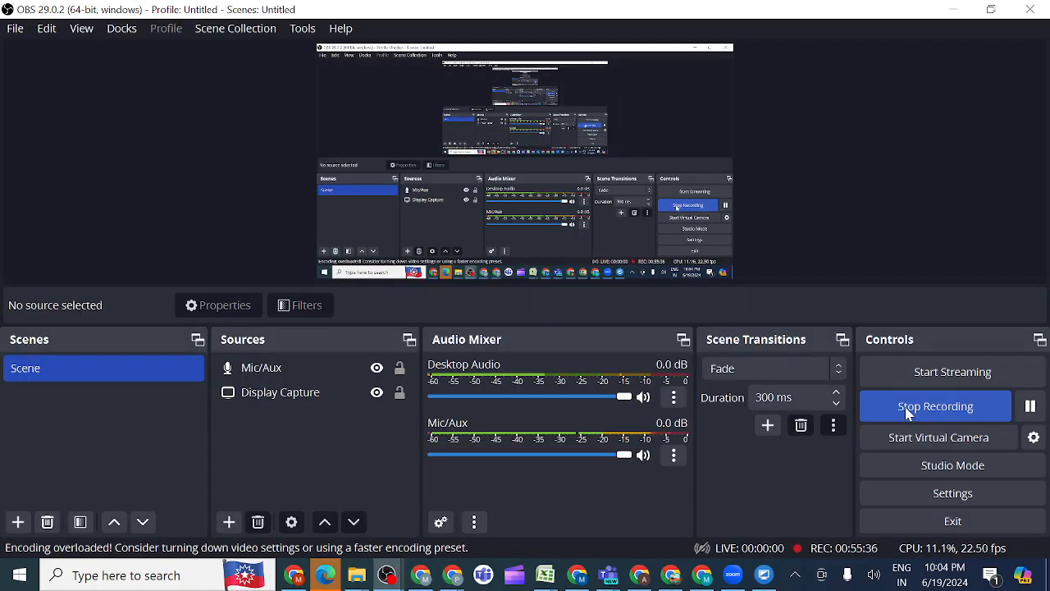